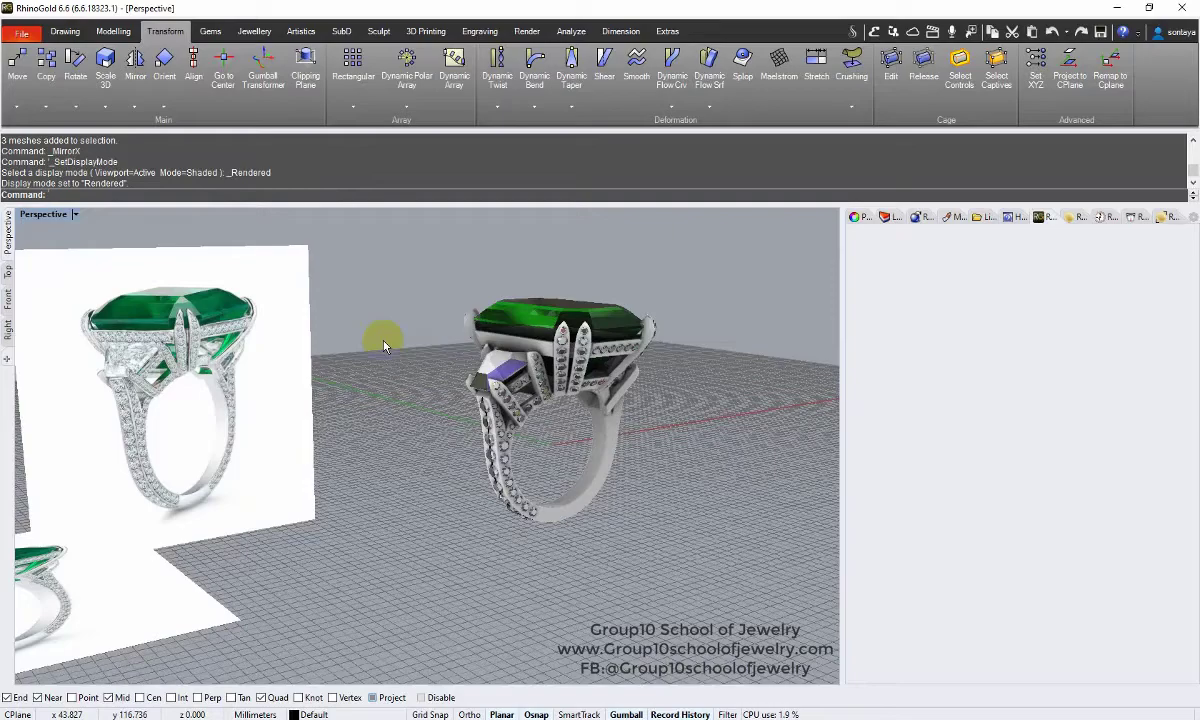
Switch to shaded display and extract an isocurve along the band under the emerald
scroll(510, 360, up, 5)
scroll(510, 360, up, 5)
scroll(510, 360, up, 2)
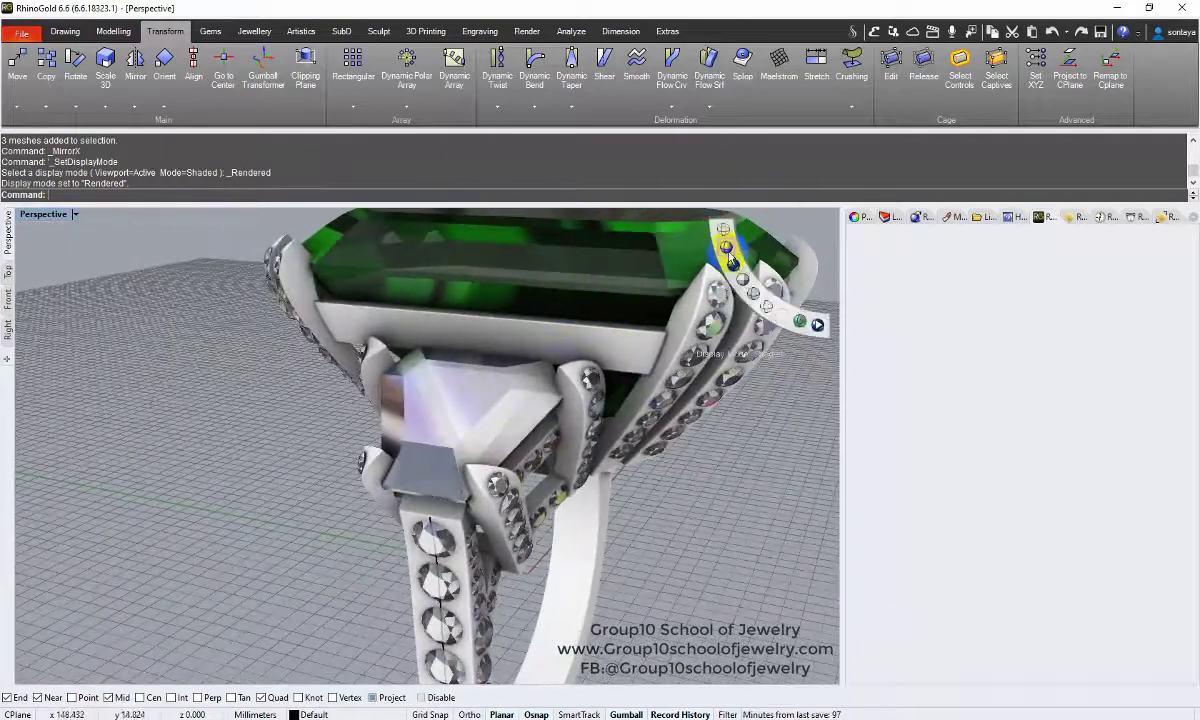
key(ctrl+alt+s)
click(113, 31)
click(635, 60)
click(482, 250)
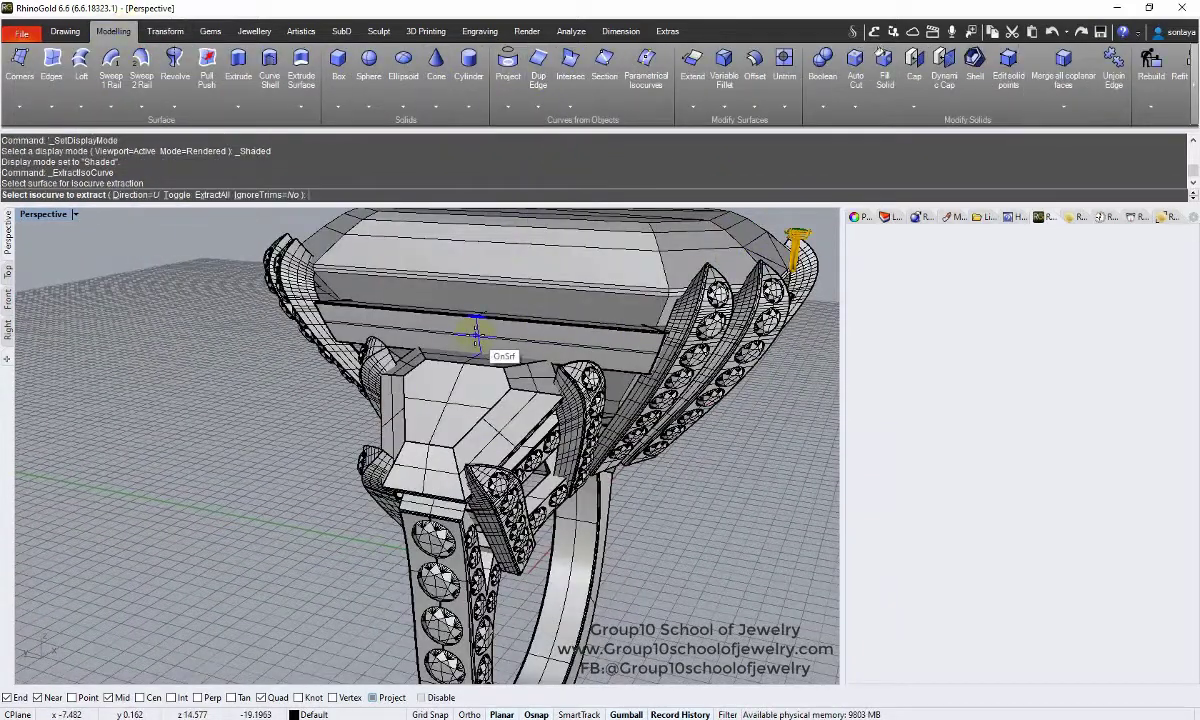
click(480, 337)
key(Return)
Pavé a row of round gems along the band curve, then select the gems and band
click(210, 31)
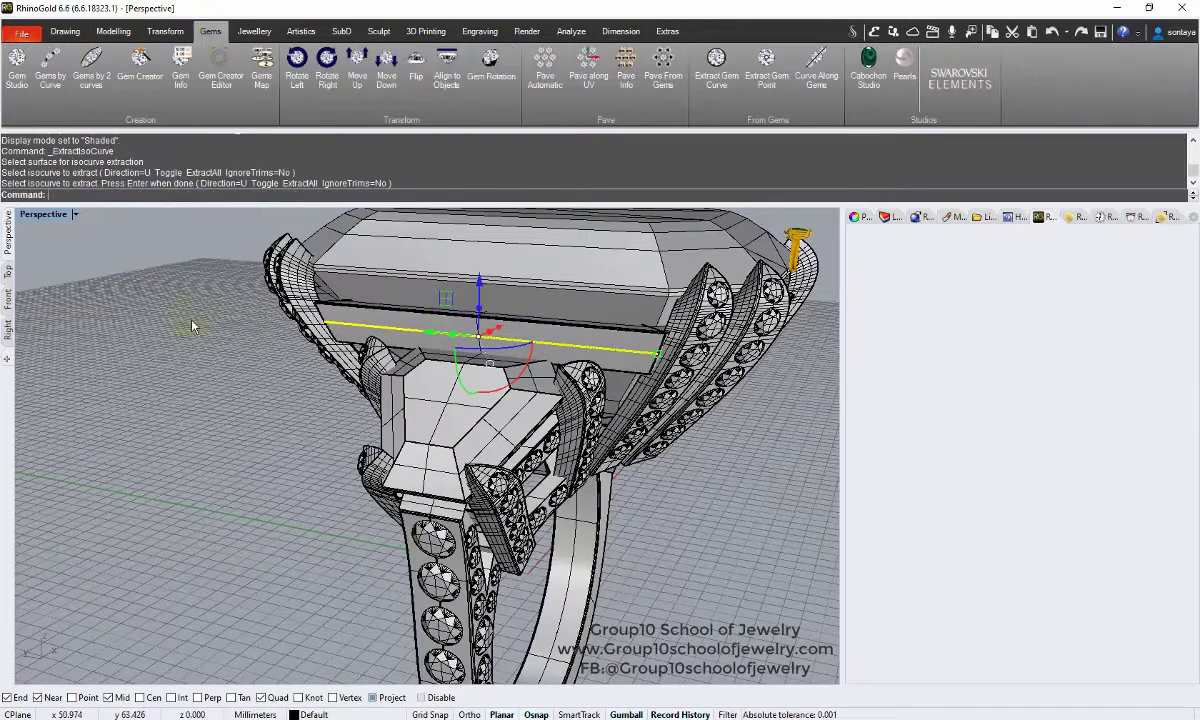
click(545, 66)
click(540, 322)
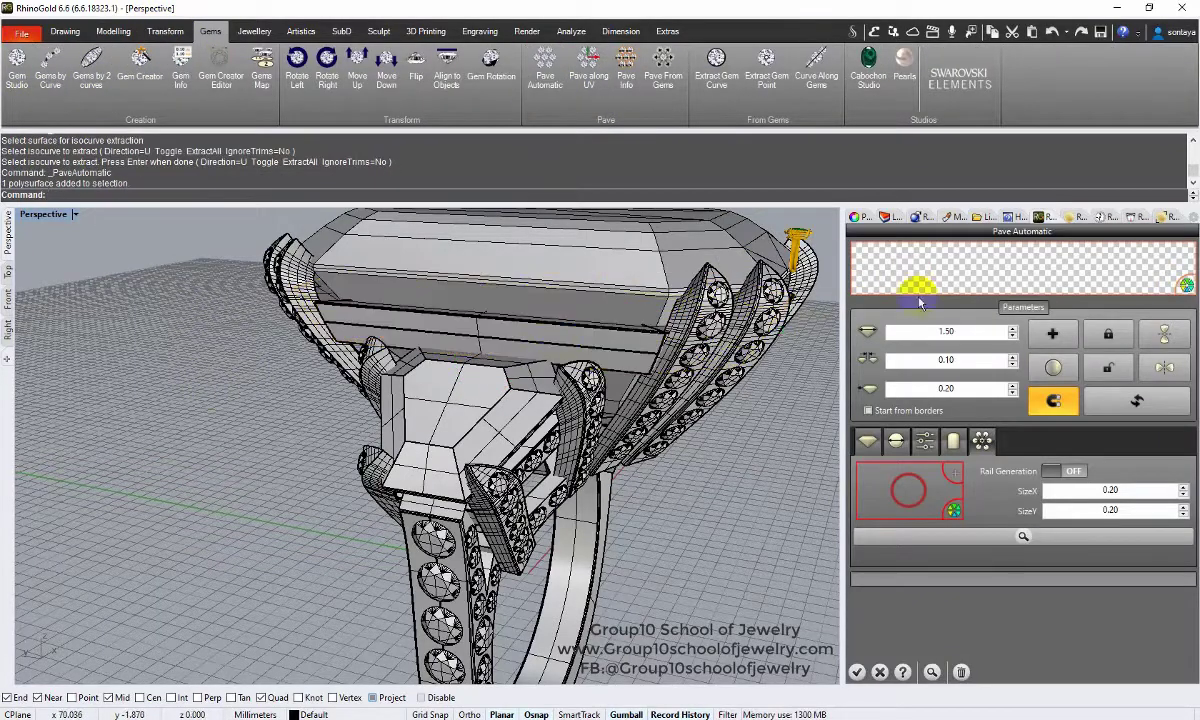
click(534, 316)
key(Return)
click(478, 338)
click(514, 340)
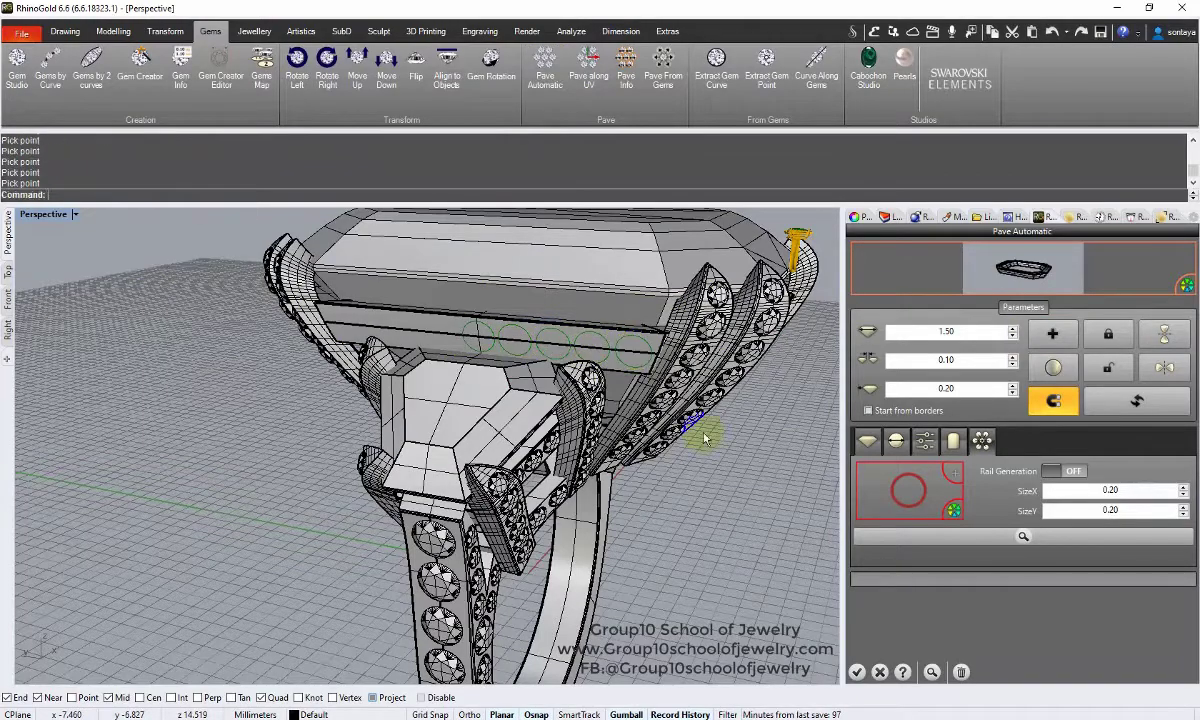
key(Return)
drag(491, 319, 388, 296)
shift+click(400, 300)
Hide everything except the band and its pavé gems
key(ctrl+i)
key(ctrl+h)
middle_click(740, 283)
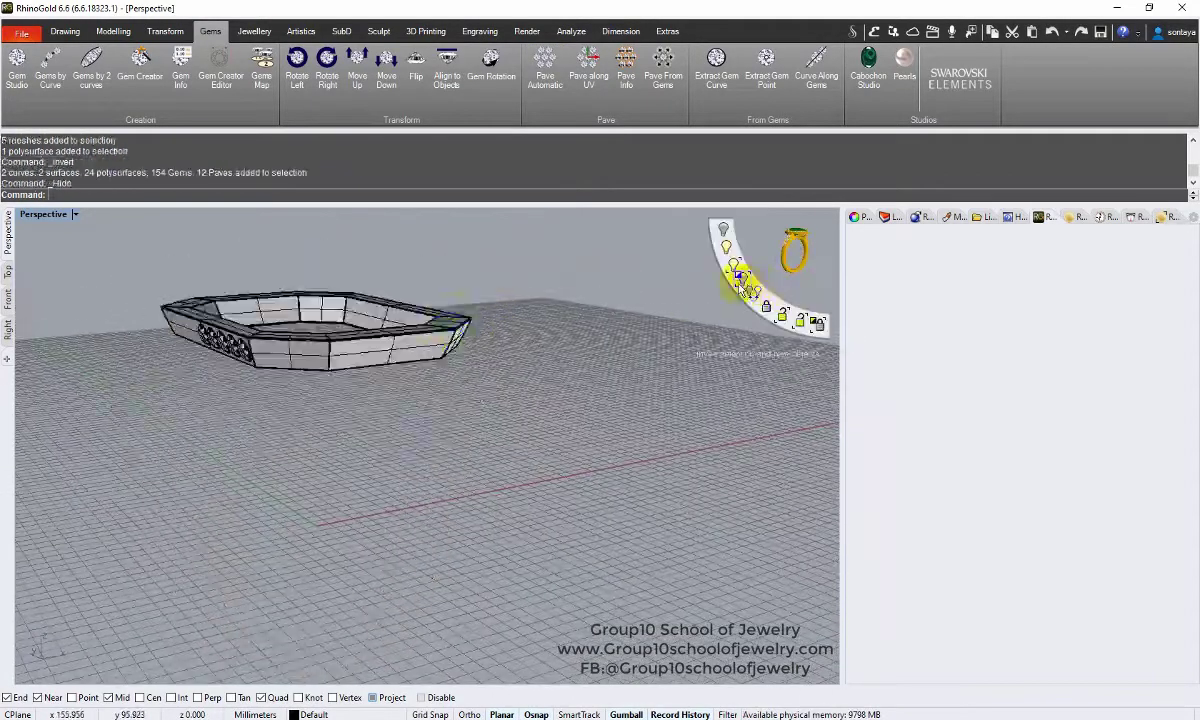
click(405, 355)
key(Escape)
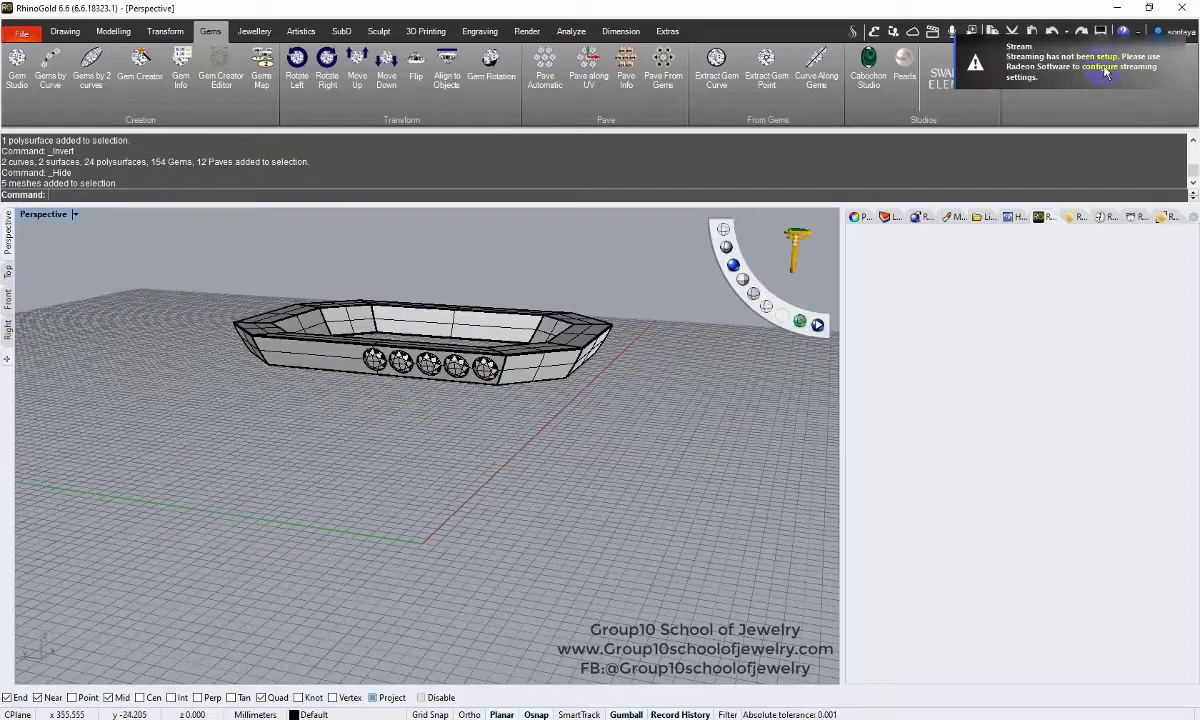
click(503, 456)
text(Options)
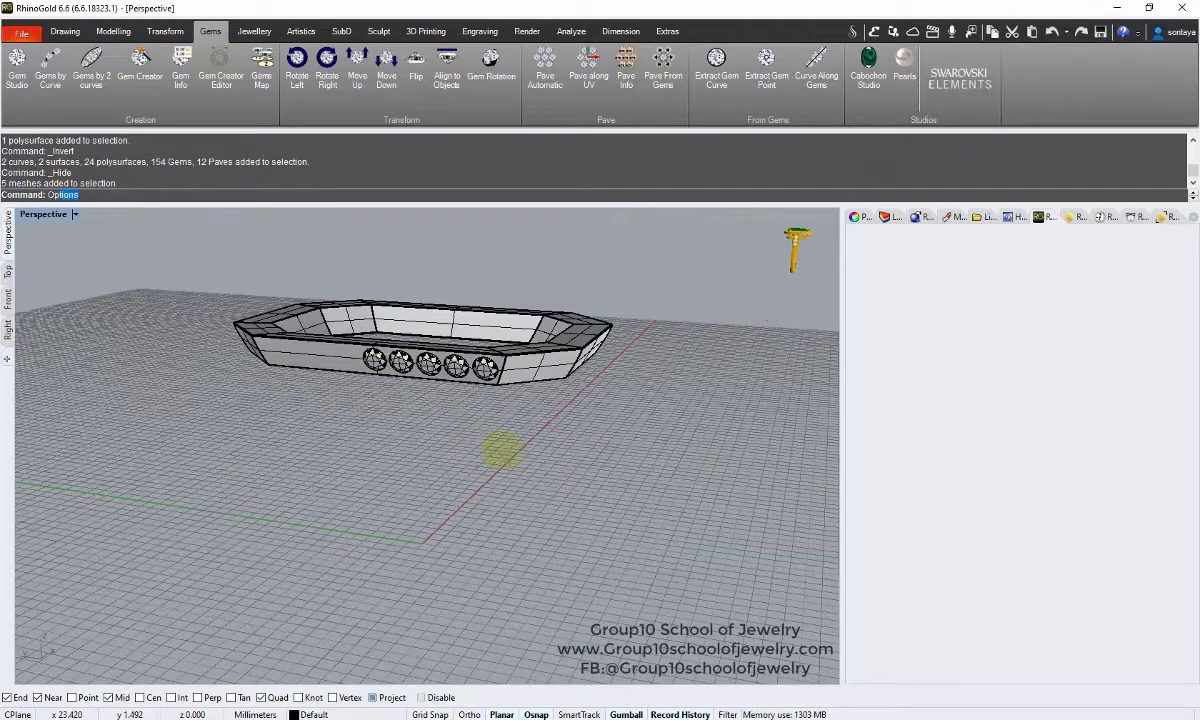
Assign the !_Ungroup macro to the Ctrl+W keyboard shortcut in Options
key(Return)
click(352, 338)
click(352, 325)
click(355, 351)
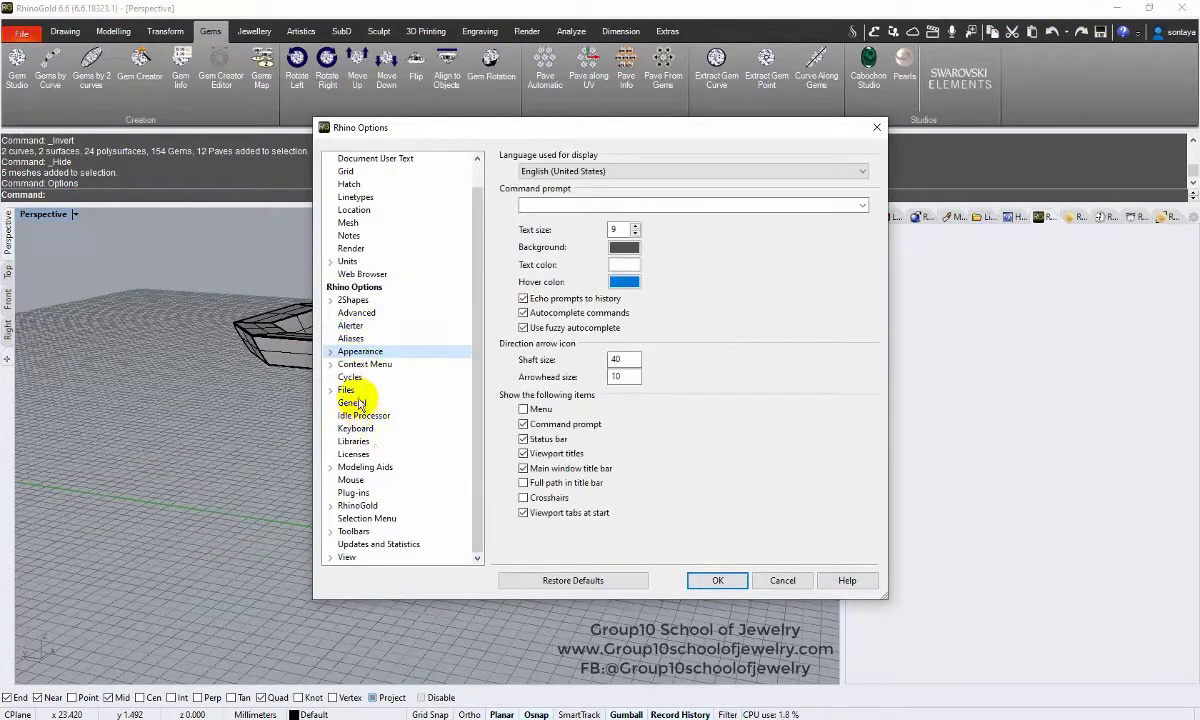
click(360, 428)
mouse_move(880, 218)
mouse_down()
mouse_move(893, 440)
mouse_move(876, 320)
mouse_up()
right_click(603, 186)
click(495, 230)
right_click(591, 401)
click(584, 470)
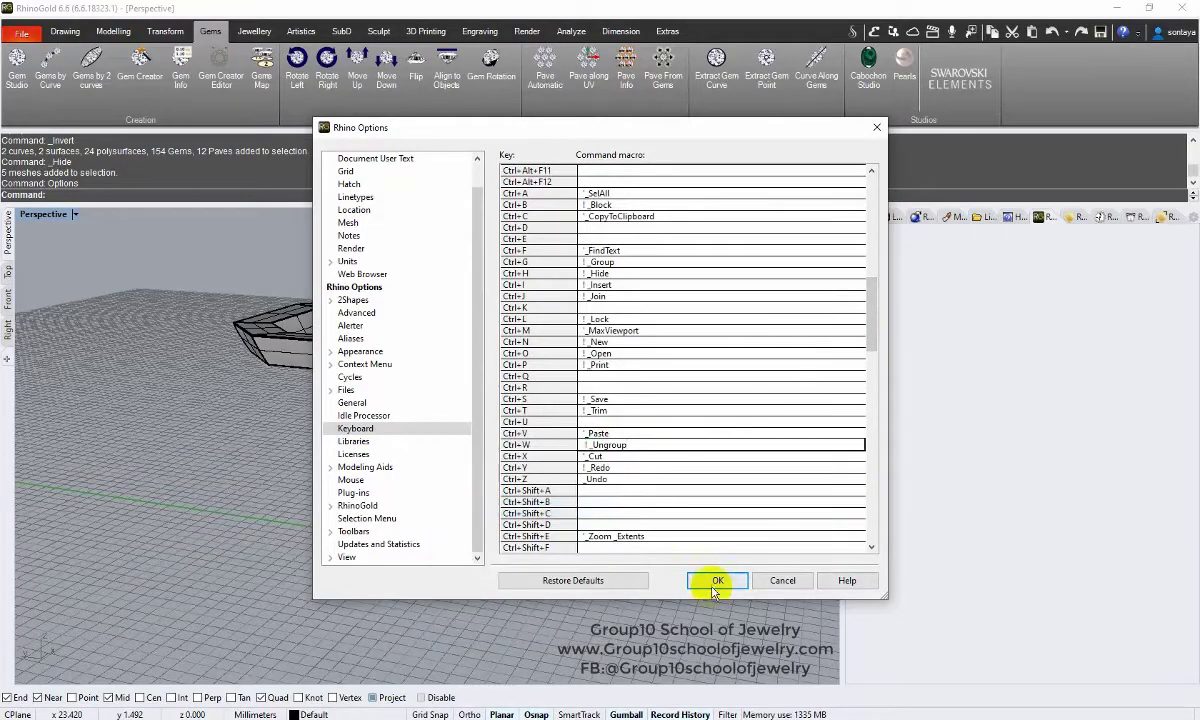
click(714, 580)
Select the five pavé gems and ungroup them
right_drag(600, 478, 549, 396)
click(549, 396)
key(ctrl+shift+g)
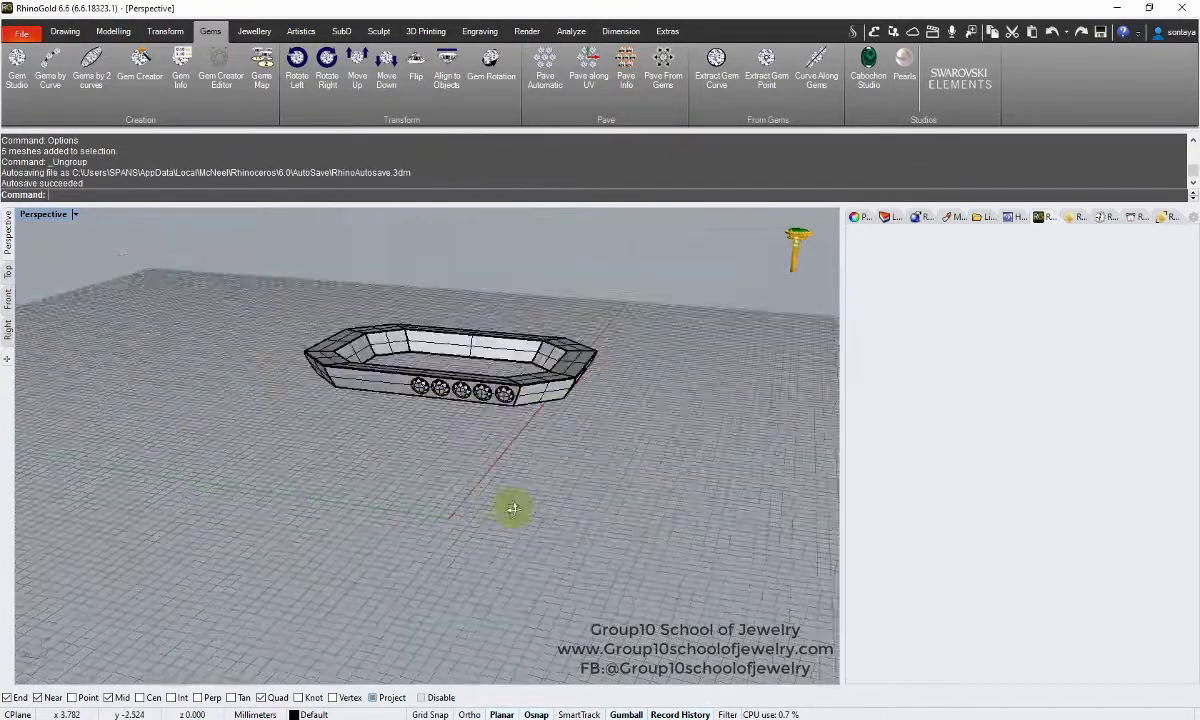
Mirror four gems with Symmetry Horizontal to fill the other half of the band
mouse_move(509, 503)
right_down()
mouse_move(605, 460)
mouse_move(560, 400)
right_up()
click(254, 31)
click(165, 31)
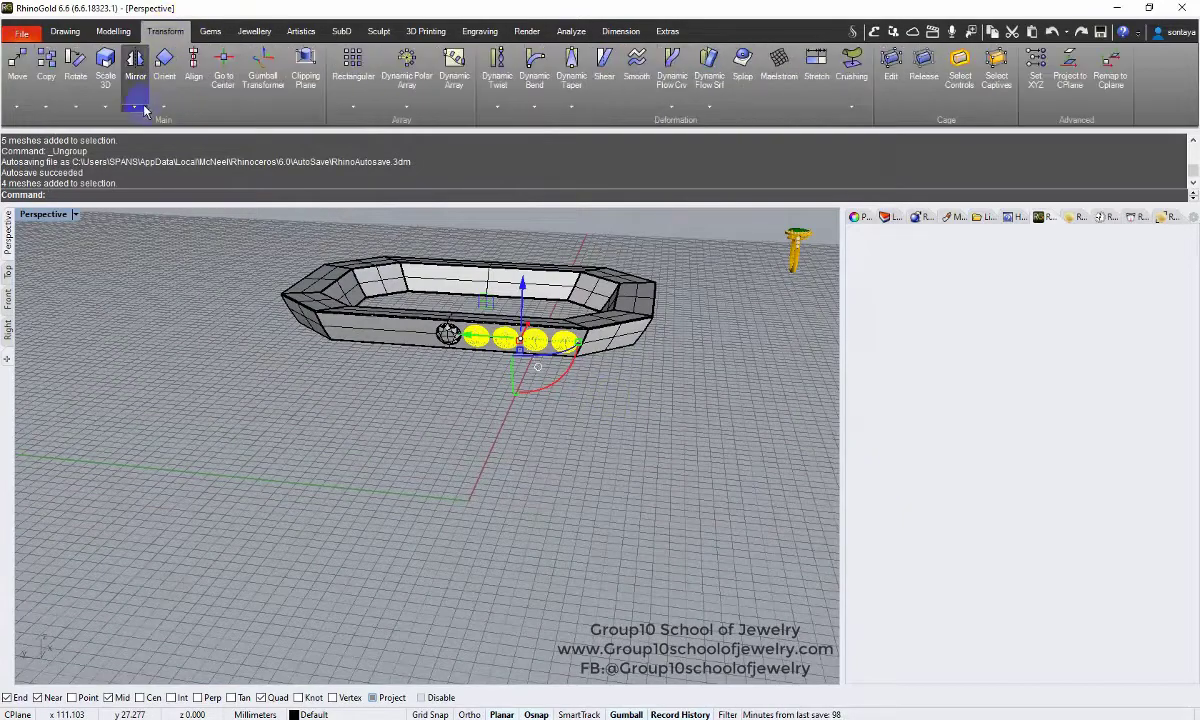
click(135, 106)
click(148, 156)
right_drag(450, 420, 505, 458)
text(g)
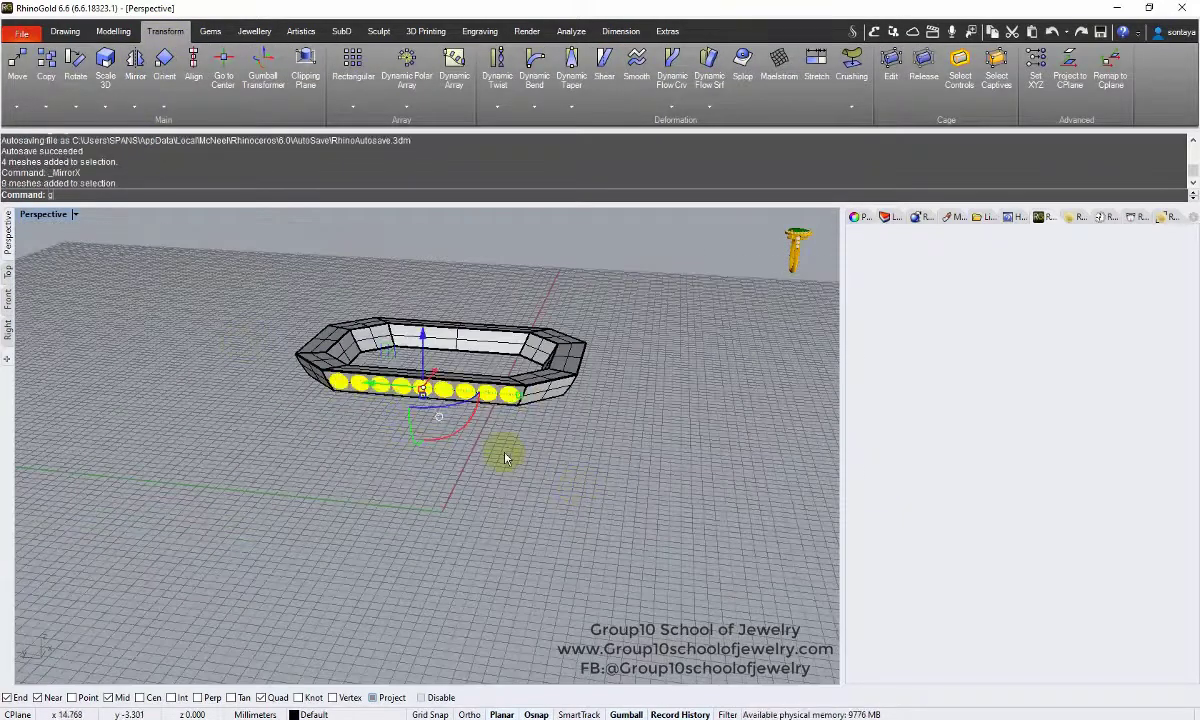
key(BackSpace)
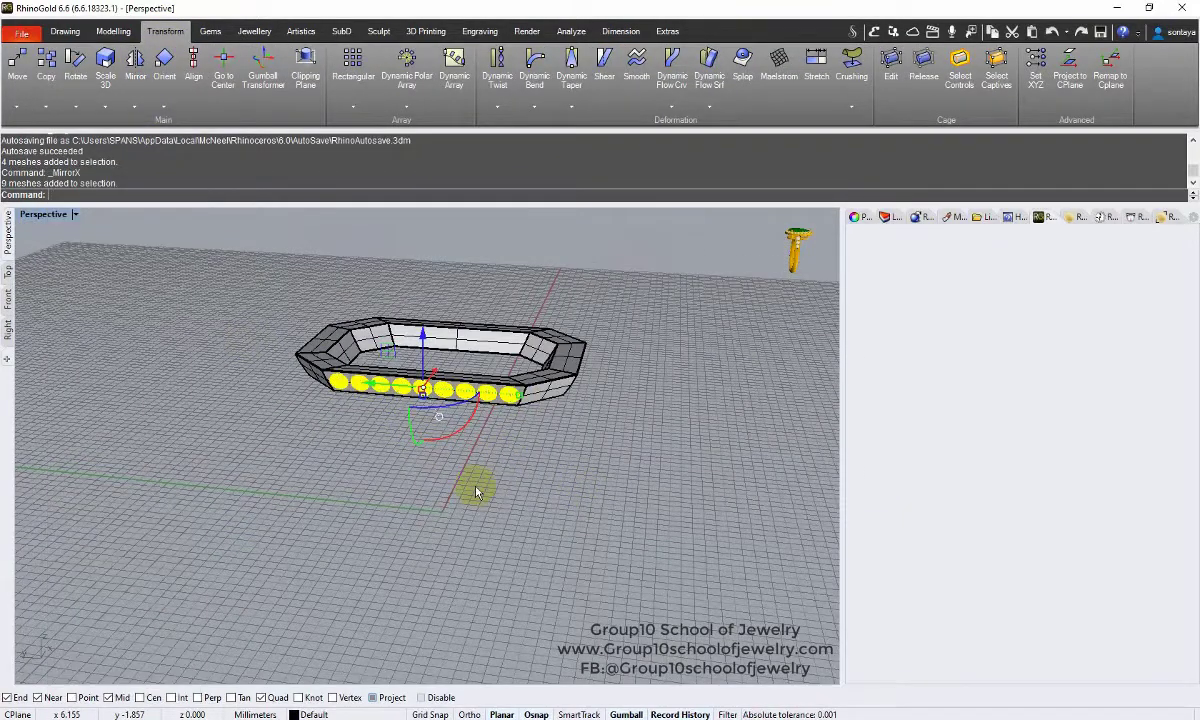
Group the nine gems and show all the hidden ring parts
key(Return)
scroll(470, 405, up, 3)
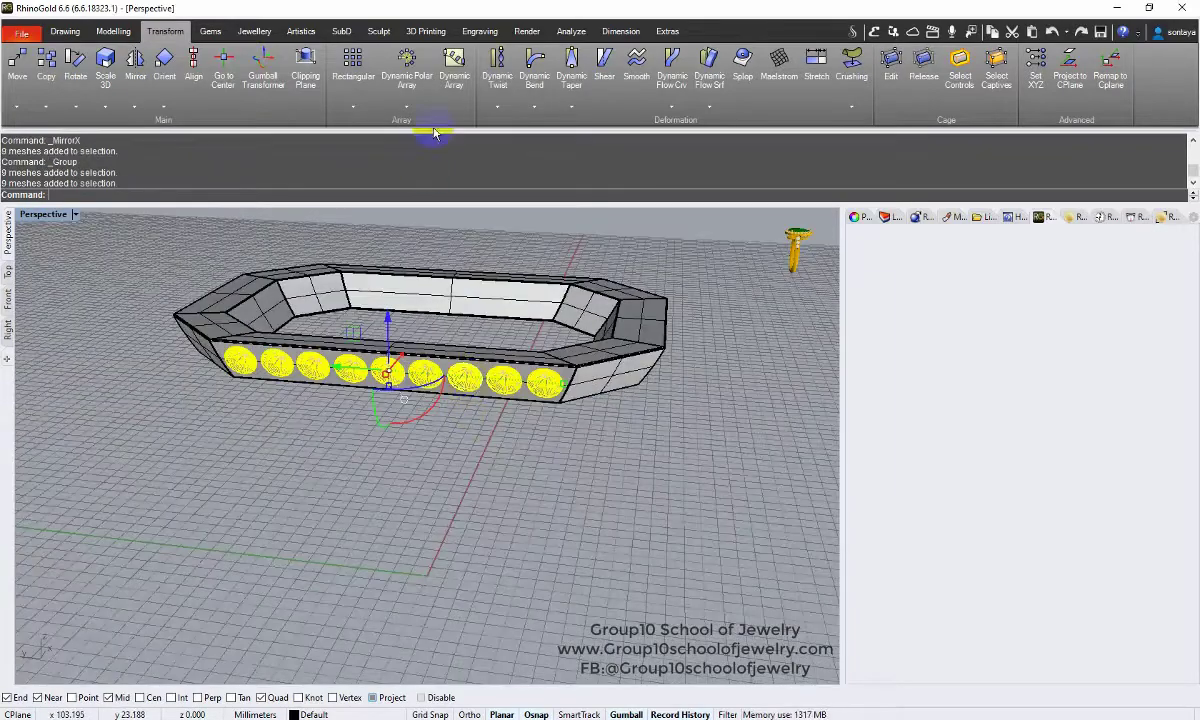
key(ctrl+alt+h)
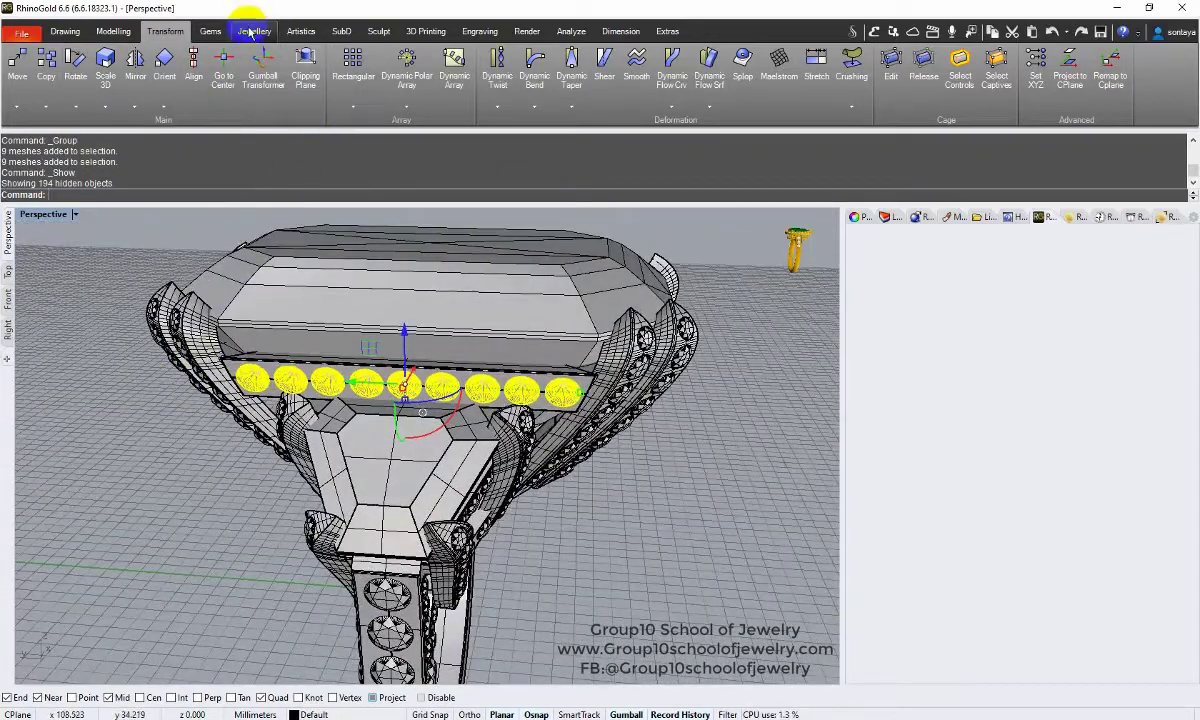
Add Prongs in Line between the gems
click(250, 32)
click(325, 85)
click(358, 180)
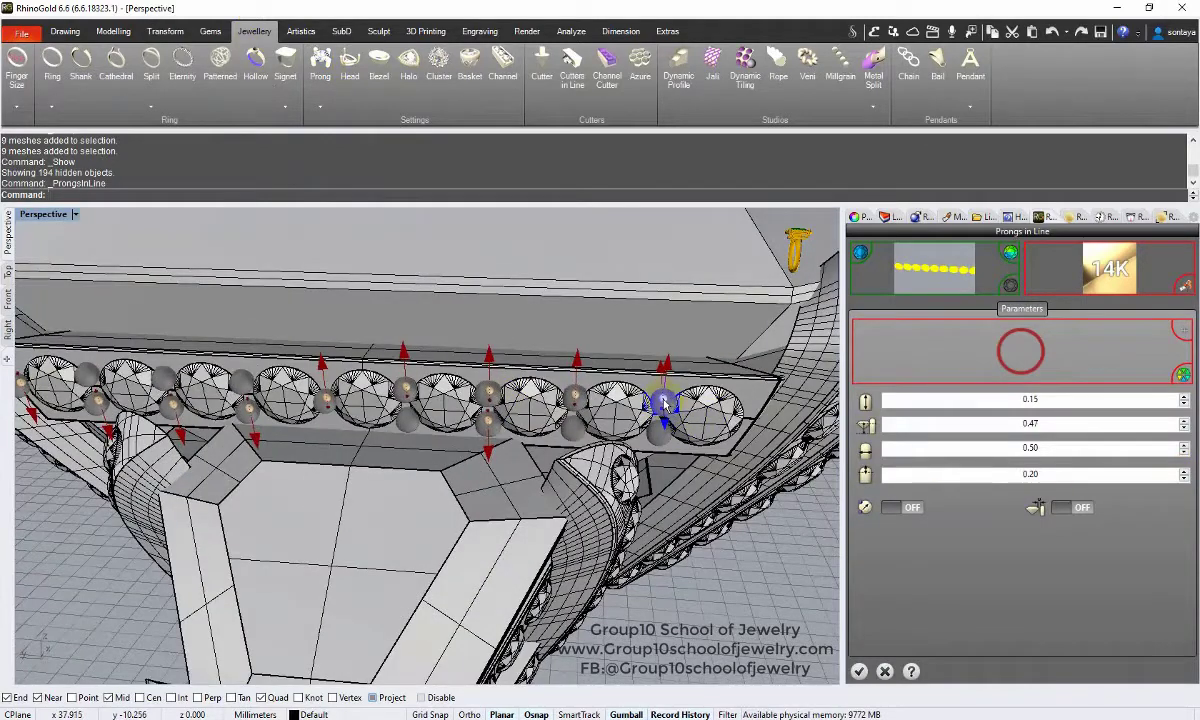
Accept the in-line prongs and hide the shank to isolate the band
key(Left)
key(Left)
scroll(343, 352, up, 3)
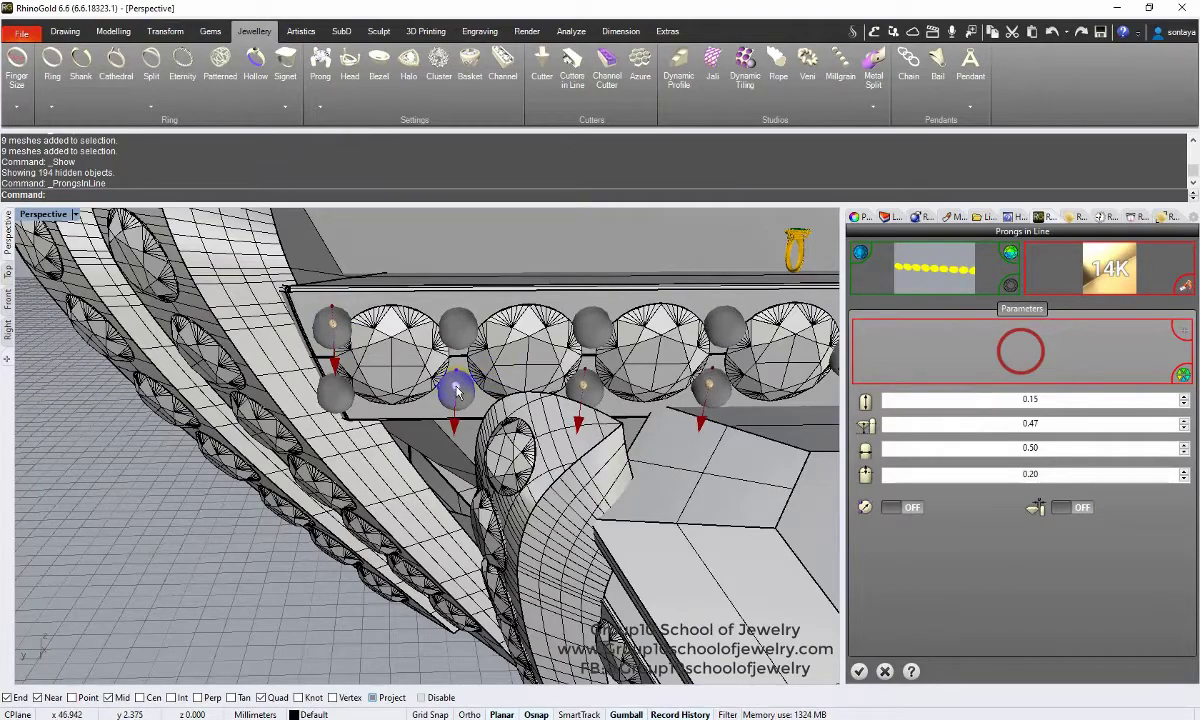
key(Return)
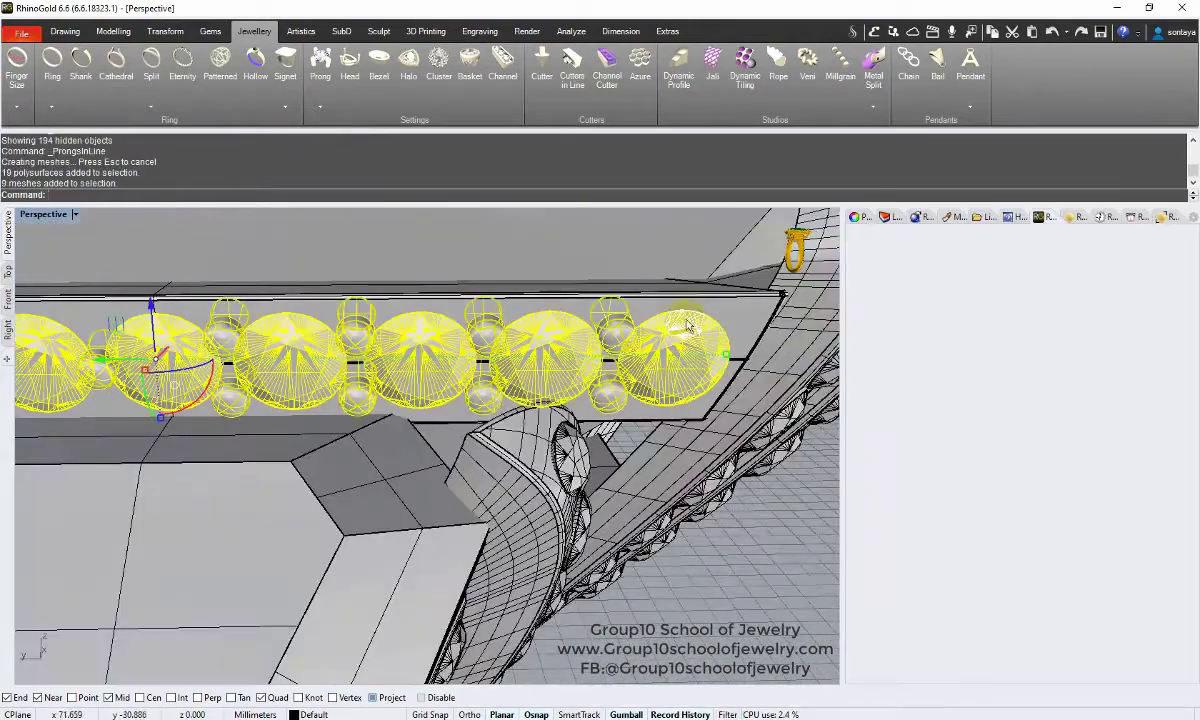
scroll(688, 328, down, 5)
key(ctrl+h)
scroll(536, 333, up, 3)
drag(536, 333, 540, 336)
key(ctrl+z)
scroll(415, 398, down, 3)
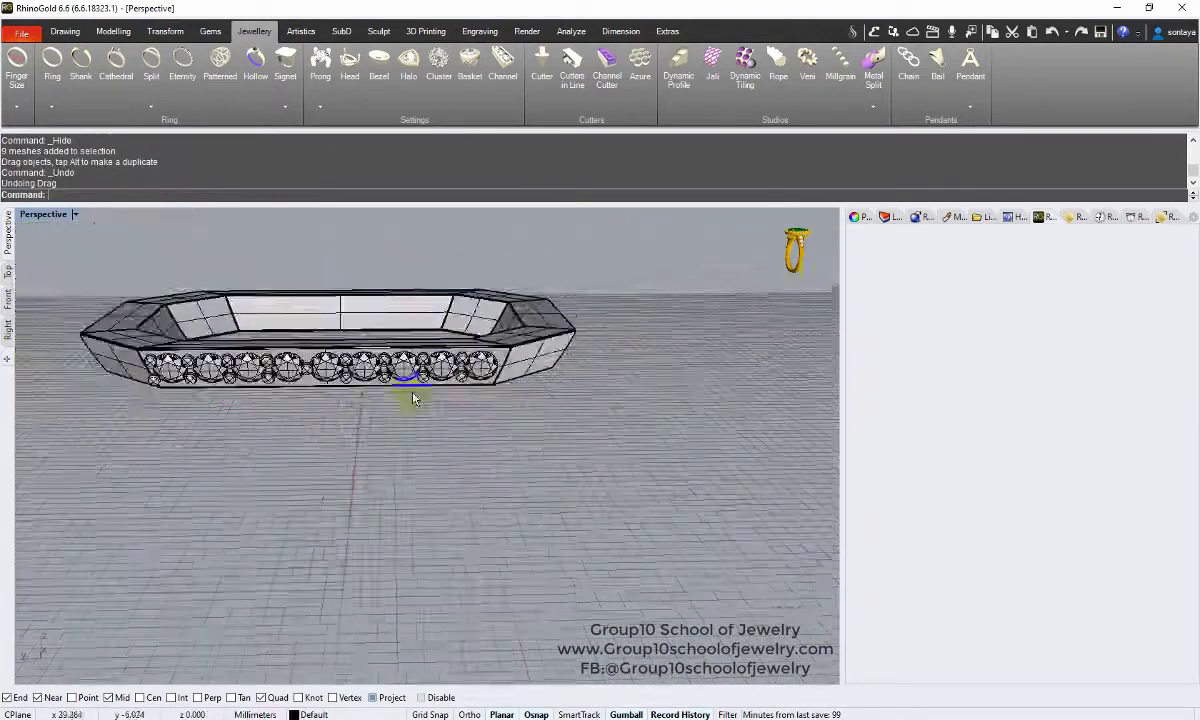
scroll(415, 398, up, 4)
Ungroup the prongs and mirror an end prong to the band's opposite end
click(143, 368)
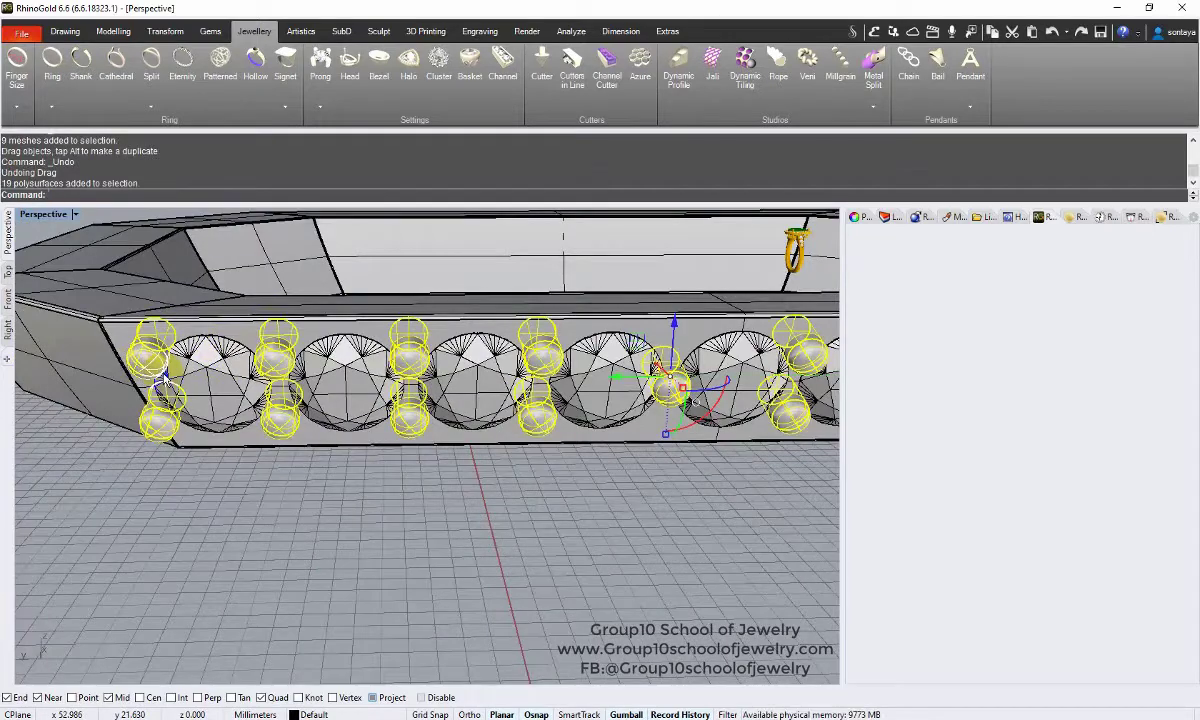
key(ctrl+shift+g)
click(163, 400)
scroll(166, 415, down, 3)
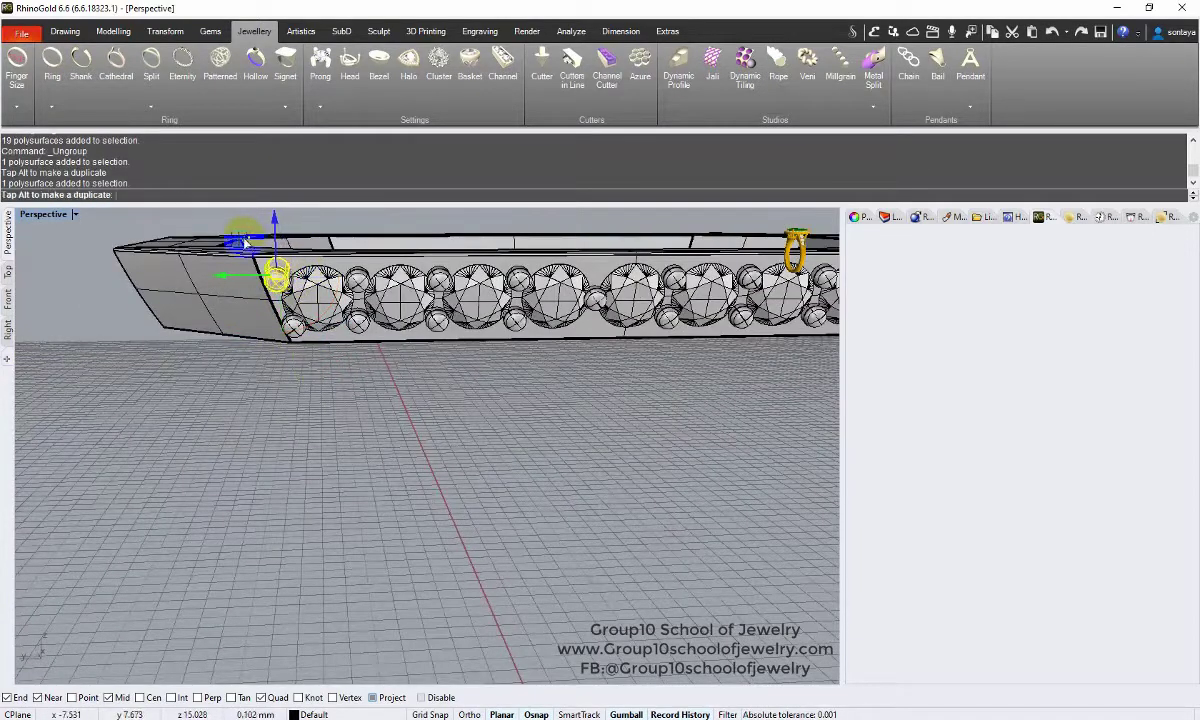
scroll(290, 330, down, 3)
click(165, 31)
click(135, 106)
click(180, 126)
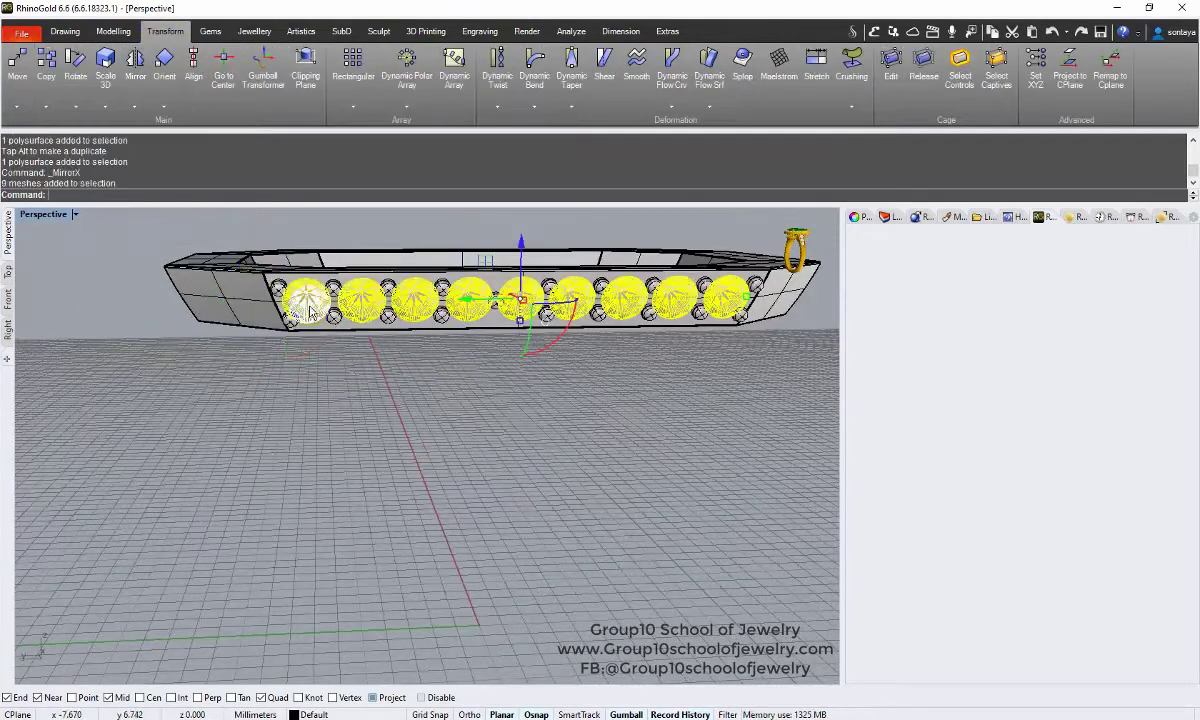
Open the Cutter Studio library from the jewellery tools
right_drag(310, 313, 420, 330)
click(254, 31)
click(541, 65)
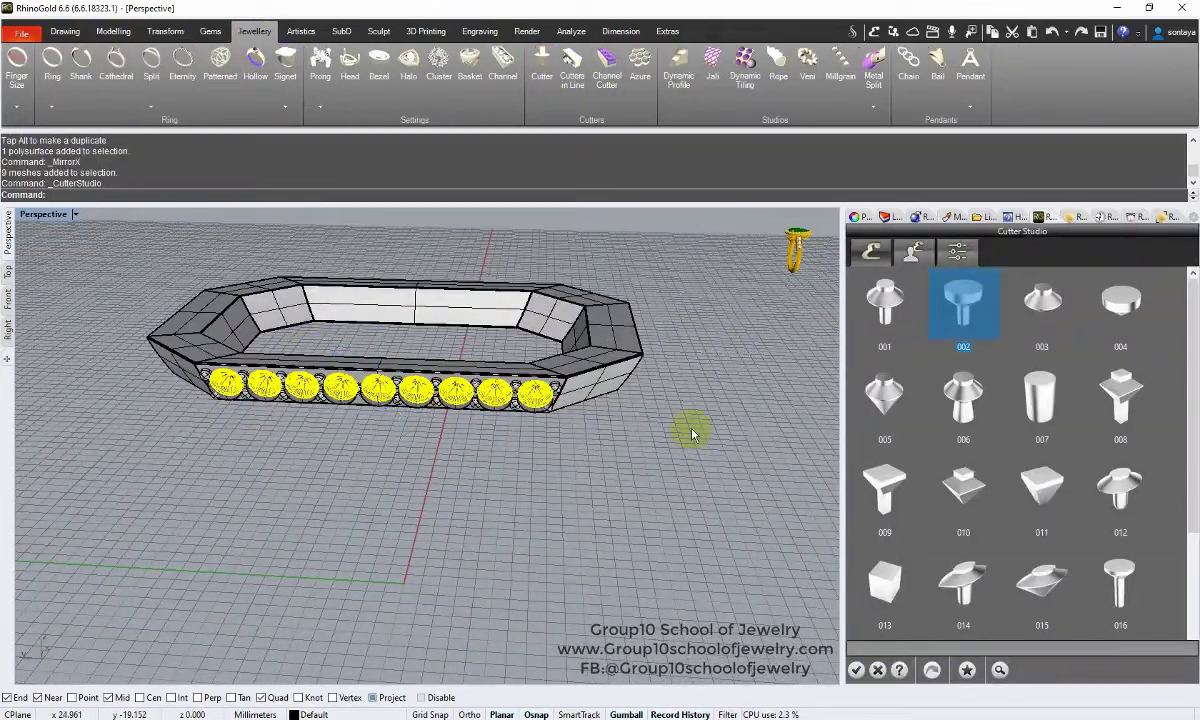
Create cutters under the pavé gems and mirror them to the band's opposite side
mouse_move(692, 434)
right_down()
mouse_move(530, 463)
mouse_move(522, 490)
mouse_move(660, 450)
right_up()
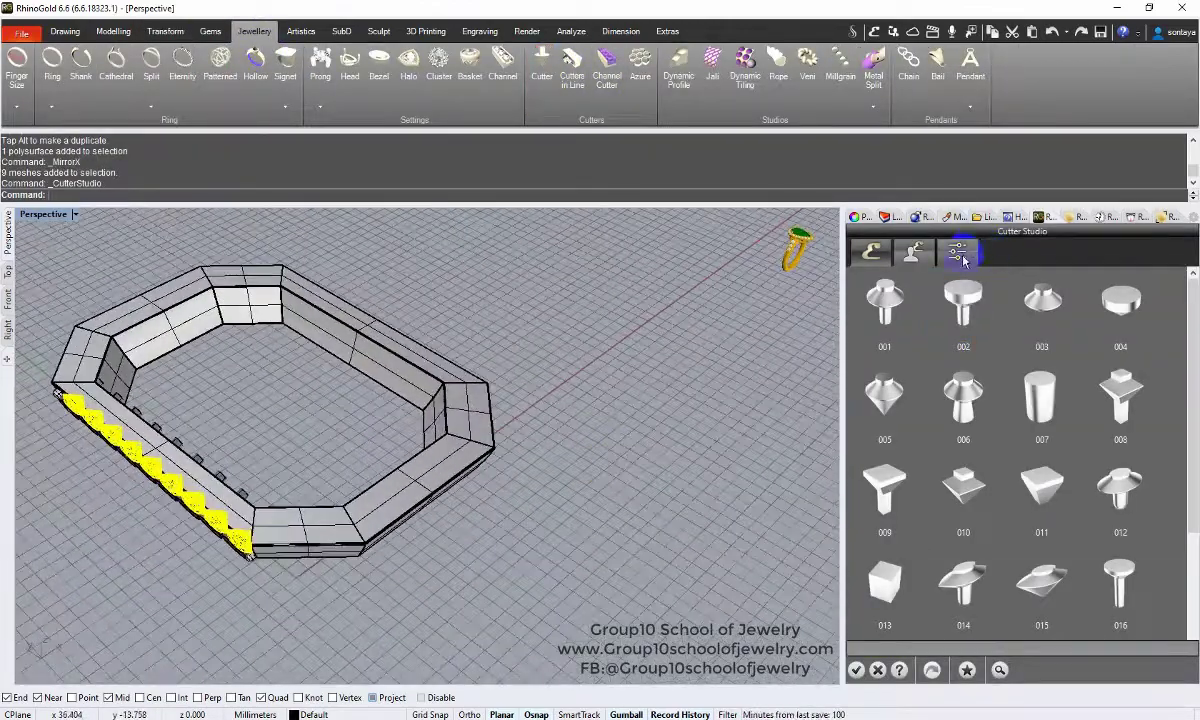
click(960, 254)
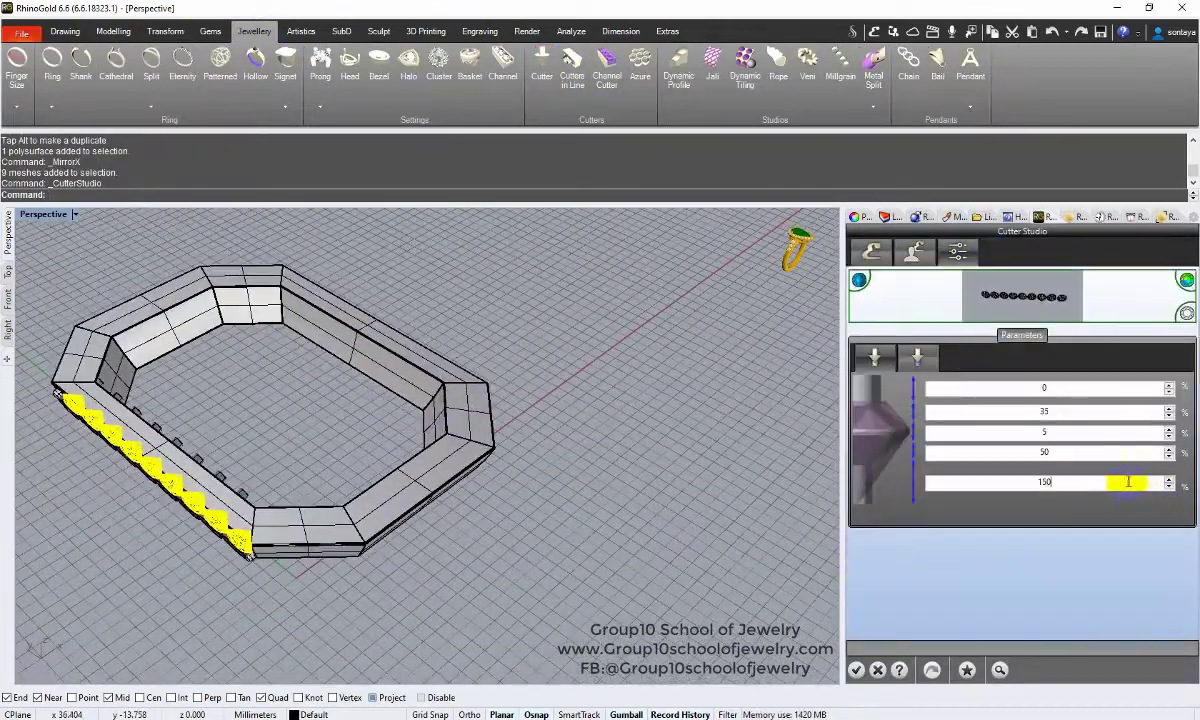
click(853, 670)
scroll(261, 444, down, 2)
click(165, 31)
click(141, 107)
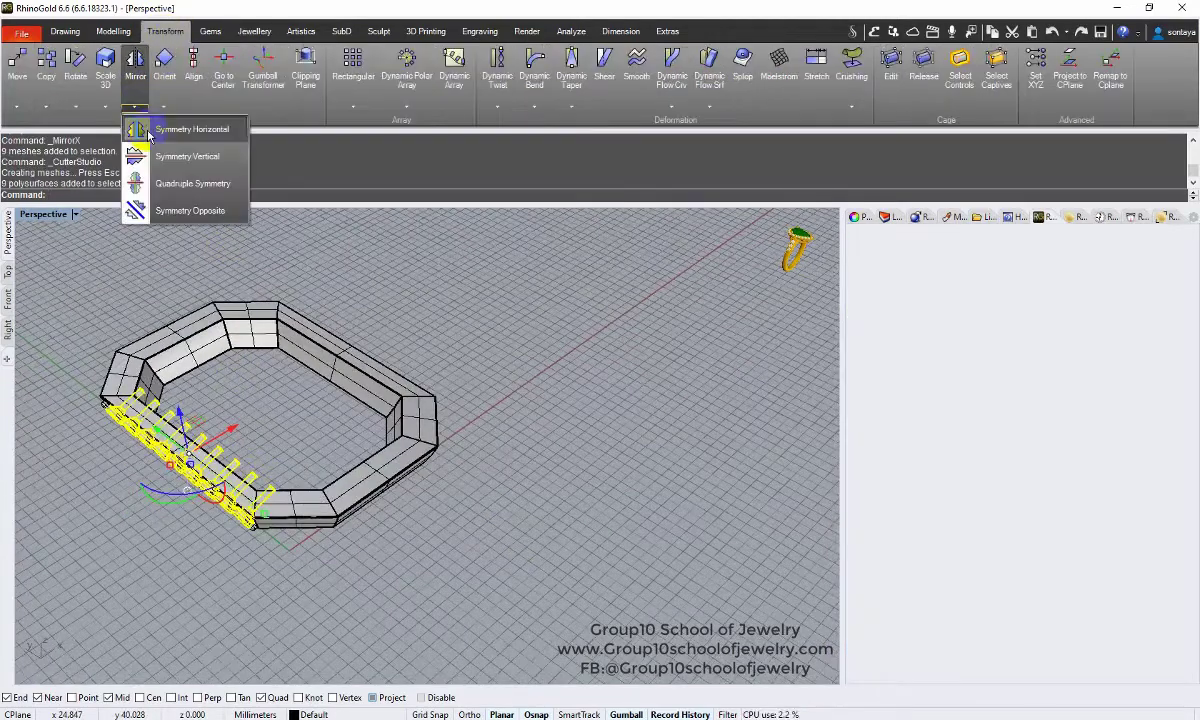
click(148, 133)
Ungroup the cutters and select the cutters at the band corners
right_drag(215, 305, 345, 368)
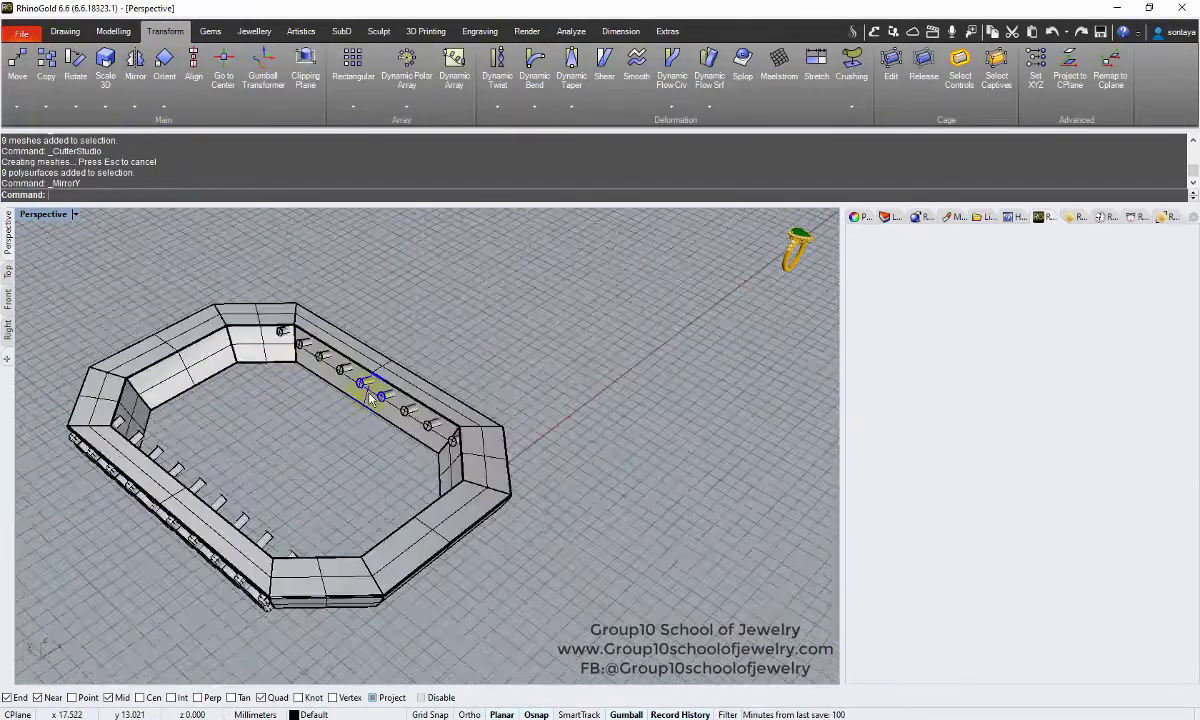
click(162, 453)
key(ctrl+shift+g)
click(308, 325)
shift+click(478, 432)
shift+click(298, 557)
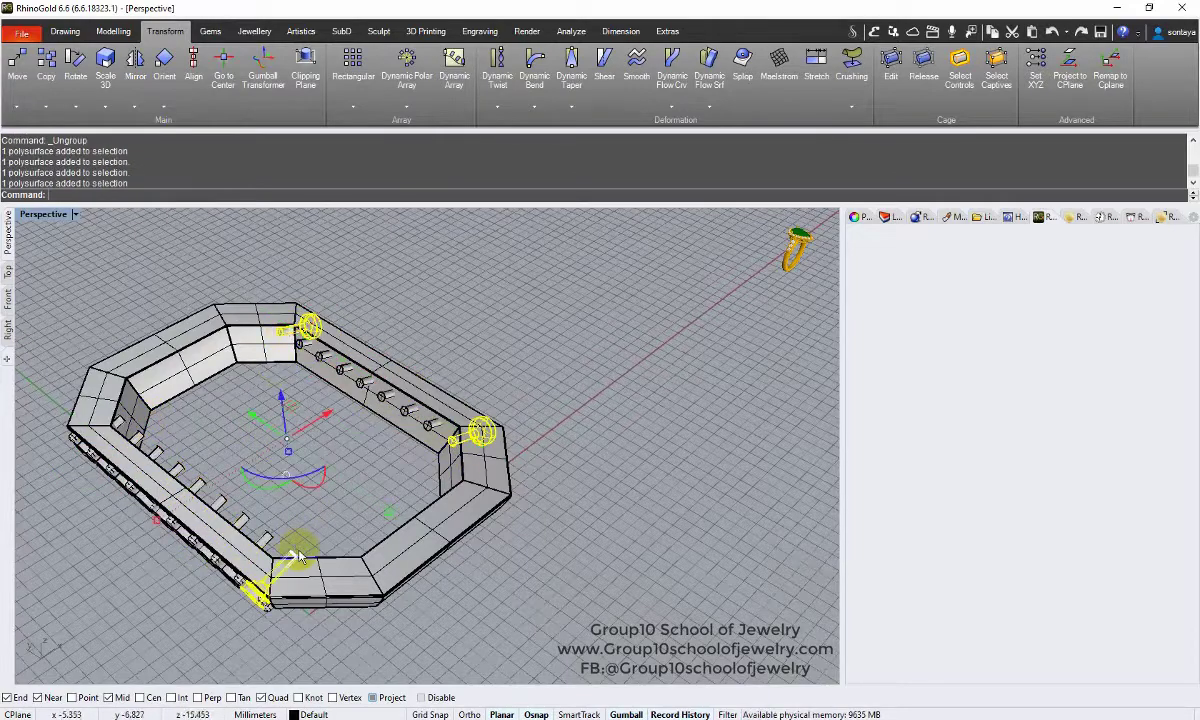
Apply new parameters to the selected cutter and switch the display to Wireframe
click(90, 447)
middle_click(95, 445)
click(160, 495)
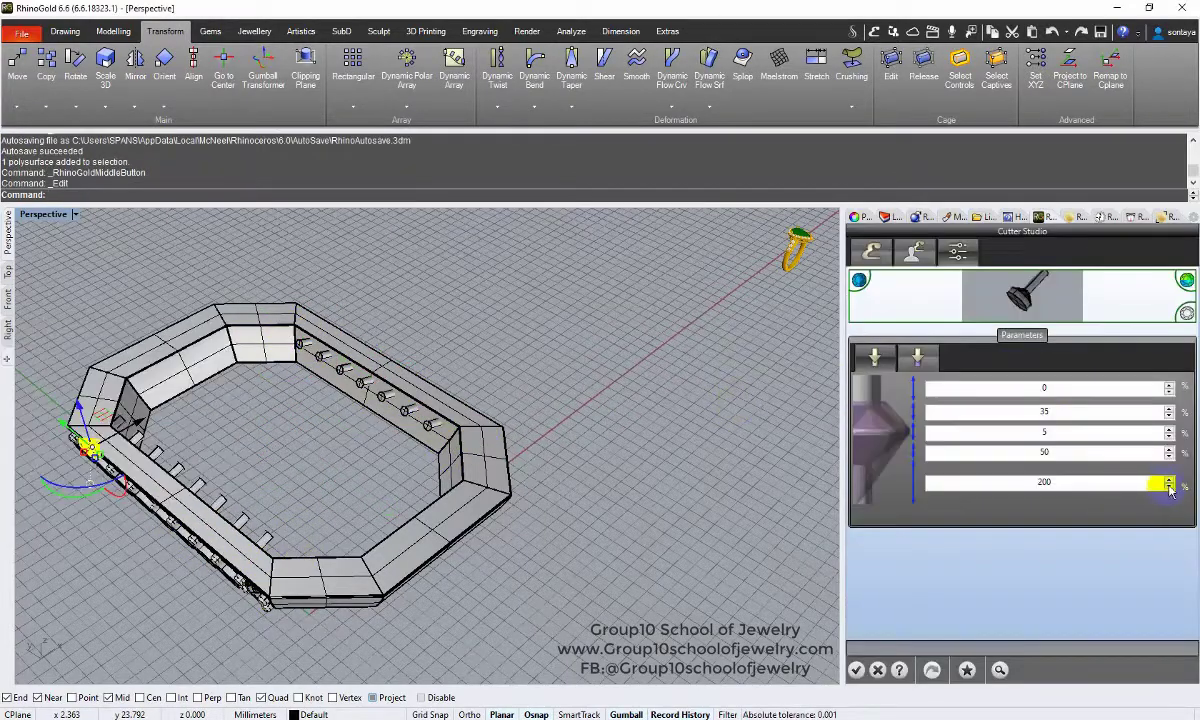
click(855, 669)
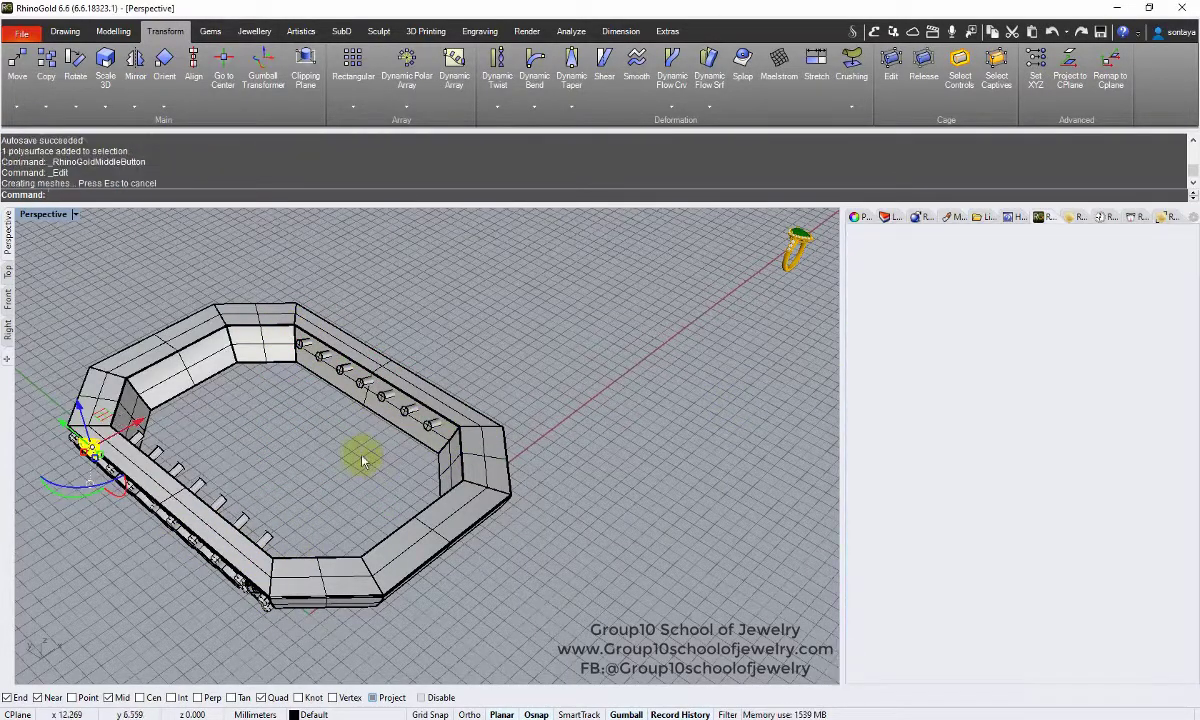
click(725, 236)
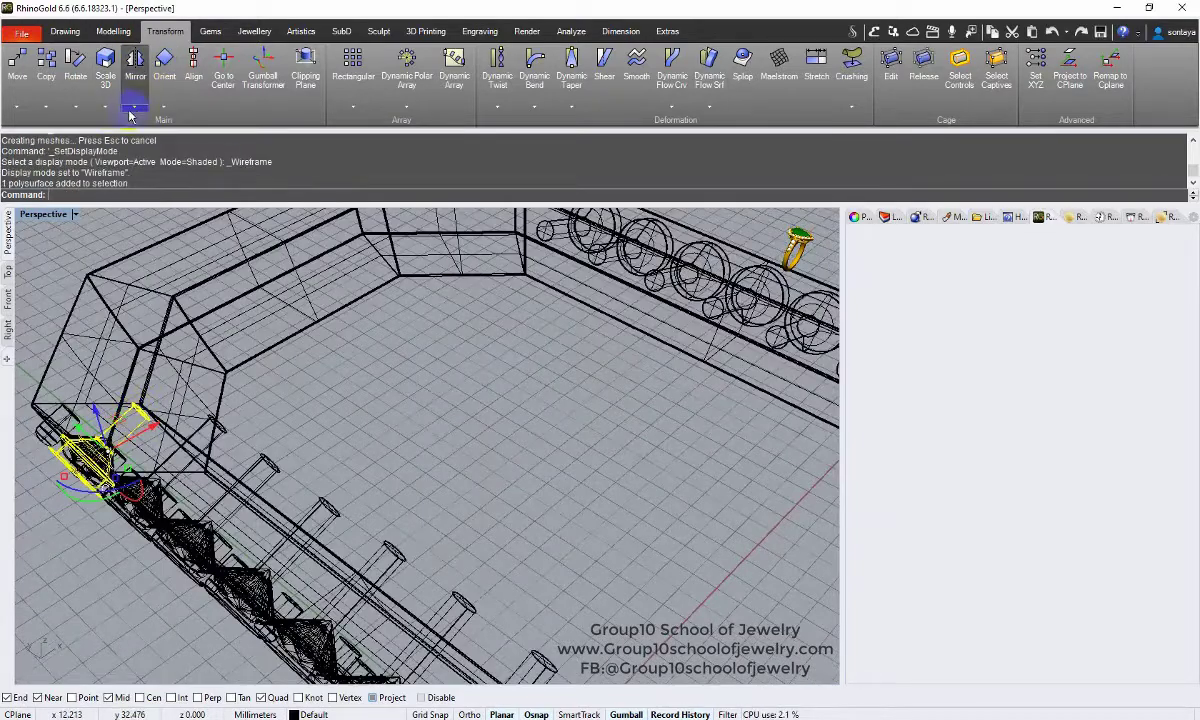
Repeat the cutter with Quadruple Symmetry and group all the cutters
click(133, 107)
key(Return)
middle_click(388, 372)
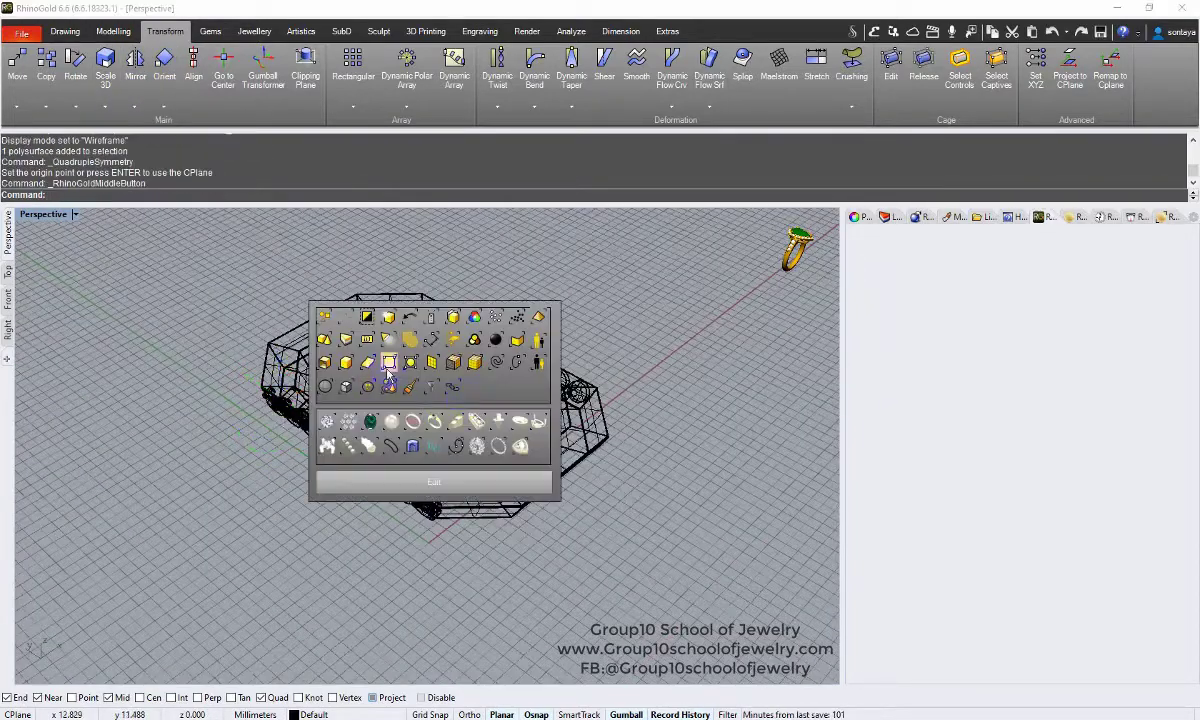
click(413, 447)
key(ctrl+g)
click(641, 348)
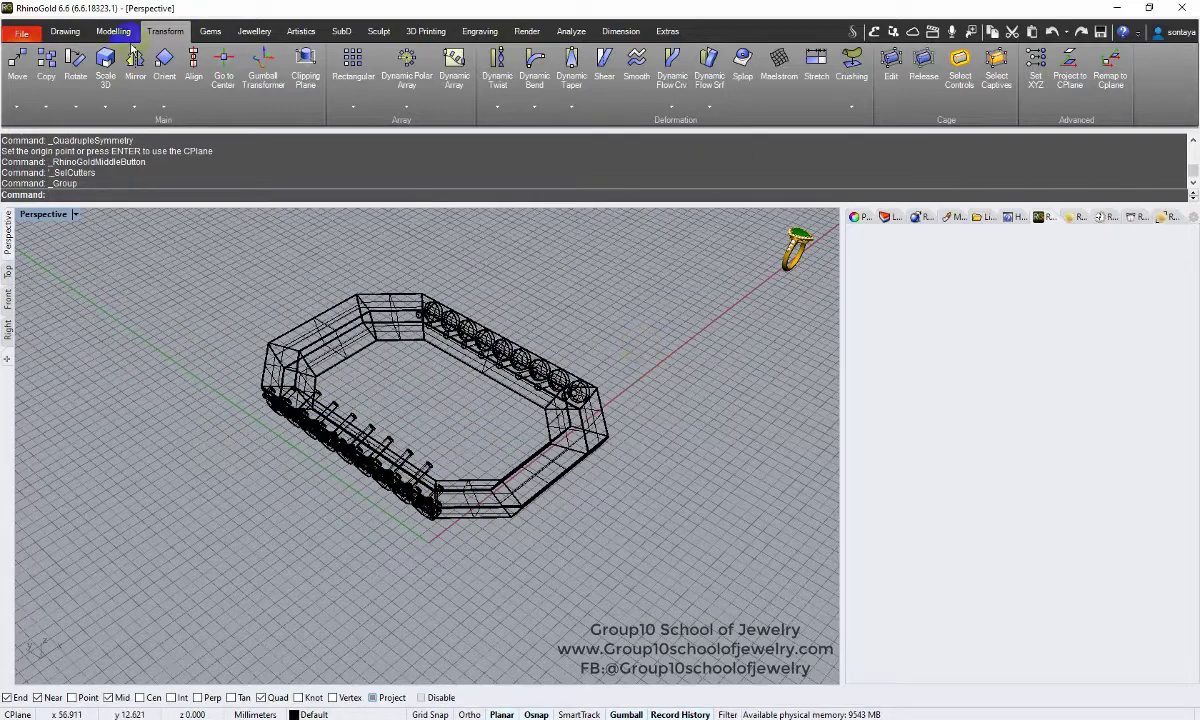
Boolean-difference the grouped cutters from the ring frame
click(118, 31)
click(822, 65)
click(563, 389)
key(Return)
click(420, 480)
key(Return)
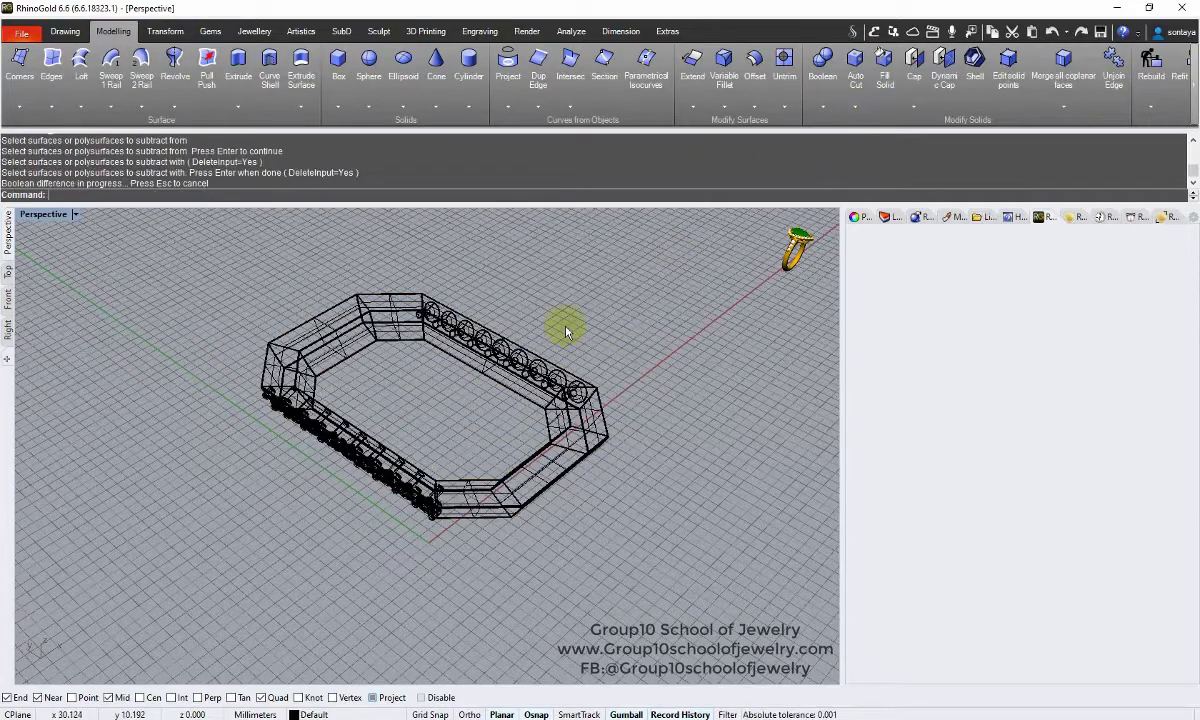
Return to shaded view and move the large centre stone onto Layer 01
click(733, 264)
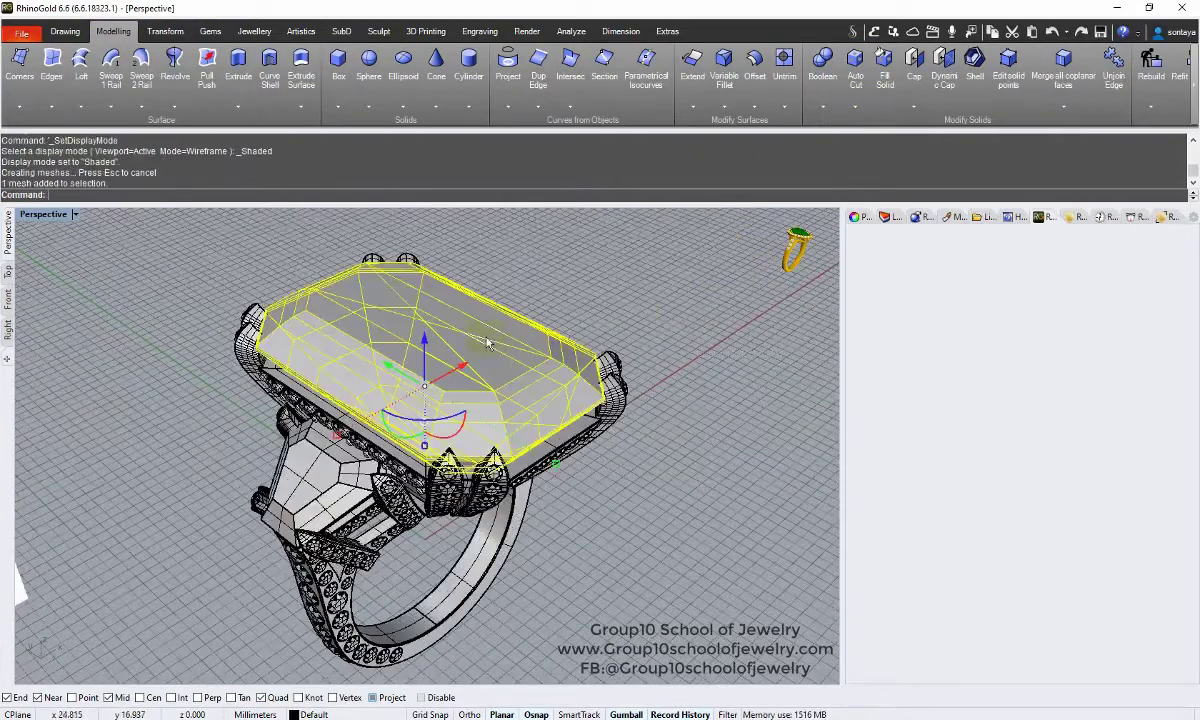
click(889, 217)
right_click(914, 276)
click(972, 503)
Select the two frames, invert the selection and hide everything else
mouse_move(611, 434)
right_down()
mouse_move(592, 501)
mouse_move(413, 388)
mouse_move(398, 361)
mouse_move(410, 338)
right_up()
shift+click(410, 338)
shift+click(430, 445)
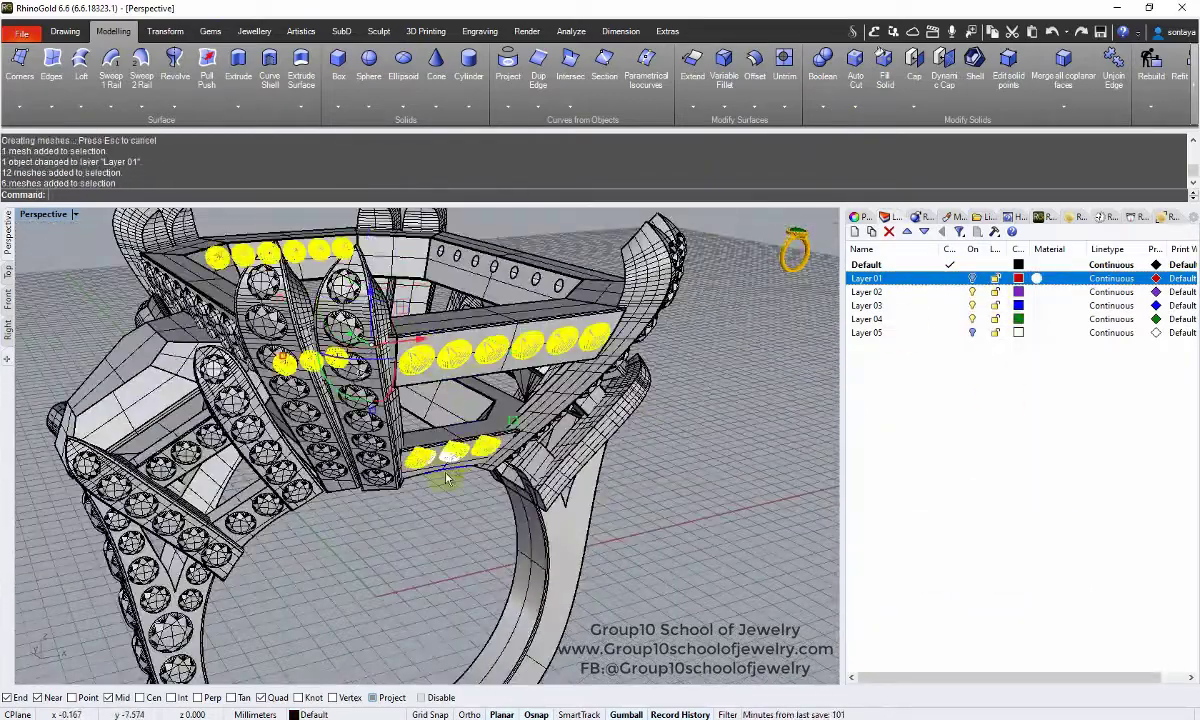
shift+click(440, 400)
key(ctrl+i)
key(ctrl+h)
Ungroup the 12 pavé stones and select the six stones on the upper frame
scroll(452, 347, down, 3)
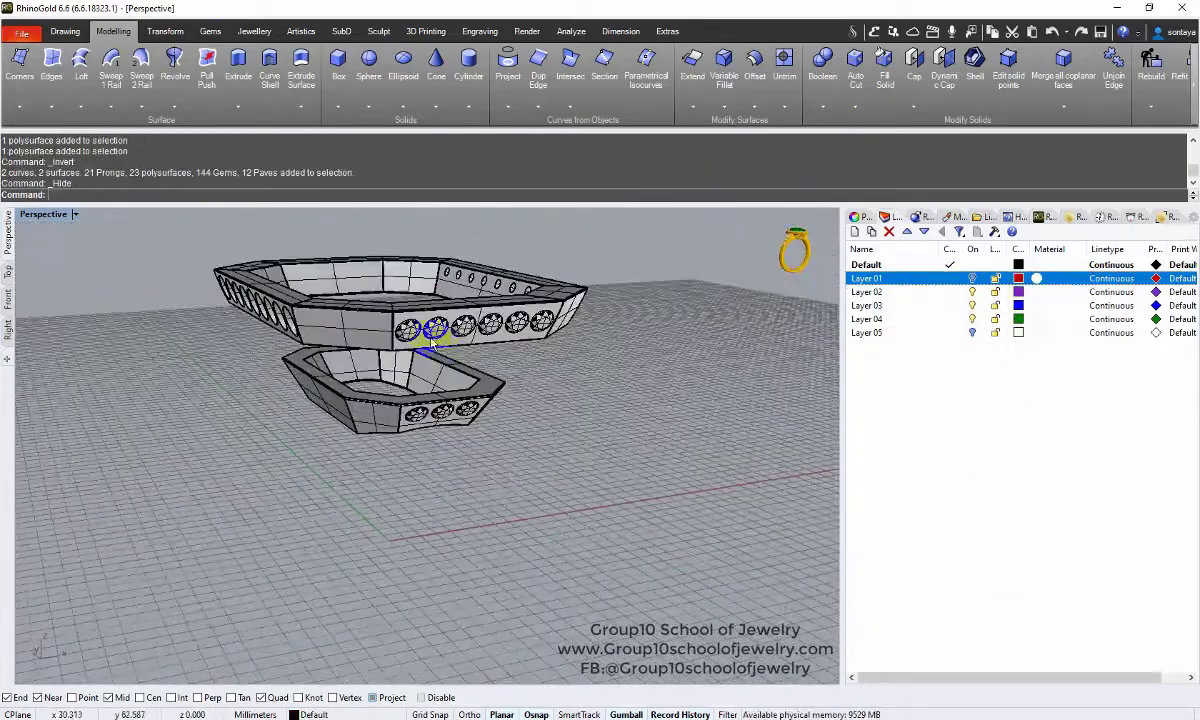
click(452, 347)
key(ctrl+shift+g)
right_drag(378, 480, 571, 512)
shift+click(500, 496)
shift+click(440, 370)
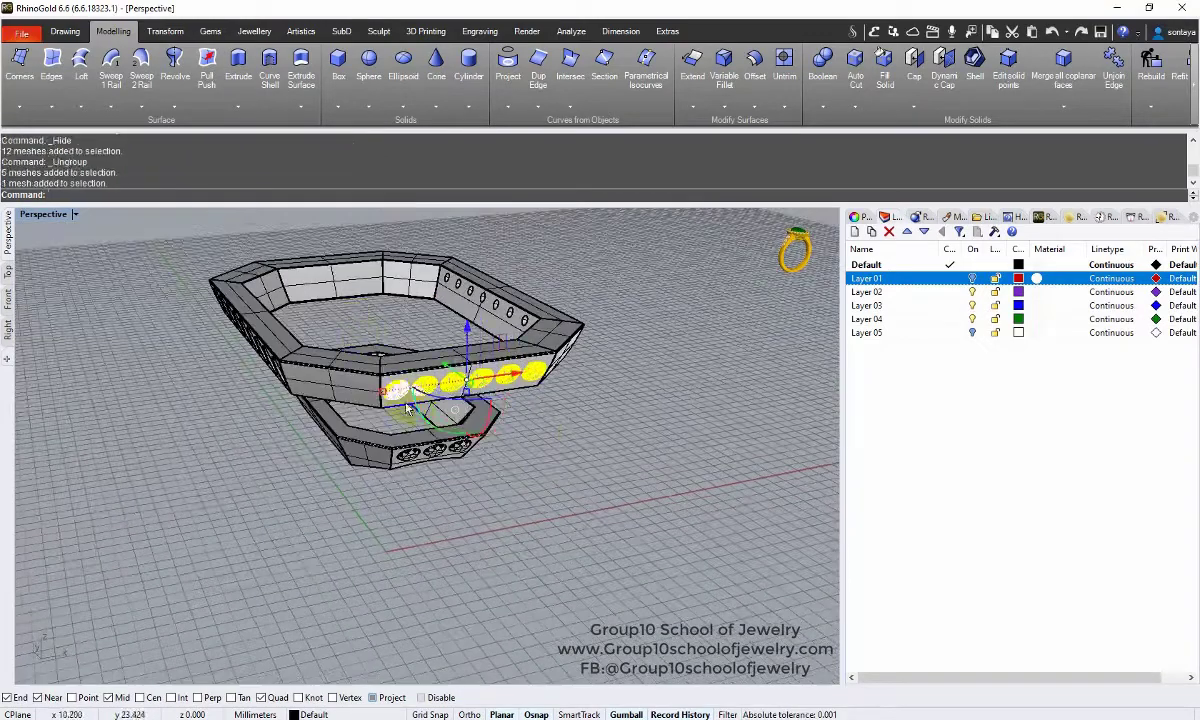
right_drag(440, 370, 460, 420)
Try Prongs in Line on the upper frame's stones, then cancel it
click(210, 31)
click(254, 31)
click(320, 60)
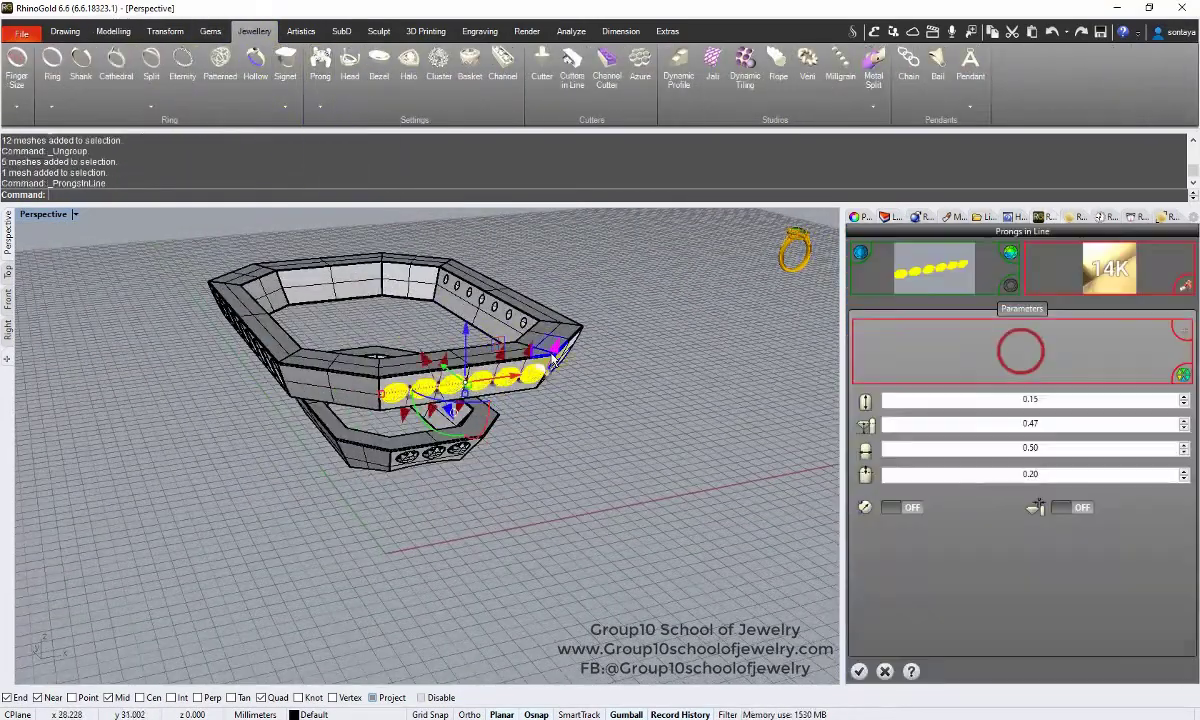
scroll(566, 415, up, 5)
scroll(388, 335, down, 2)
scroll(316, 335, down, 2)
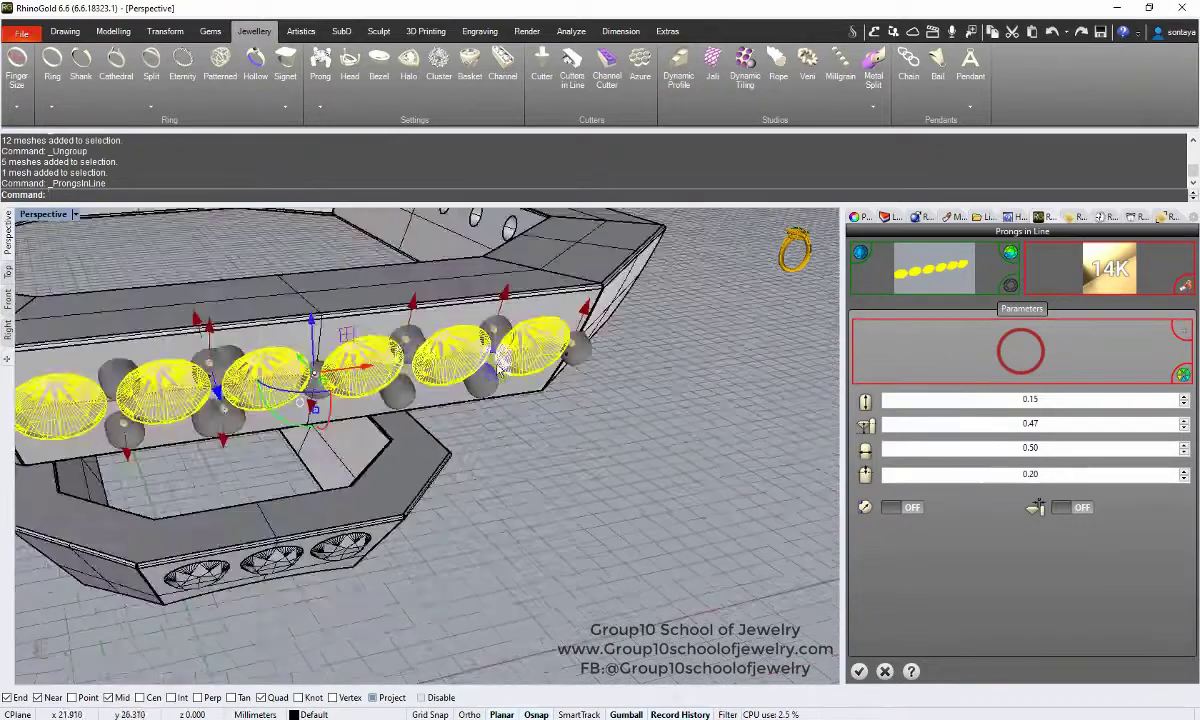
scroll(356, 308, up, 2)
scroll(356, 308, down, 4)
click(885, 671)
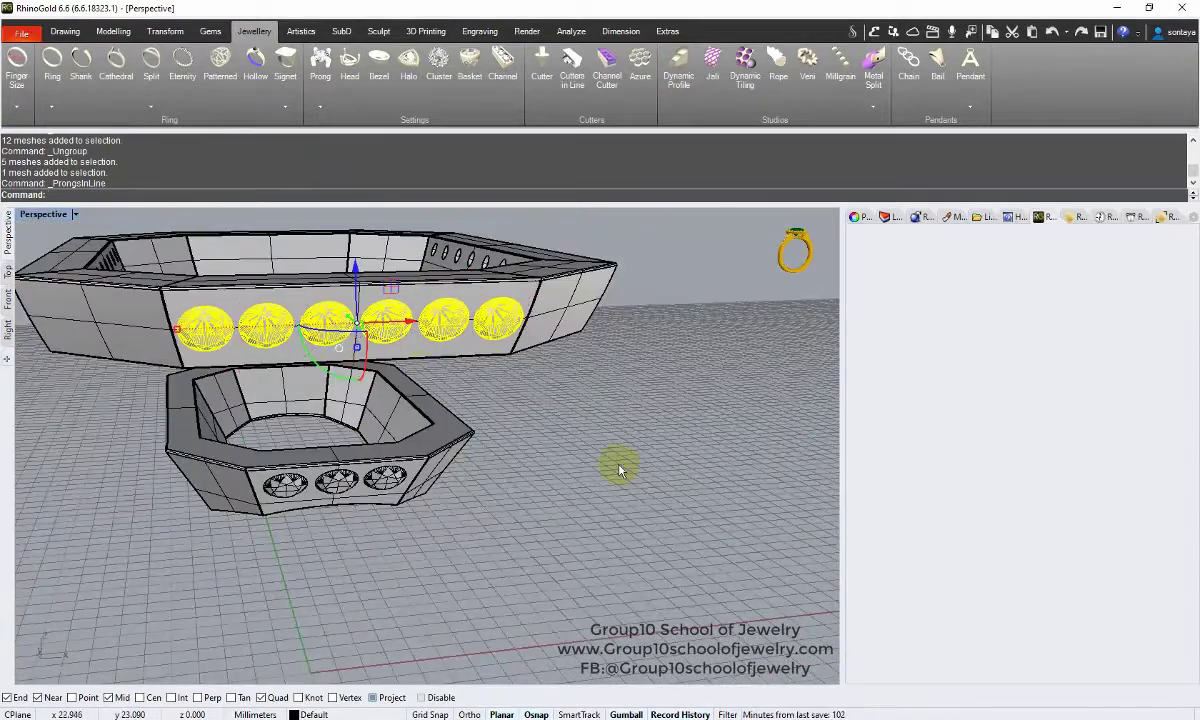
Rerun Prongs in Line on the six upper-frame stones and accept the prongs
click(320, 106)
click(318, 181)
scroll(370, 313, up, 5)
scroll(370, 313, down, 2)
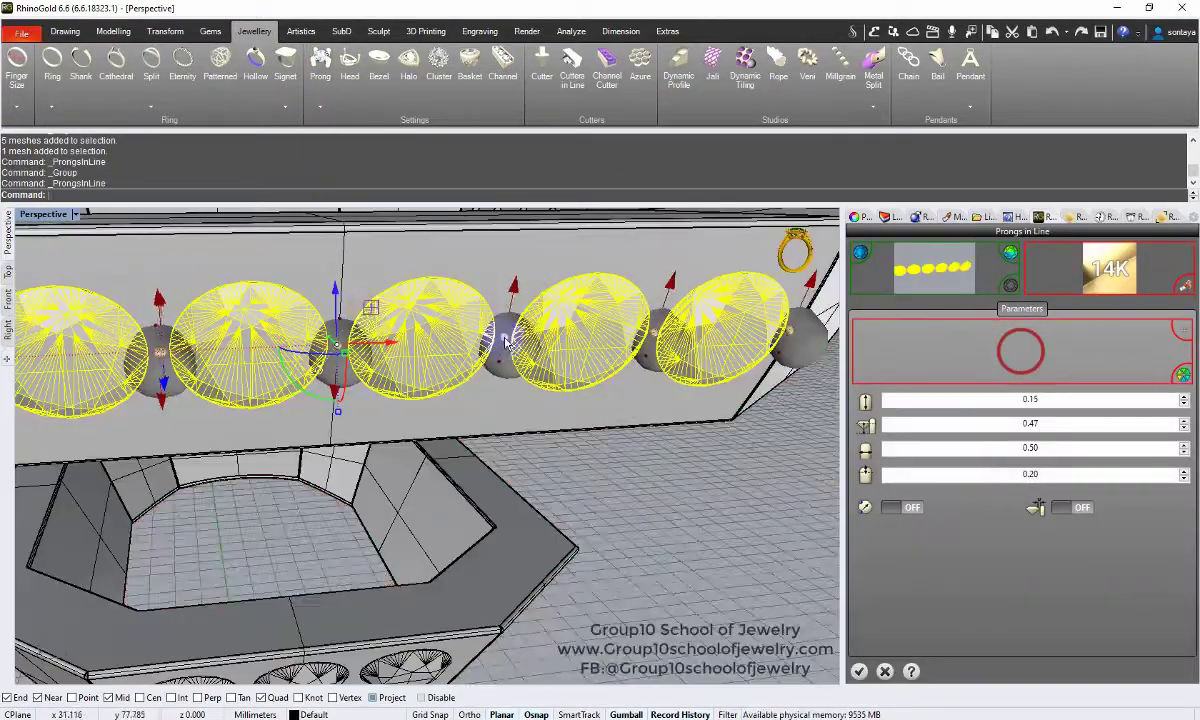
scroll(367, 344, down, 1)
scroll(367, 344, down, 3)
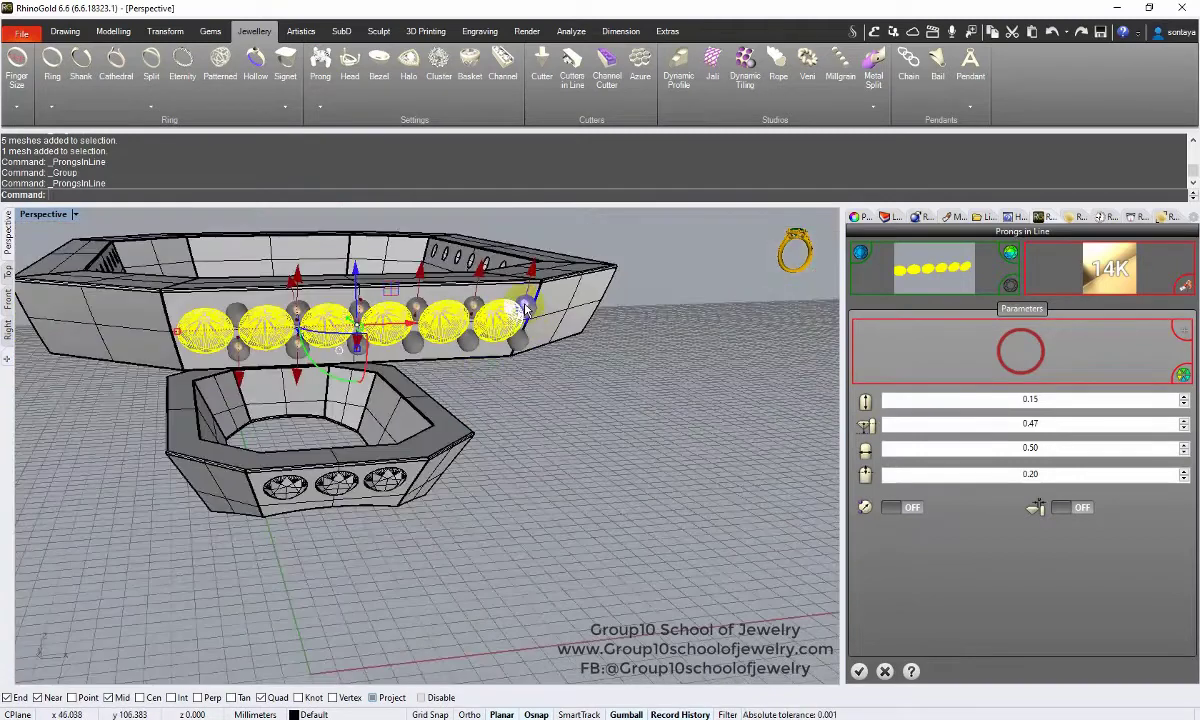
right_drag(525, 310, 482, 276)
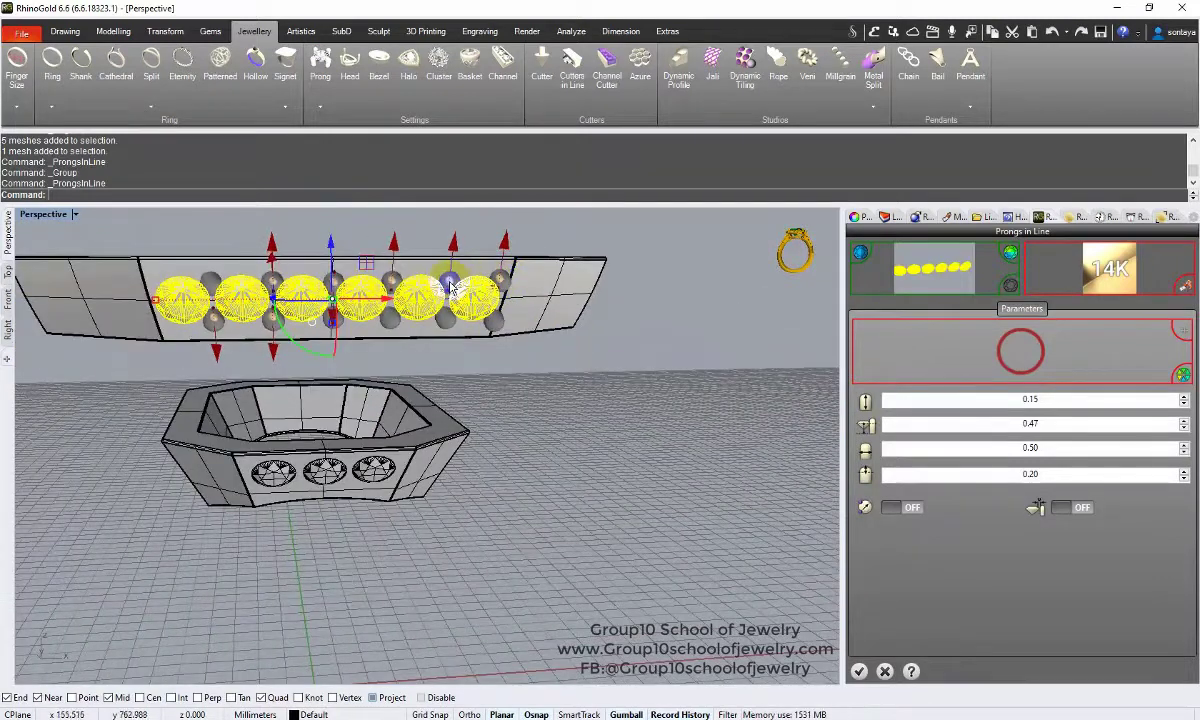
click(885, 671)
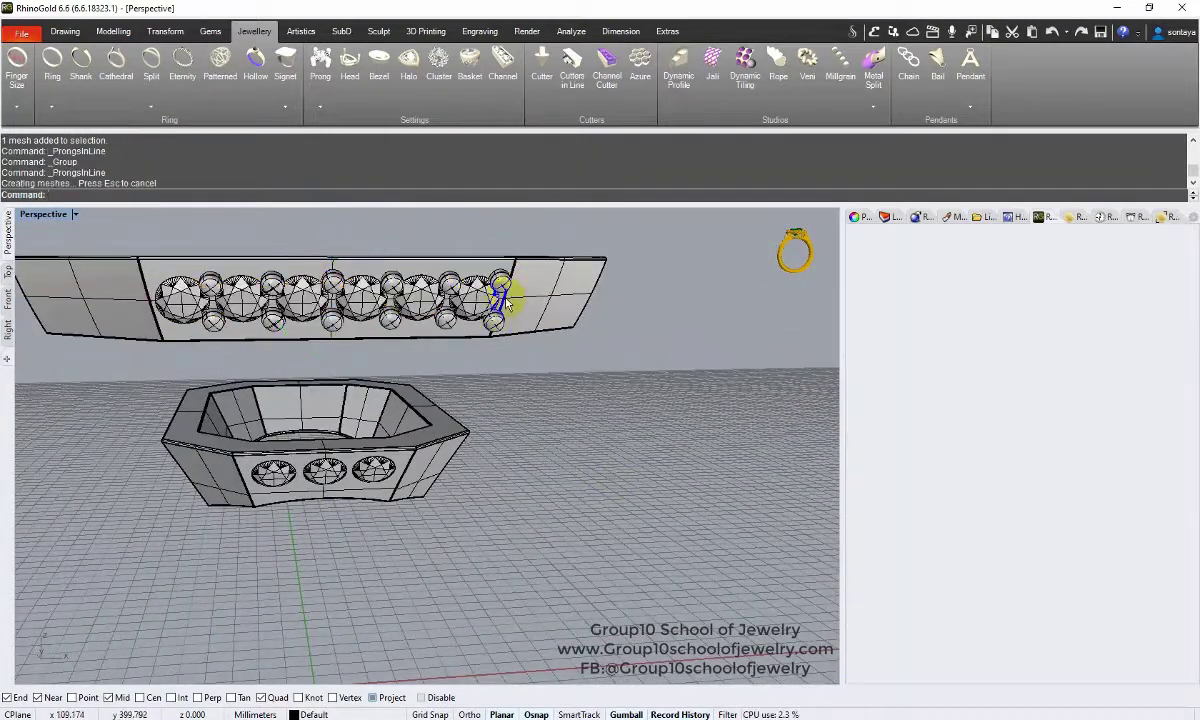
Ungroup the new prongs and mirror them to the frame's other side
key(ctrl+shift+g)
click(492, 328)
shift+click(495, 271)
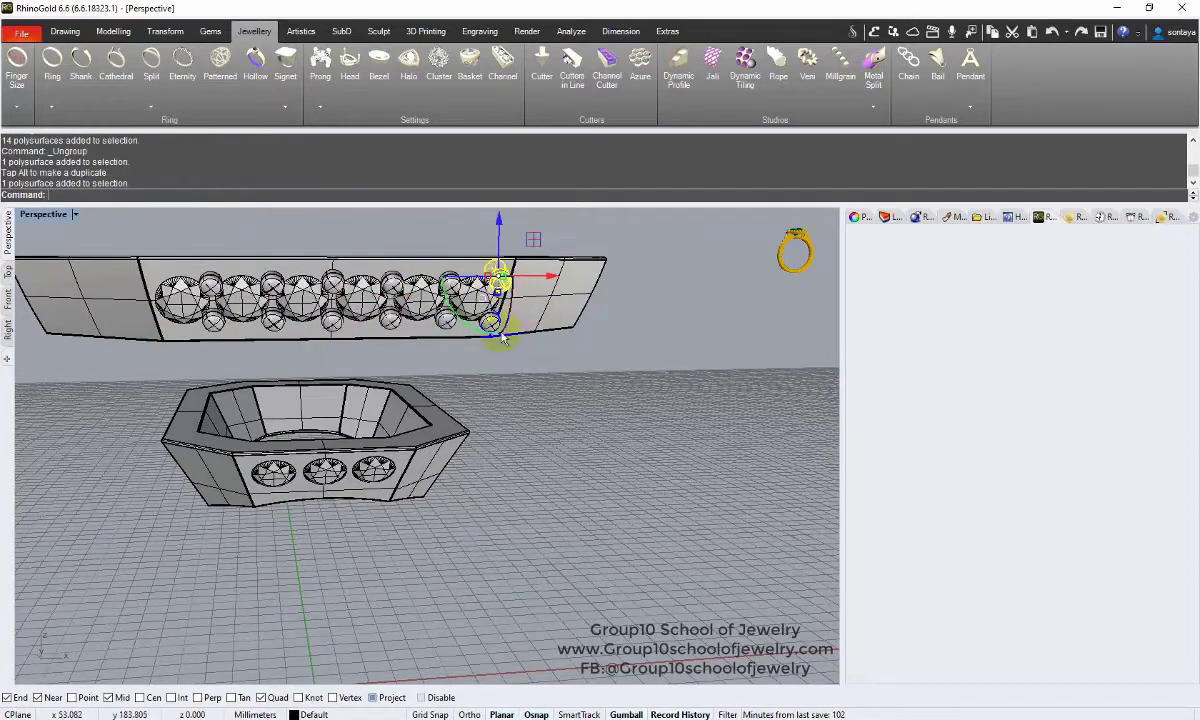
shift+click(498, 284)
click(165, 31)
Ungroup the lower band's stones and select its three front stones
scroll(405, 430, down, 3)
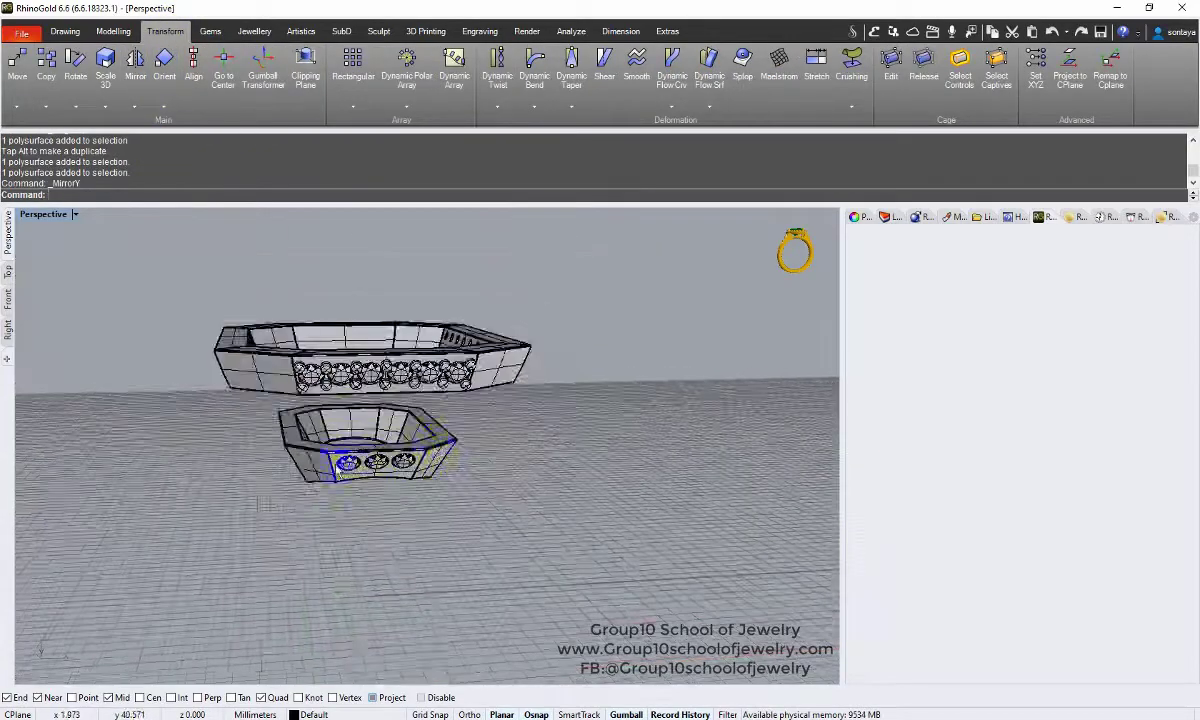
drag(290, 415, 470, 485)
scroll(400, 432, up, 3)
mouse_move(400, 432)
right_down()
mouse_move(440, 425)
mouse_move(400, 432)
right_up()
key(ctrl+shift+g)
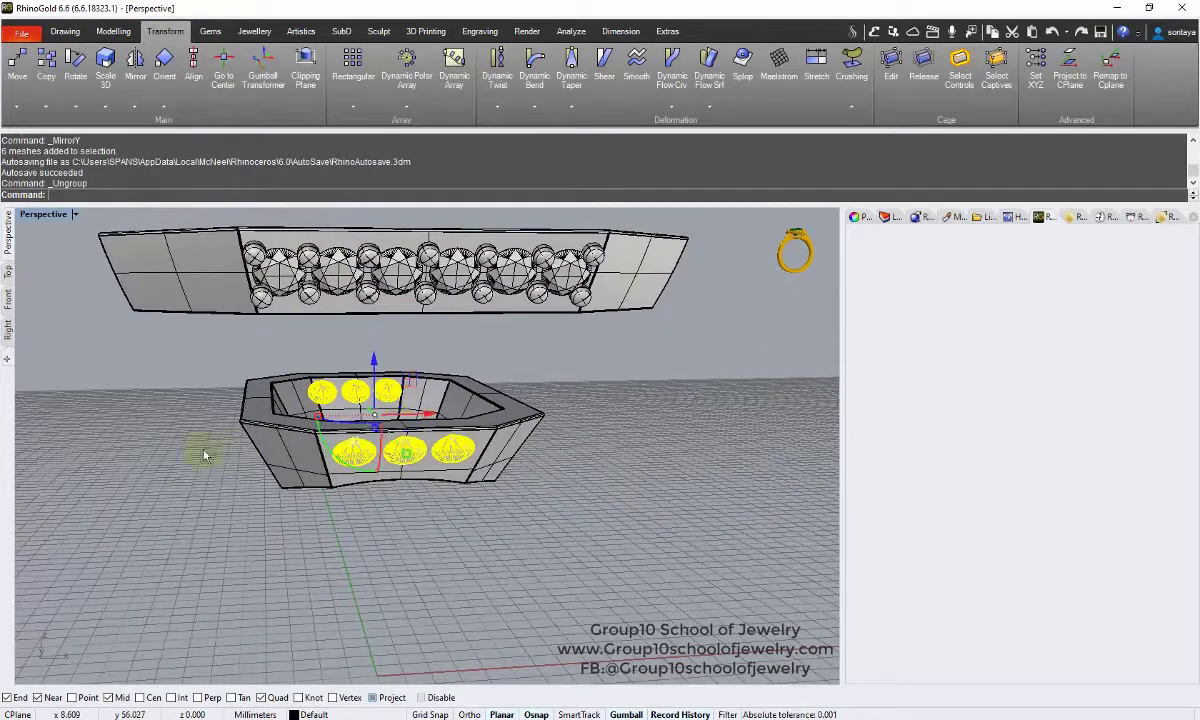
drag(480, 470, 200, 450)
Try Prongs in Line on the three lower-band stones, then cancel it
click(210, 31)
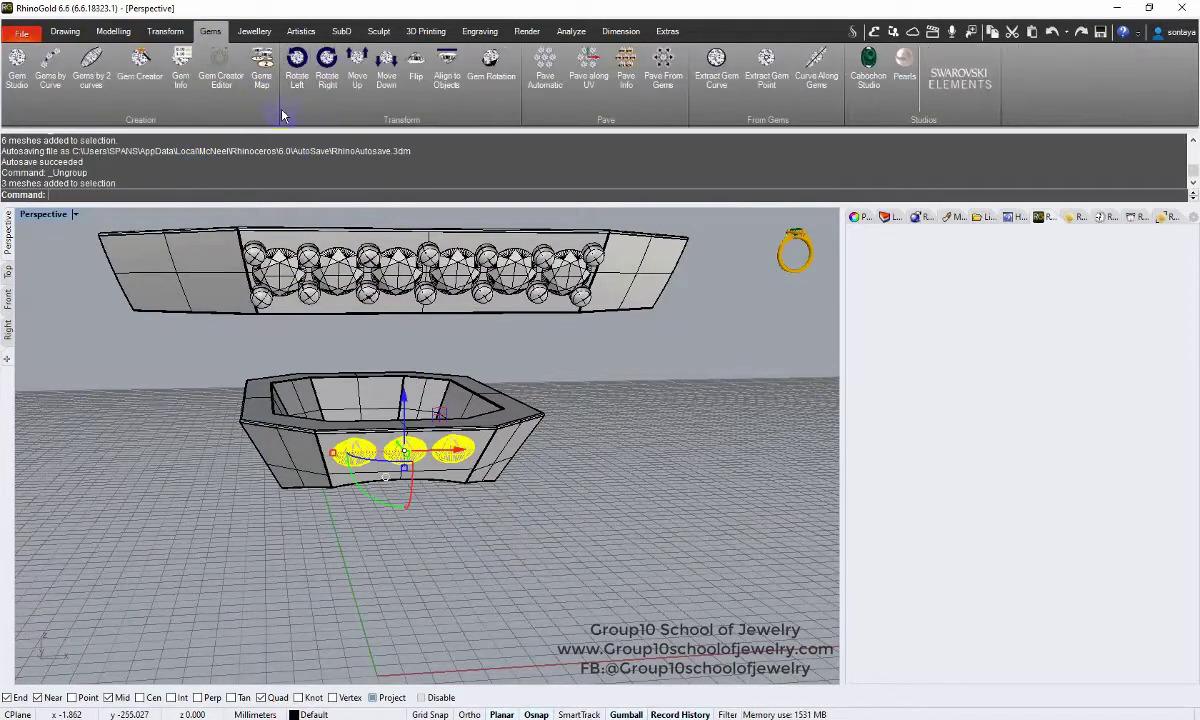
click(254, 31)
click(320, 65)
click(340, 155)
scroll(505, 473, up, 3)
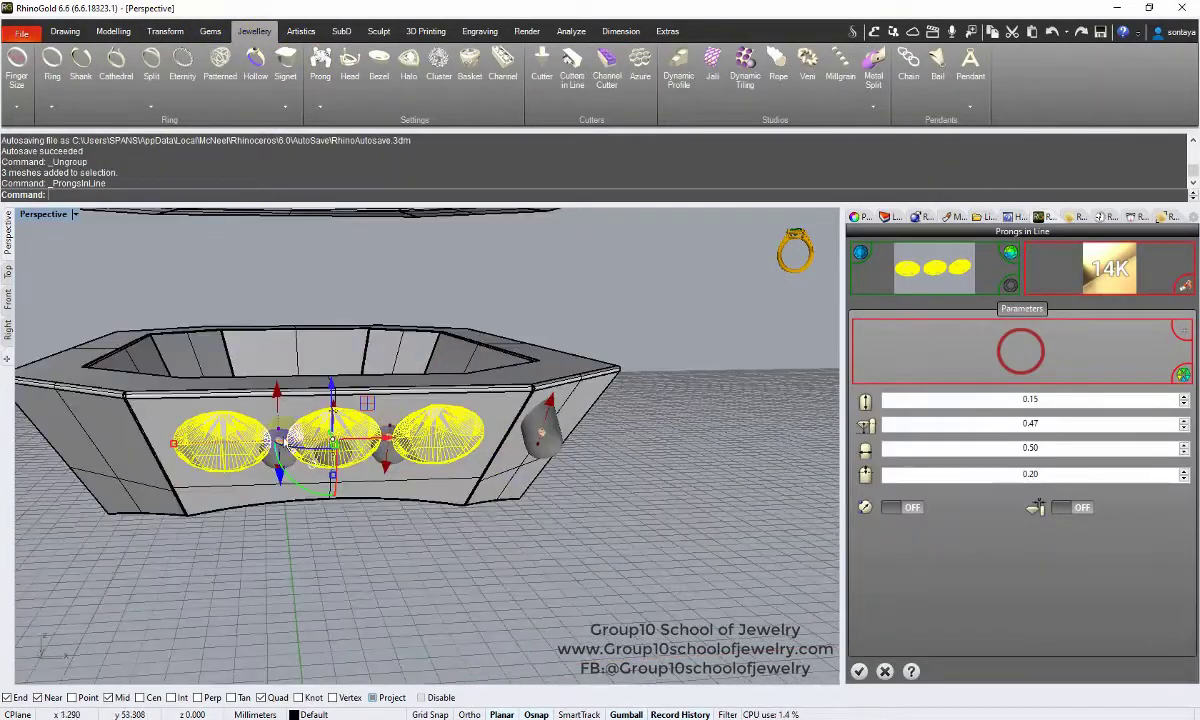
scroll(400, 368, down, 2)
scroll(400, 368, up, 3)
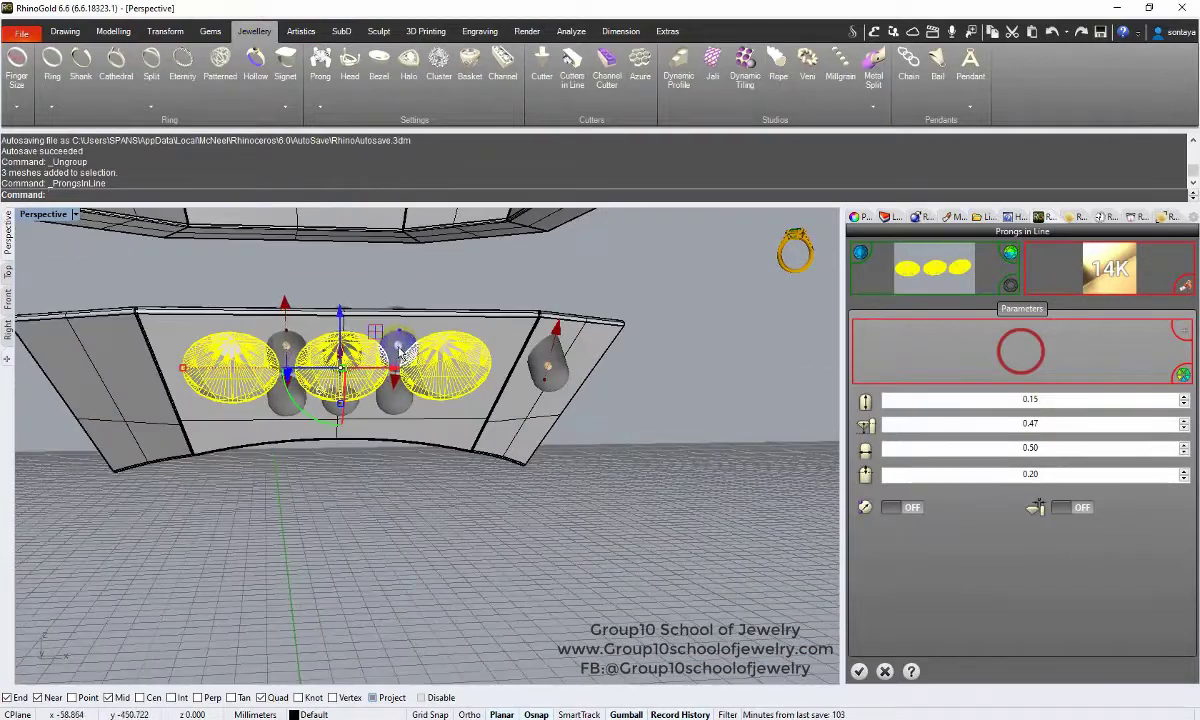
click(613, 516)
Place five dynamic prongs on the lower band, between and below the three stones
click(429, 316)
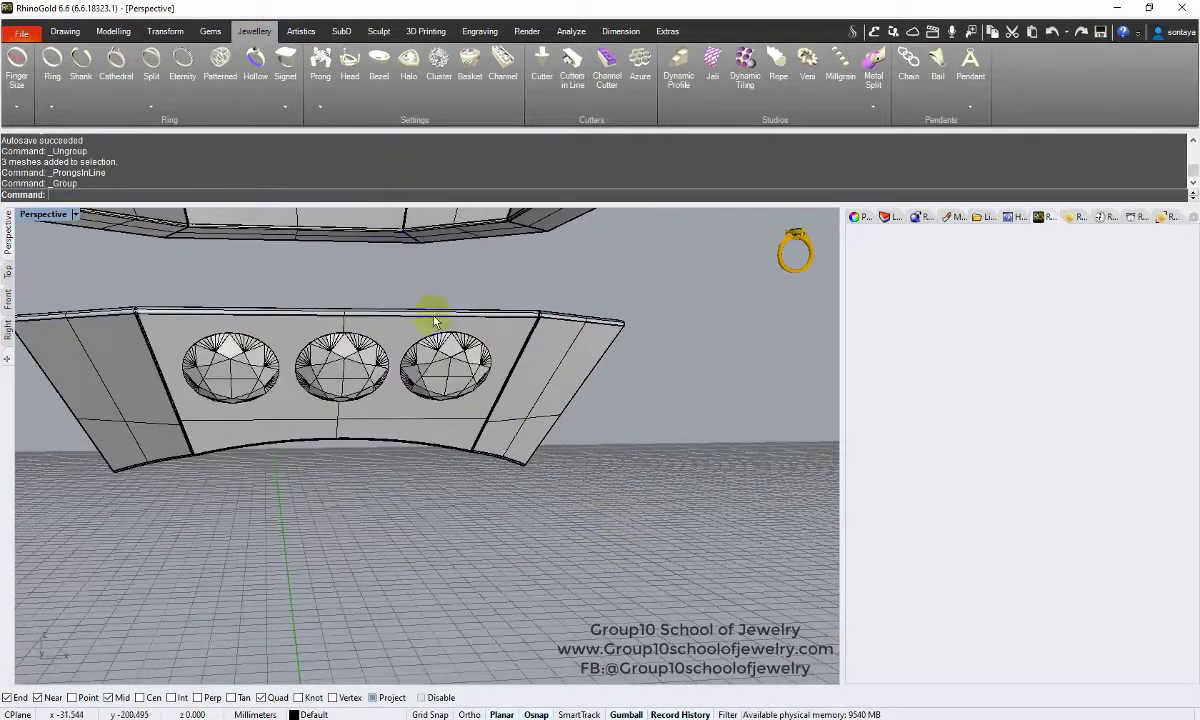
click(334, 104)
click(343, 152)
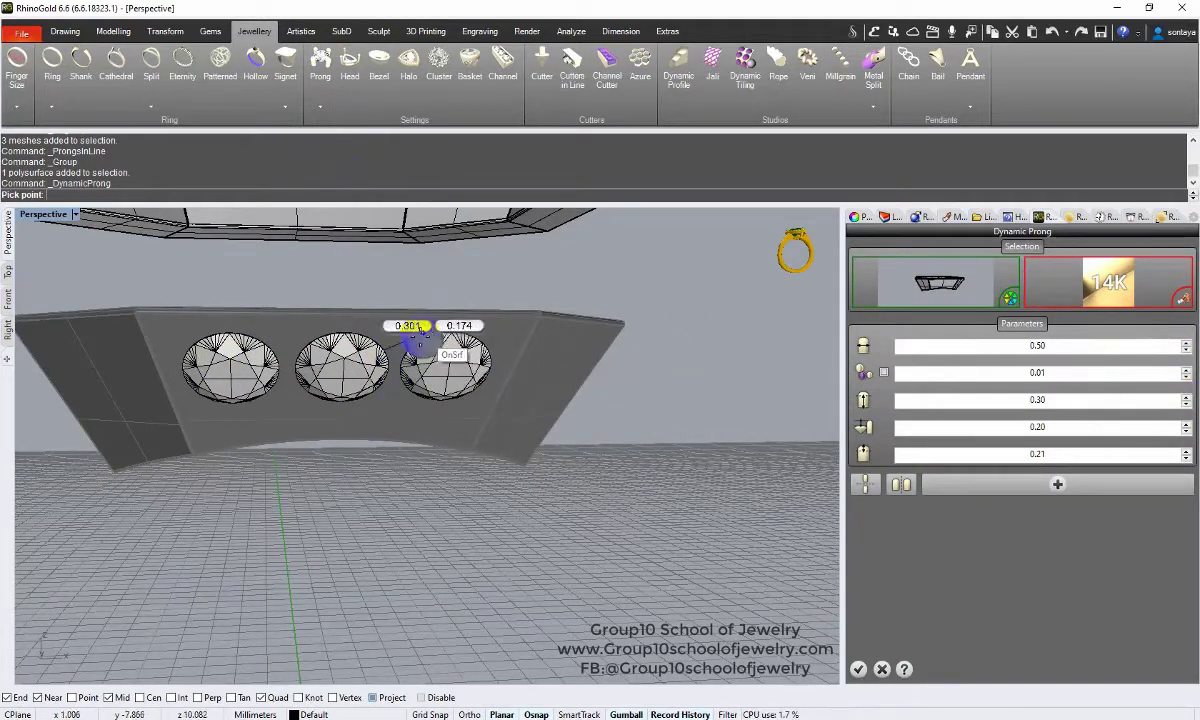
click(389, 346)
click(292, 349)
click(182, 346)
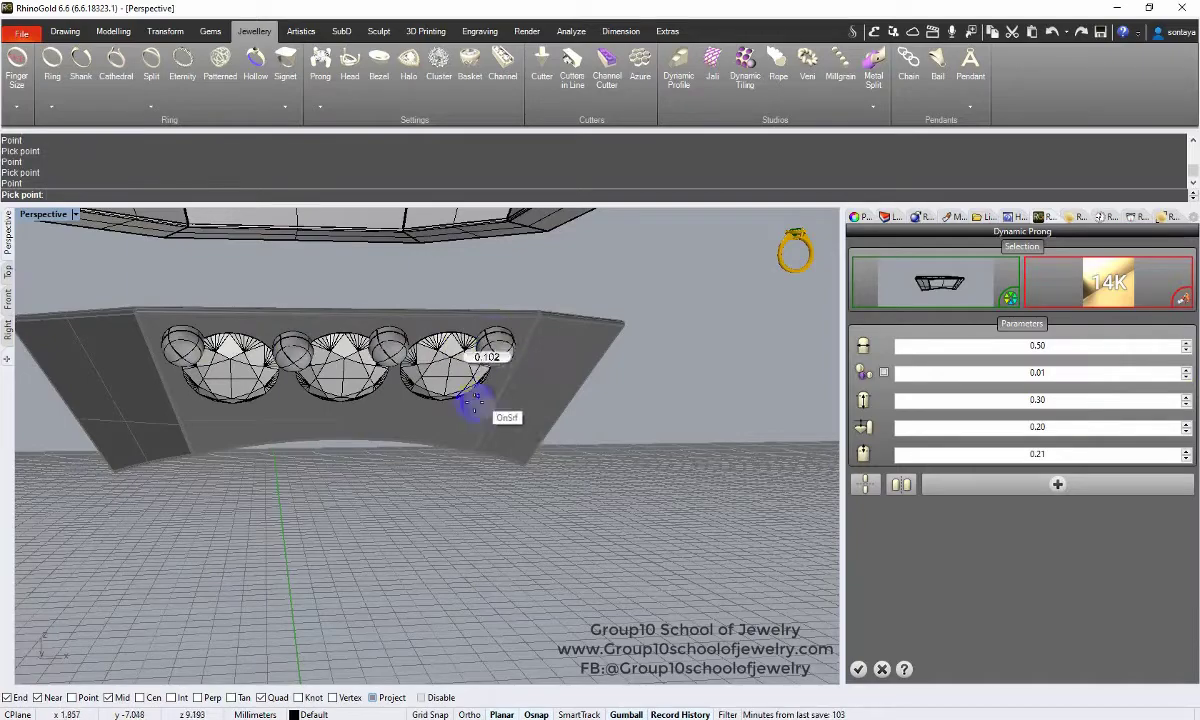
click(396, 390)
click(285, 397)
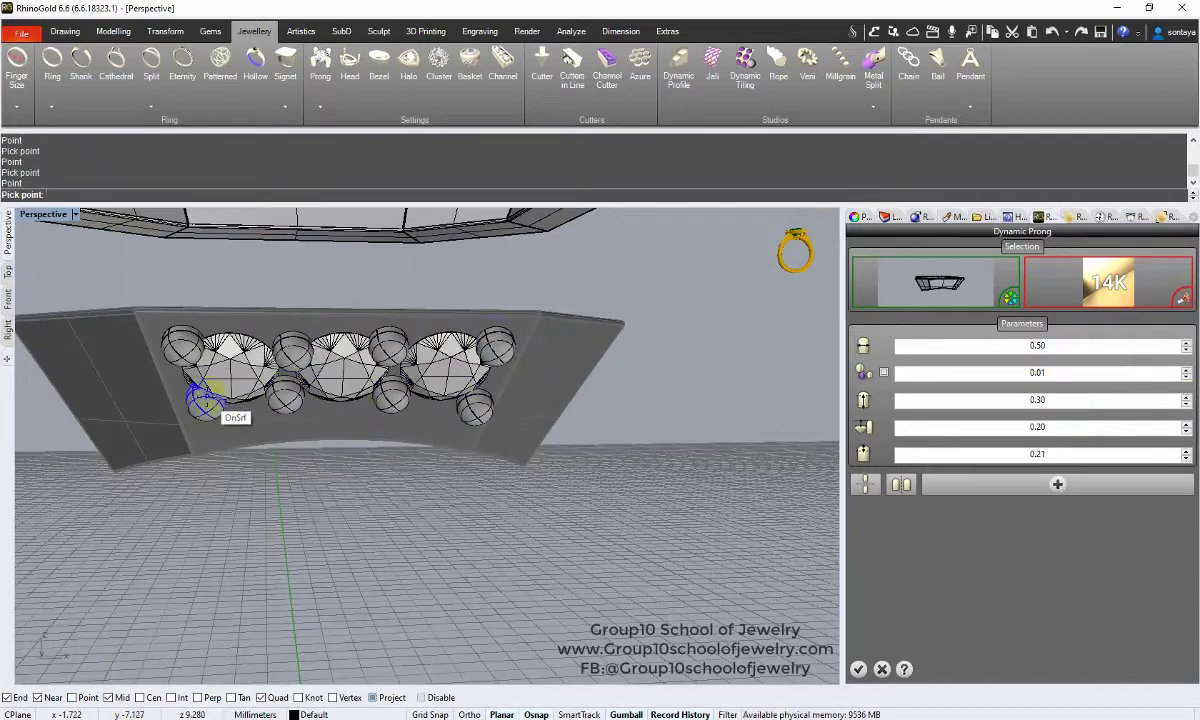
scroll(437, 489, down, 3)
click(858, 669)
Delete the unwanted selected parts and inspect both frames
mouse_move(469, 442)
right_down()
mouse_move(295, 287)
mouse_move(567, 317)
right_up()
key(Delete)
mouse_move(343, 485)
right_down()
mouse_move(437, 397)
mouse_move(447, 330)
right_up()
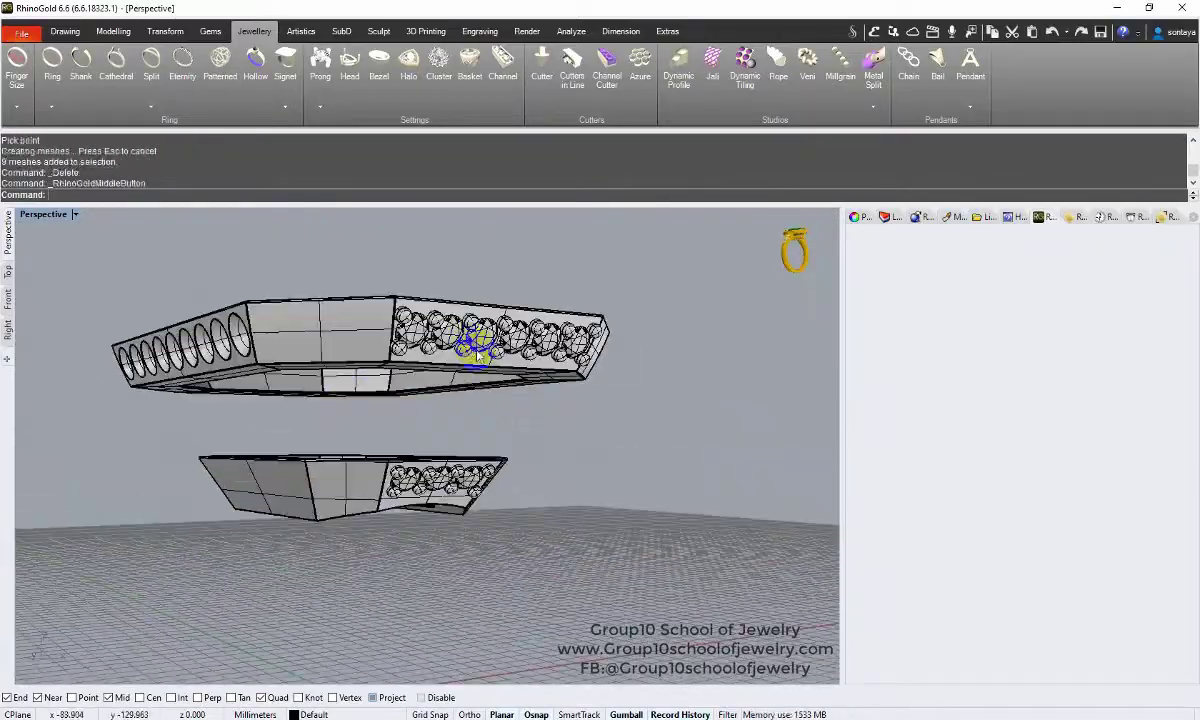
Create cutters for all the gems, inspect them from below, then undo them
middle_click(447, 328)
click(470, 300)
click(541, 68)
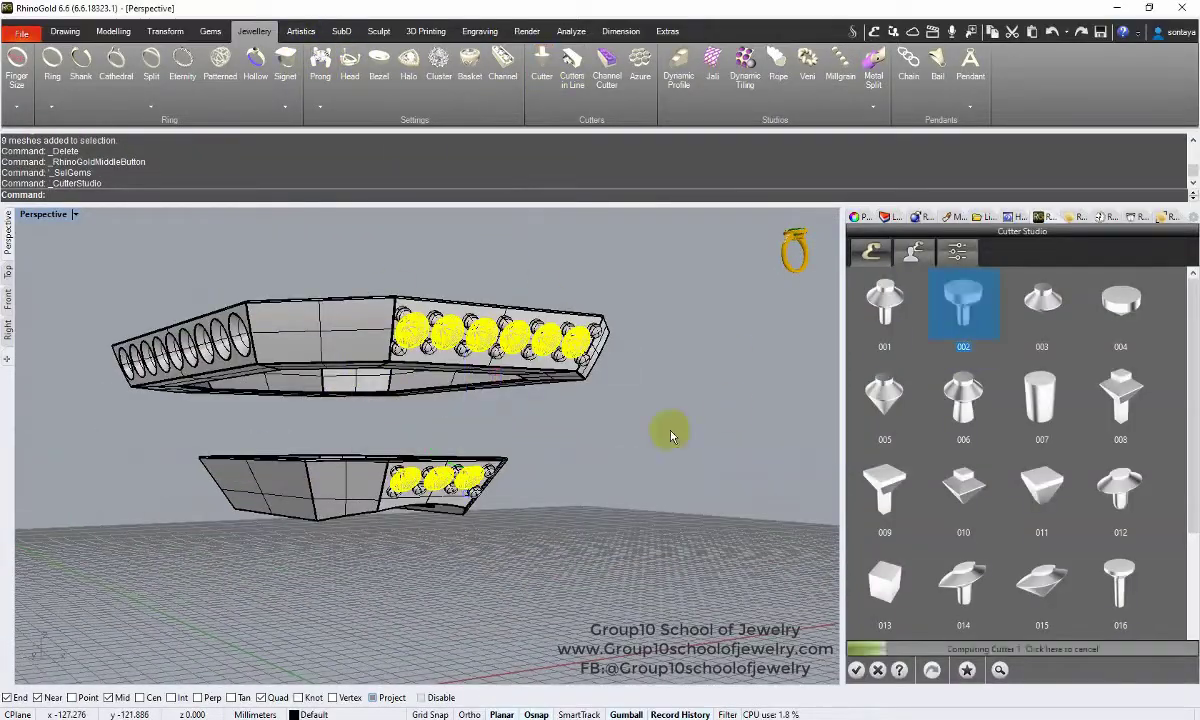
mouse_move(670, 435)
right_down()
mouse_move(643, 496)
mouse_move(635, 477)
mouse_move(603, 490)
mouse_move(659, 467)
right_up()
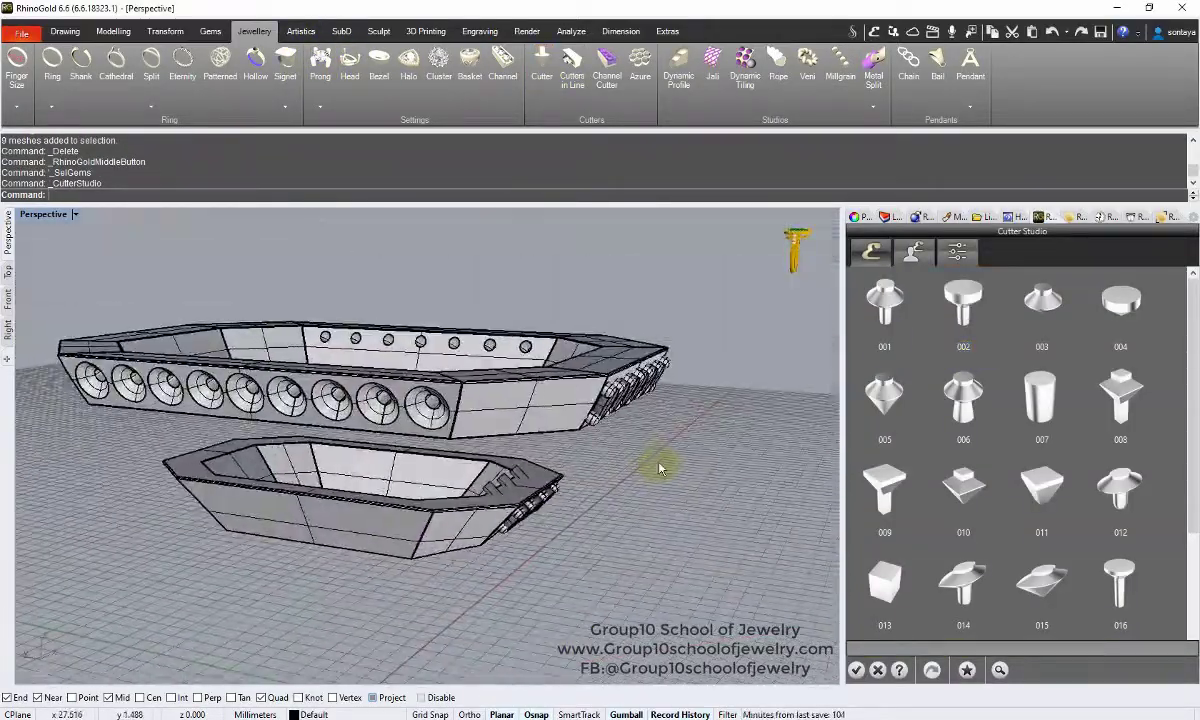
click(857, 669)
right_drag(595, 493, 652, 521)
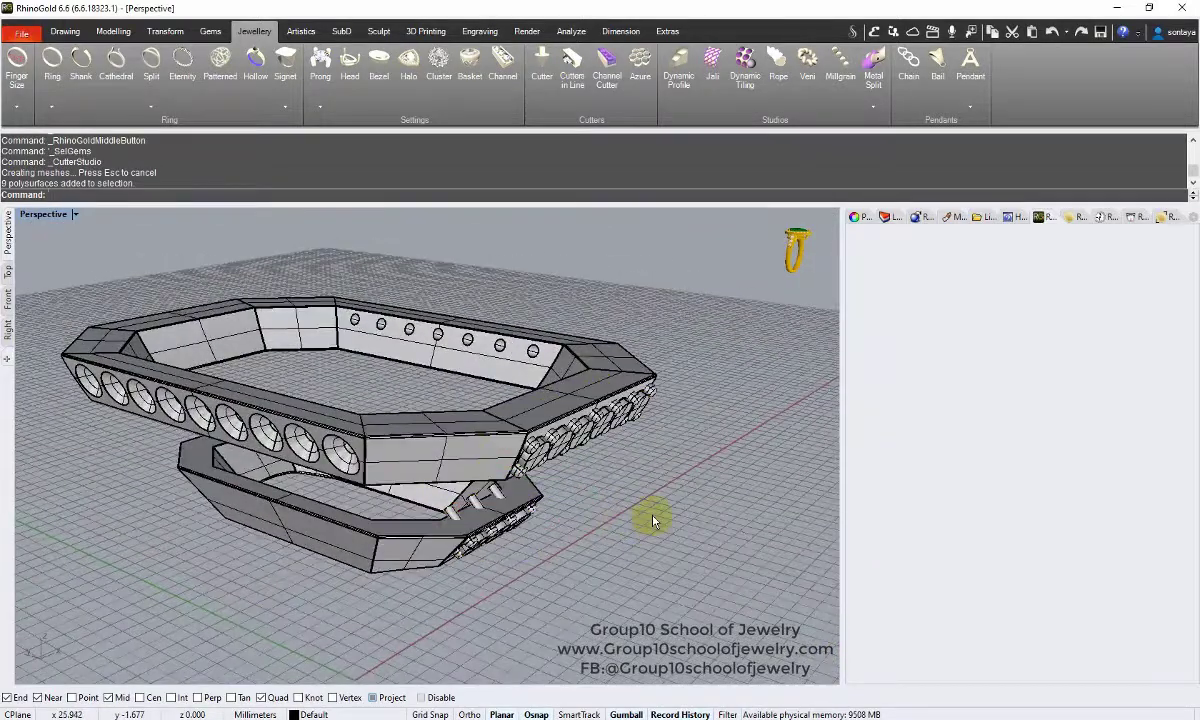
click(429, 490)
right_drag(600, 488, 557, 412)
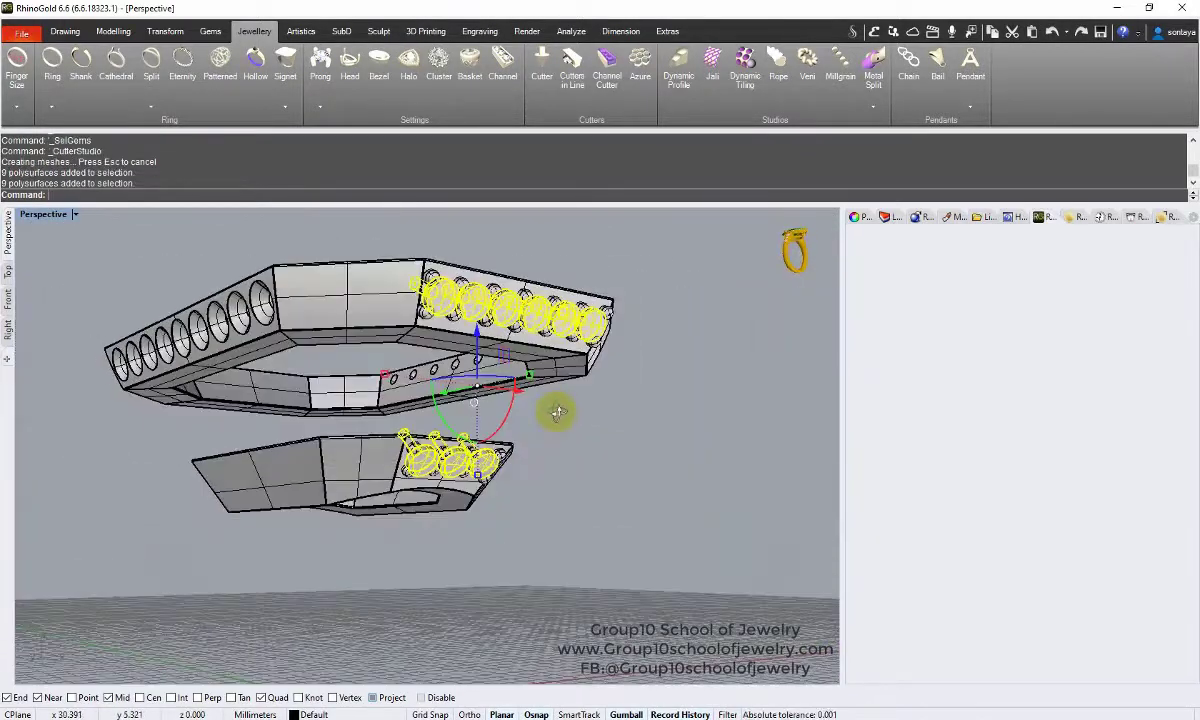
right_drag(588, 464, 617, 435)
key(ctrl+z)
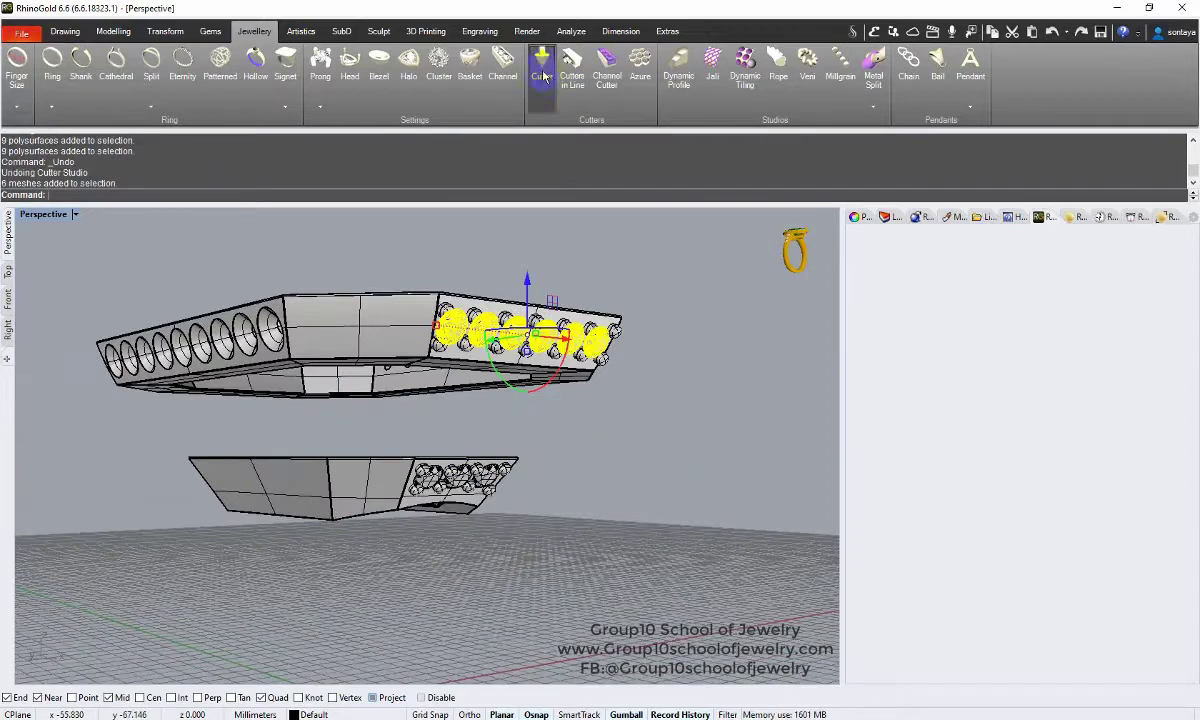
Generate cutters only for the lower piece's three gems with the chosen cutter shape
click(541, 68)
click(902, 284)
click(800, 633)
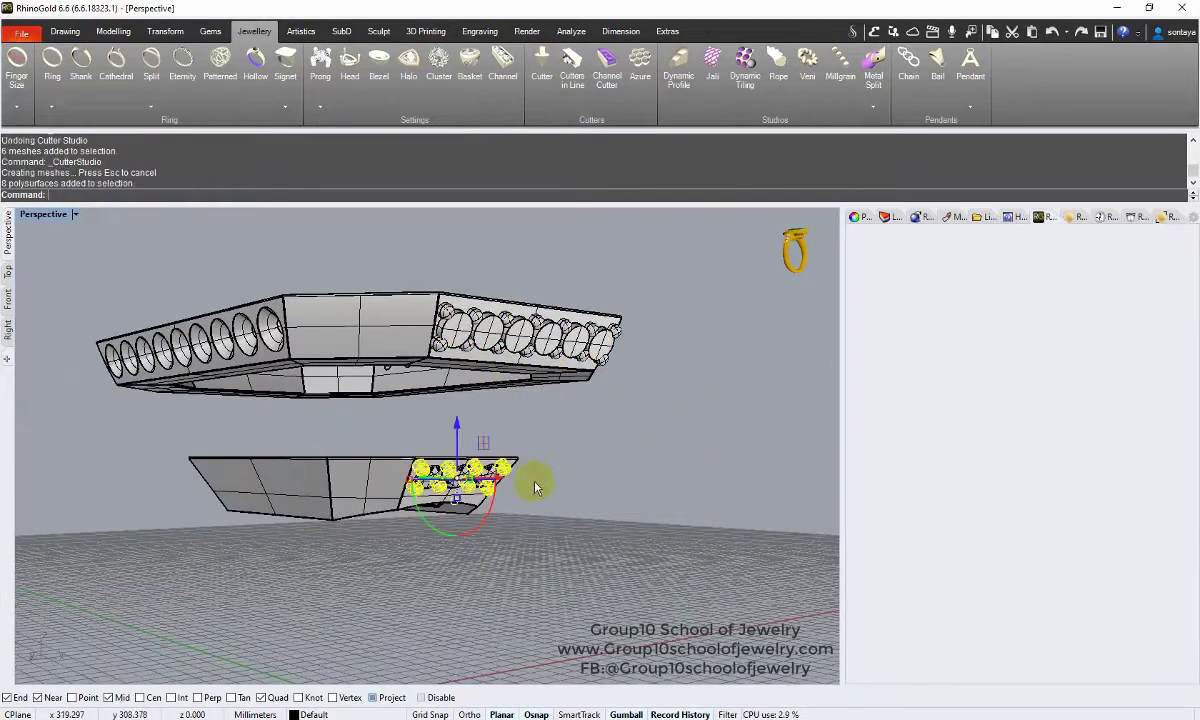
scroll(535, 487, up, 3)
click(541, 68)
click(904, 282)
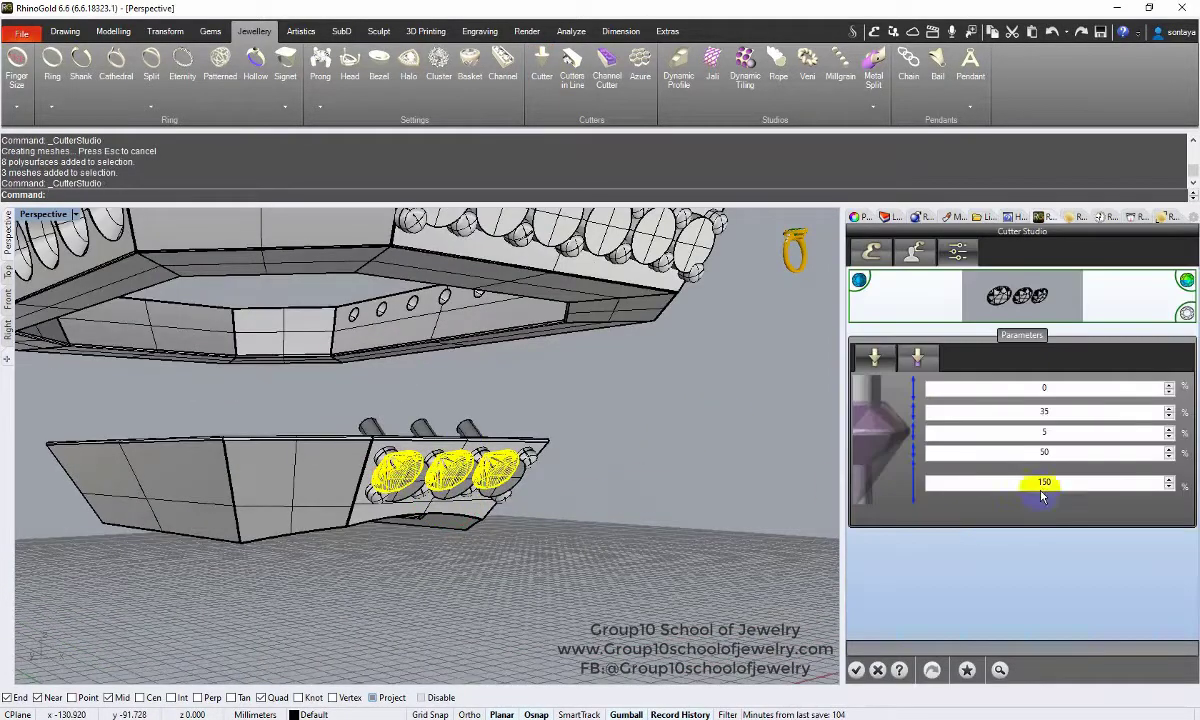
click(856, 670)
scroll(583, 497, down, 5)
mouse_move(583, 497)
right_down()
mouse_move(616, 544)
mouse_move(655, 517)
right_up()
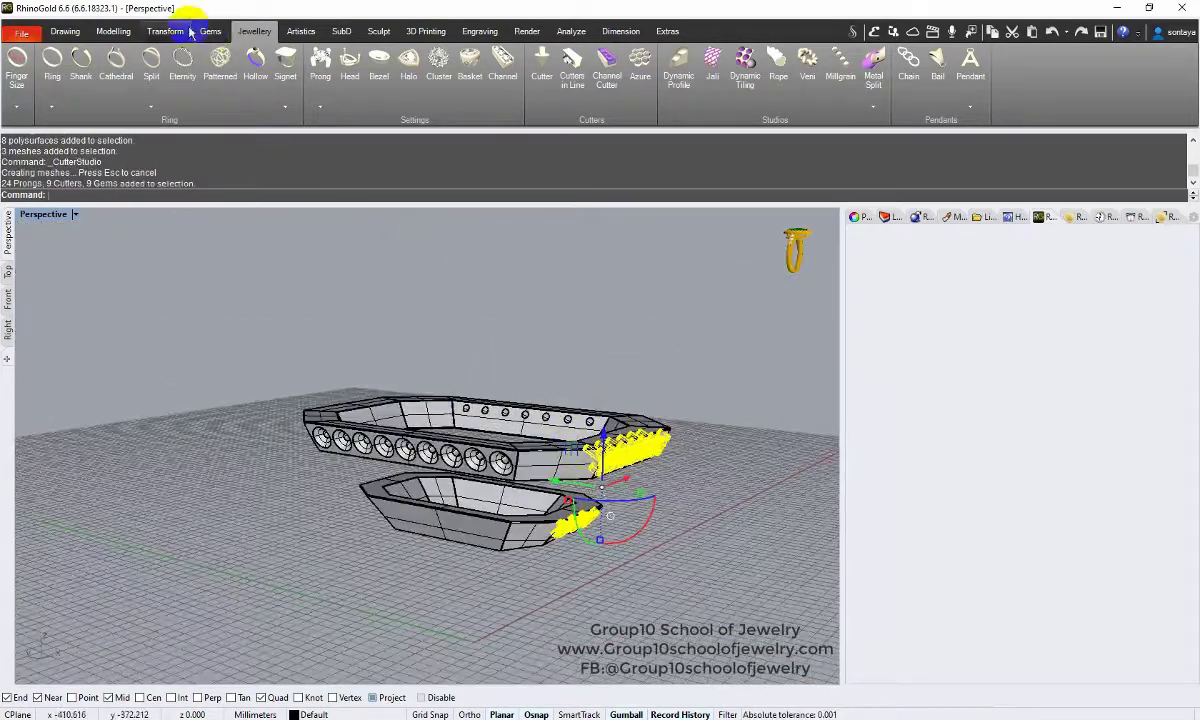
Mirror the gems, prongs and cutters across X to the opposite ends
click(165, 31)
click(135, 106)
click(160, 140)
right_drag(176, 404, 362, 367)
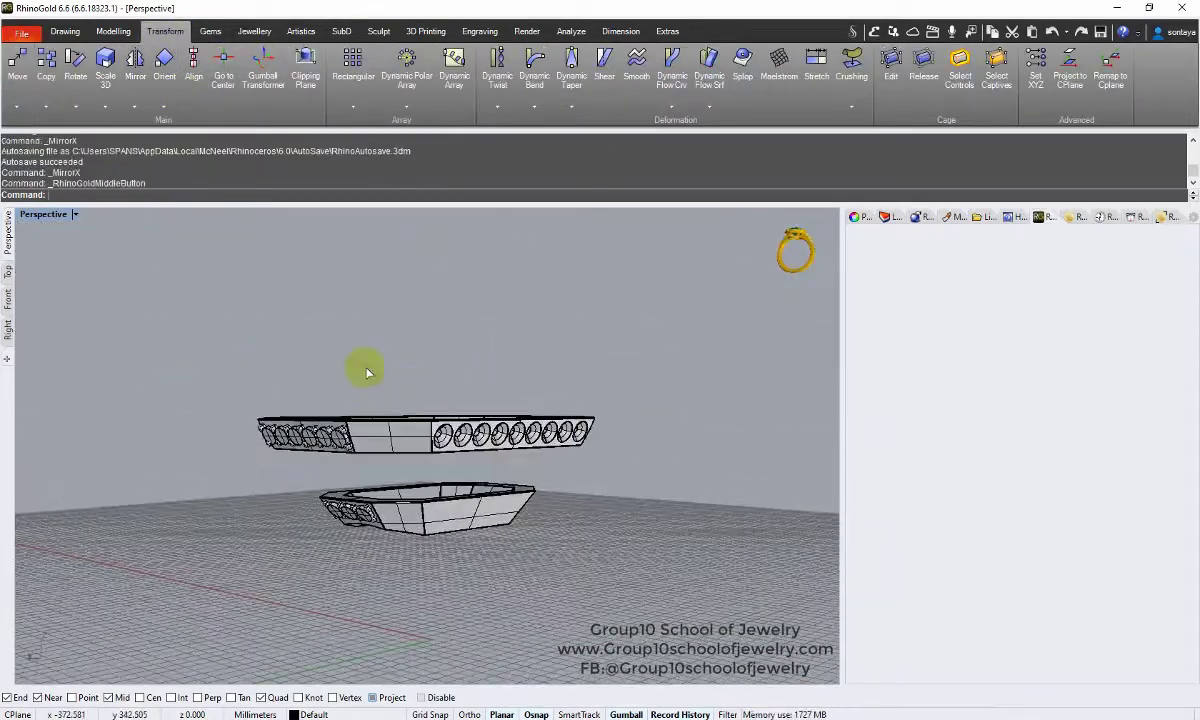
Group all cutters and Boolean-subtract them from the lower ring piece
middle_click(362, 367)
click(321, 414)
key(ctrl+g)
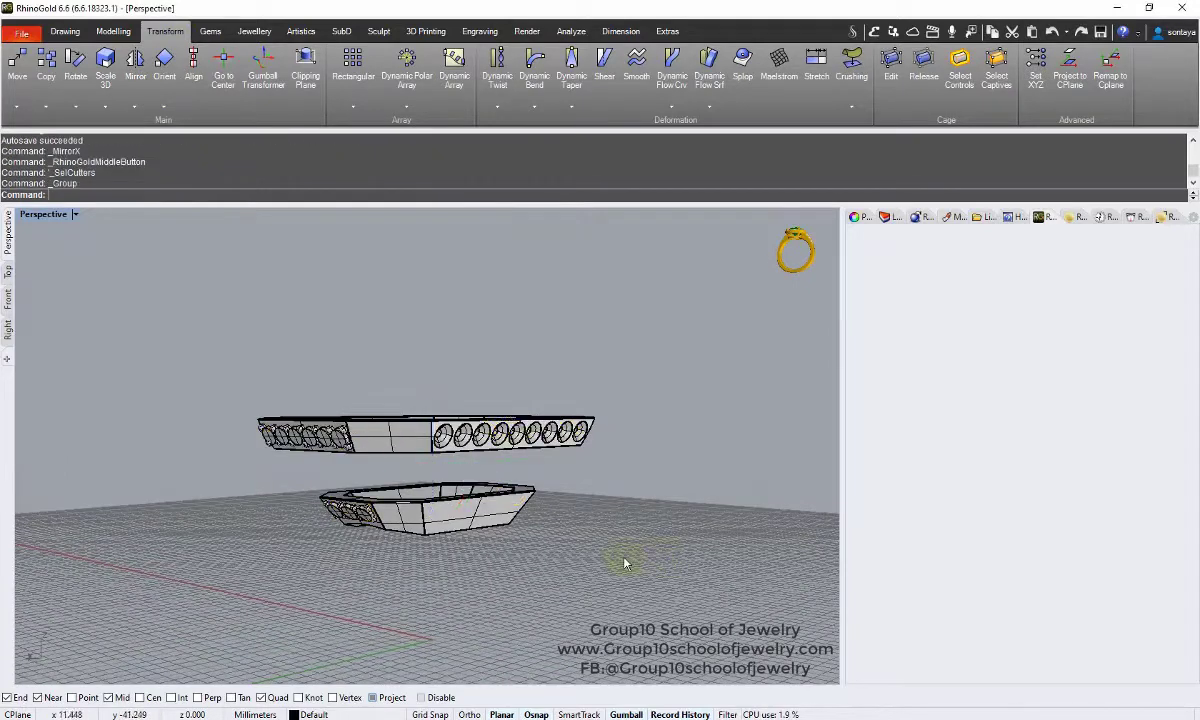
click(388, 520)
key(Return)
scroll(390, 430, up, 3)
click(390, 430)
key(Return)
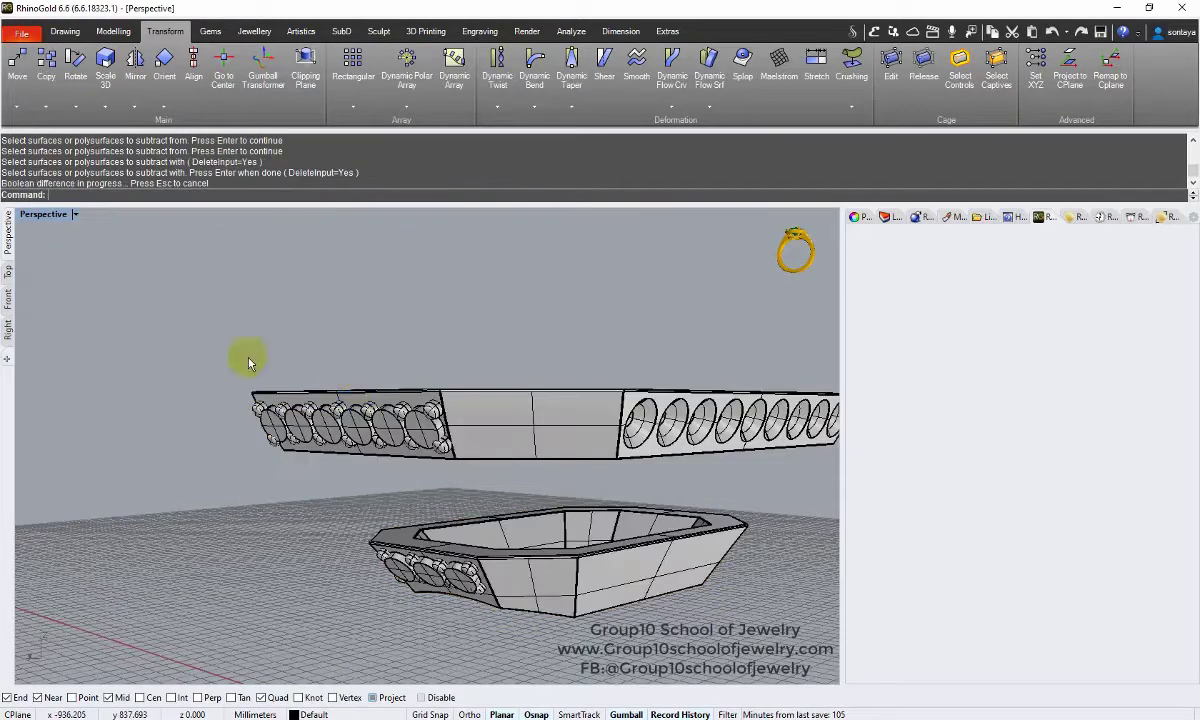
key(Escape)
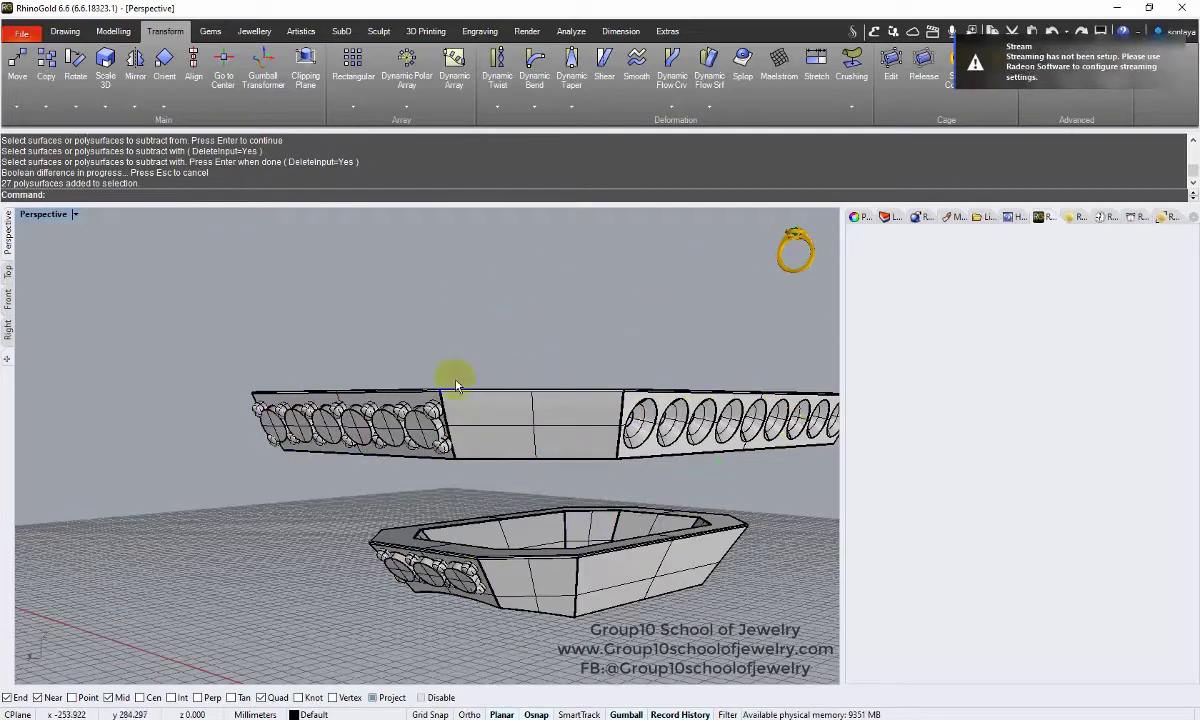
Ungroup the ring parts and lock the lower ring piece
click(455, 383)
key(ctrl+shift+g)
mouse_move(332, 281)
right_down()
mouse_move(405, 372)
mouse_move(480, 560)
right_up()
click(480, 560)
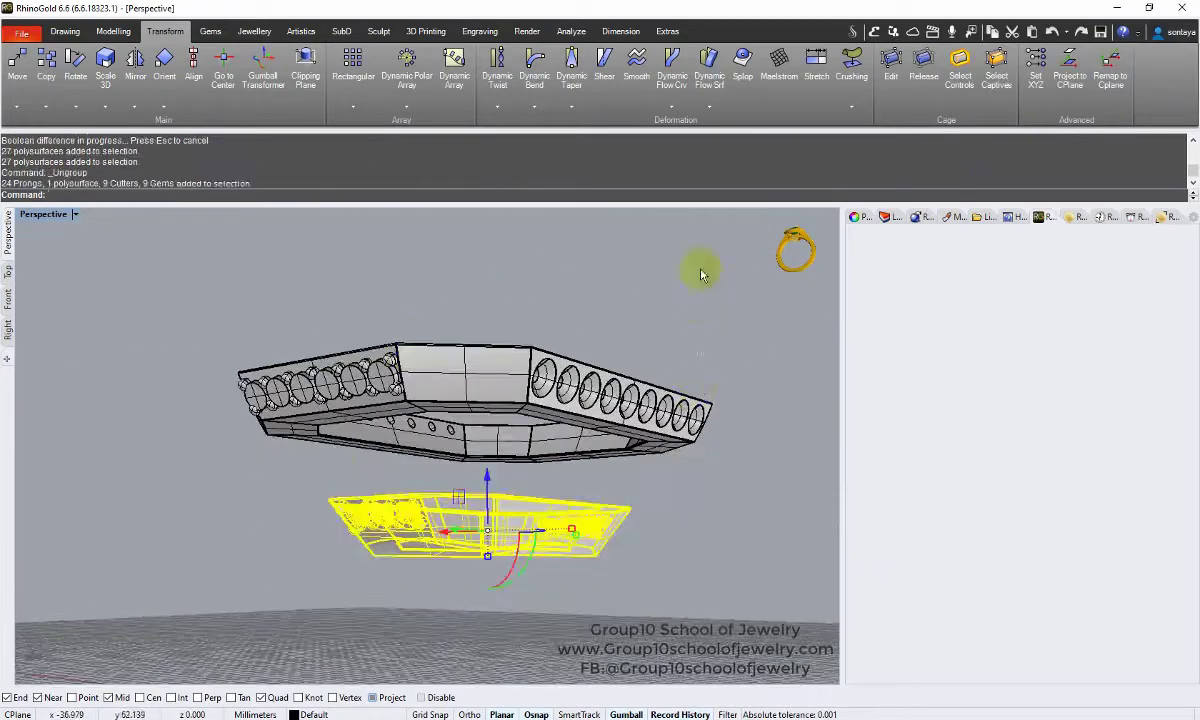
click(728, 285)
Group the upper piece's cutters and Boolean-subtract them from the upper piece using bb
middle_click(255, 410)
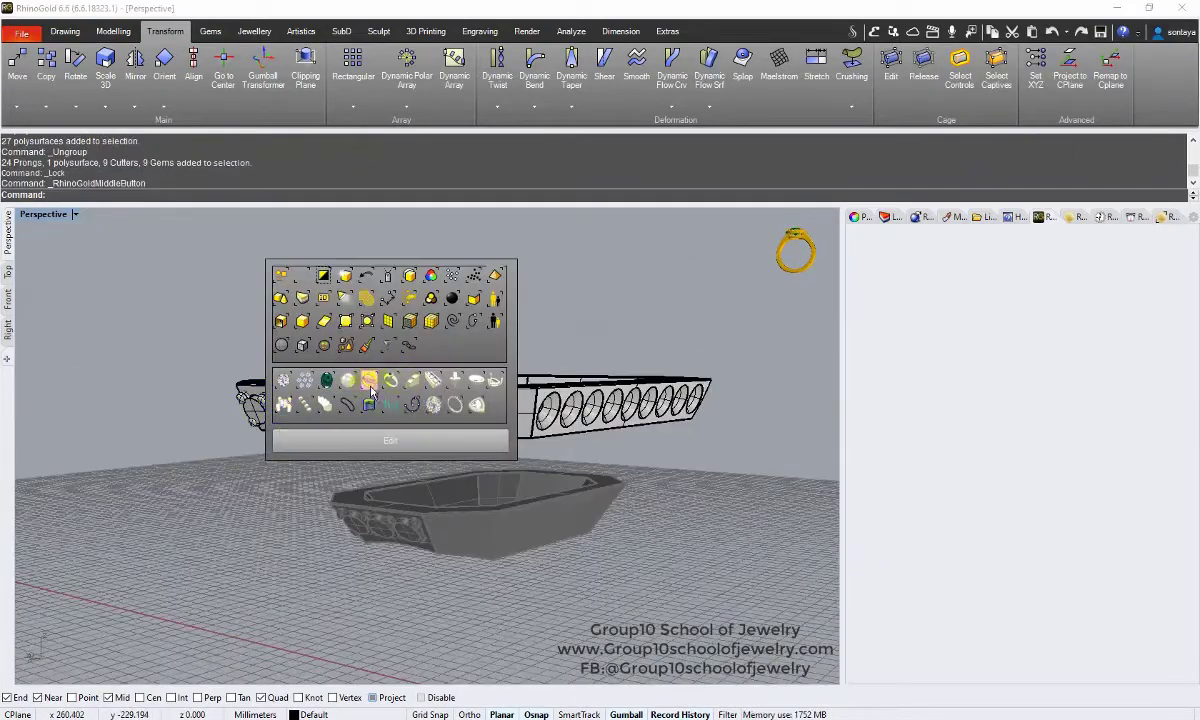
click(455, 380)
key(ctrl+g)
right_drag(557, 490, 415, 375)
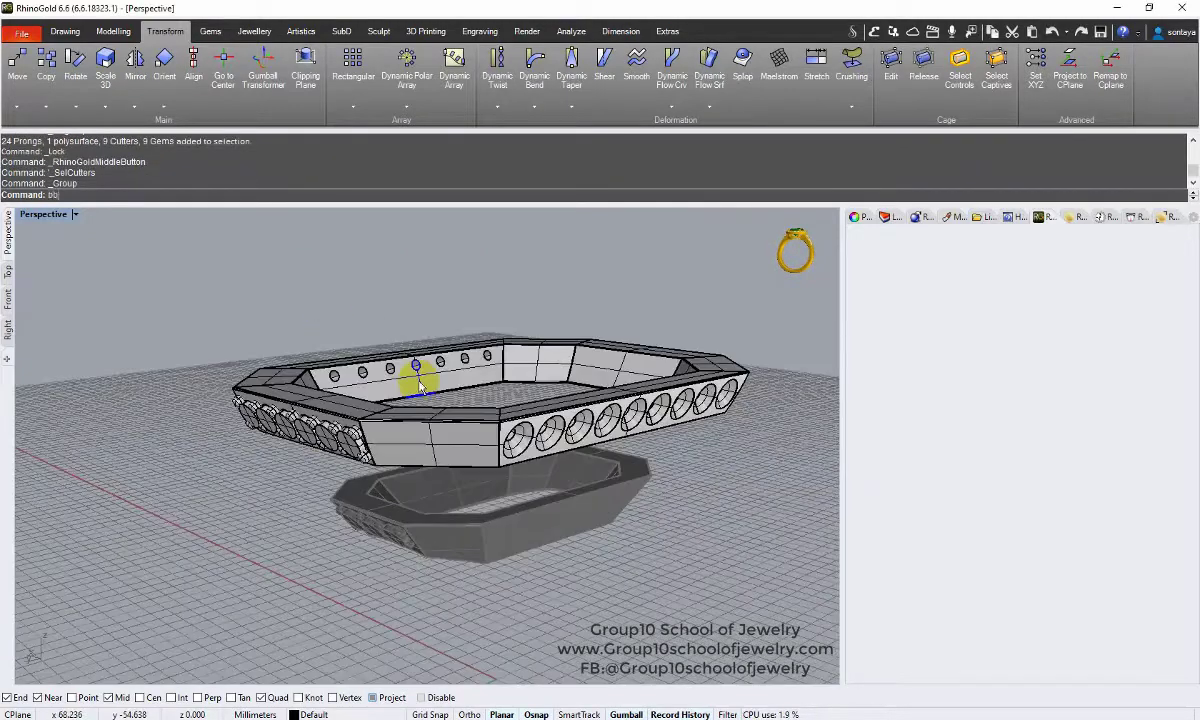
text(bb)
key(Return)
click(325, 440)
click(325, 440)
key(Return)
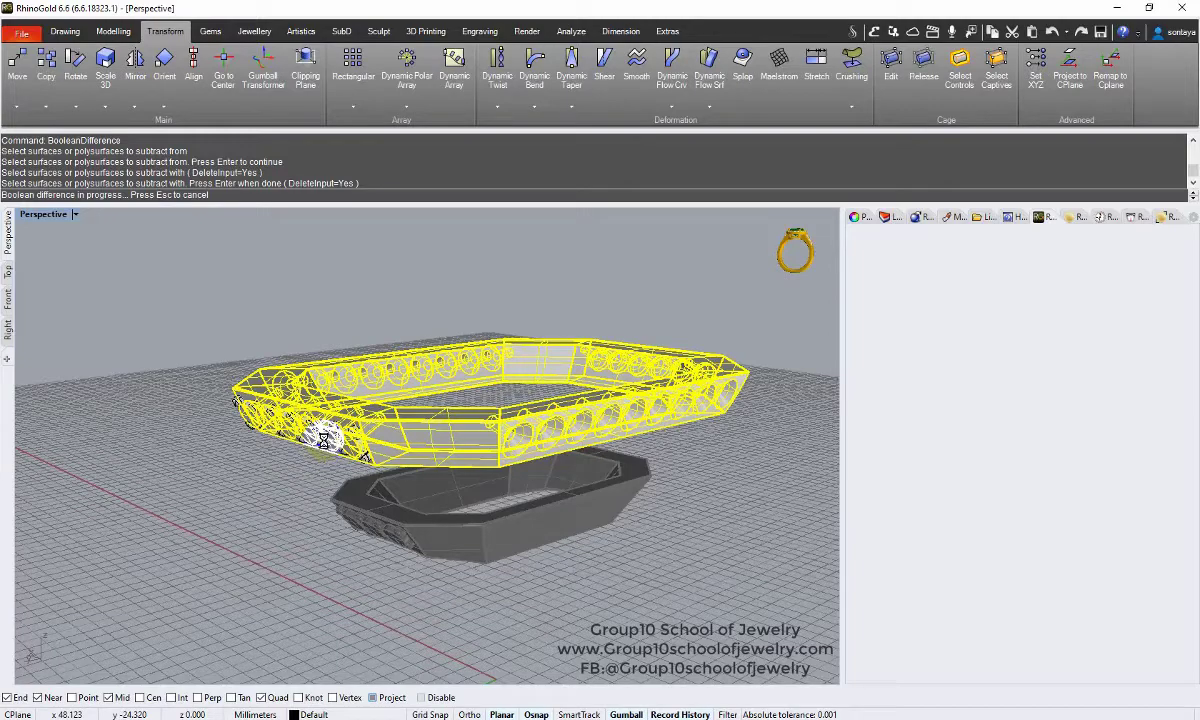
Select all the cutters, invert the selection and hide the gems and prongs
click(350, 455)
scroll(338, 450, up, 3)
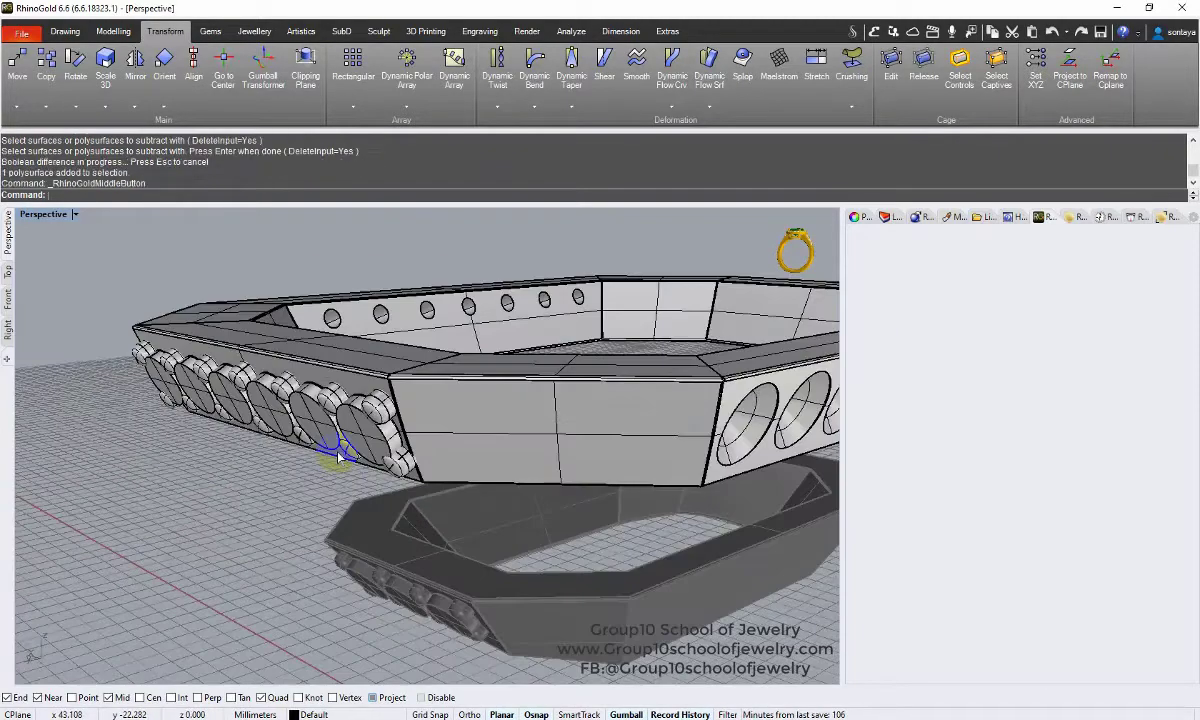
middle_click(340, 452)
click(348, 472)
key(ctrl+i)
key(ctrl+h)
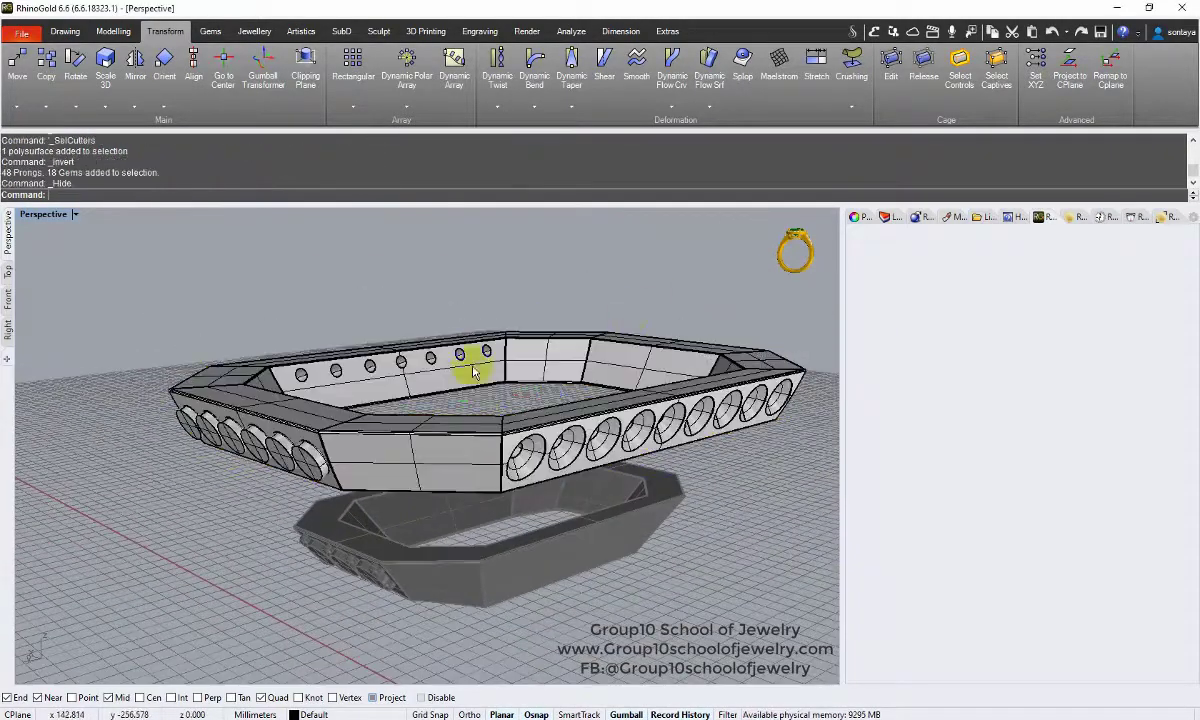
Ungroup the cutters and delete each cutter at the front end
key(ctrl+shift+g)
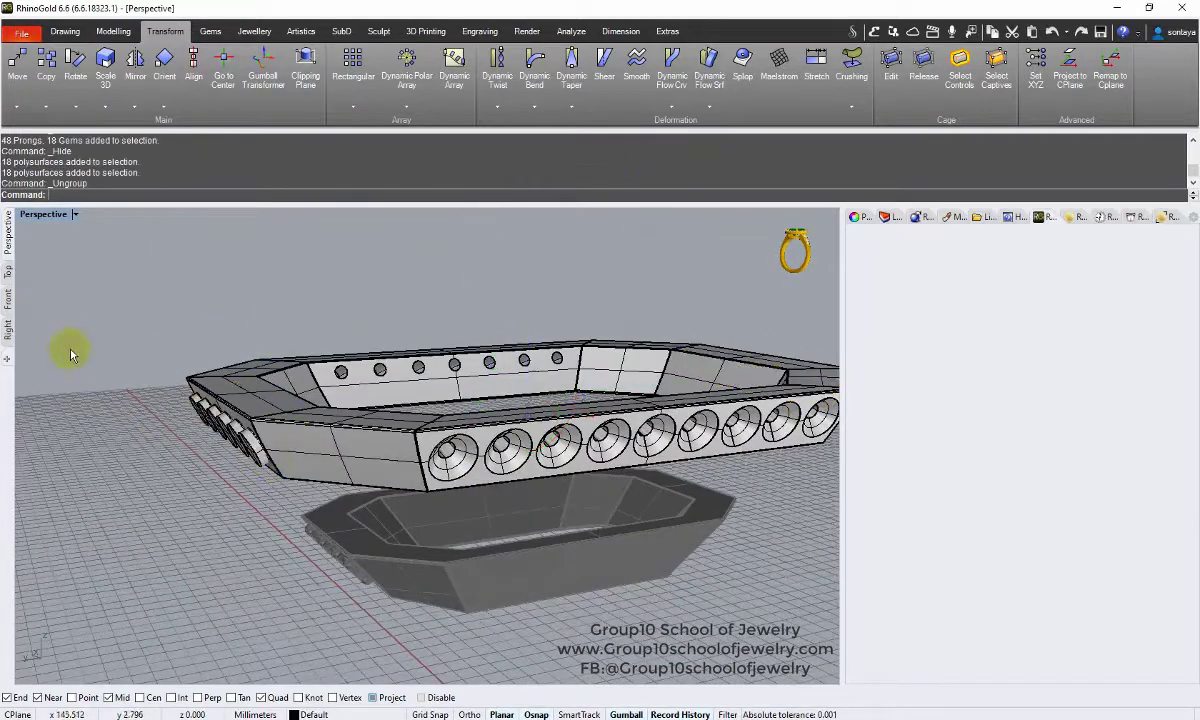
click(205, 412)
click(195, 397)
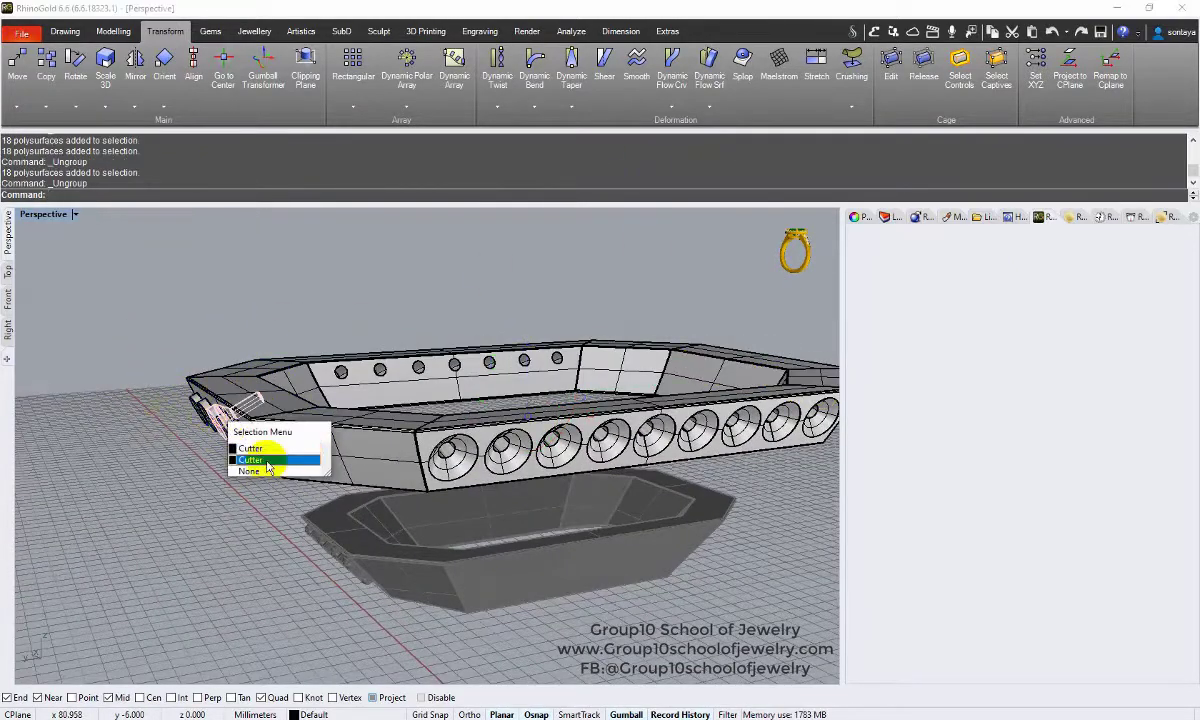
click(240, 452)
right_drag(240, 452, 400, 490)
key(Delete)
click(388, 497)
click(388, 487)
key(Delete)
click(320, 455)
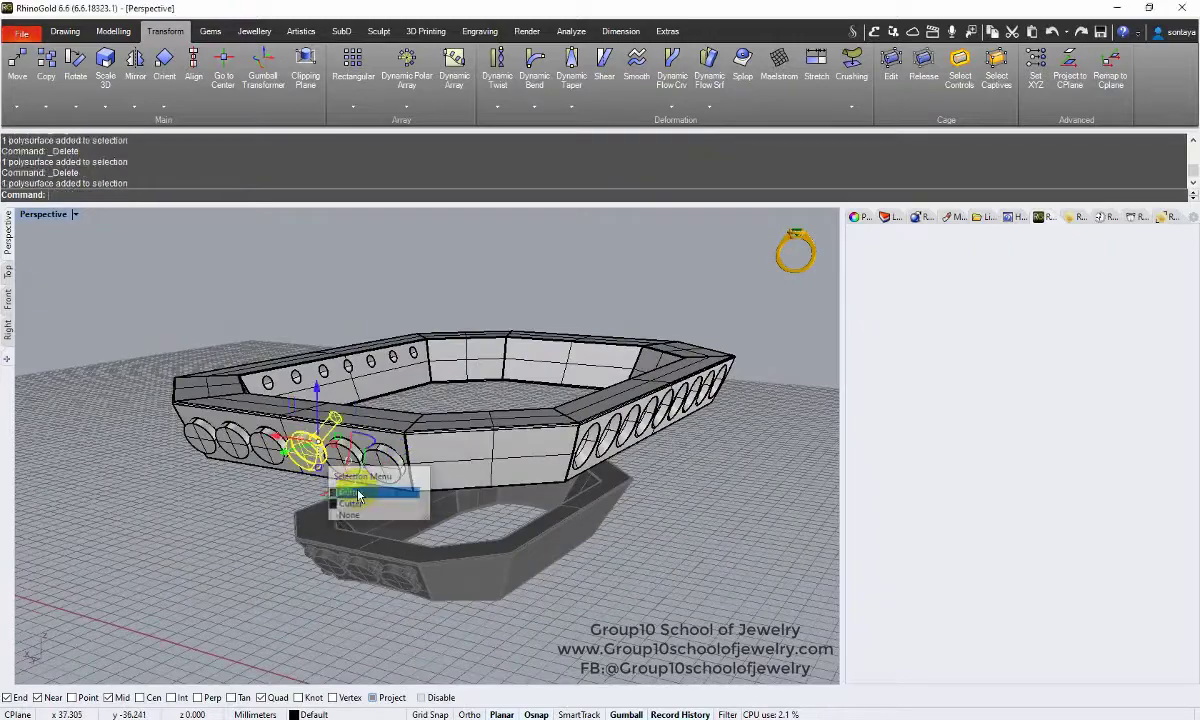
click(316, 490)
key(Delete)
Delete the unwanted cutter set and mirror the far-end cutters across X onto the front end
right_drag(270, 475, 600, 480)
click(670, 400)
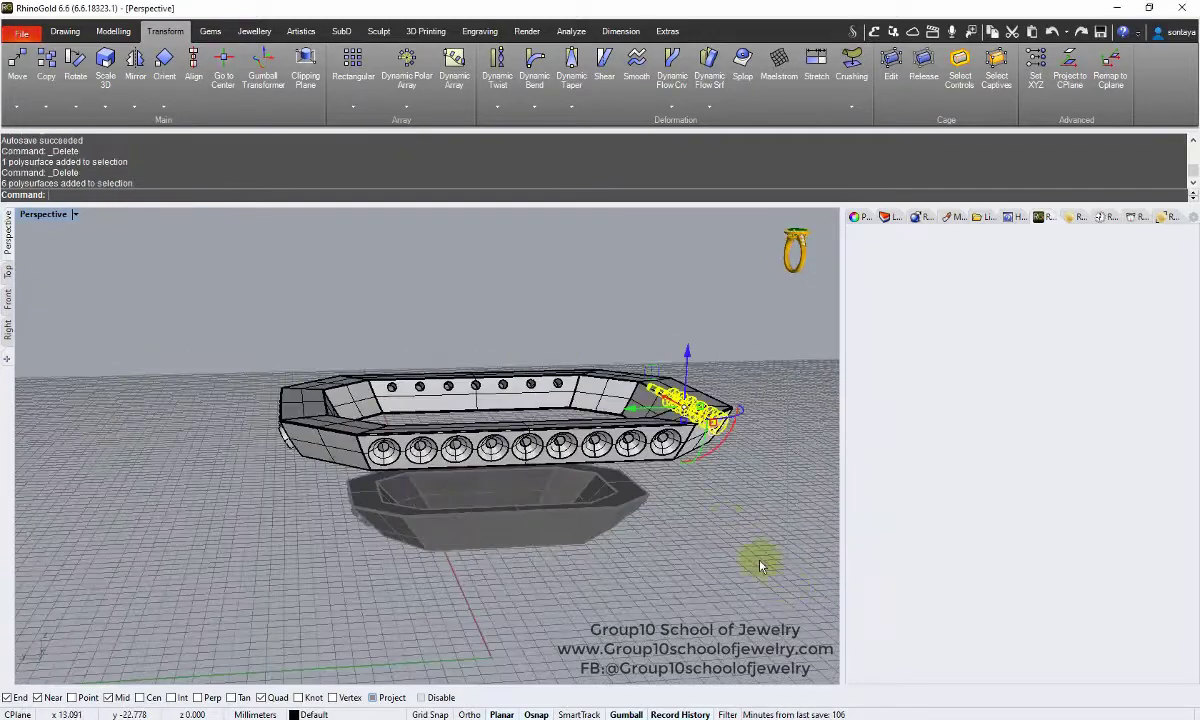
key(Delete)
right_drag(763, 562, 450, 470)
click(289, 415)
click(135, 106)
click(145, 156)
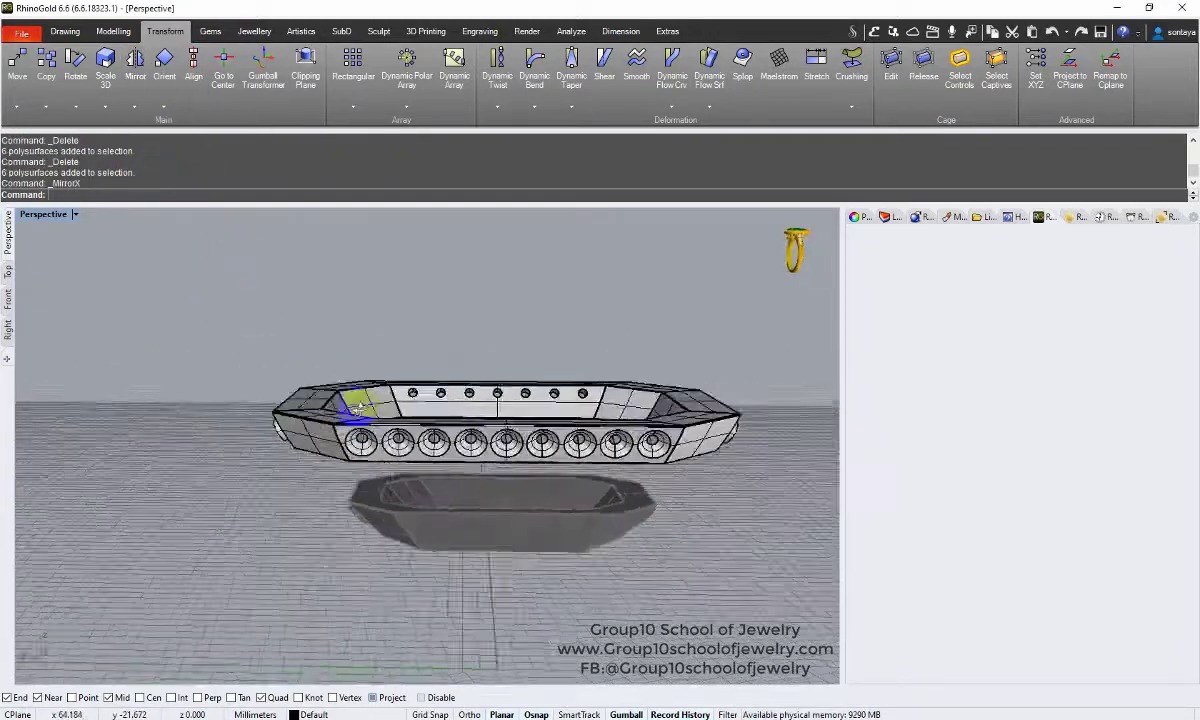
Subtract the window-selected cutters from the upper ring piece with BooleanDifference (bb)
right_drag(145, 400, 142, 314)
text(bb)
key(Return)
key(Return)
drag(517, 276, 830, 565)
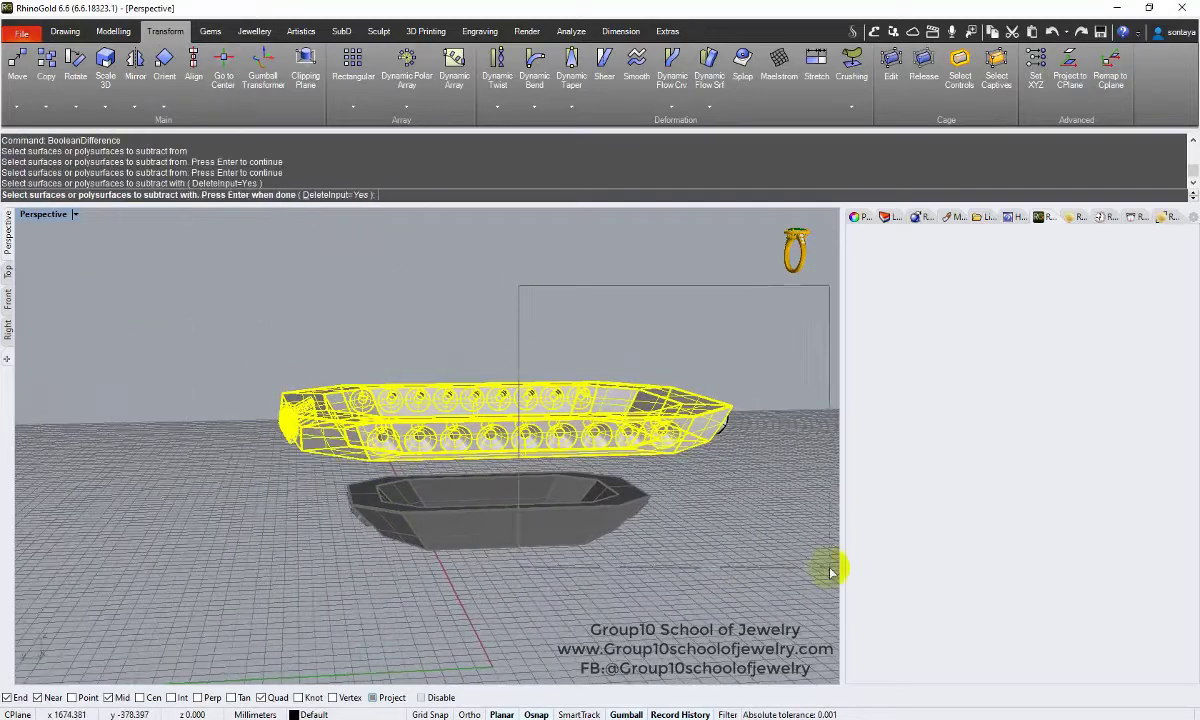
key(Return)
right_drag(758, 517, 380, 450)
Unlock the lower ring piece and mirror its end gems across X to the opposite end
key(ctrl+alt+l)
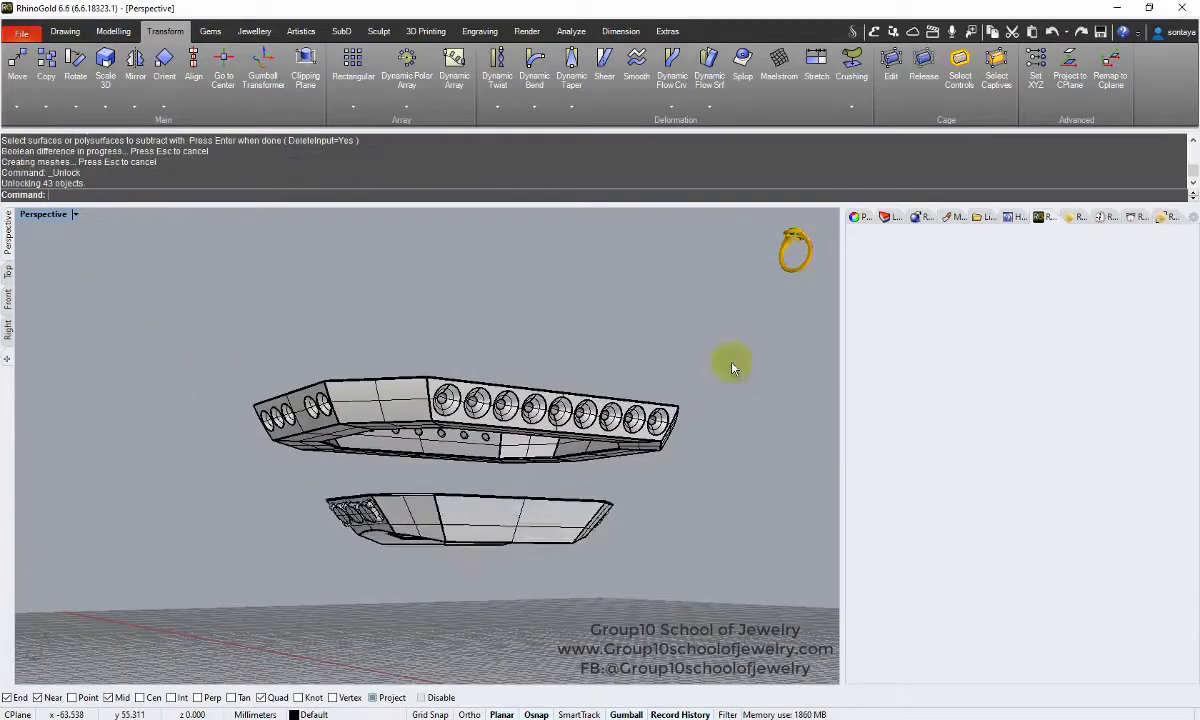
scroll(729, 361, up, 3)
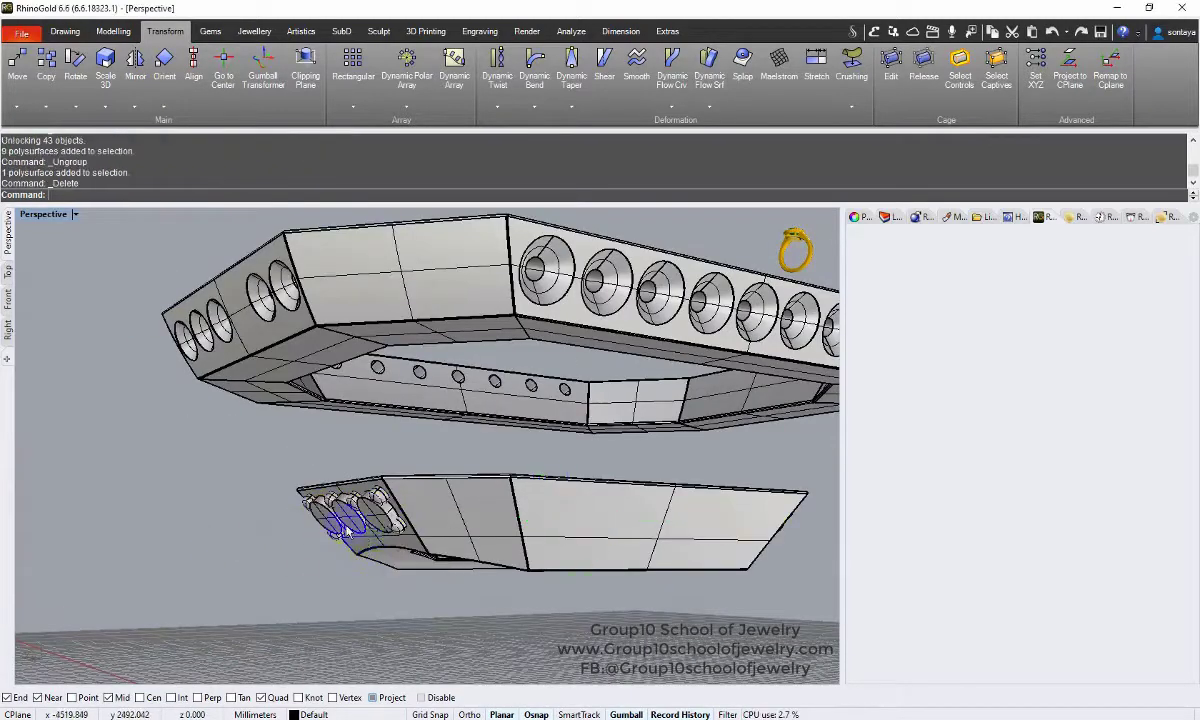
right_drag(395, 512, 502, 467)
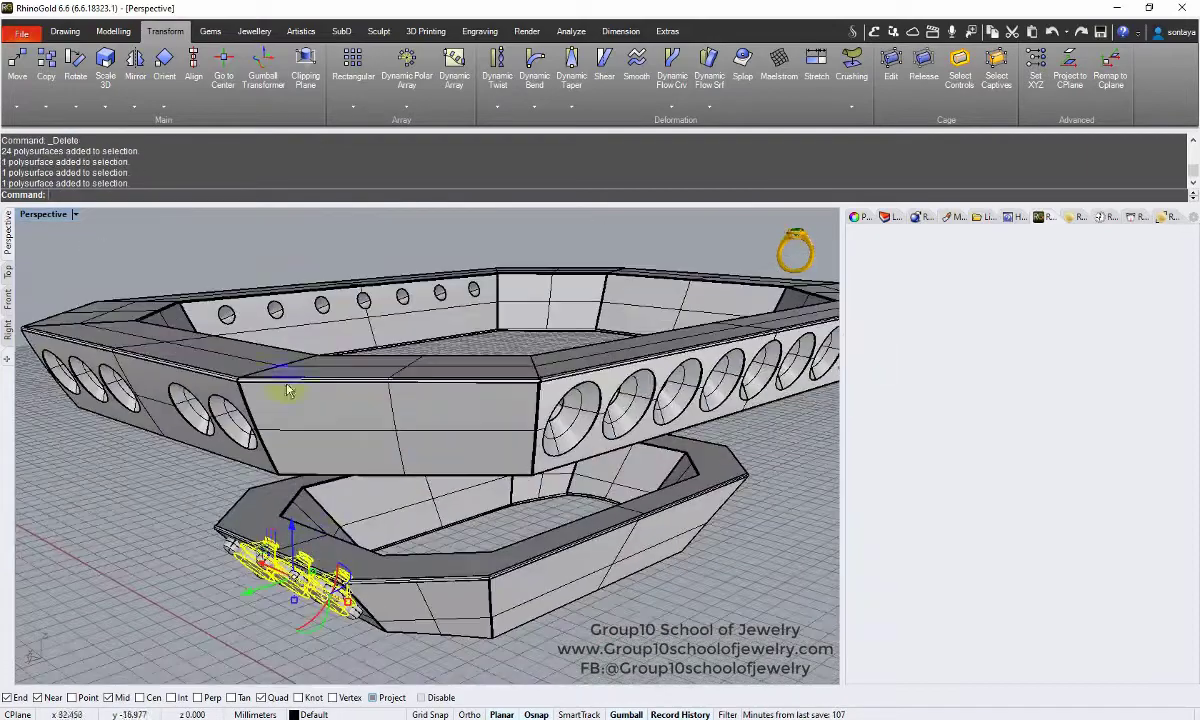
click(135, 106)
click(175, 126)
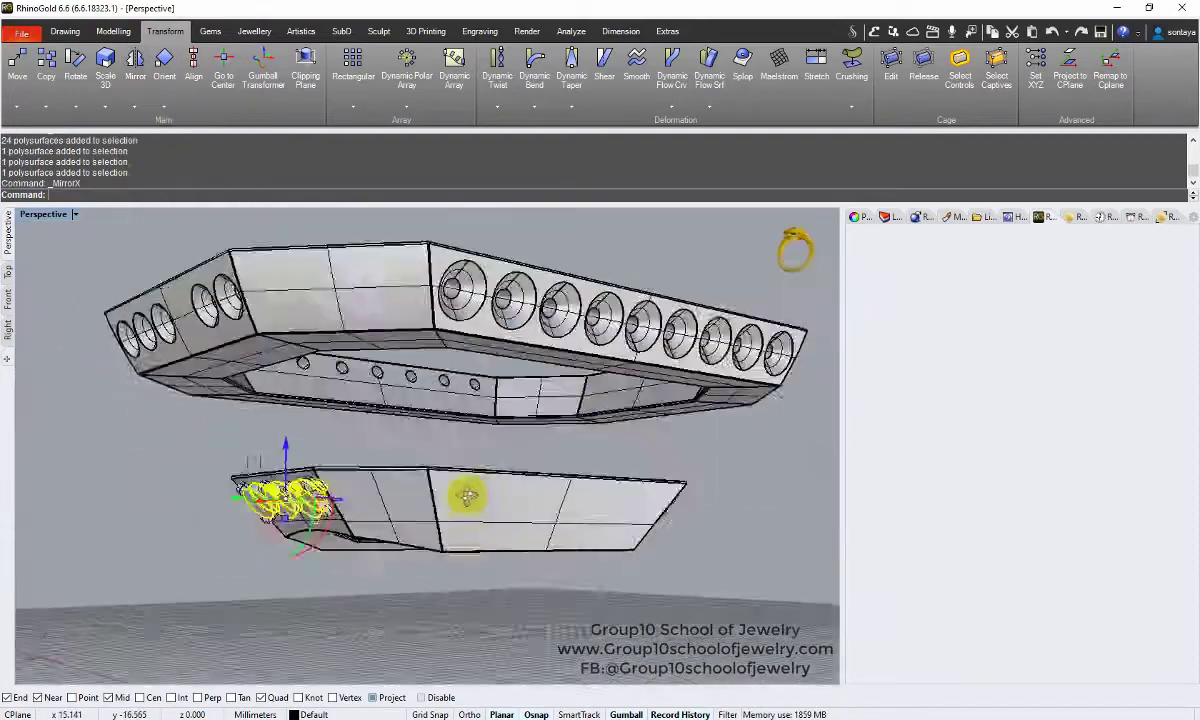
middle_click(265, 461)
Select the cutters, repeat the subtraction, then show all hidden ring parts
click(321, 484)
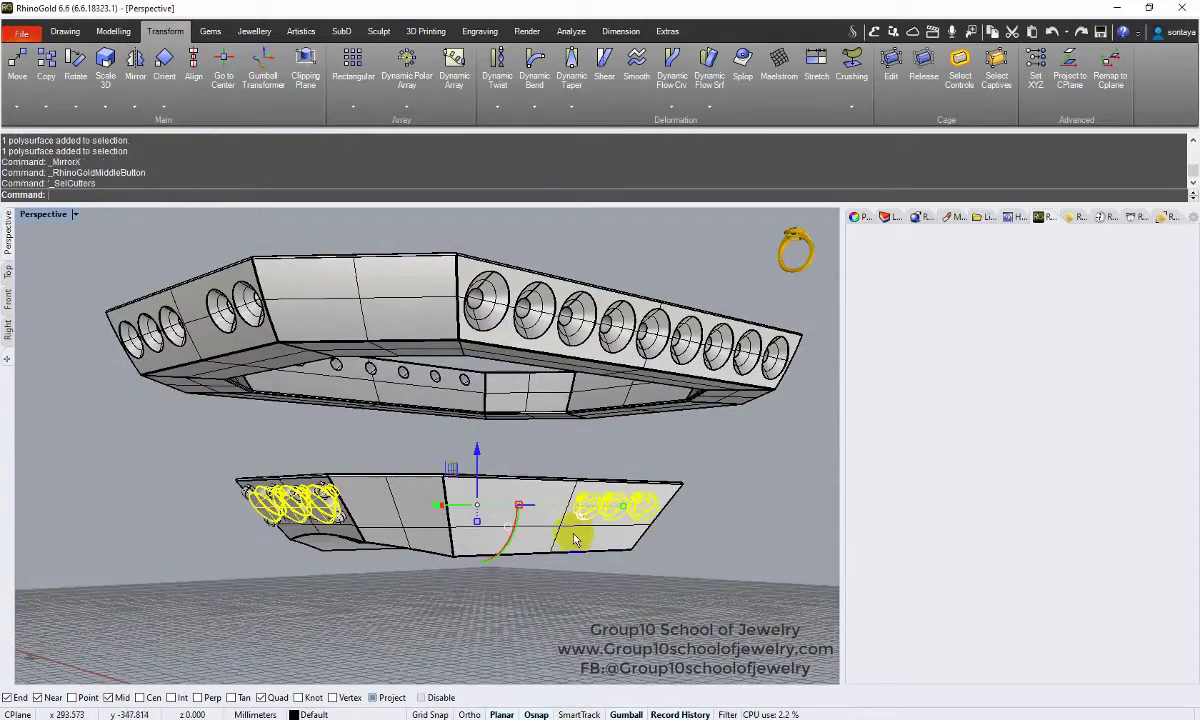
text(bb)
right_click(463, 514)
right_drag(463, 514, 740, 272)
middle_click(740, 272)
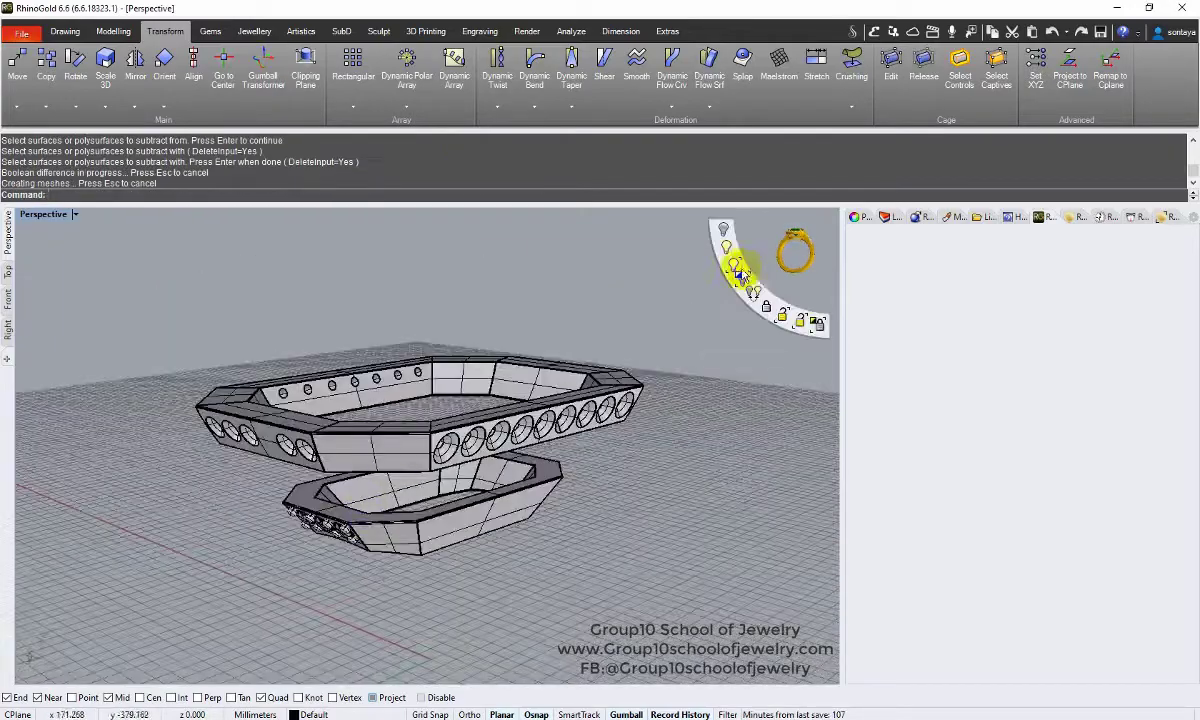
click(731, 262)
mouse_move(617, 456)
right_down()
mouse_move(480, 397)
mouse_move(590, 397)
right_up()
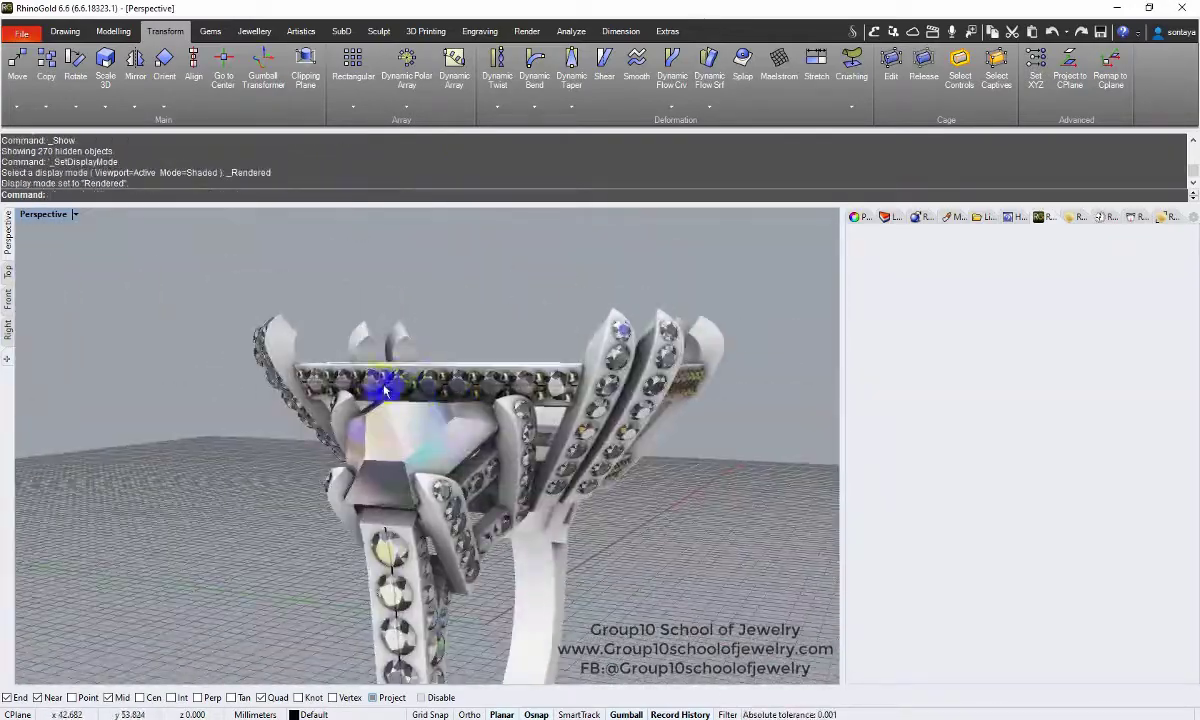
Select the crossbar's gem row and isolate it with its prongs
scroll(590, 398, up, 3)
scroll(611, 401, up, 5)
click(611, 401)
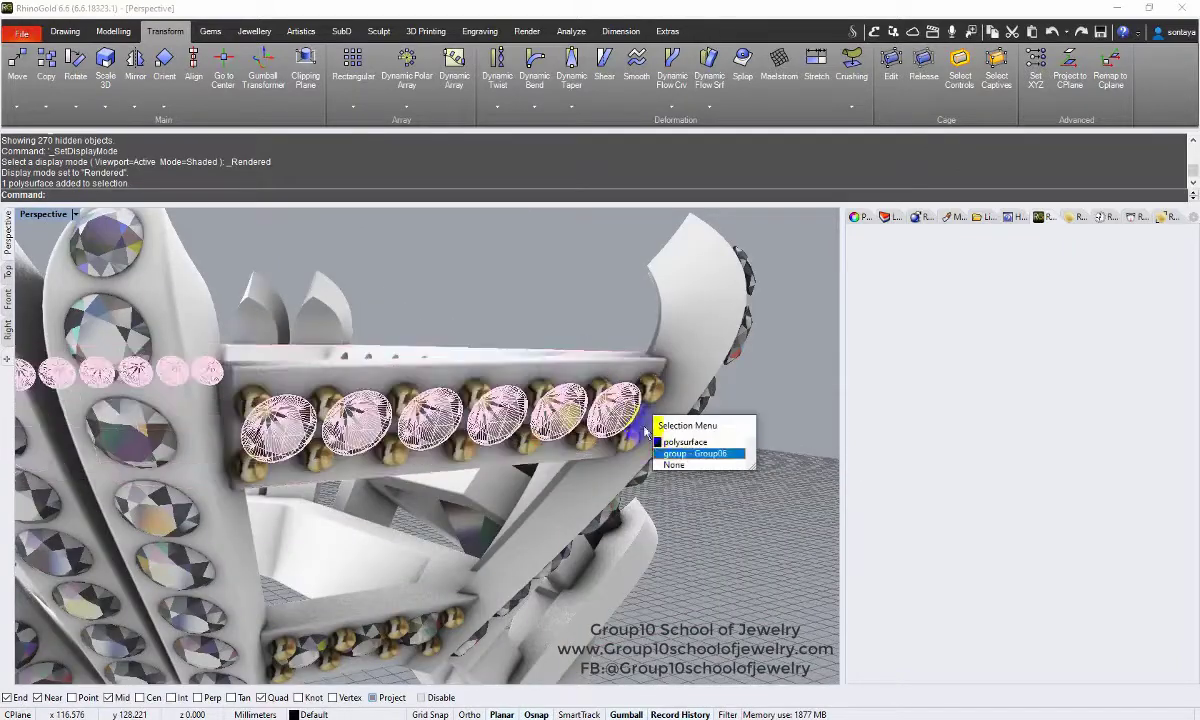
click(690, 436)
click(516, 468)
click(576, 506)
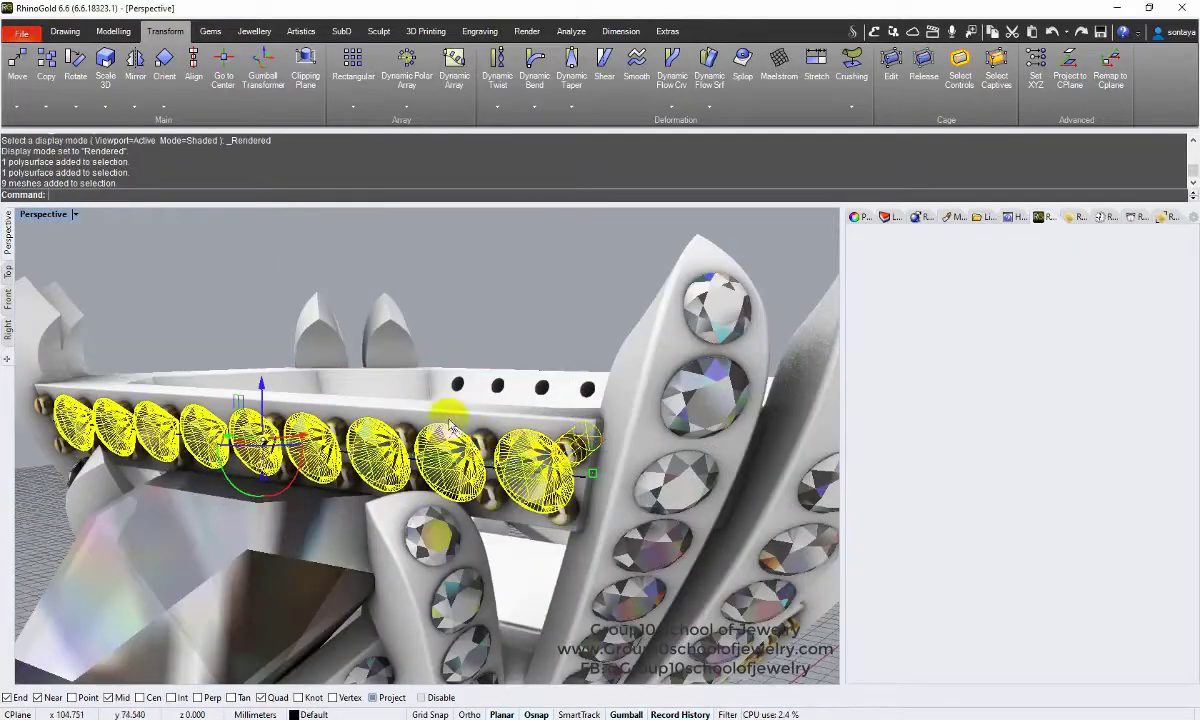
scroll(504, 483, down, 5)
middle_click(503, 480)
click(737, 268)
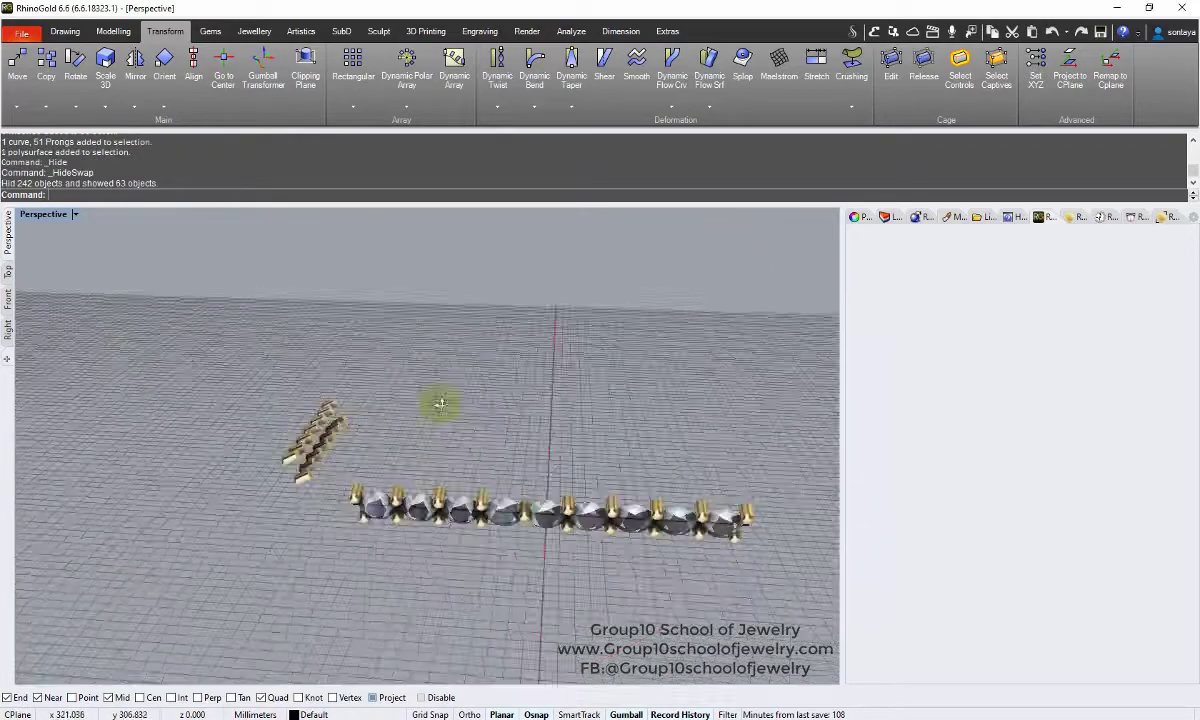
Mirror the nine gems and 21 prongs across Y, then bring back the hidden parts
key(ctrl+a)
click(134, 106)
click(188, 155)
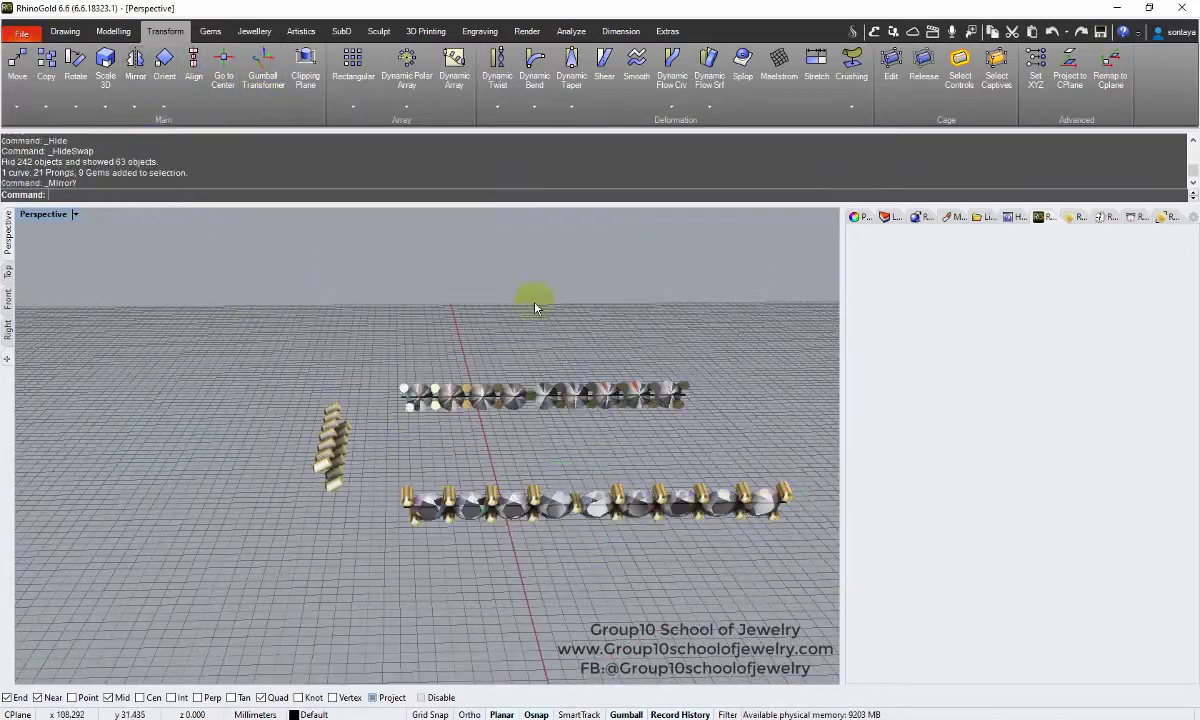
middle_click(536, 300)
click(571, 396)
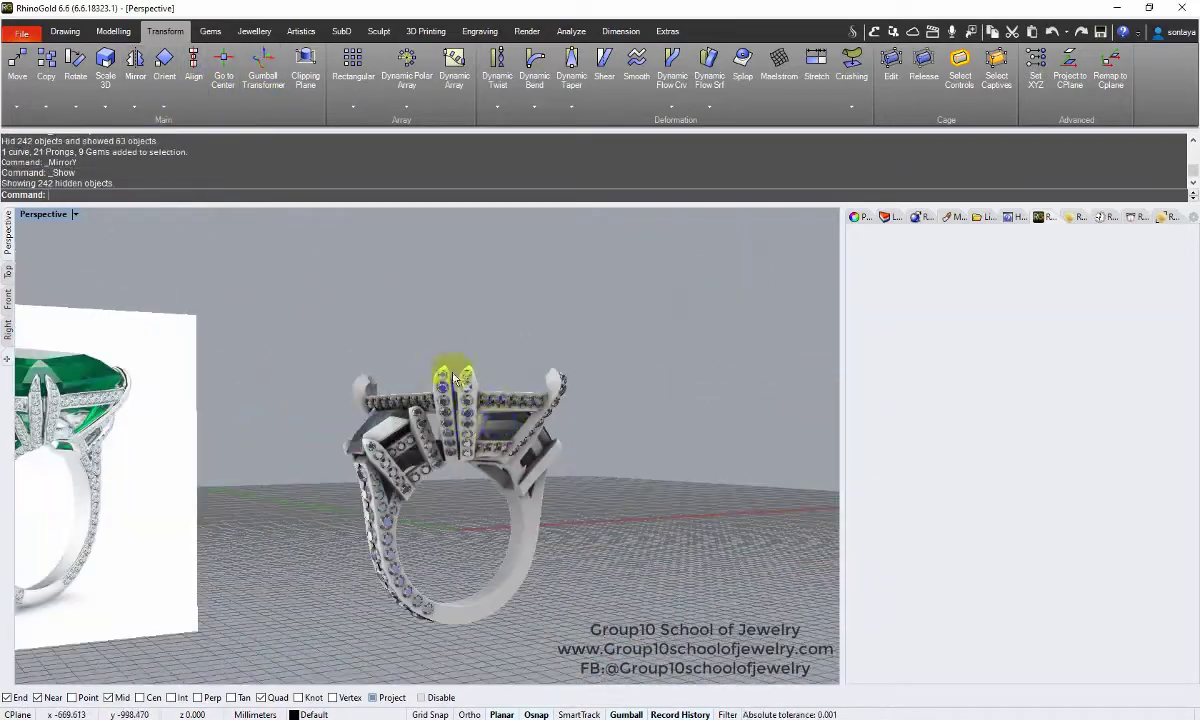
right_drag(497, 440, 450, 300)
Isolate the two pavé blades together with their gems
click(450, 288)
click(478, 330)
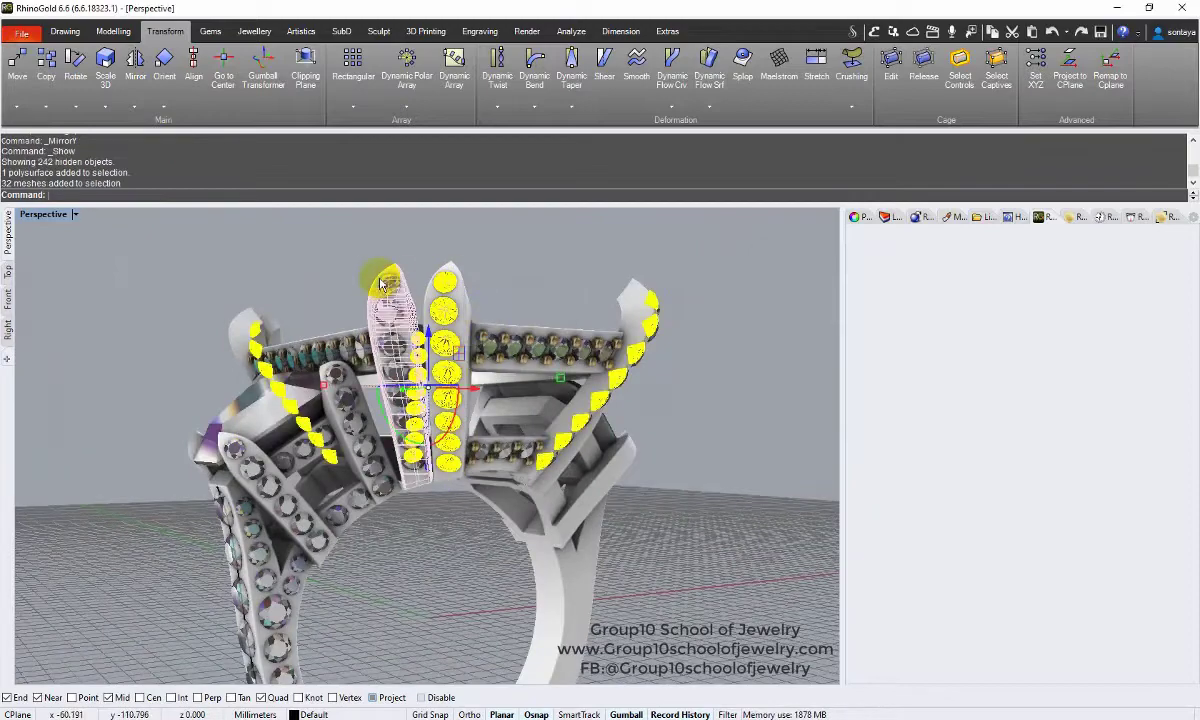
click(386, 285)
key(ctrl+i)
key(ctrl+h)
right_drag(730, 268, 605, 397)
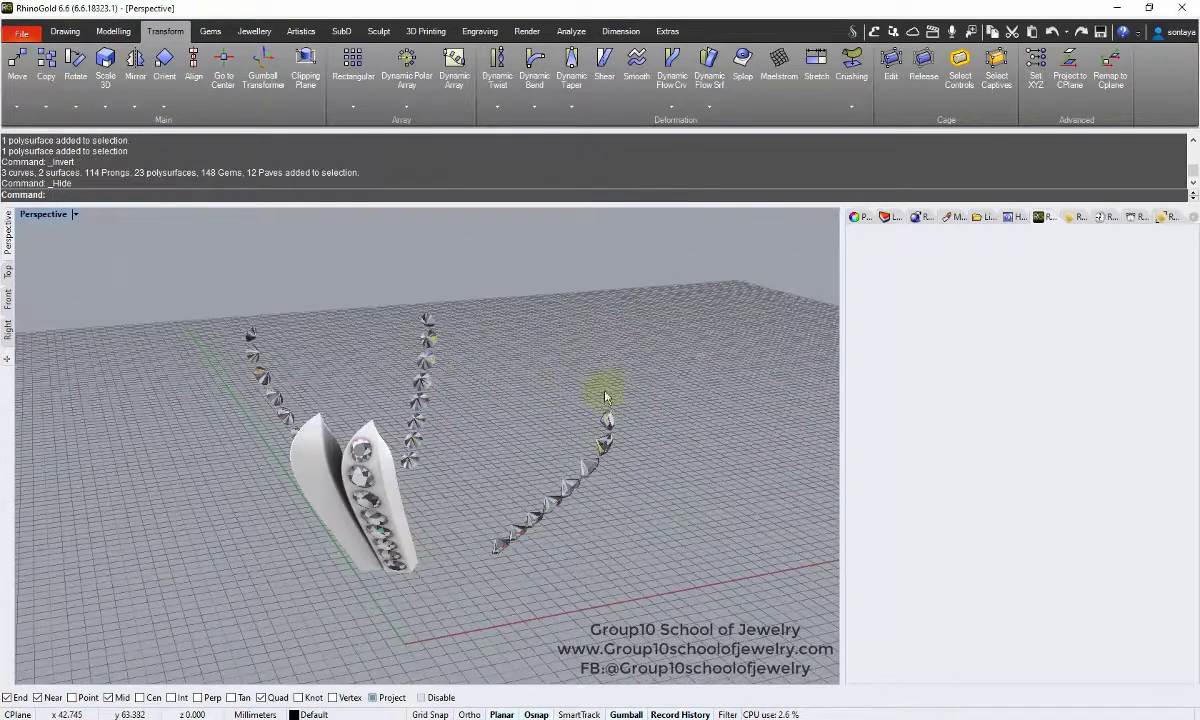
click(370, 478)
click(372, 478)
key(ctrl+h)
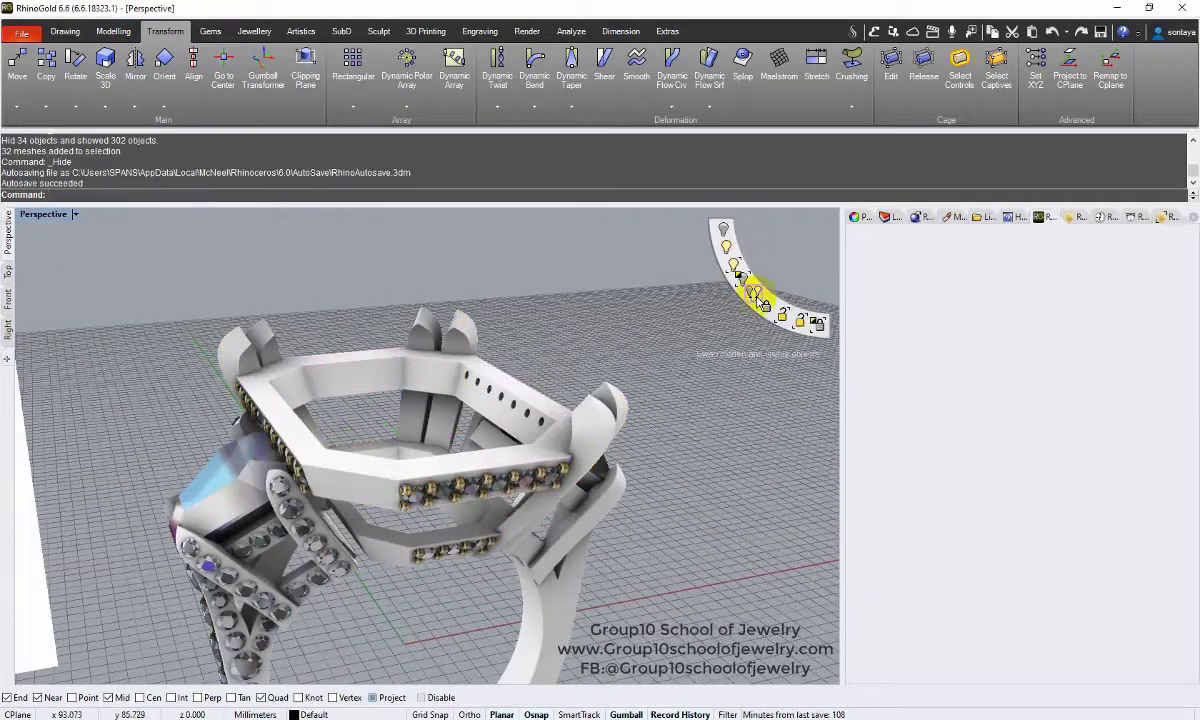
key(ctrl+shift+h)
Ungroup the 64 gem meshes and delete the duplicate gems
key(ctrl+a)
key(ctrl+shift+g)
key(Escape)
right_drag(620, 438, 432, 341)
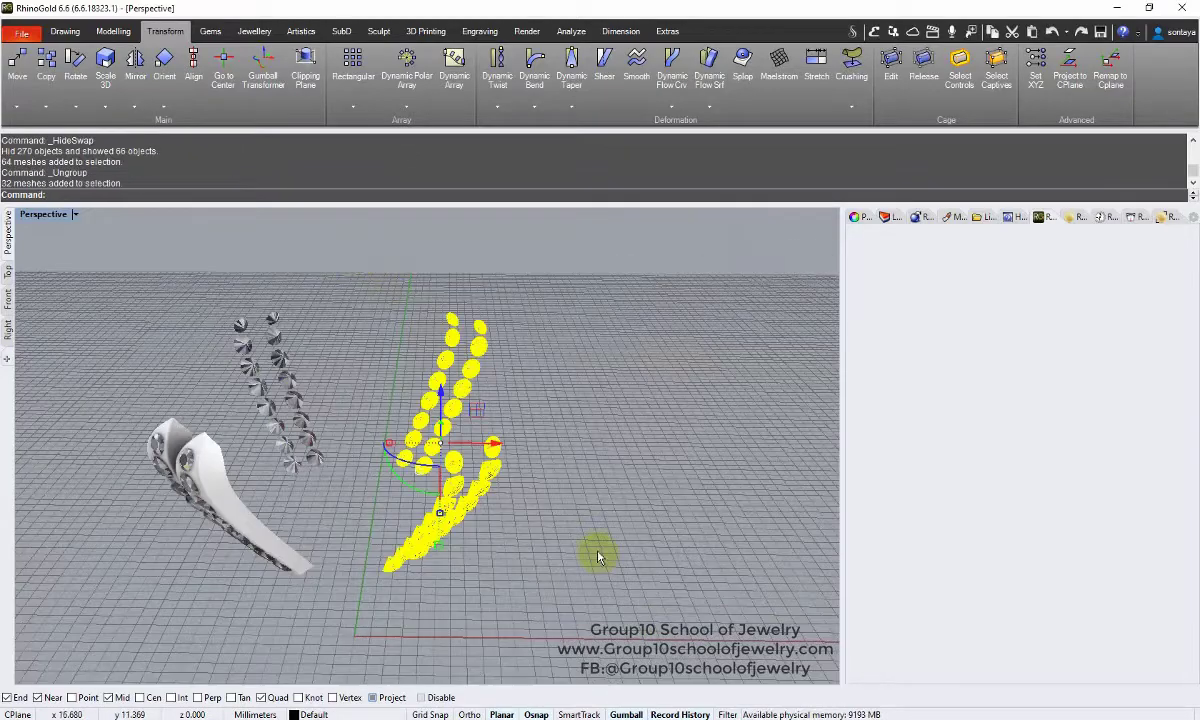
key(Delete)
mouse_move(598, 557)
right_down()
mouse_move(388, 318)
mouse_move(442, 476)
right_up()
key(Delete)
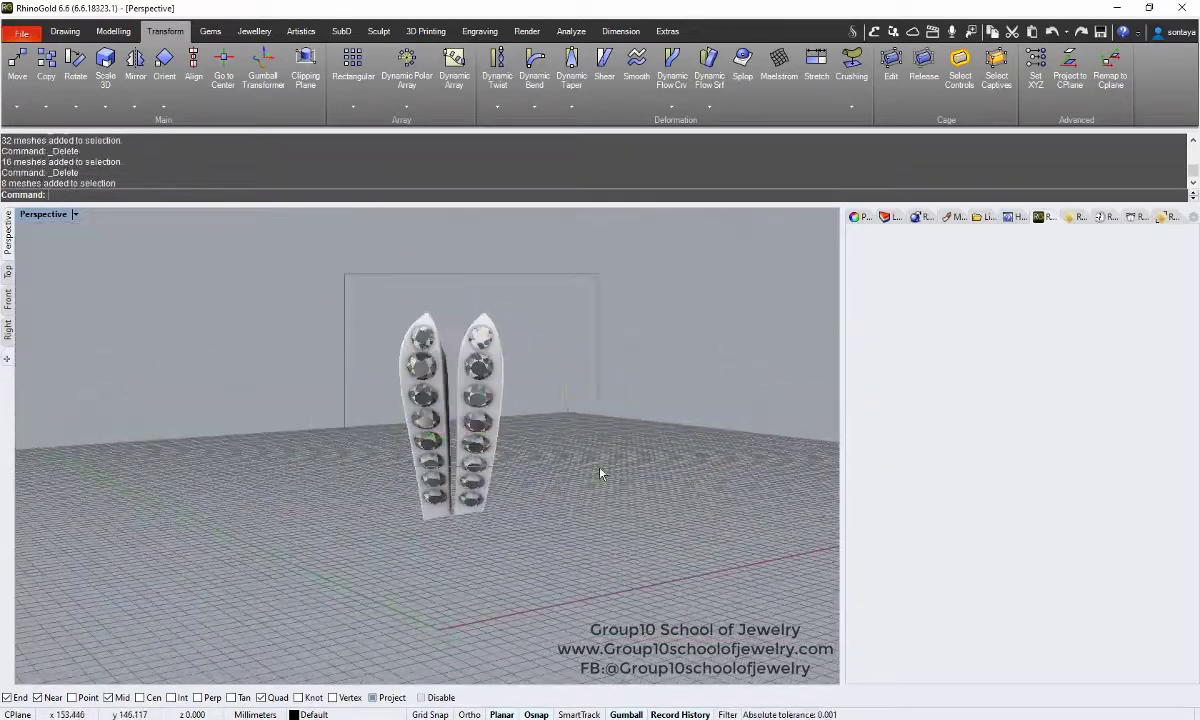
Generate cutters under the blade gems with Cutter Studio
click(248, 33)
click(542, 62)
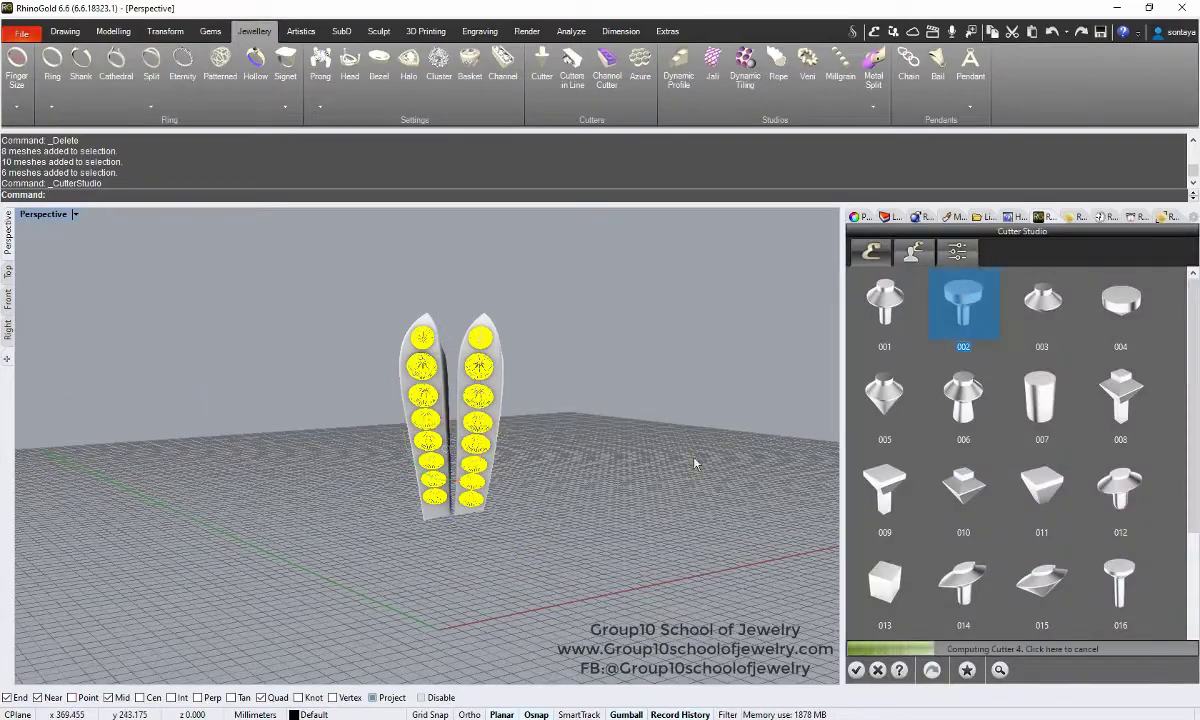
mouse_move(670, 415)
right_down()
mouse_move(442, 429)
mouse_move(155, 313)
right_up()
scroll(155, 313, up, 3)
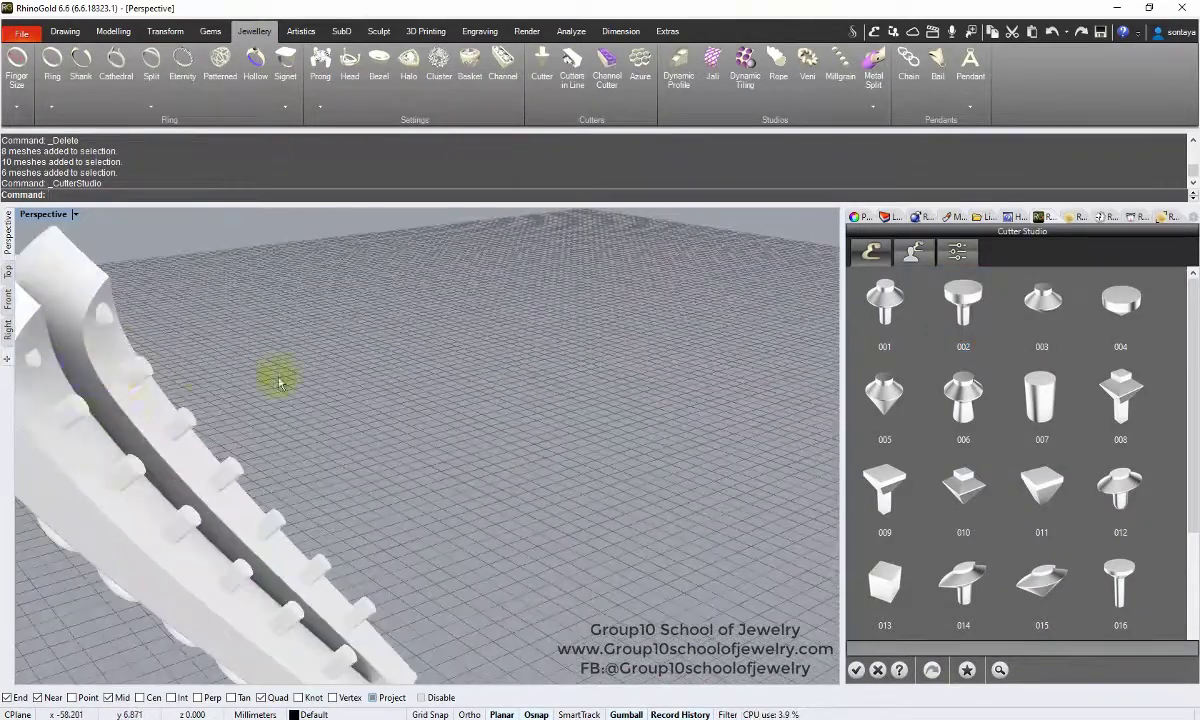
scroll(279, 378, up, 2)
double_click(1032, 372)
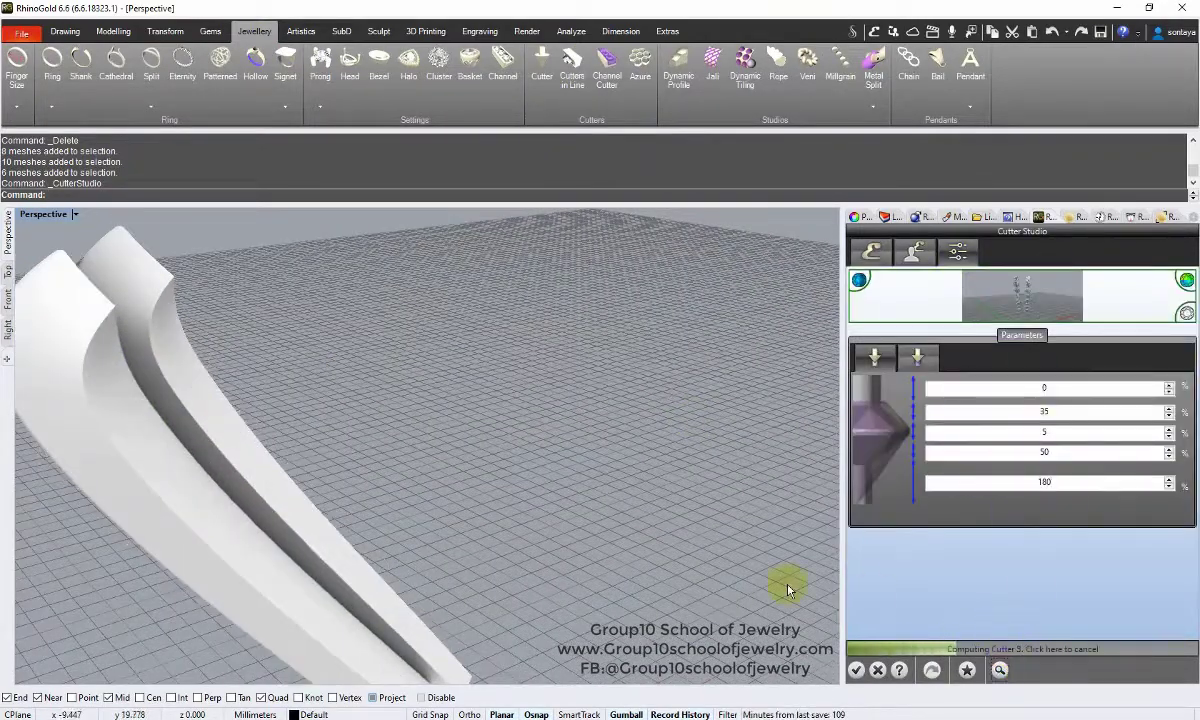
click(856, 669)
Start a Boolean Difference on the blades, then group all the cutters together
click(112, 31)
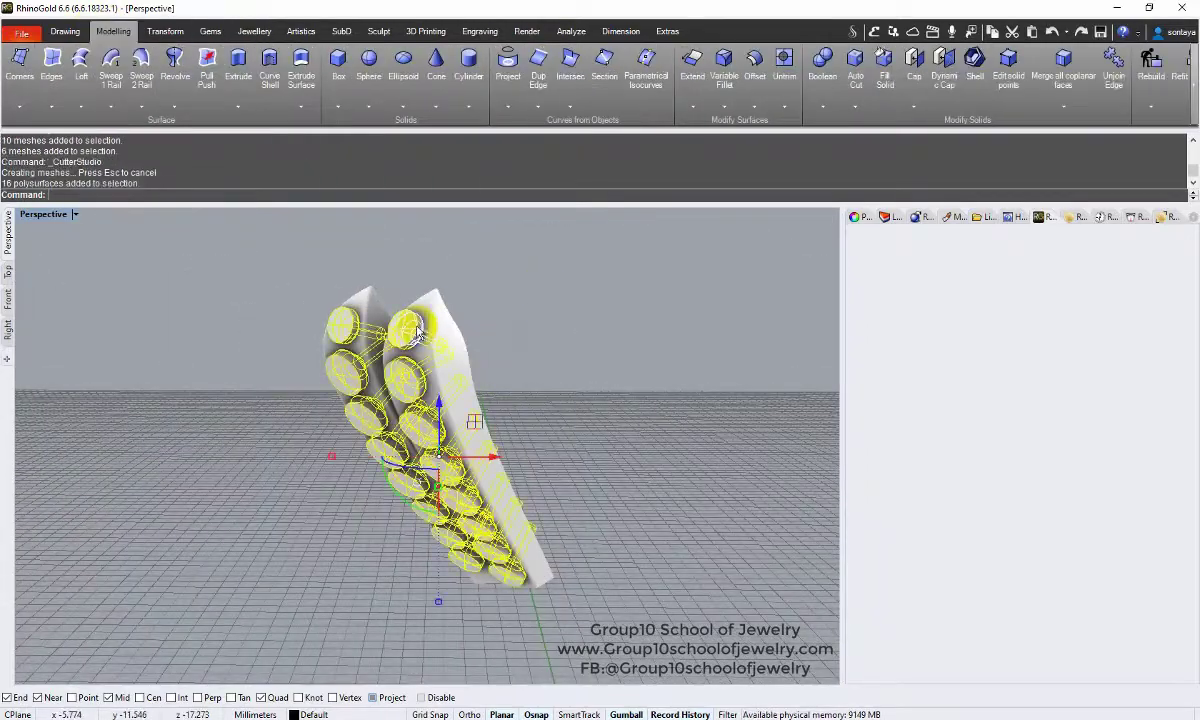
click(824, 107)
click(870, 153)
click(460, 430)
key(Return)
middle_click(490, 290)
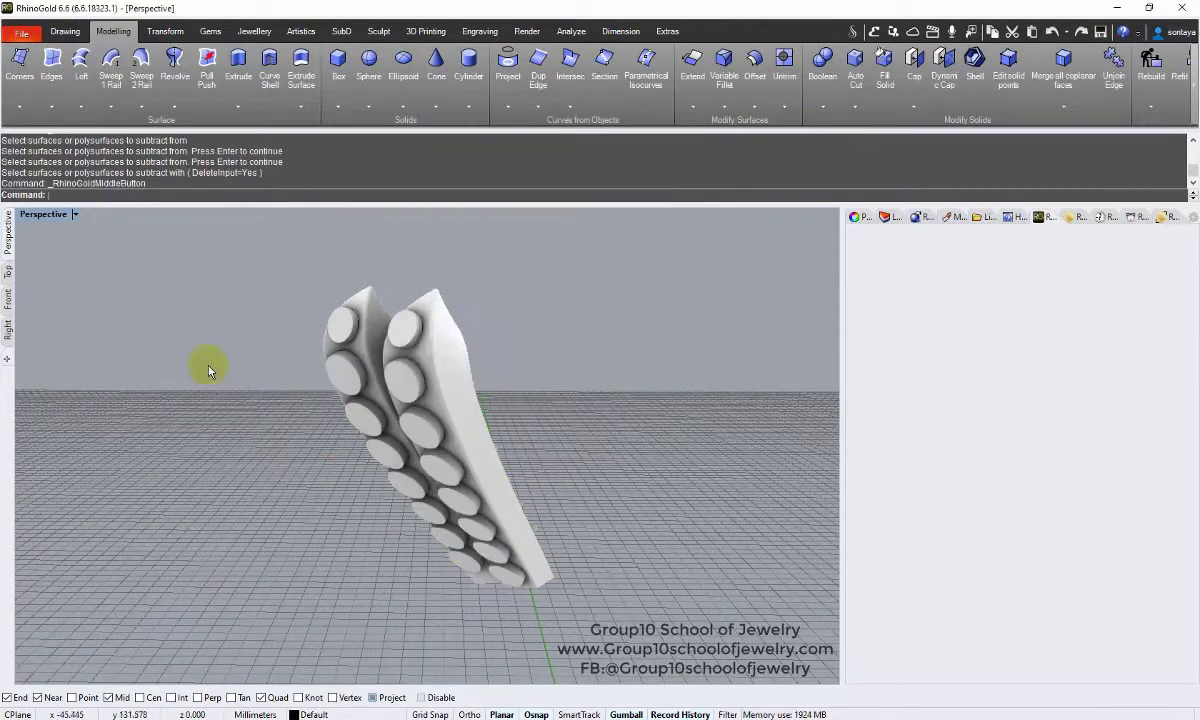
middle_click(420, 300)
click(540, 339)
key(ctrl+g)
key(Escape)
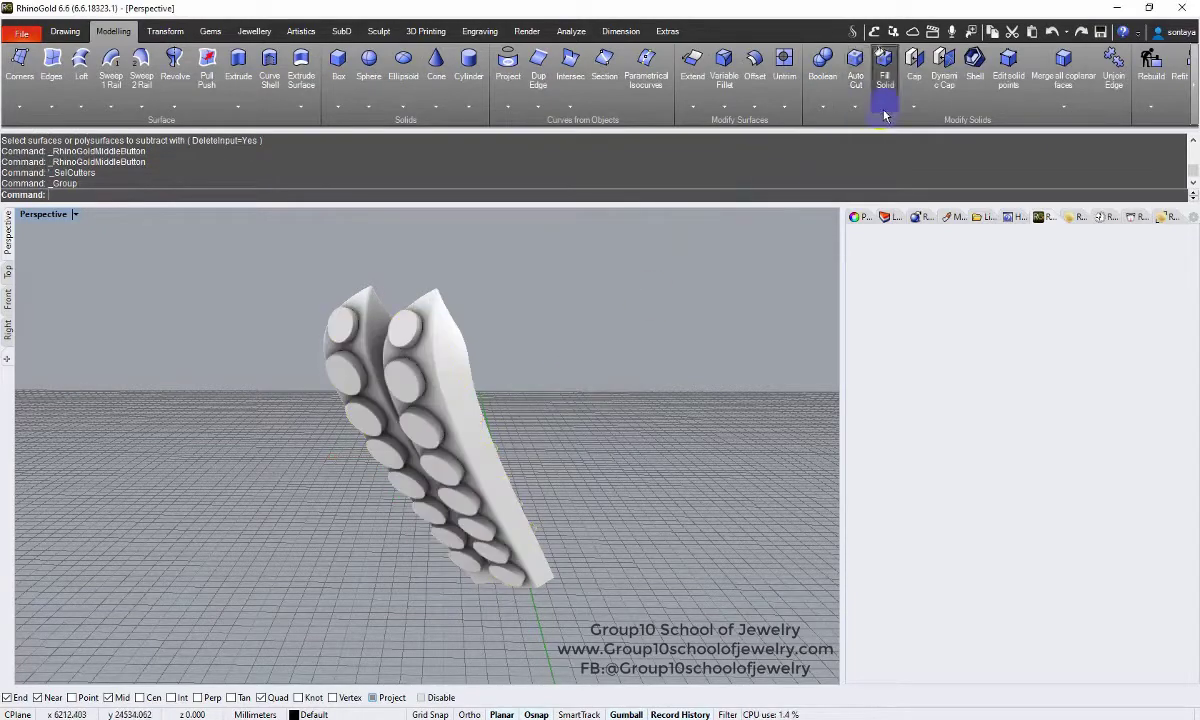
Subtract the grouped cutters from the blades with Boolean Difference
click(824, 107)
click(833, 160)
click(350, 300)
key(Return)
click(348, 268)
key(Return)
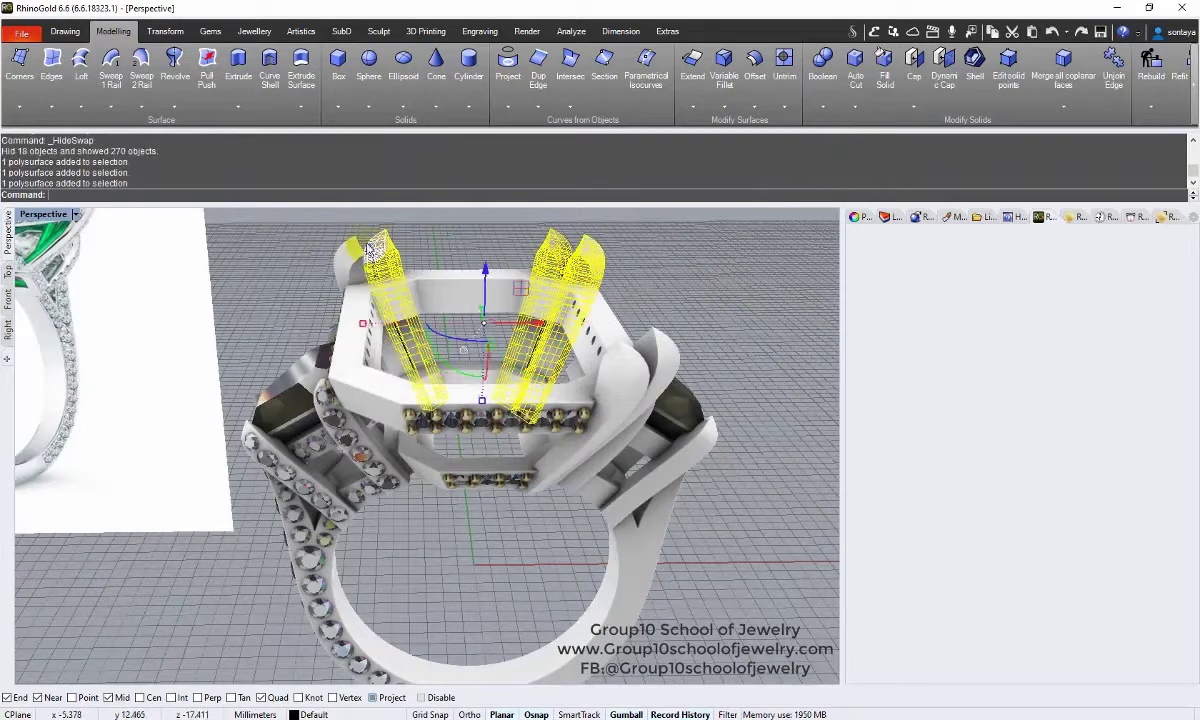
Delete the leftover cutters and isolate the two pavé blades
shift+click(620, 370)
key(Delete)
middle_click(620, 370)
click(760, 290)
key(ctrl+shift+e)
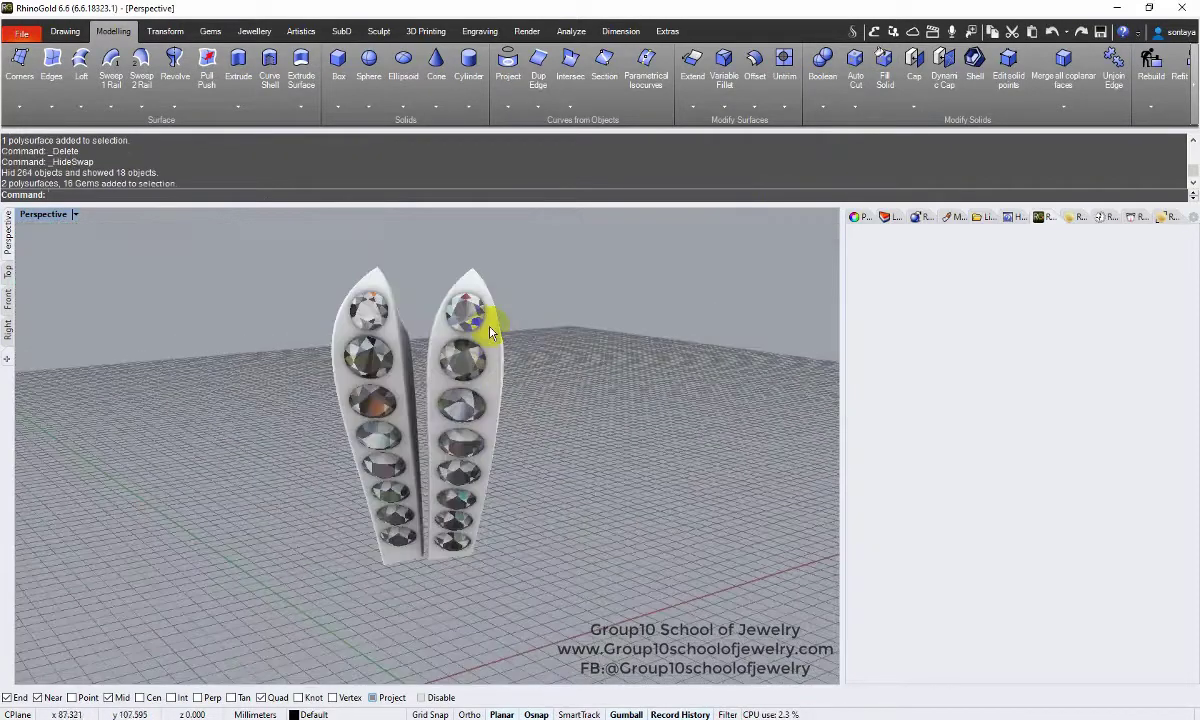
Add in-line prongs between the right blade's eight gems, accepting the defaults
click(494, 297)
right_drag(494, 297, 539, 311)
click(420, 252)
drag(420, 252, 512, 410)
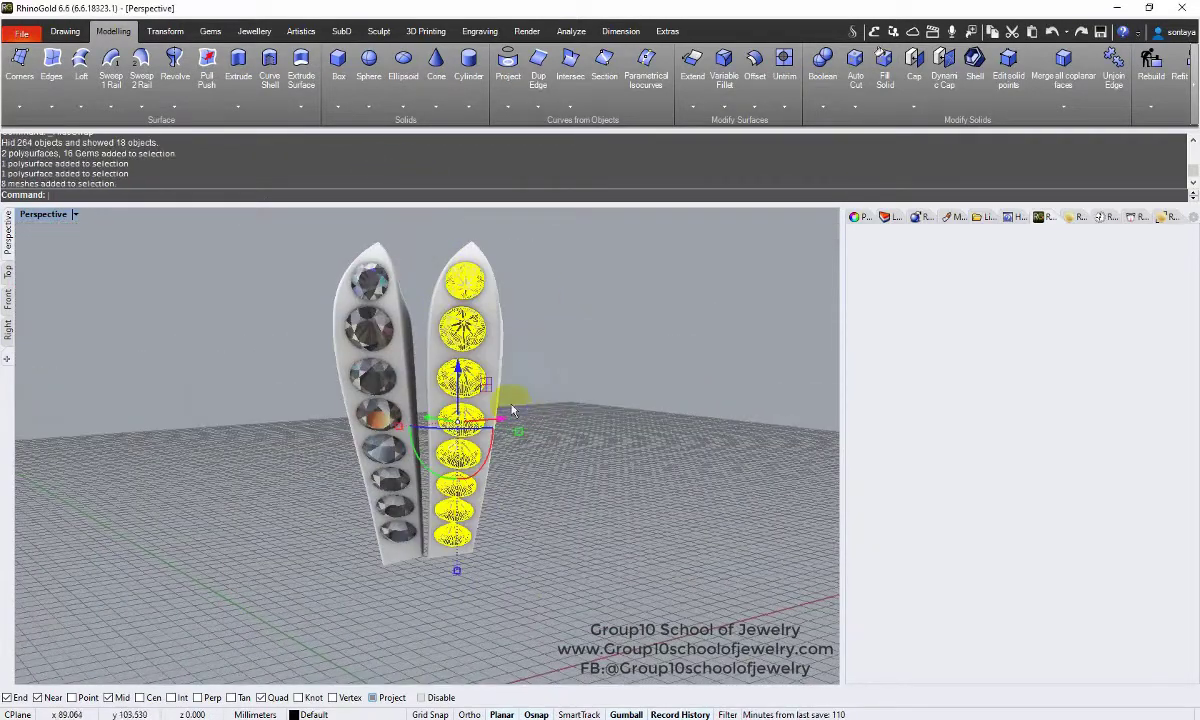
scroll(270, 65, down, 3)
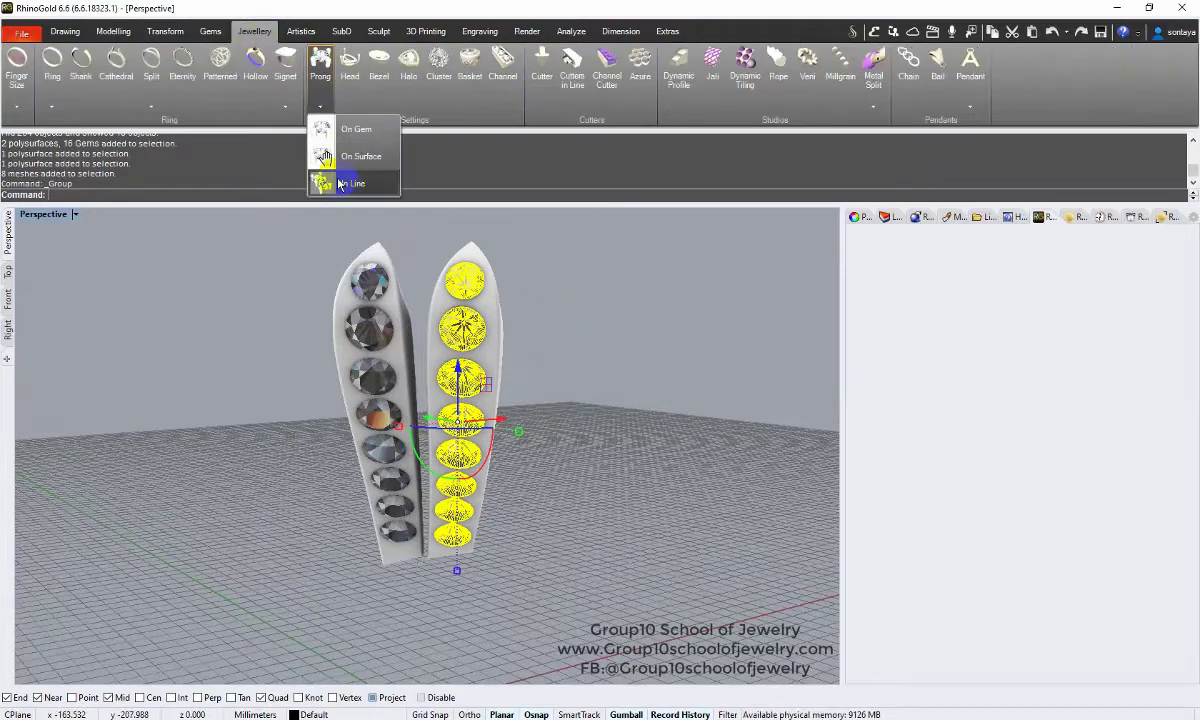
click(340, 184)
scroll(455, 313, up, 4)
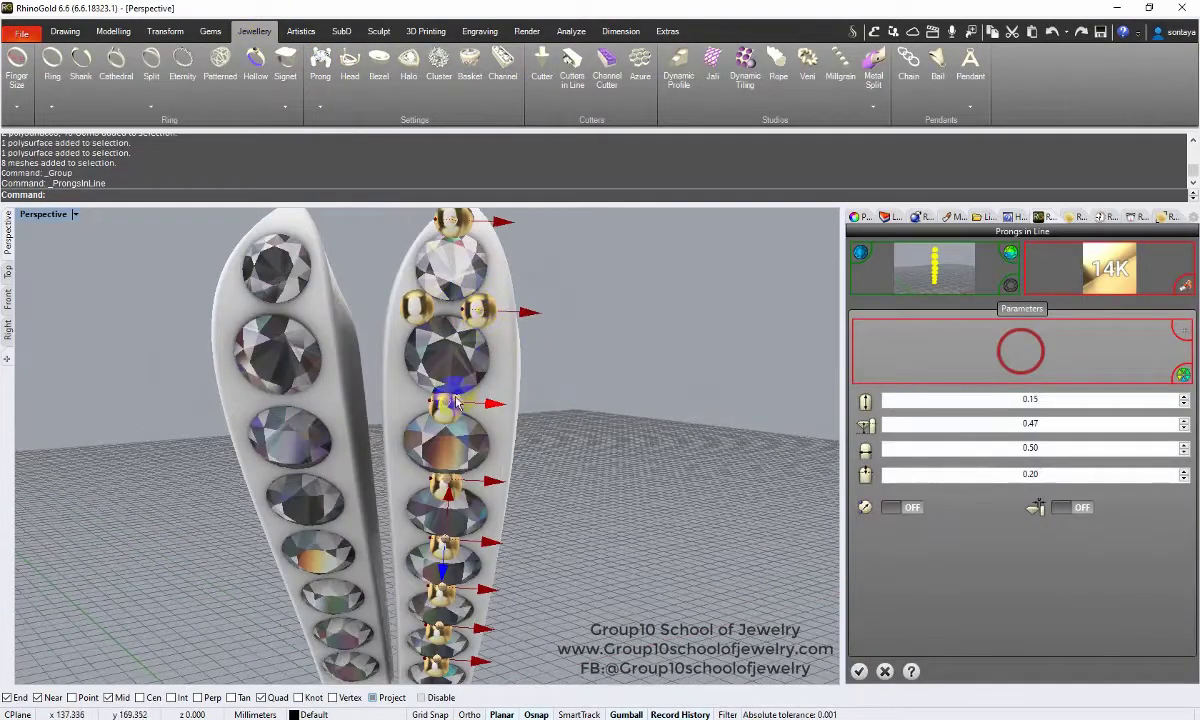
right_drag(482, 402, 536, 321)
scroll(571, 362, up, 3)
scroll(462, 582, up, 3)
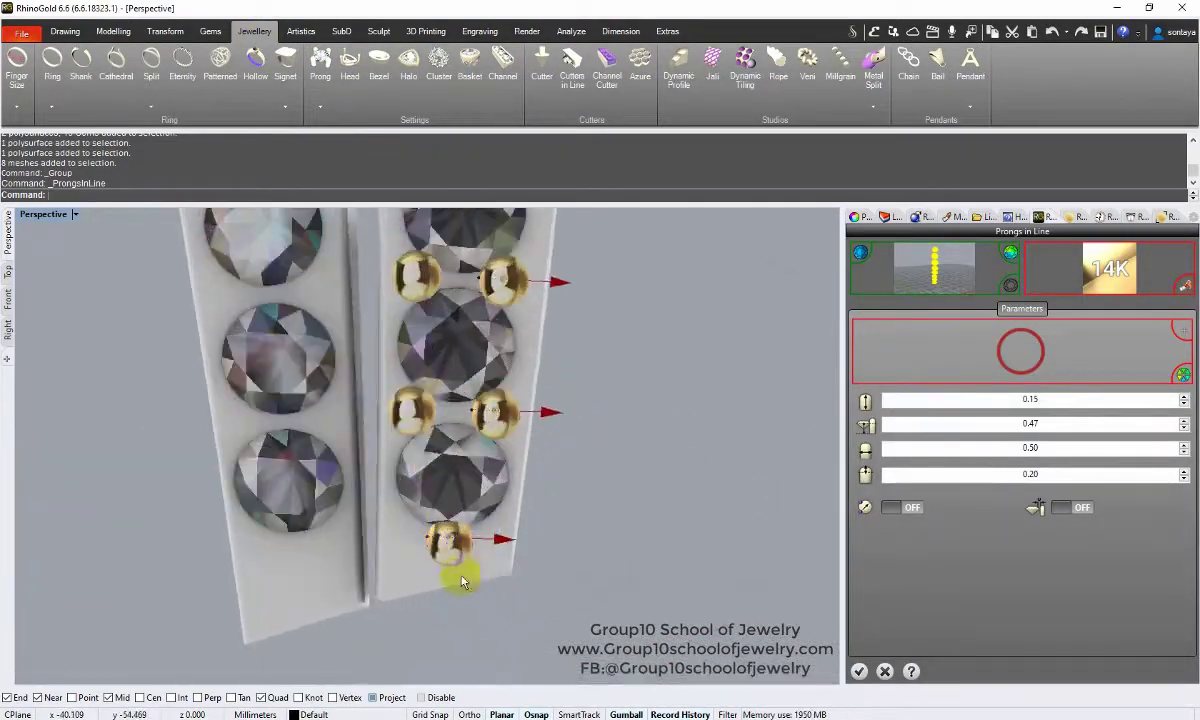
scroll(418, 540, down, 5)
right_drag(589, 471, 595, 415)
key(Return)
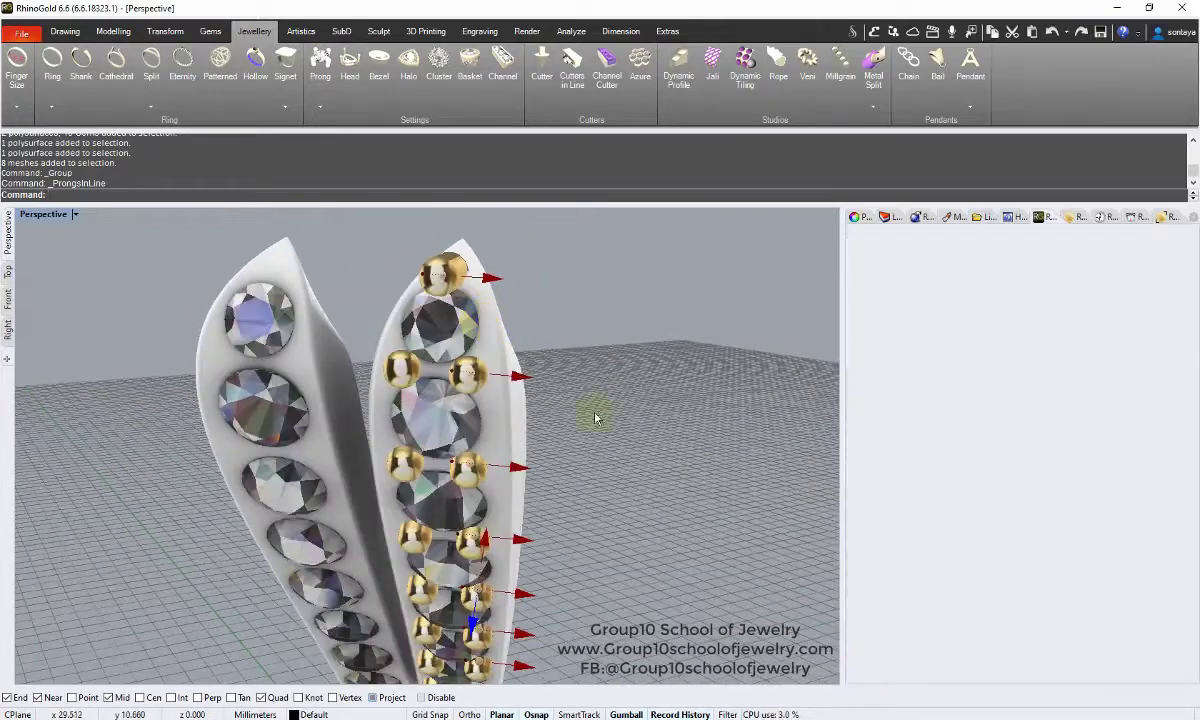
Select the top prongs of the right blade while viewing it from the side
click(412, 266)
right_drag(412, 266, 453, 280)
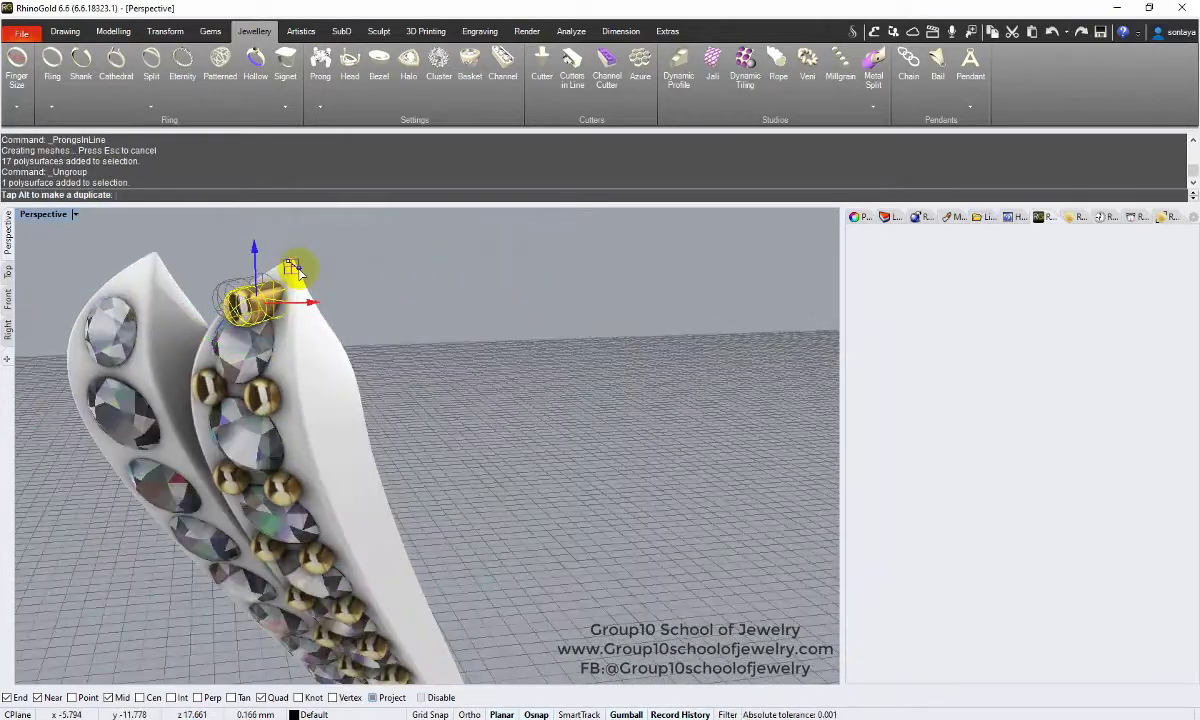
mouse_move(297, 270)
right_down()
mouse_move(246, 329)
mouse_move(354, 321)
right_up()
click(250, 325)
right_drag(246, 332, 265, 330)
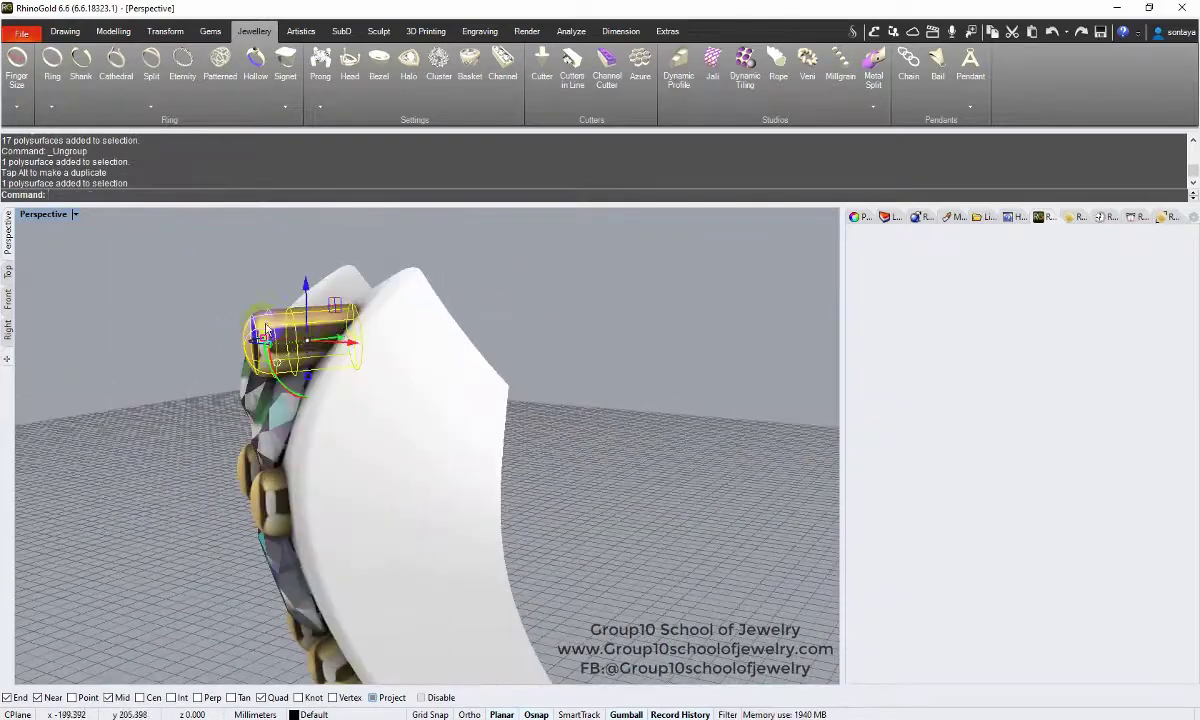
mouse_move(440, 292)
right_down()
mouse_move(370, 335)
mouse_move(330, 320)
right_up()
Add in-line prongs between the left blade's gems, accepting the defaults
click(165, 31)
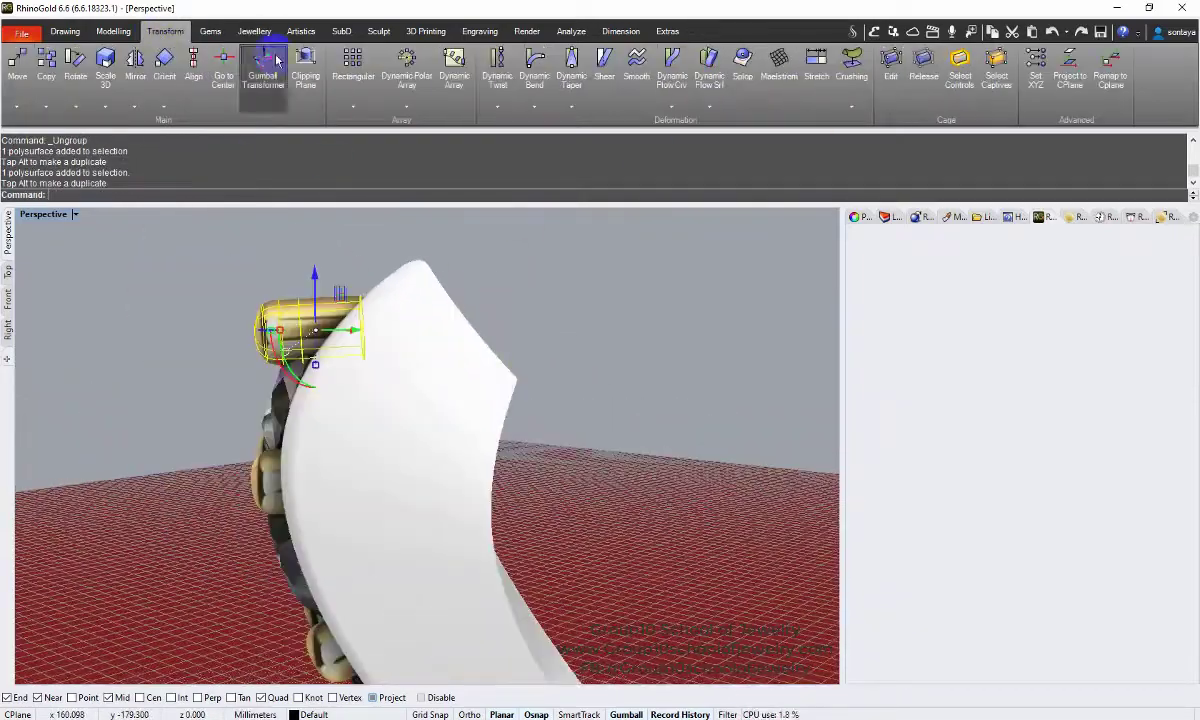
click(213, 37)
click(525, 290)
click(545, 316)
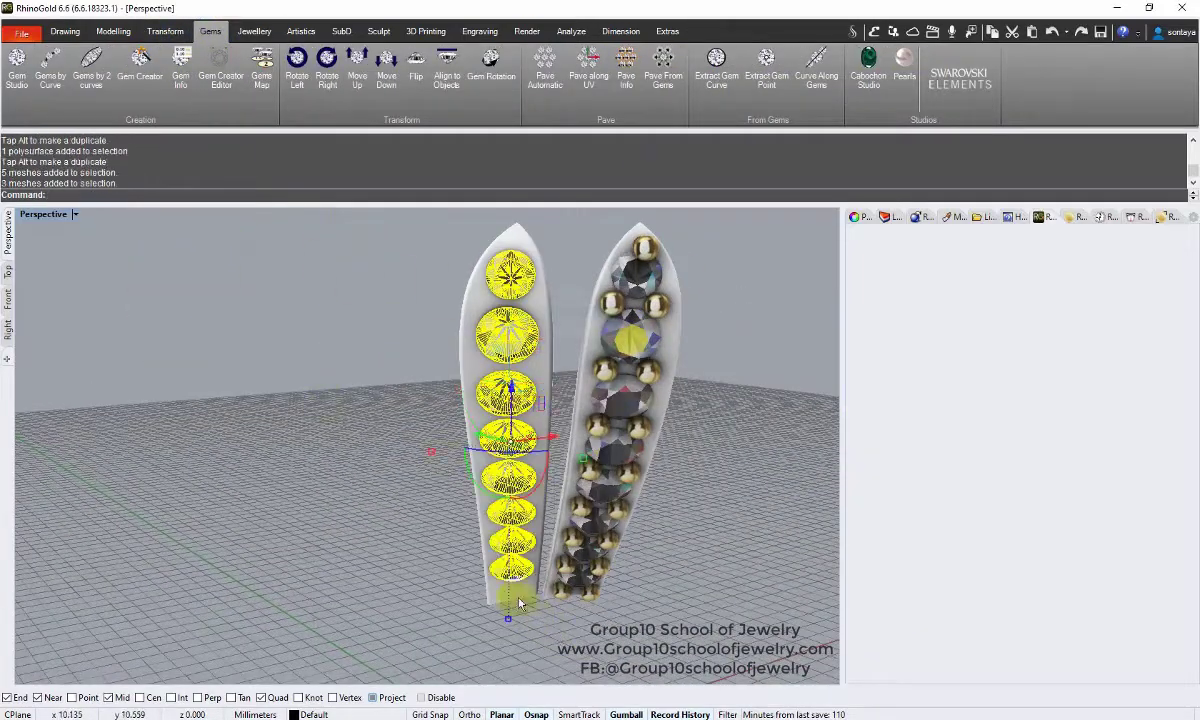
scroll(270, 93, down, 1)
click(320, 118)
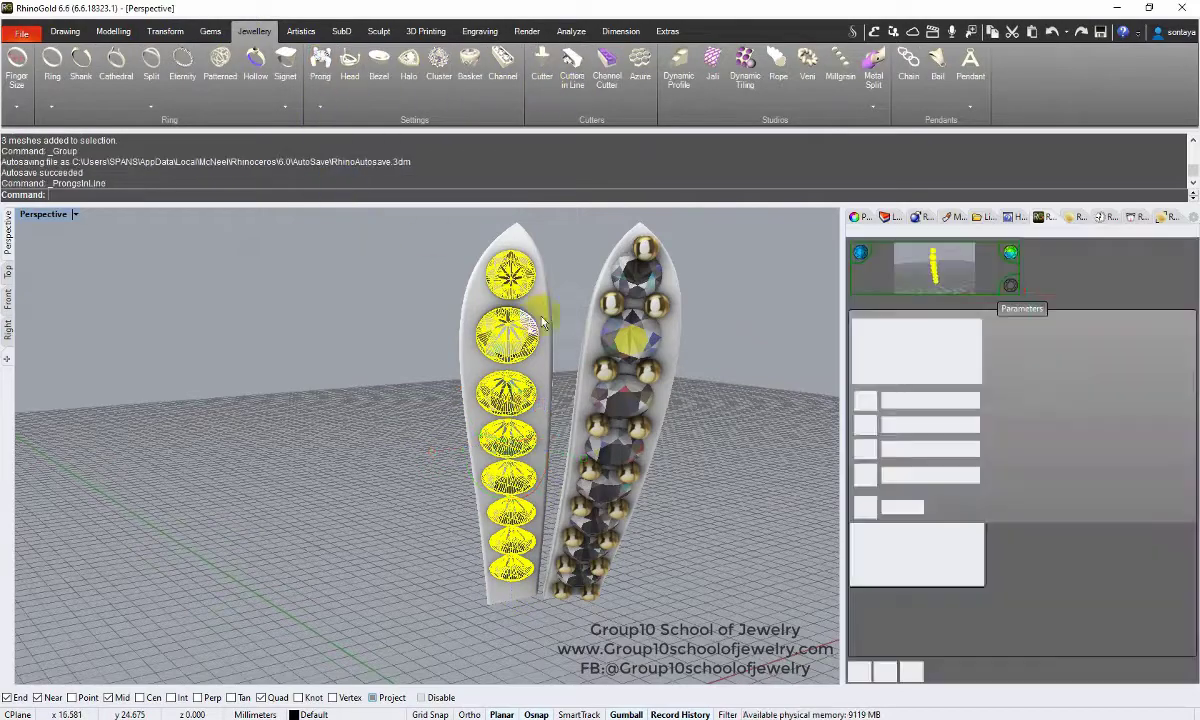
scroll(560, 307, up, 3)
scroll(550, 460, down, 3)
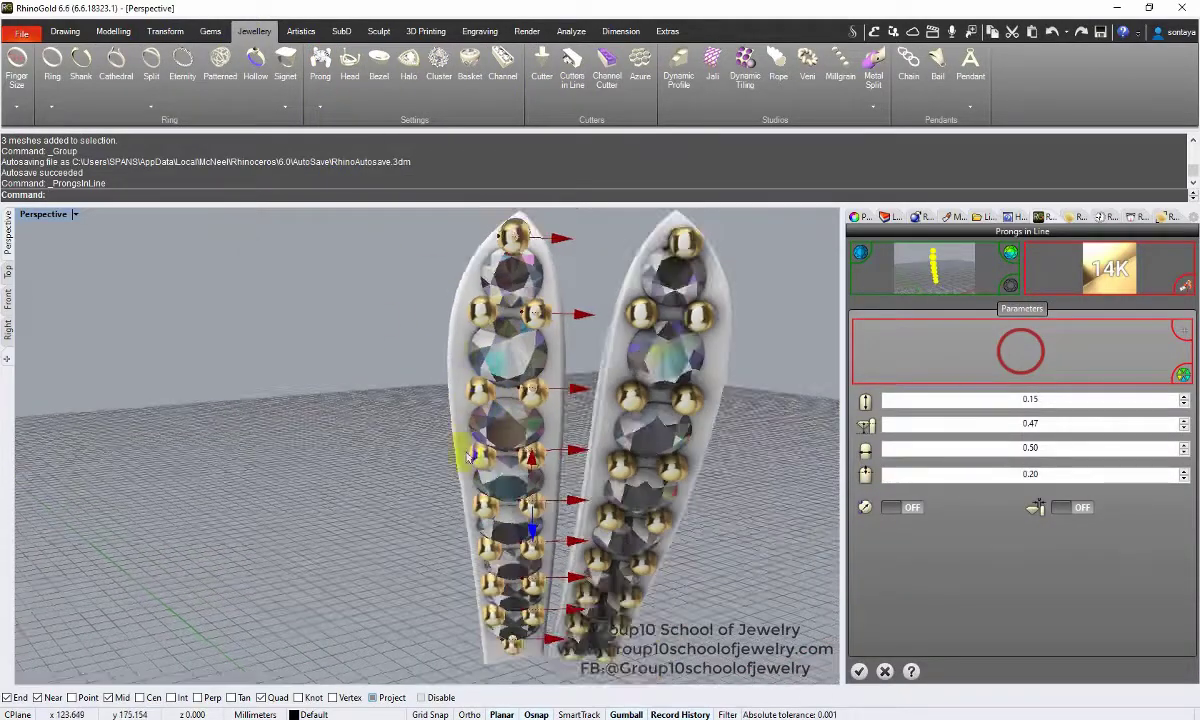
scroll(540, 605, up, 5)
key(Return)
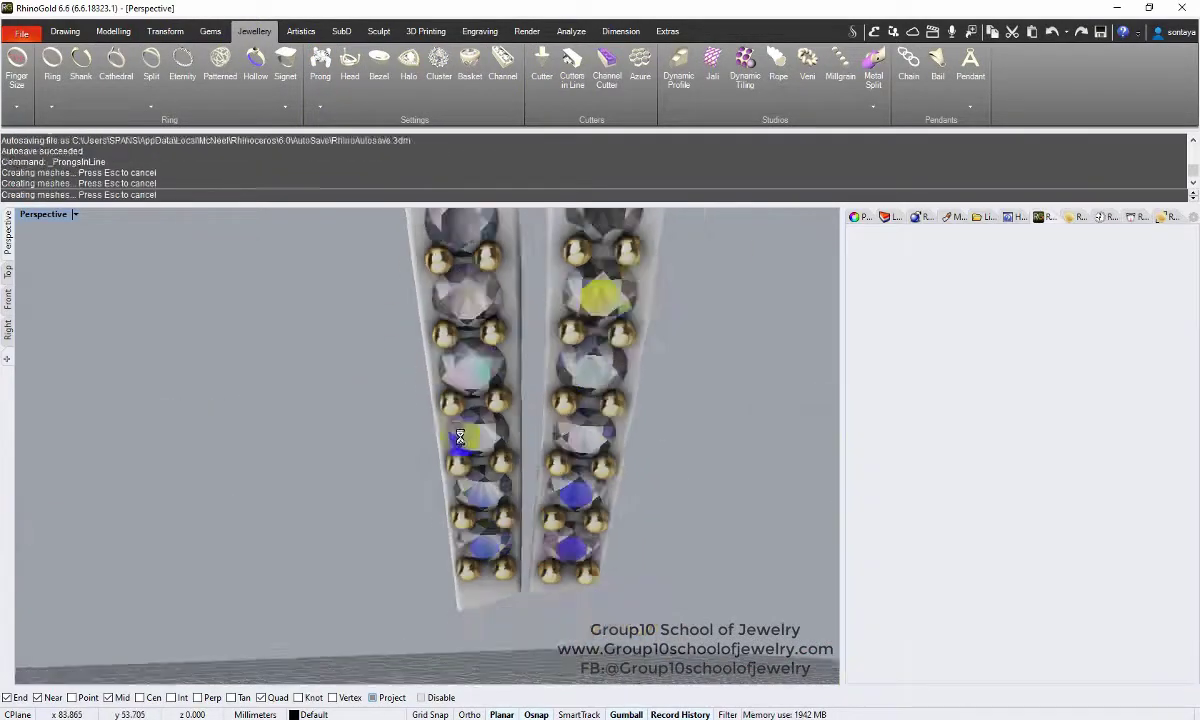
scroll(528, 620, down, 5)
scroll(450, 400, up, 4)
mouse_move(450, 330)
right_down()
mouse_move(442, 342)
mouse_move(375, 340)
mouse_move(345, 297)
right_up()
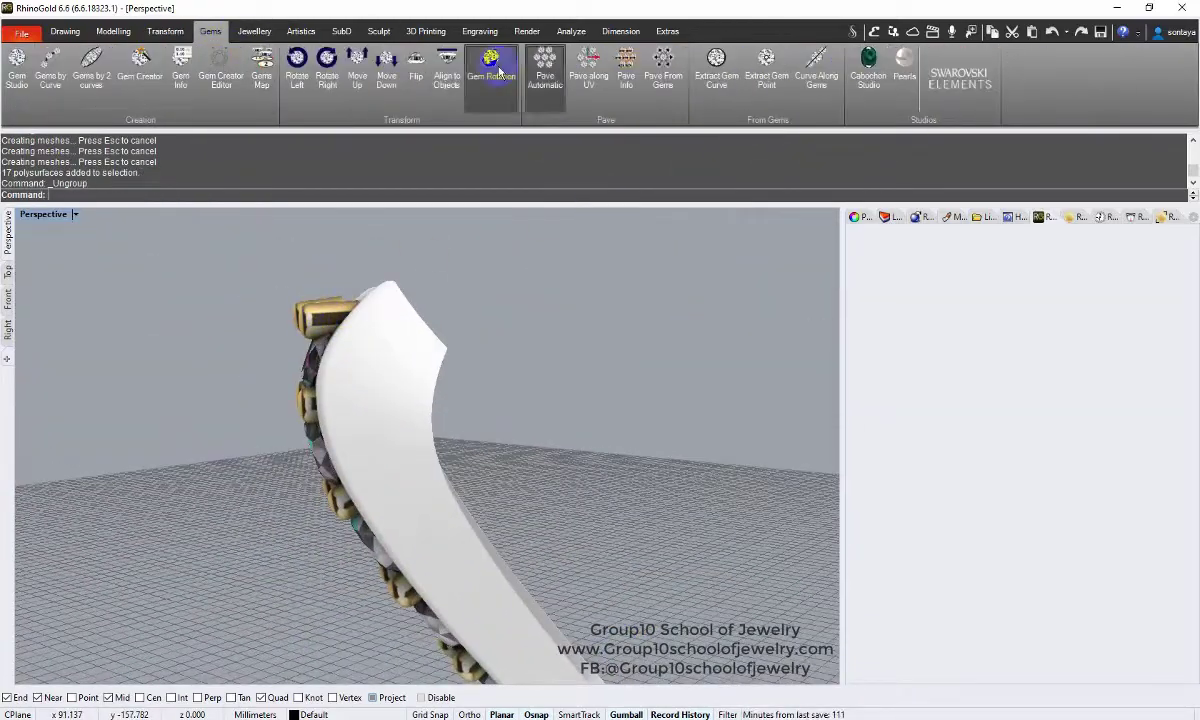
Align the CPlane to the view and nudge the blade-tip prong slightly along the blade
scroll(166, 32, up, 3)
click(55, 32)
click(358, 283)
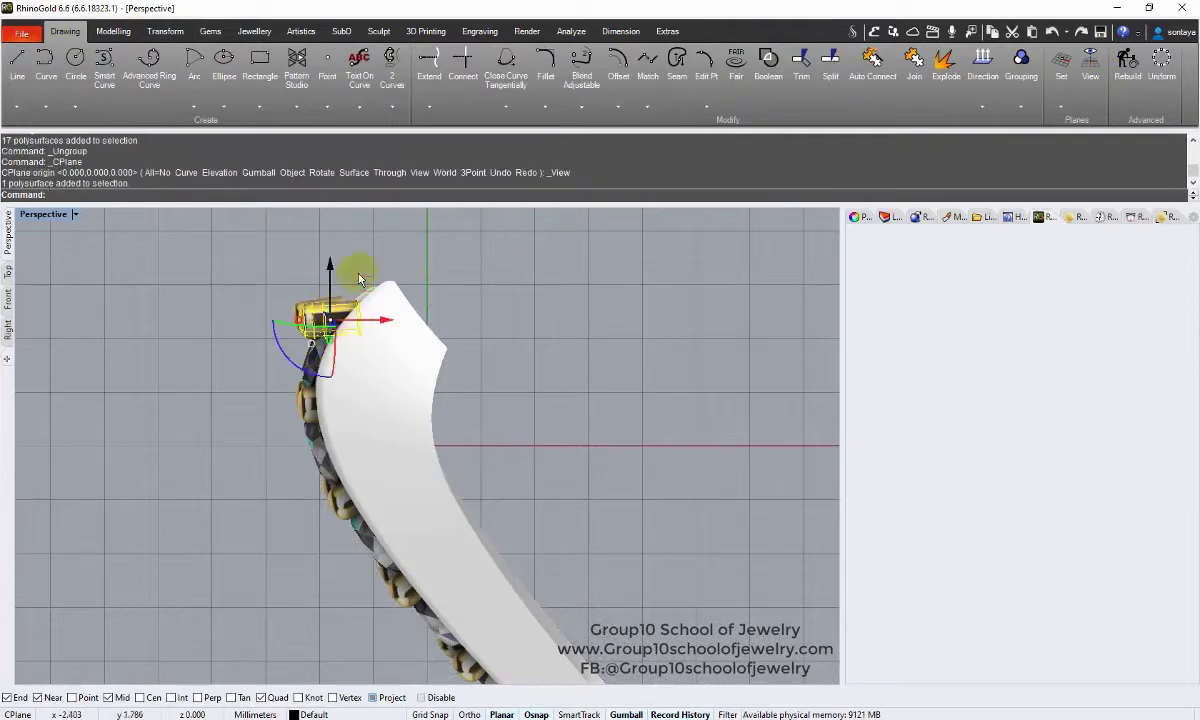
mouse_move(274, 323)
mouse_down()
mouse_move(392, 320)
mouse_move(312, 314)
mouse_up()
Repeat the pavé blade pair at all four corners with QuadrupleSymmetry about the World Top origin
right_drag(396, 338, 509, 308)
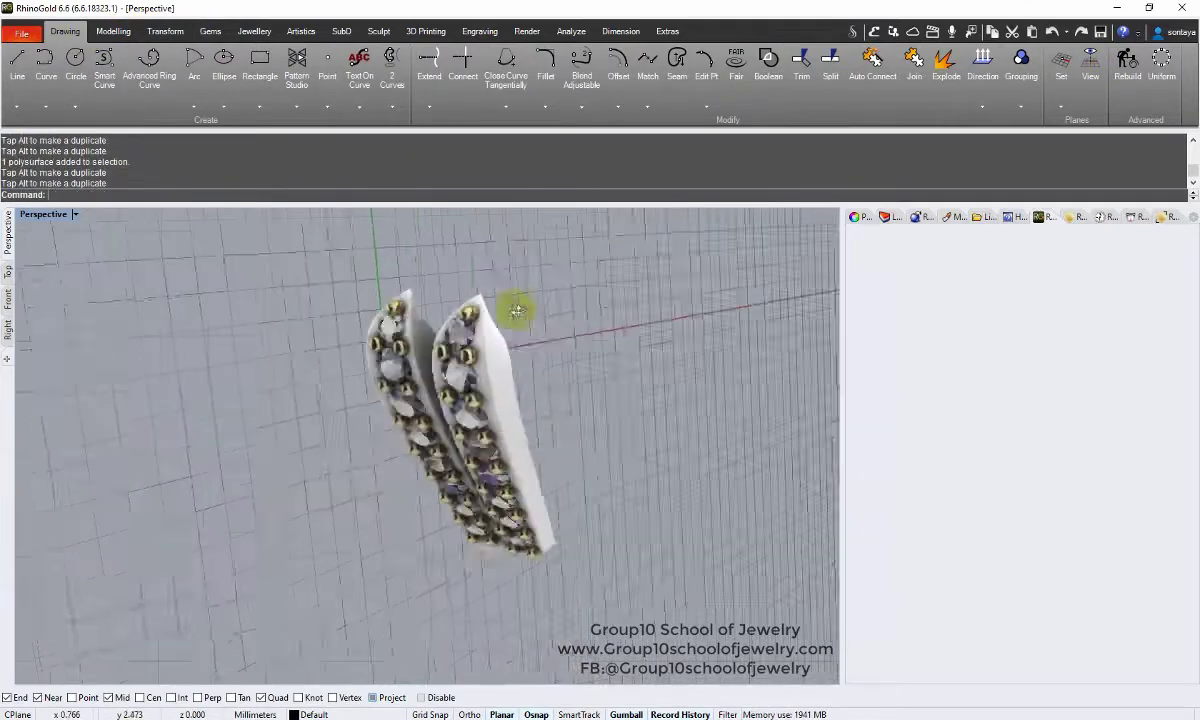
click(1061, 105)
click(758, 300)
key(ctrl+a)
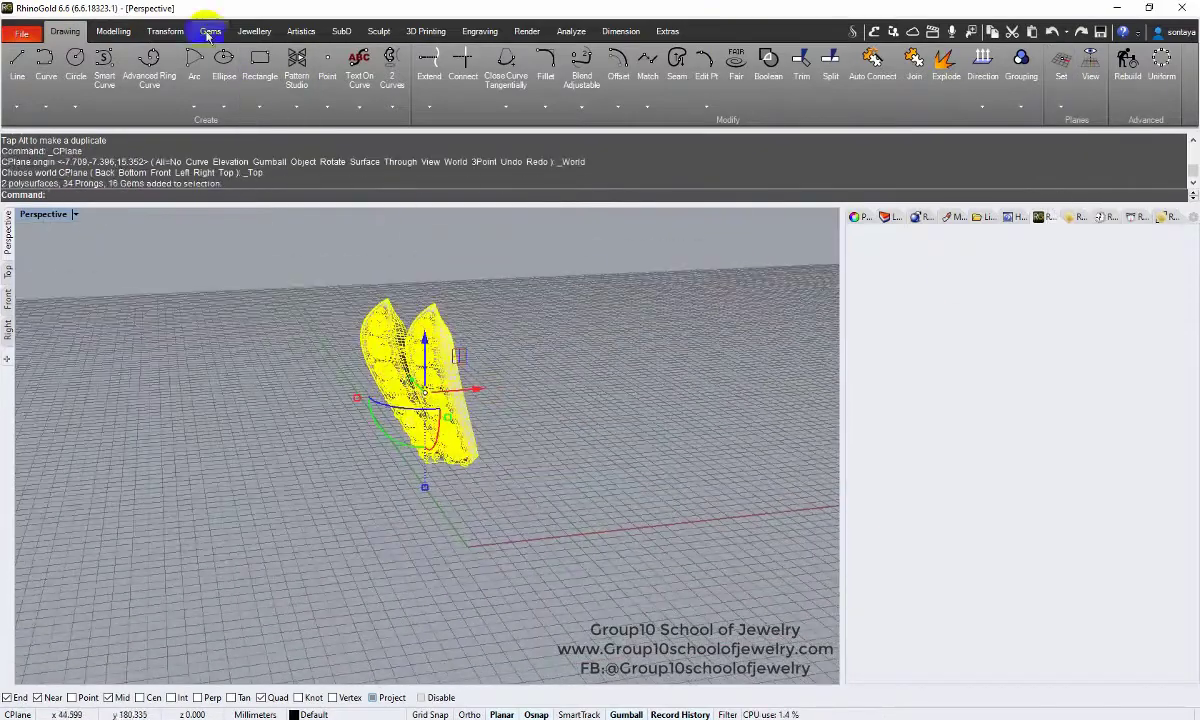
click(165, 31)
click(135, 106)
click(170, 150)
key(Return)
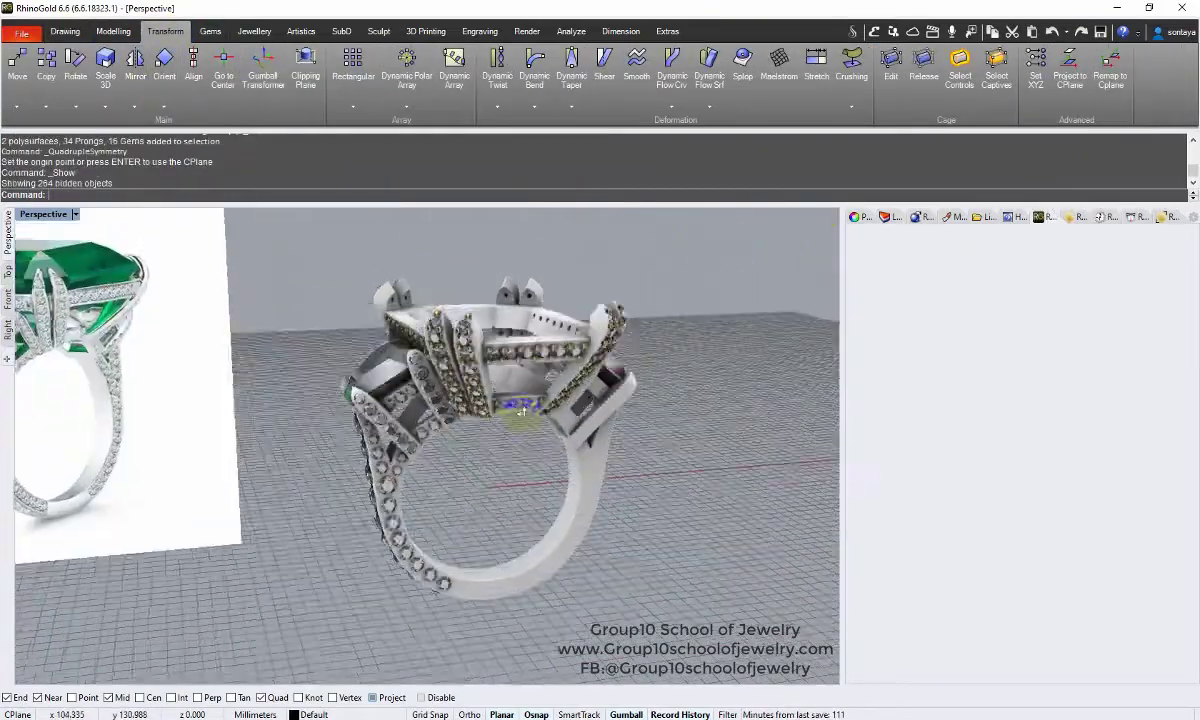
Select the blade gems and the angled prong and hide them
click(445, 383)
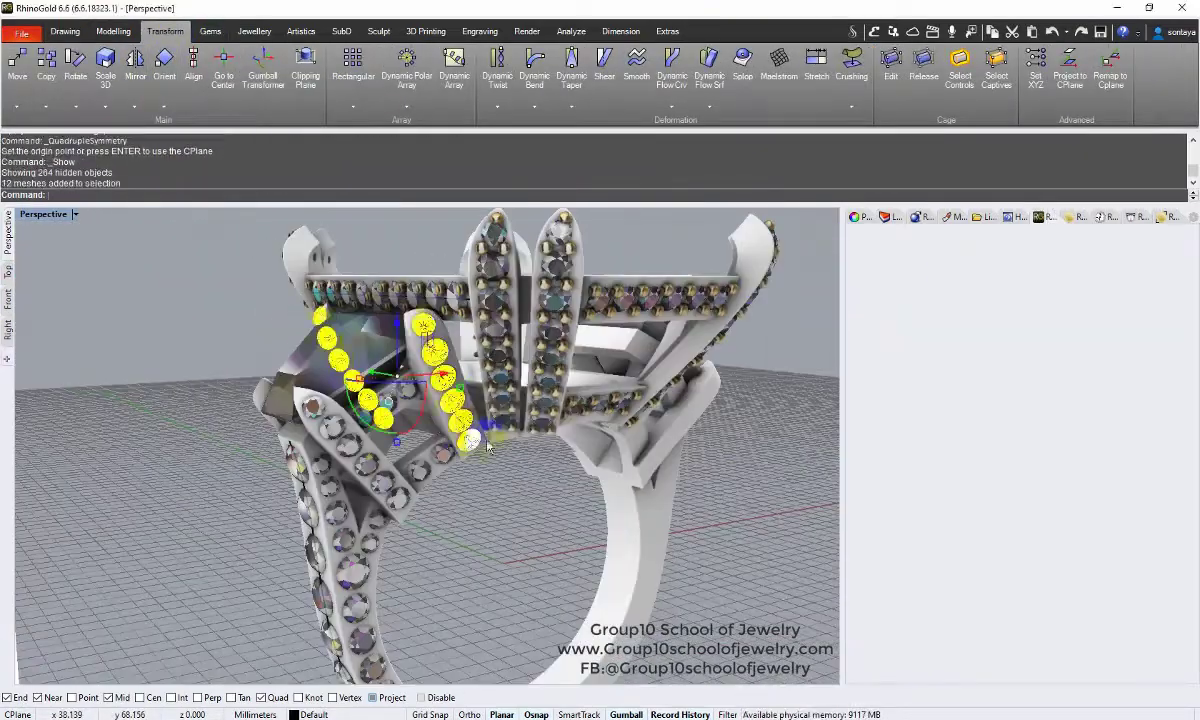
shift+click(478, 470)
click(500, 490)
scroll(445, 420, up, 2)
shift+click(441, 401)
click(486, 437)
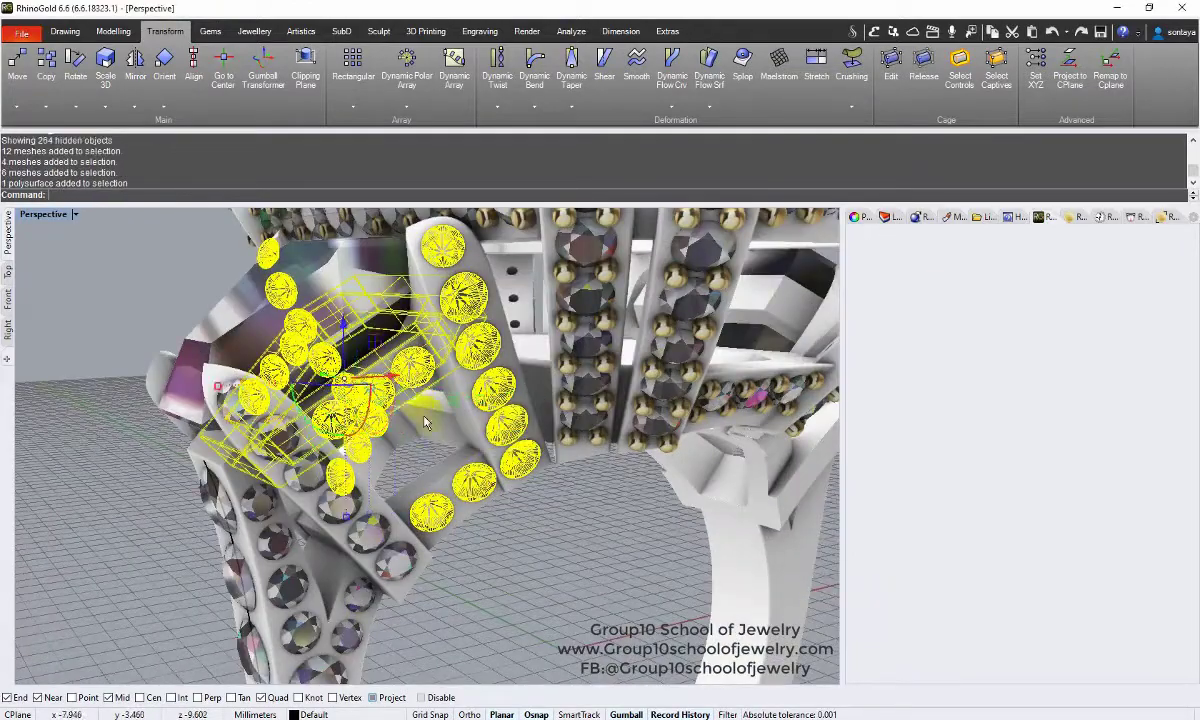
key(ctrl+h)
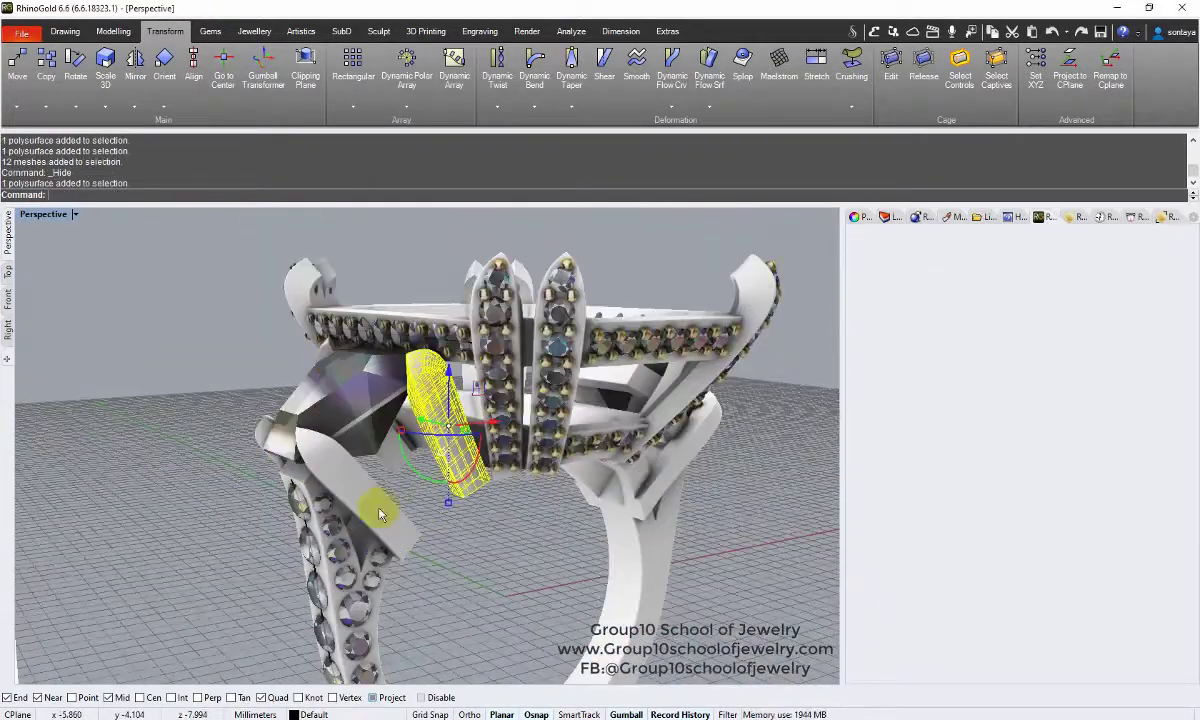
shift+click(380, 513)
key(ctrl+h)
Delete the selected part, swap to the hidden objects, and delete the surplus side gems
right_drag(341, 374, 320, 402)
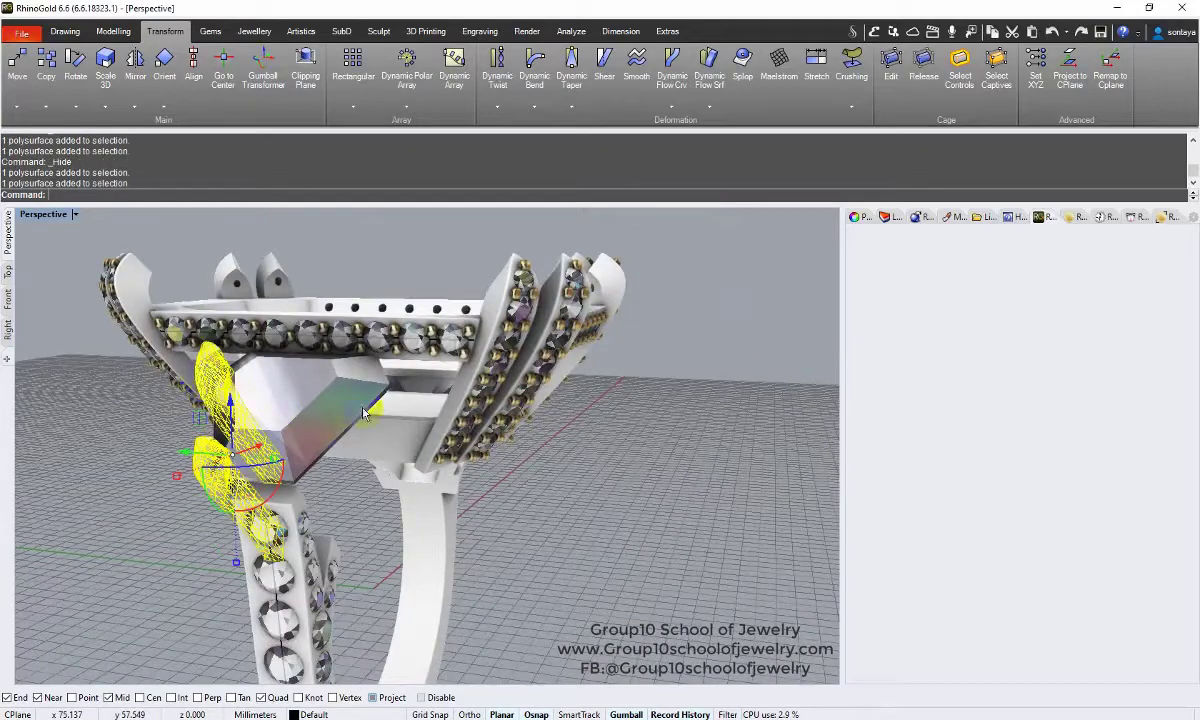
key(Delete)
middle_click(721, 260)
click(768, 302)
click(250, 368)
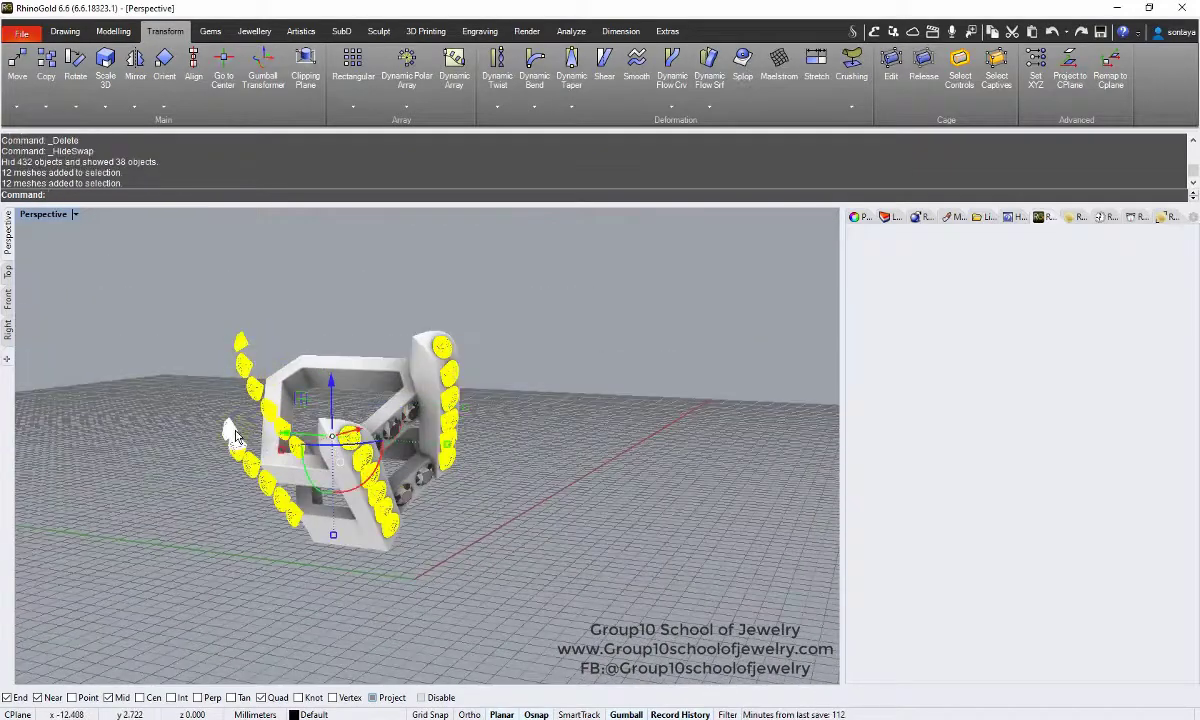
mouse_move(240, 437)
right_down()
mouse_move(154, 313)
mouse_move(459, 388)
right_up()
key(Delete)
Select the six gems along one frame bar and group them
click(508, 420)
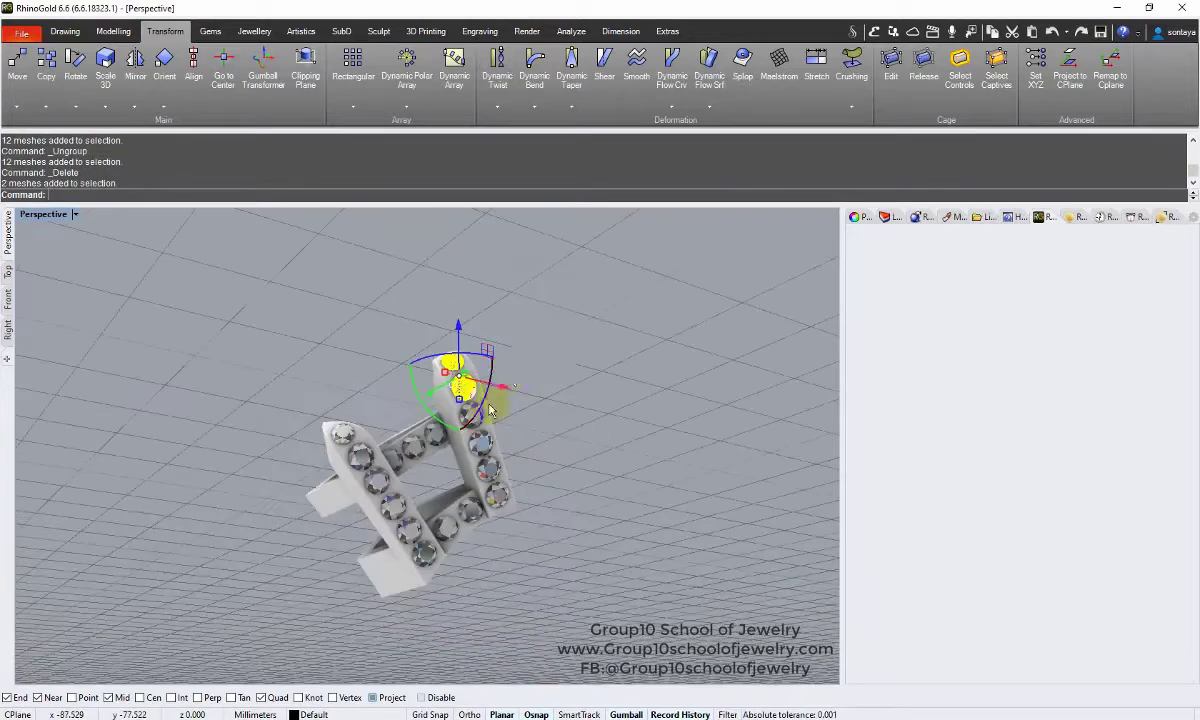
scroll(460, 430, up, 3)
shift+click(510, 562)
click(530, 578)
scroll(496, 482, up, 3)
shift+click(470, 522)
shift+click(409, 322)
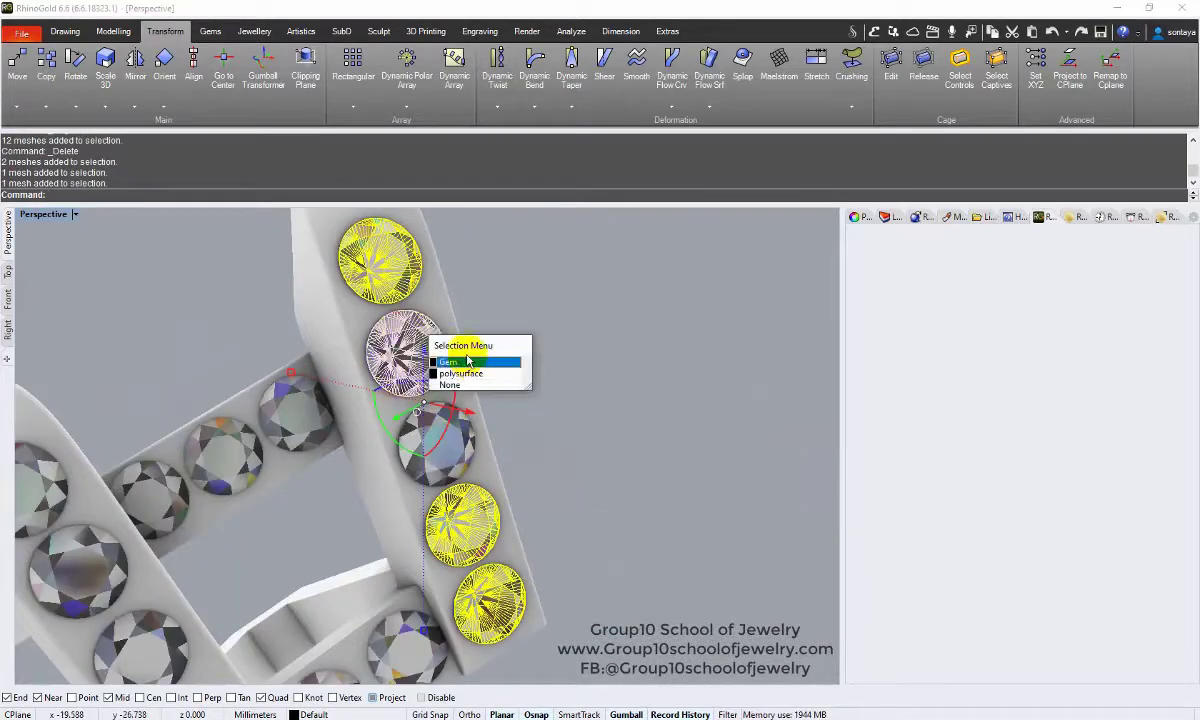
click(470, 360)
shift+click(465, 458)
key(ctrl+g)
right_drag(540, 450, 487, 200)
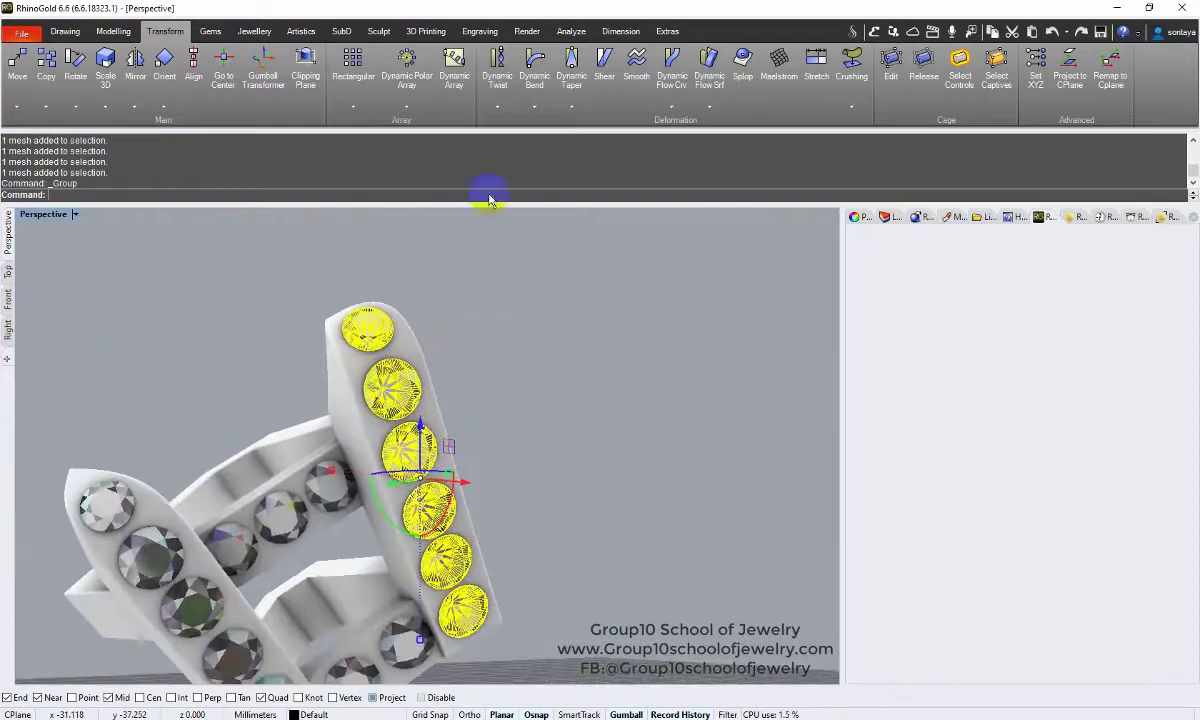
scroll(361, 122, down, 1)
click(254, 31)
Add 14K in-line prongs between the six grouped gems on the first bar
click(320, 68)
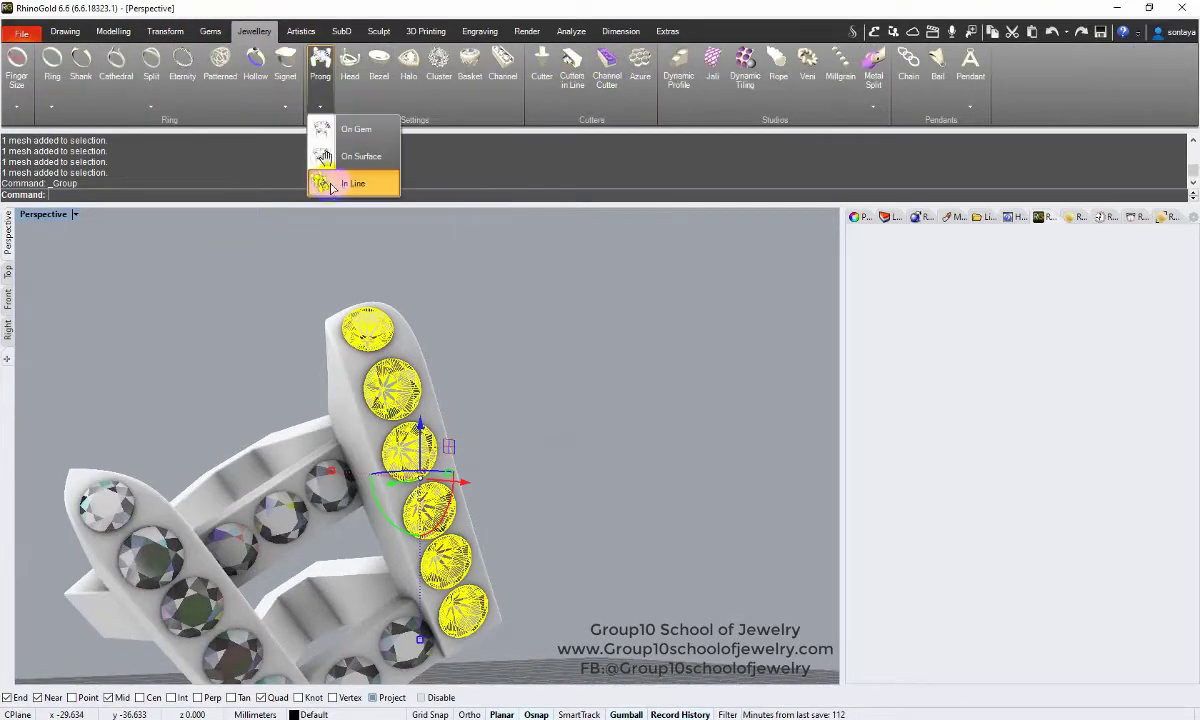
click(348, 182)
scroll(362, 363, up, 2)
scroll(517, 372, down, 2)
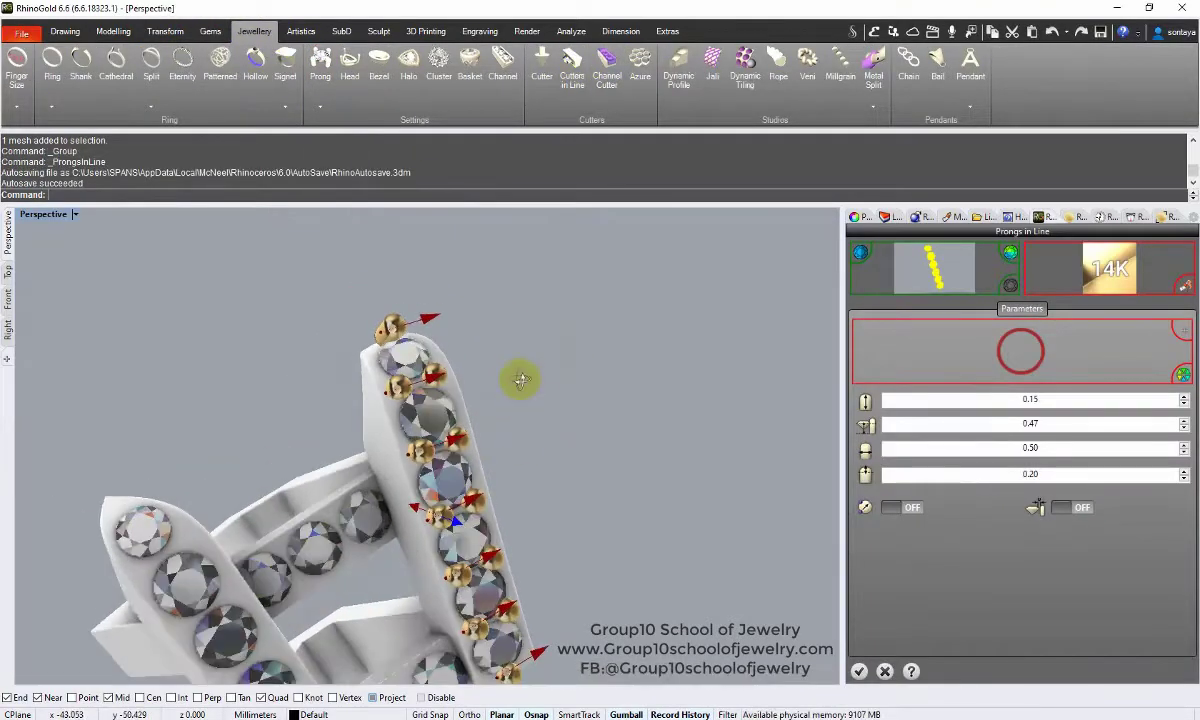
mouse_move(517, 372)
right_down()
mouse_move(505, 580)
mouse_move(562, 343)
right_up()
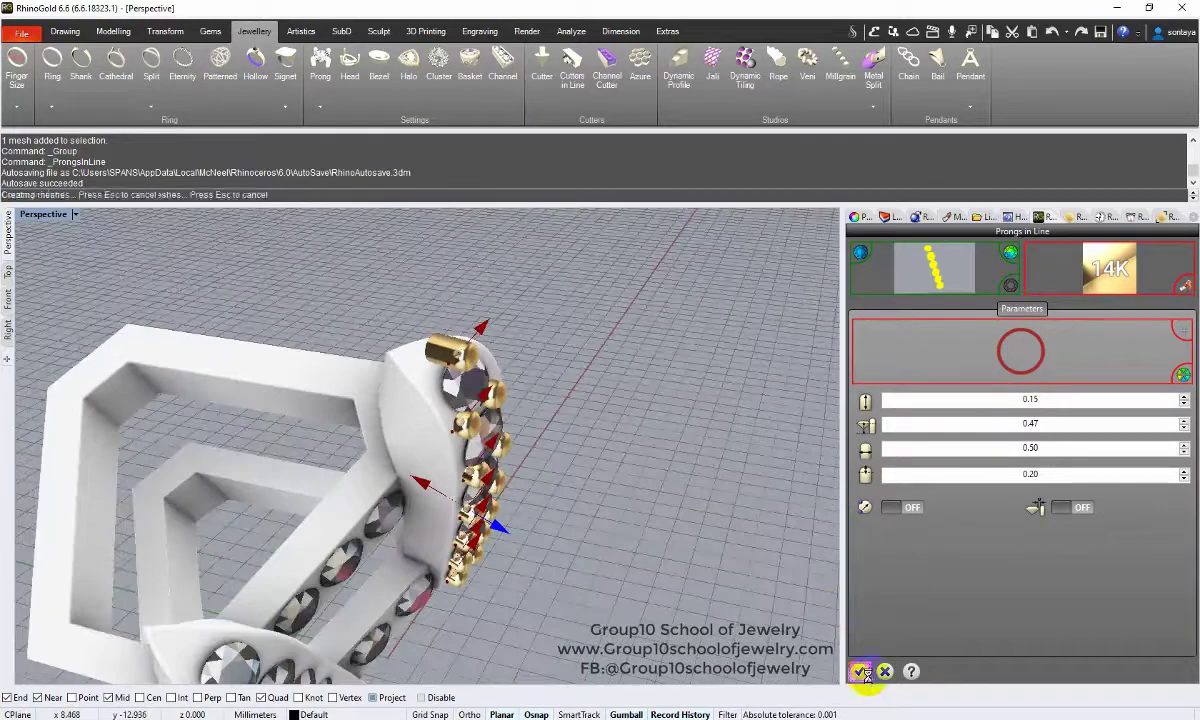
click(859, 671)
scroll(420, 413, up, 3)
Select the other bar's gems without the bar and add a second row of in-line prongs
drag(420, 413, 425, 418)
shift+drag(198, 356, 490, 530)
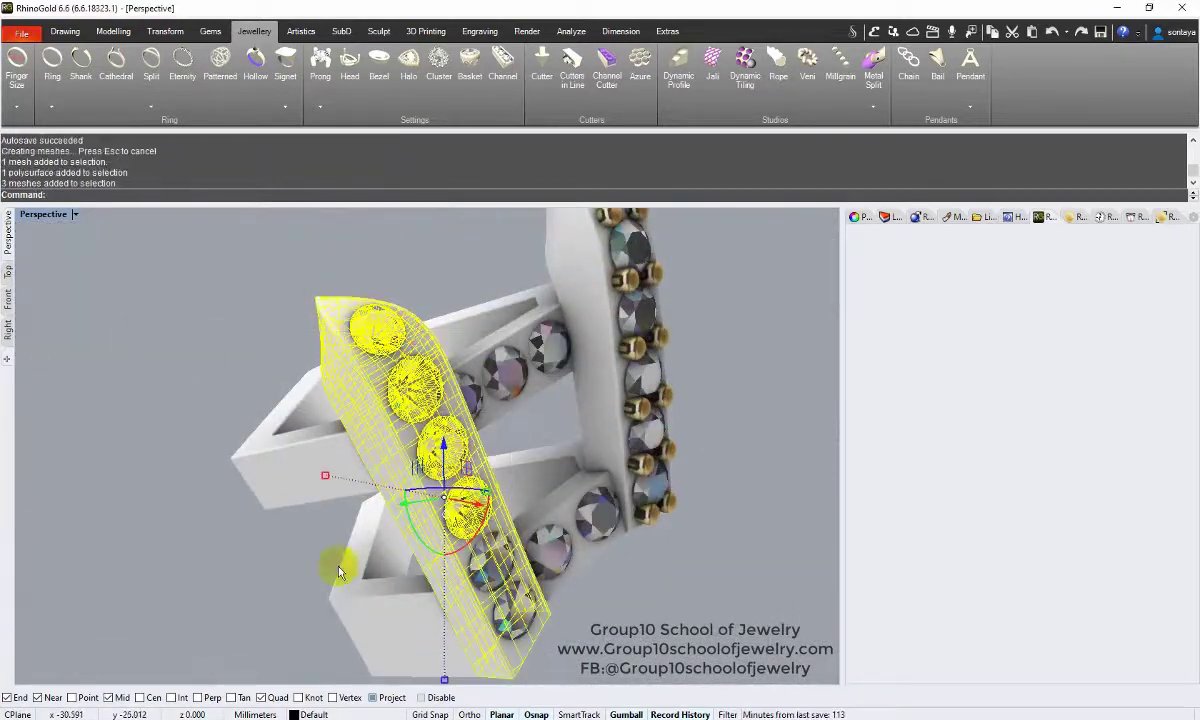
shift+drag(335, 530, 545, 640)
ctrl+click(317, 314)
click(320, 106)
click(346, 181)
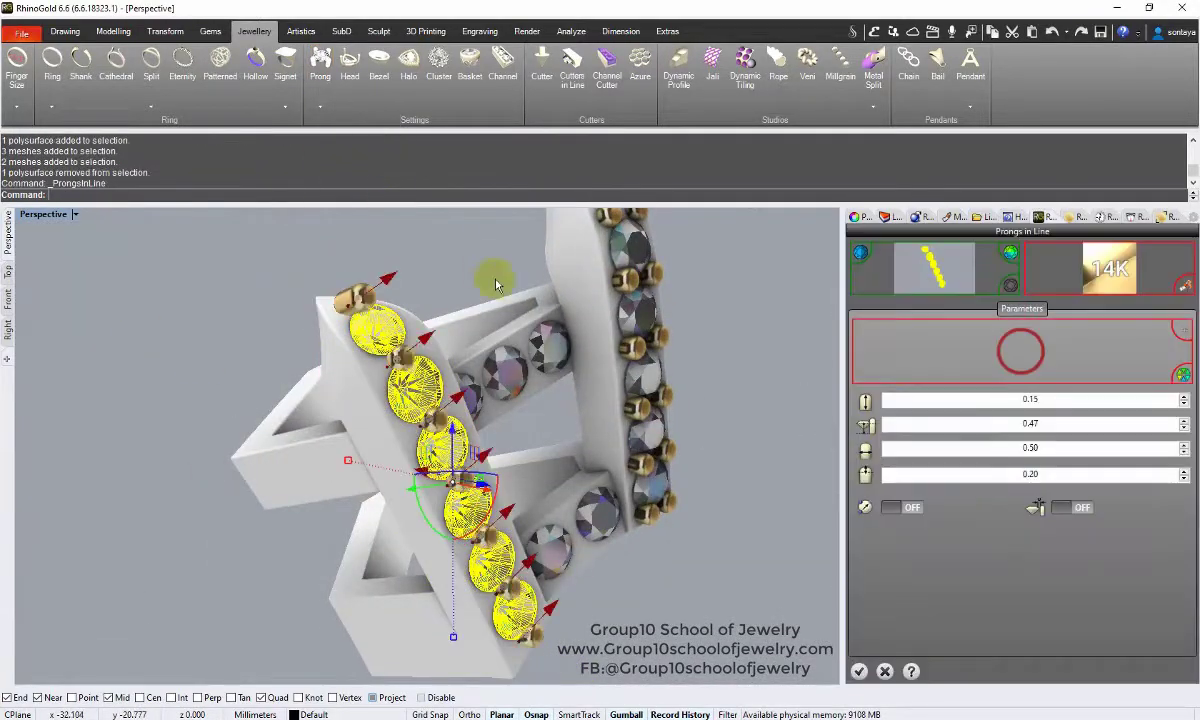
scroll(464, 260, up, 3)
scroll(464, 260, down, 2)
right_drag(464, 260, 547, 460)
scroll(547, 460, up, 2)
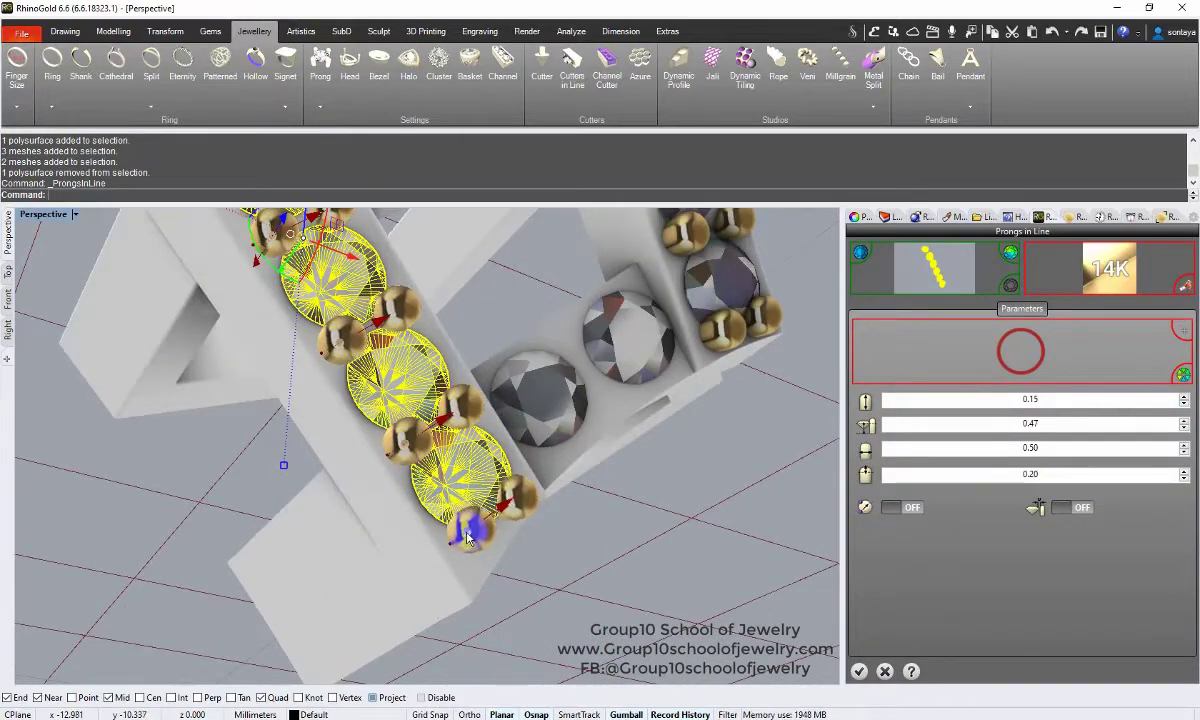
scroll(500, 390, down, 5)
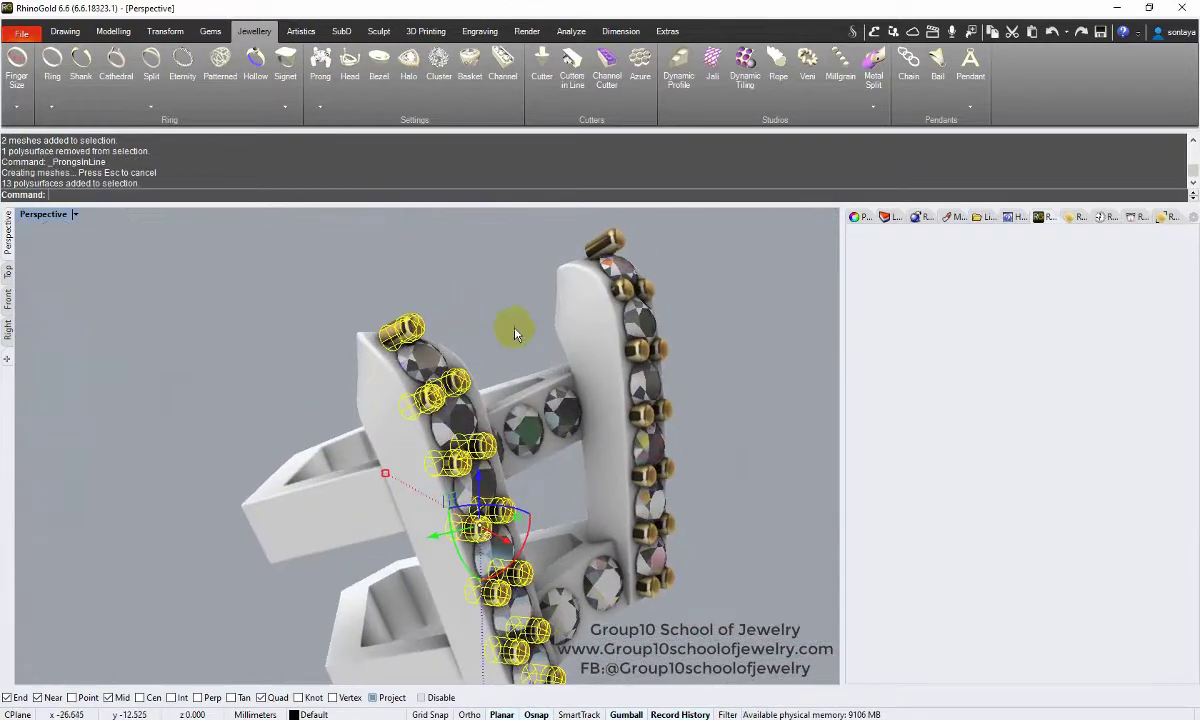
click(505, 290)
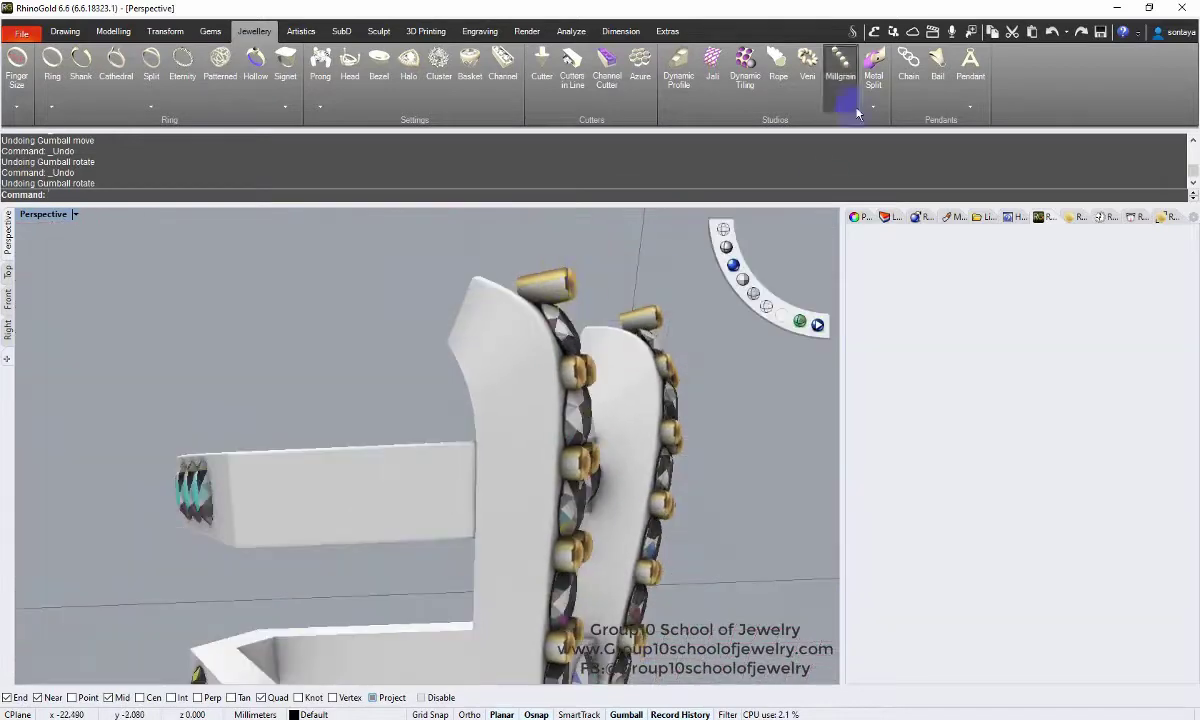
Align the CPlane to the view and reposition the prong at the blade tip
scroll(1003, 121, up, 4)
click(1090, 65)
click(545, 288)
click(543, 248)
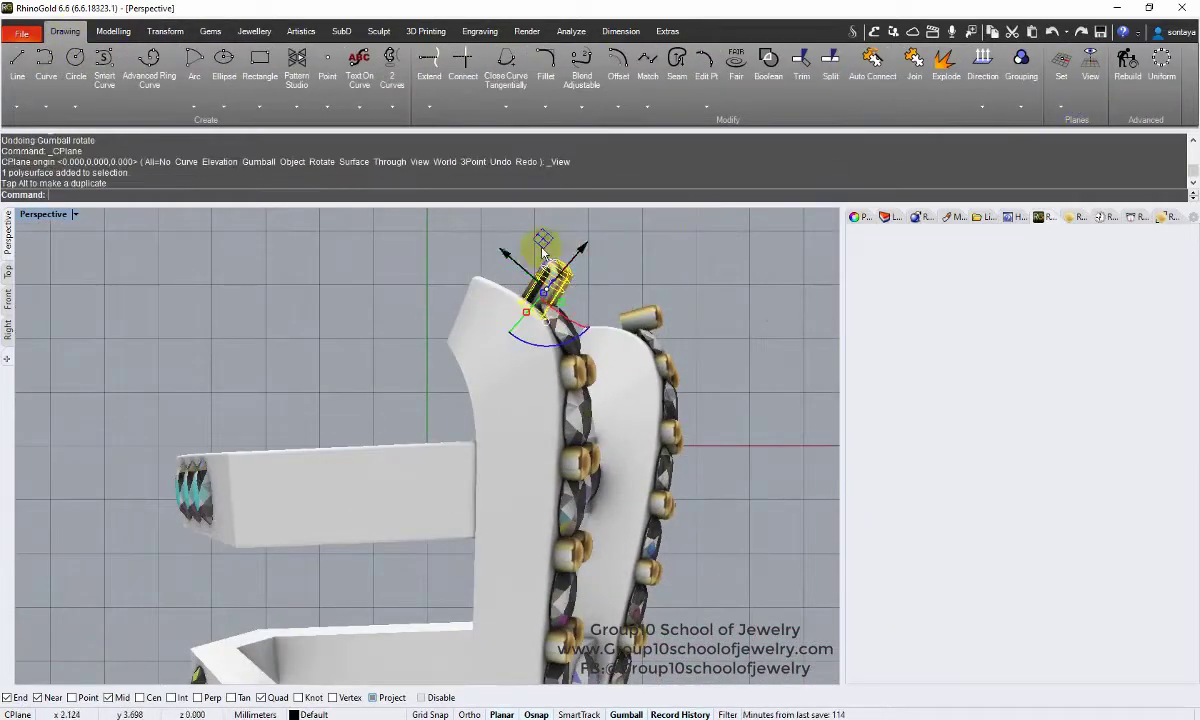
Select the row of 13 prongs and ungroup them
click(612, 328)
key(ctrl+shift+g)
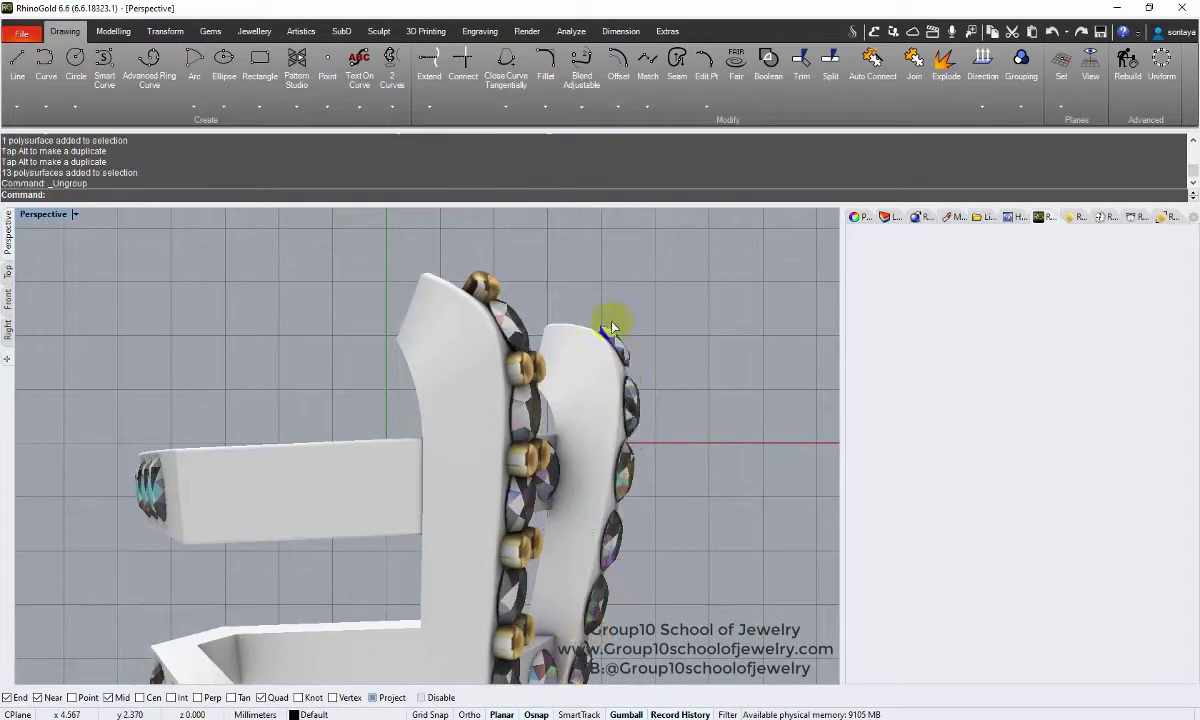
scroll(578, 290, down, 5)
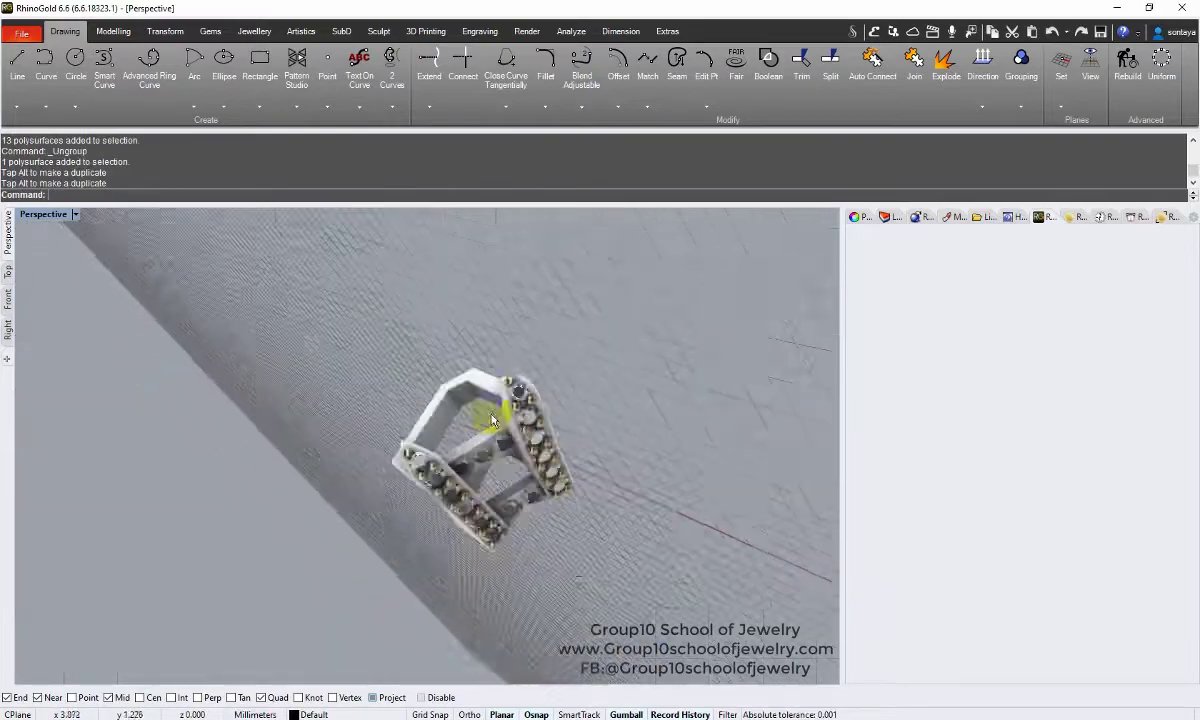
right_drag(490, 415, 576, 396)
scroll(576, 396, up, 8)
Select the short bar surface beneath the crossbars
click(482, 418)
click(482, 396)
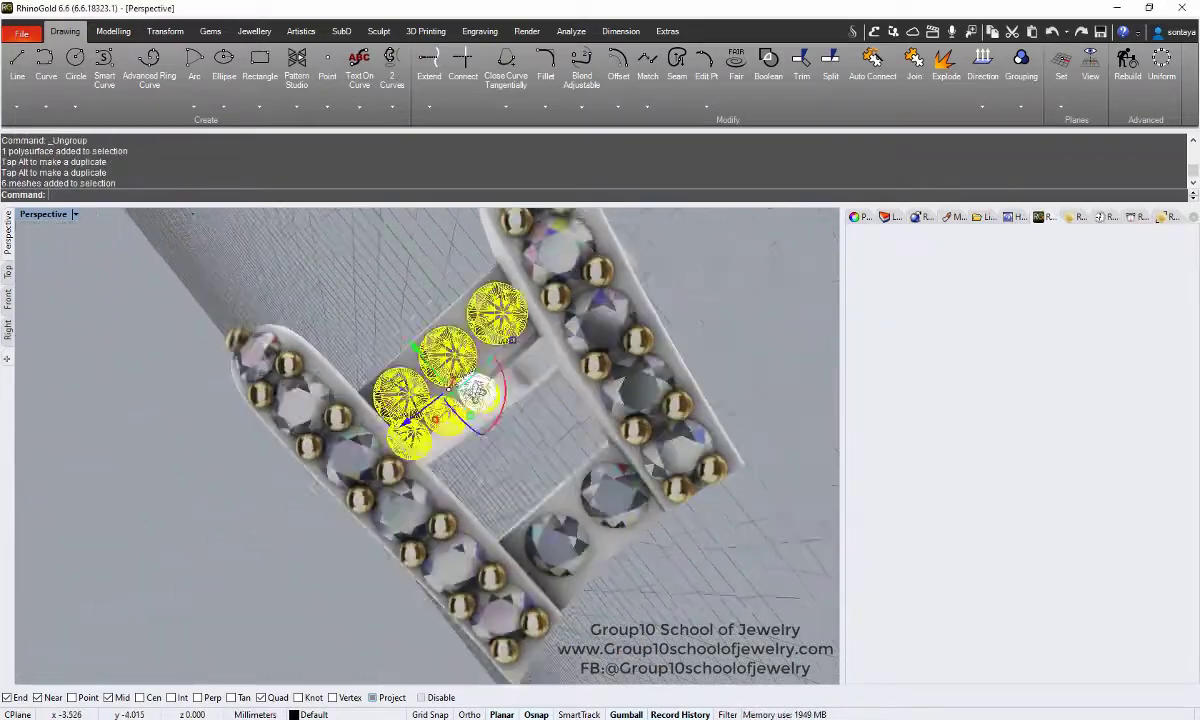
right_drag(482, 396, 675, 549)
click(610, 520)
click(645, 546)
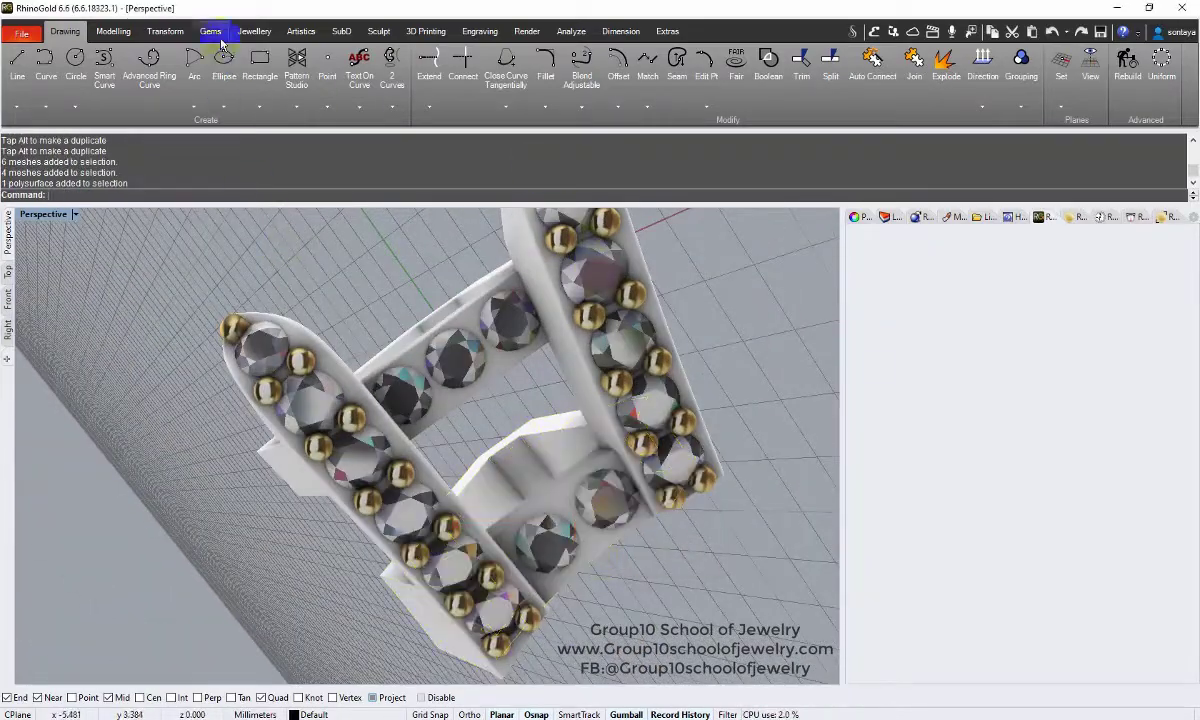
click(254, 31)
Hand-place Dynamic Prongs beside the gems on the lower crossbar and confirm them
click(320, 62)
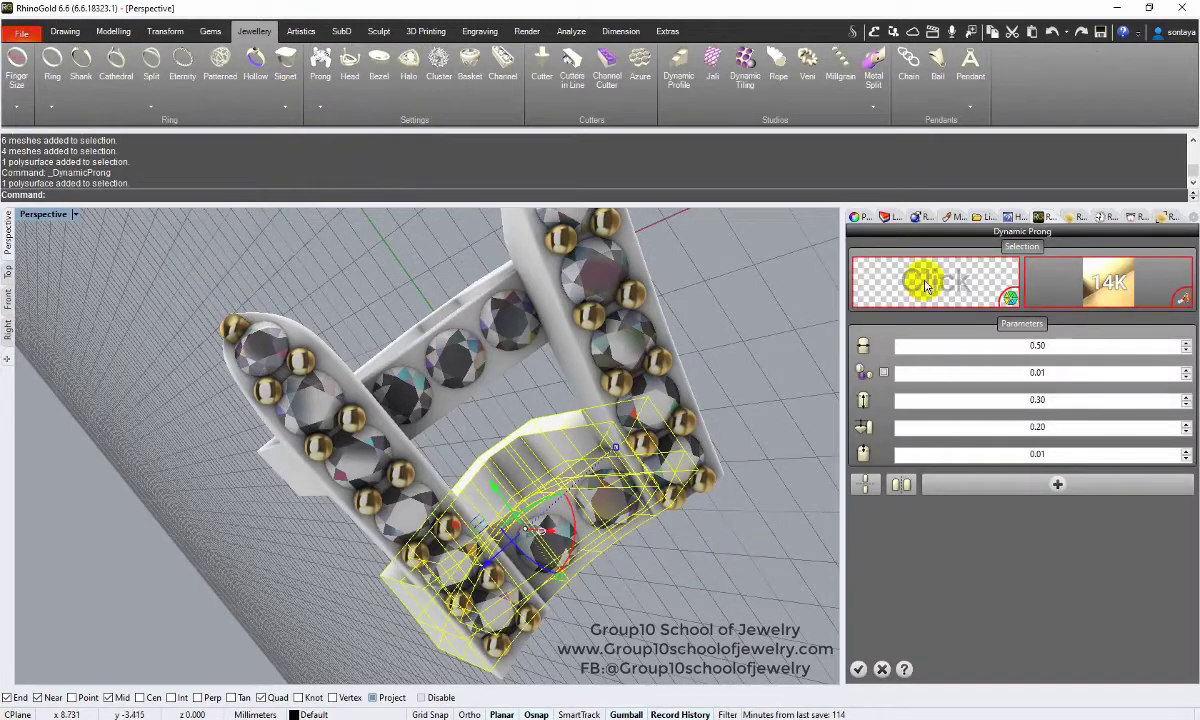
click(975, 487)
click(594, 541)
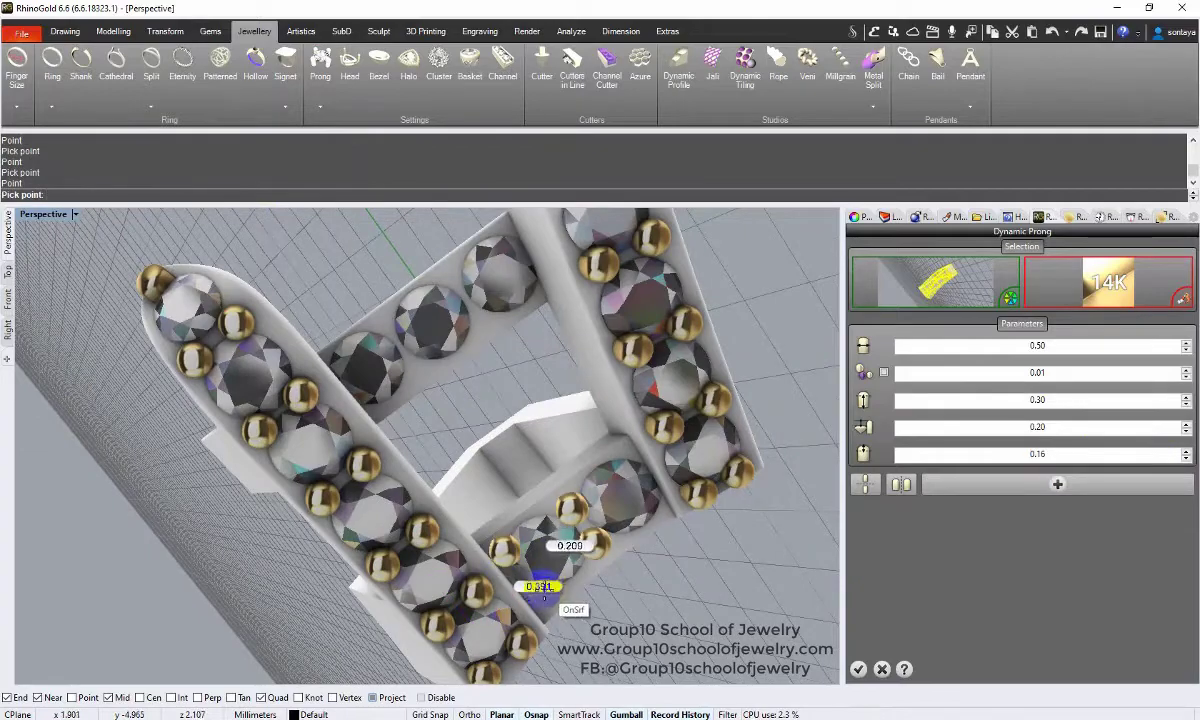
right_drag(539, 588, 625, 458)
scroll(663, 515, down, 5)
scroll(637, 474, up, 5)
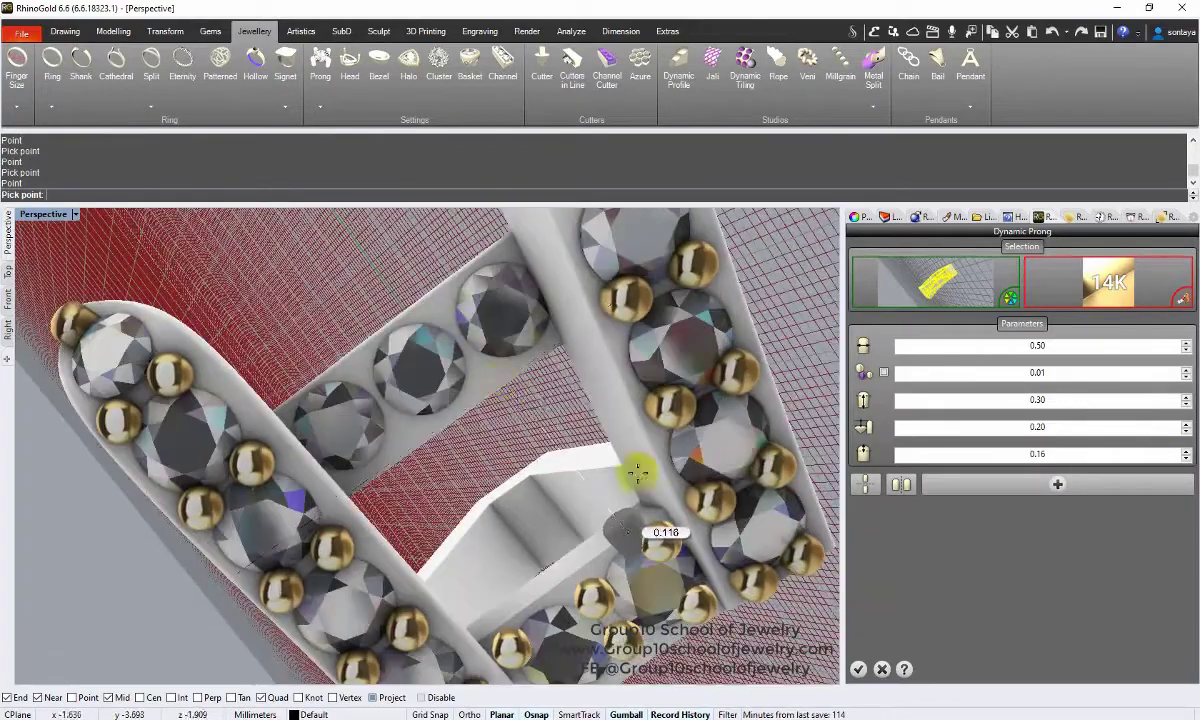
click(858, 668)
Reset the CPlane to World Top and mirror the new prongs across X
click(110, 31)
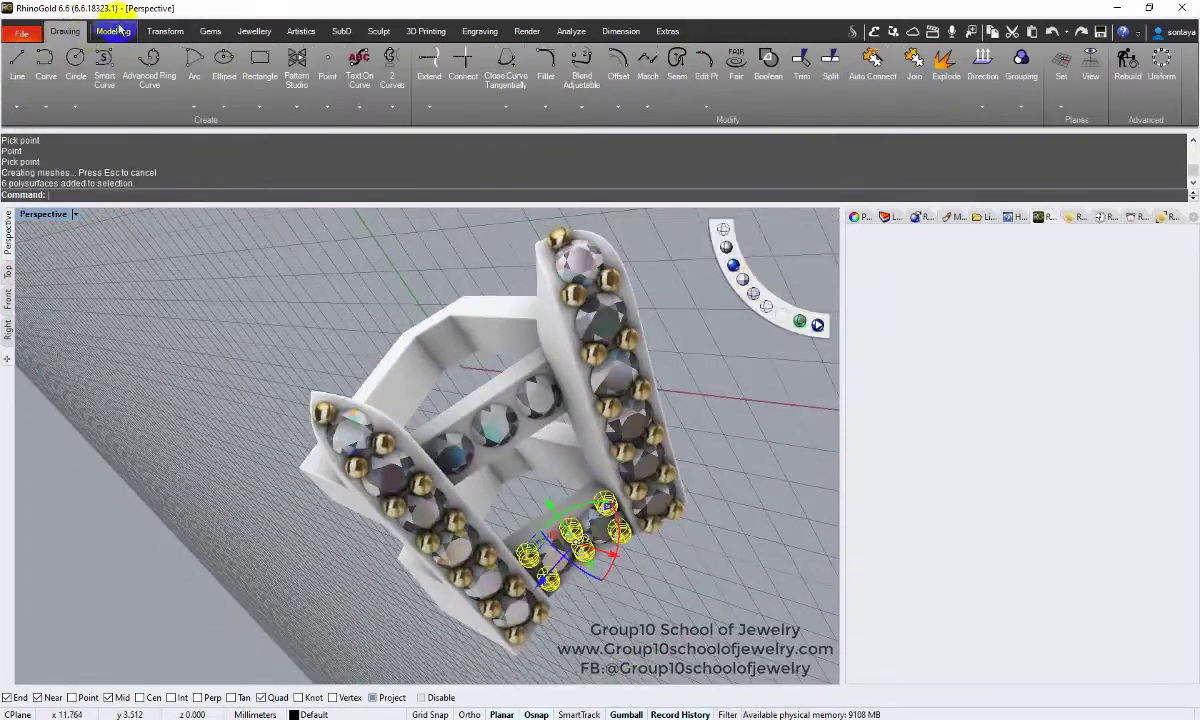
click(65, 31)
click(1009, 100)
click(1026, 289)
click(165, 31)
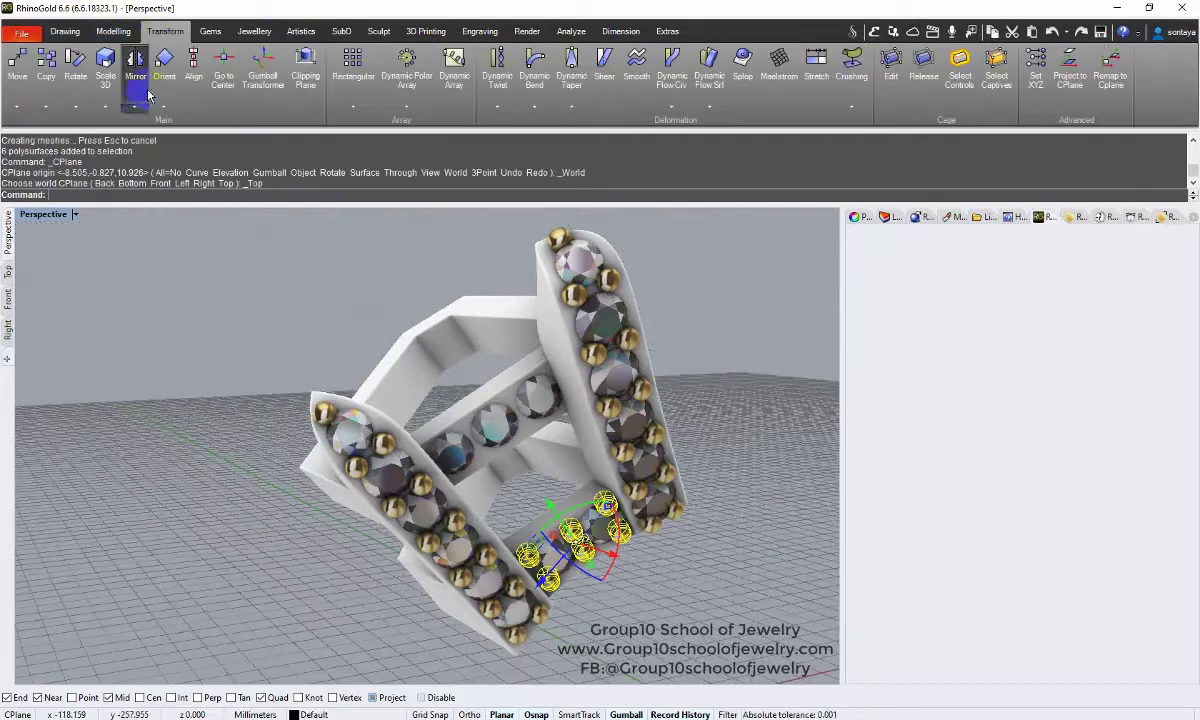
click(135, 107)
click(146, 133)
Select the six inner crossbar gems and delete them, leaving the bar bare
right_drag(200, 287, 461, 410)
scroll(470, 415, up, 3)
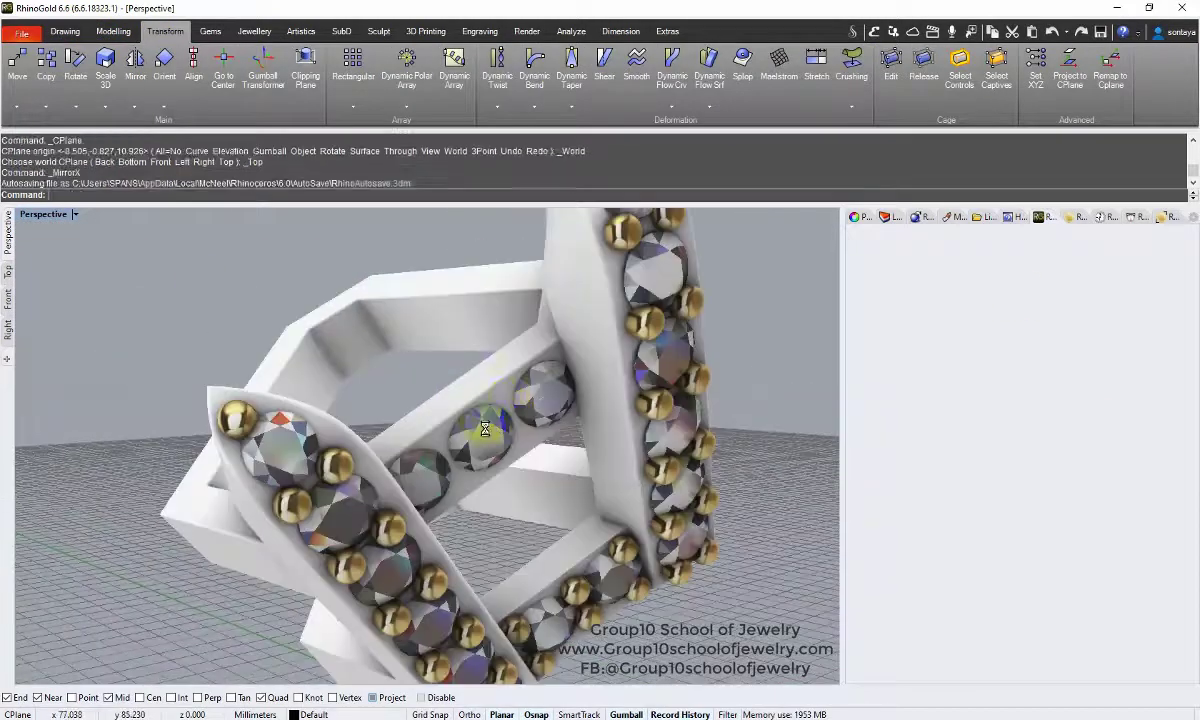
click(520, 449)
click(533, 486)
right_drag(520, 483, 321, 468)
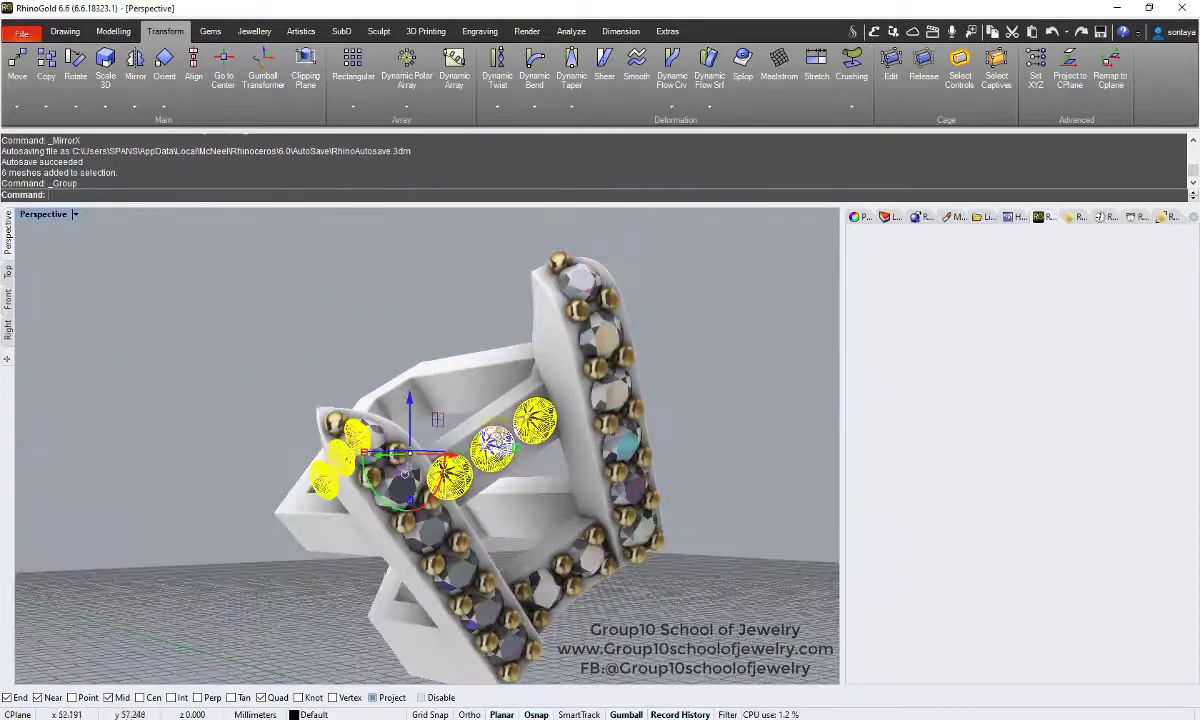
key(Delete)
right_drag(509, 460, 270, 187)
Automatically pavé the bare crossbar surface with 1.20 gems
click(210, 31)
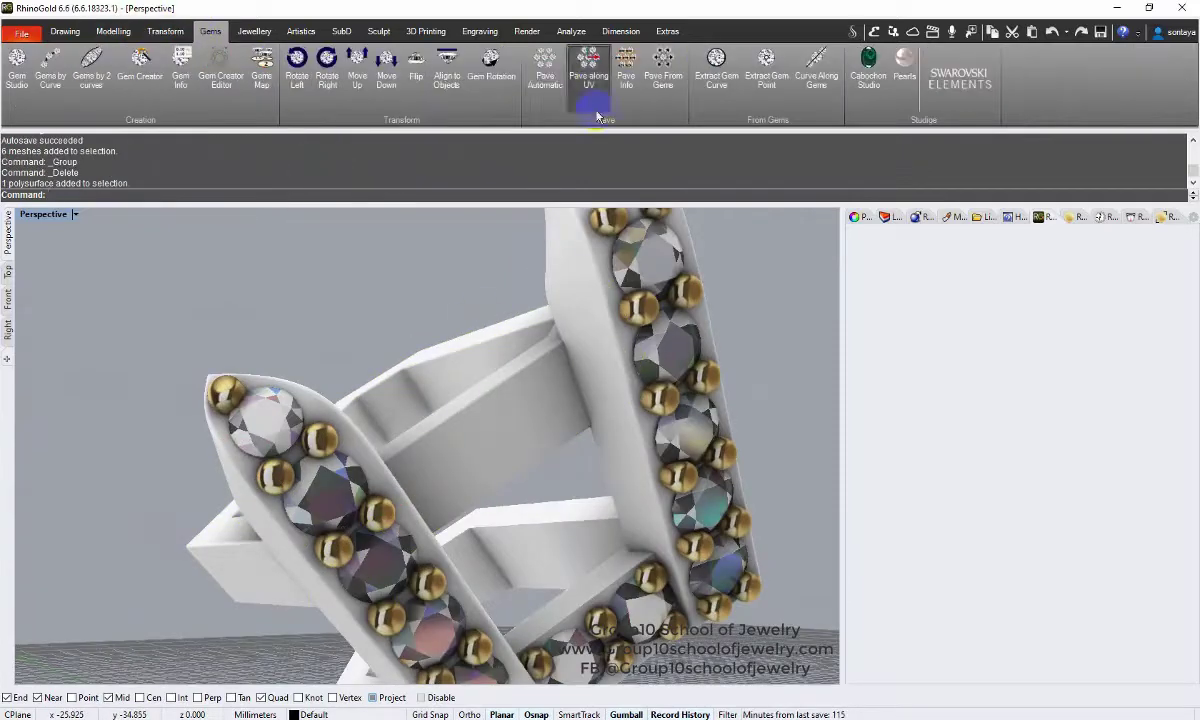
click(545, 65)
click(540, 430)
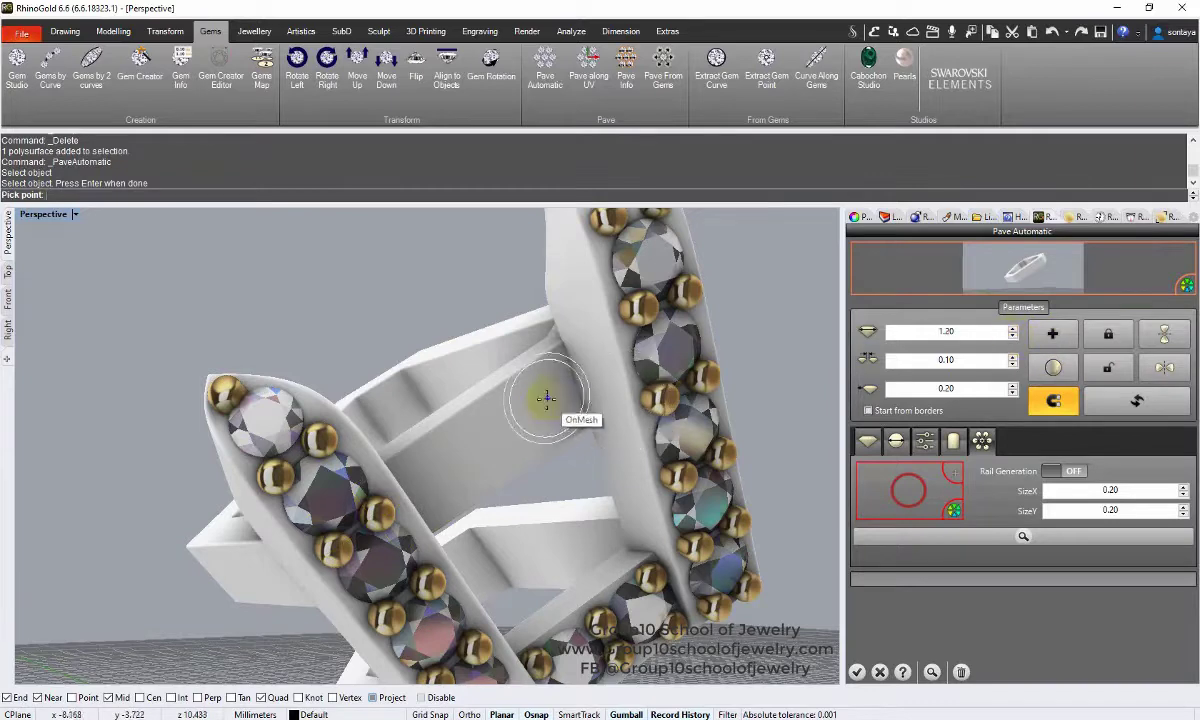
key(Return)
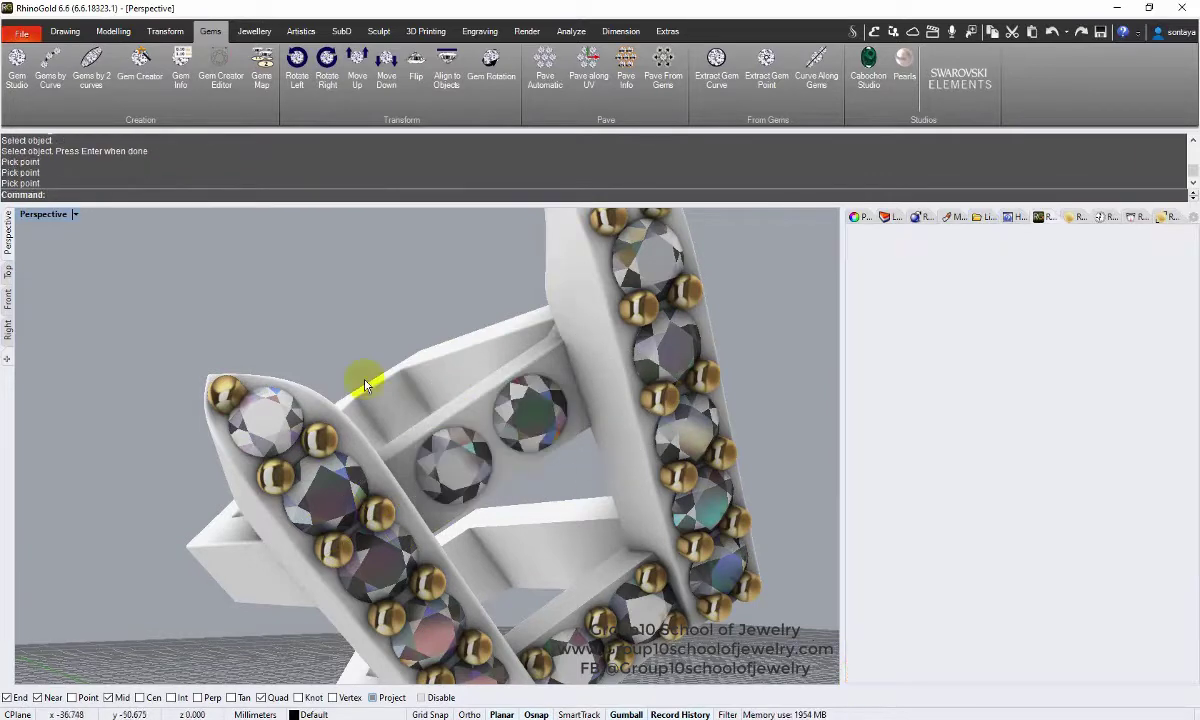
click(362, 375)
click(416, 293)
Set the new crossbar gems with 14K On Gem prongs
click(256, 32)
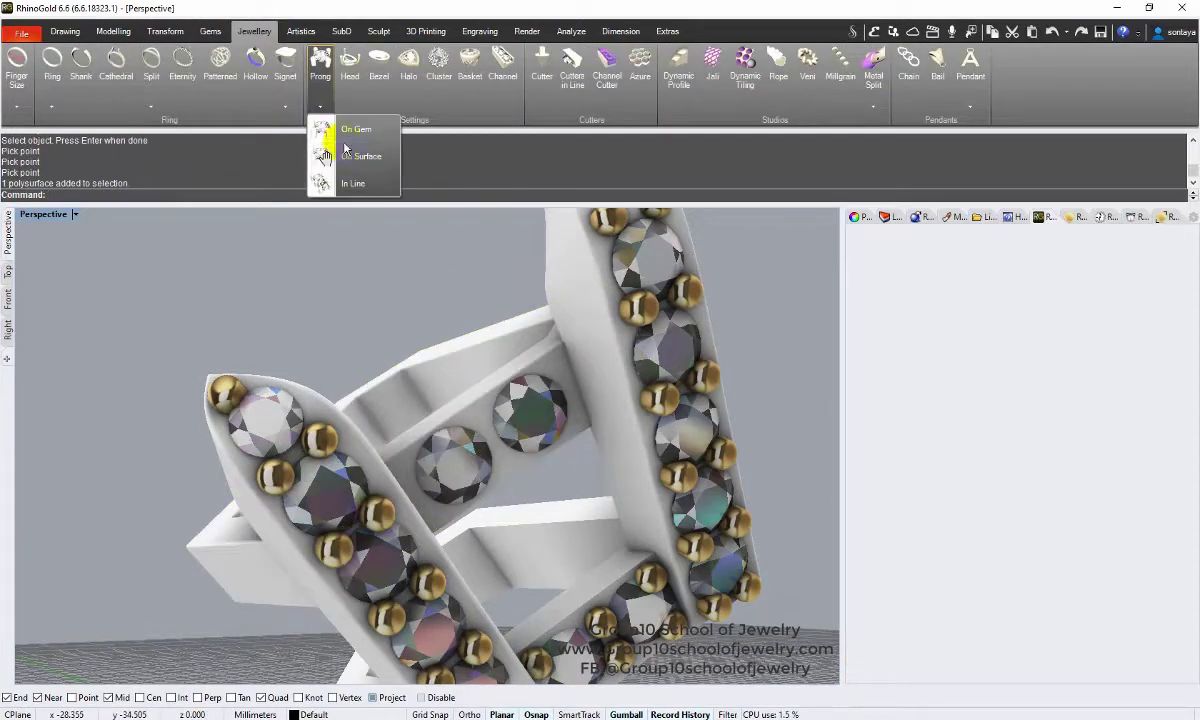
click(344, 146)
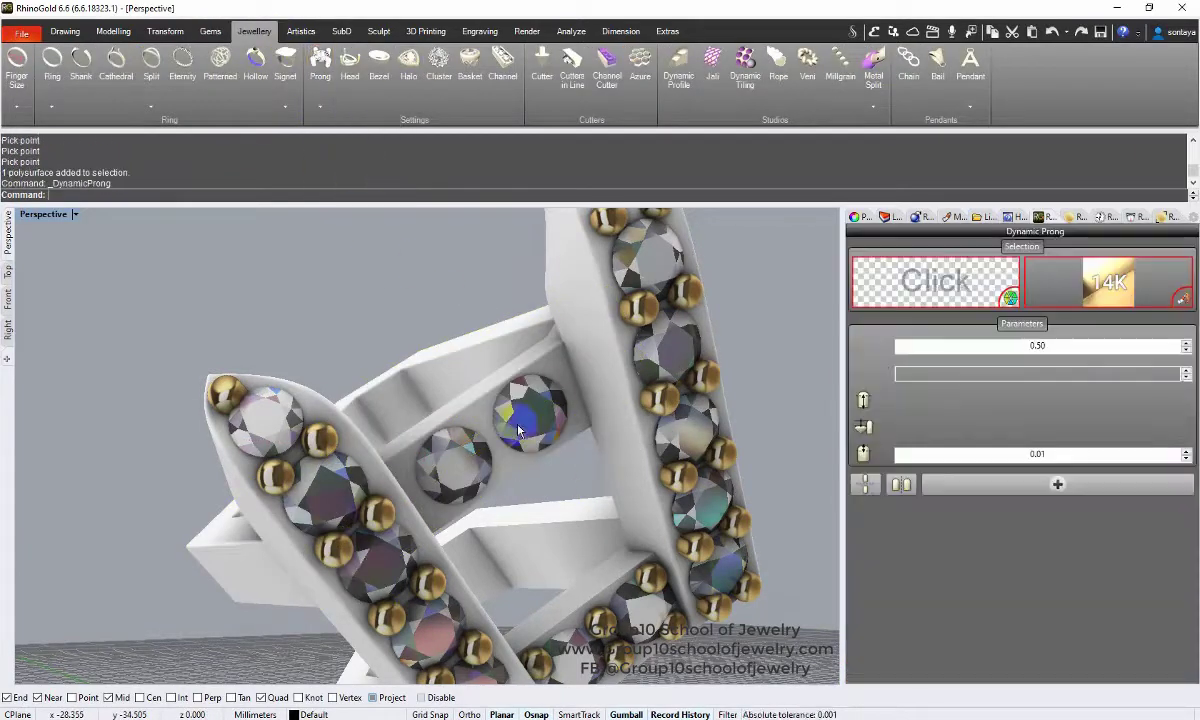
right_click(754, 388)
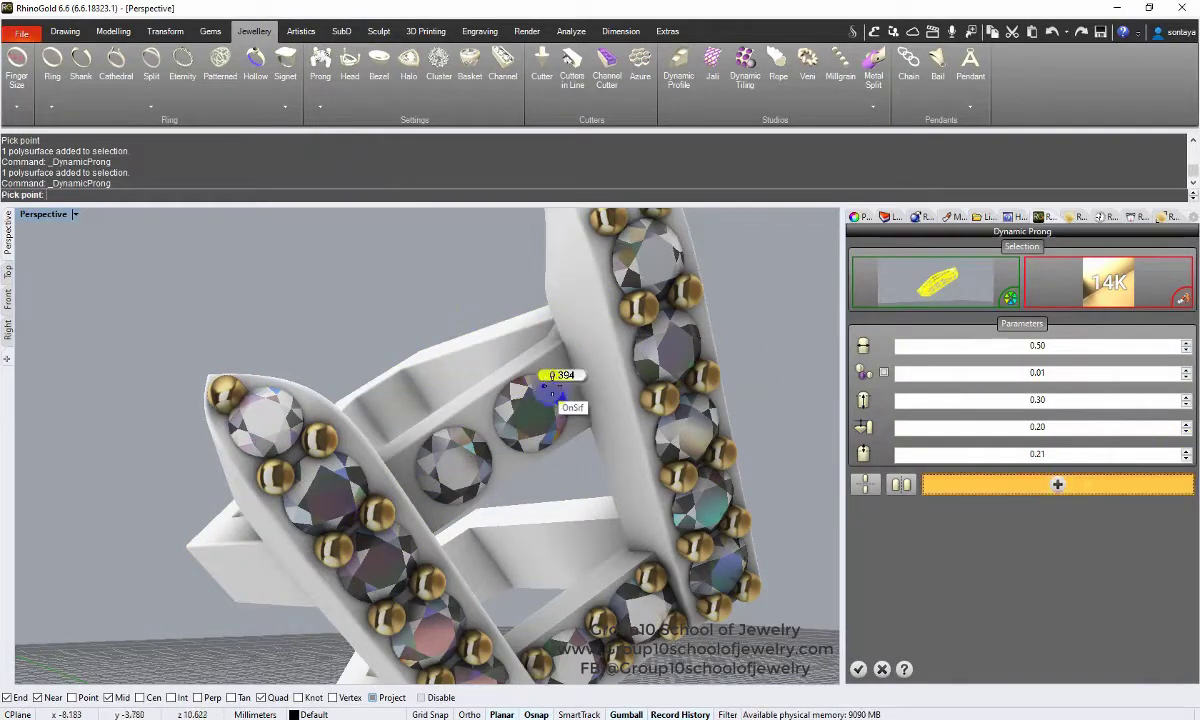
click(548, 389)
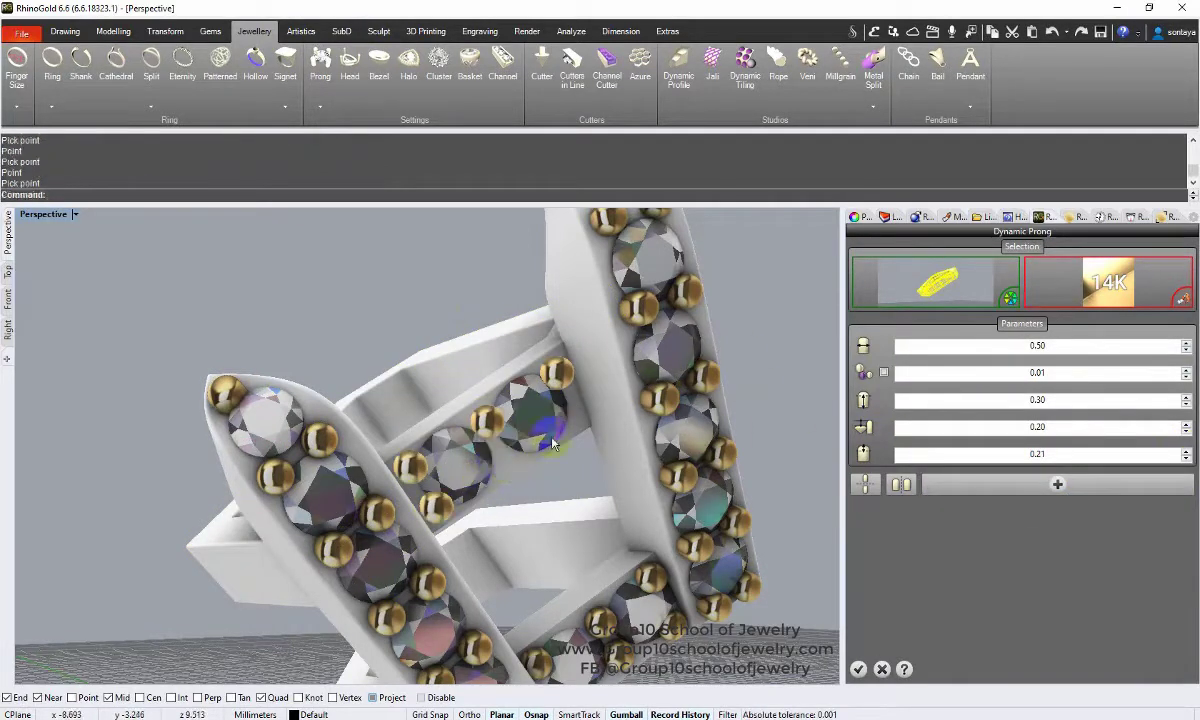
click(858, 667)
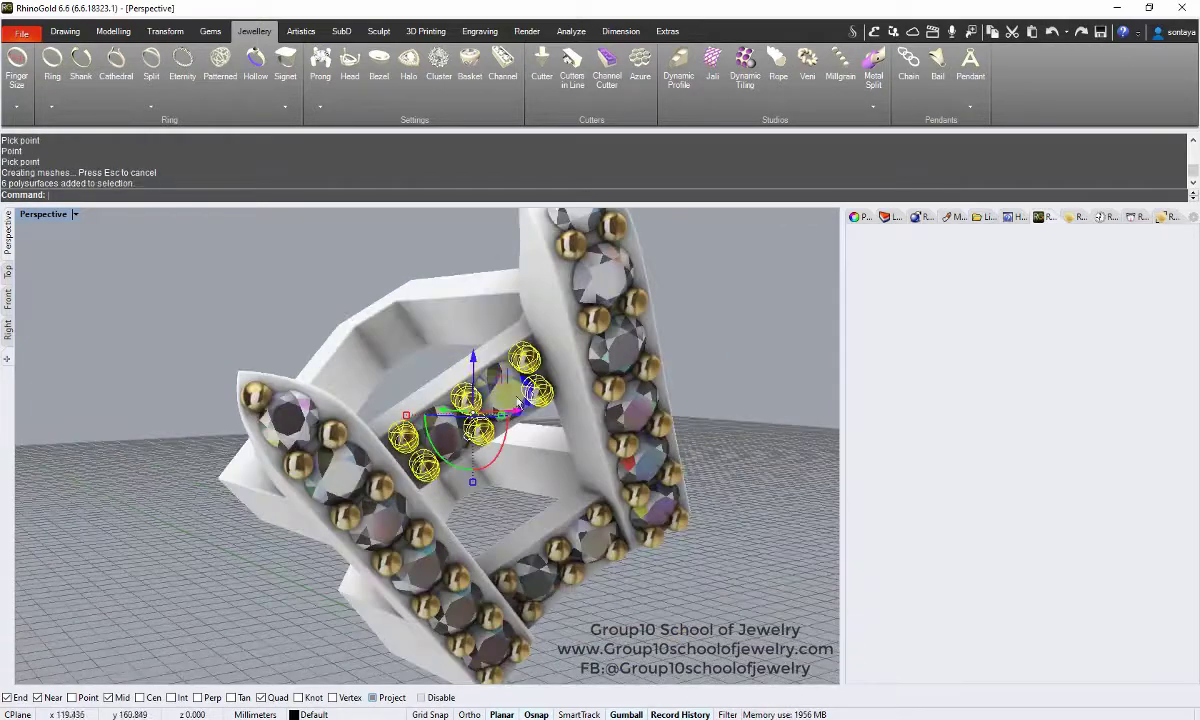
shift+click(592, 570)
Window-select the crossbar's gems and prongs and mirror them across X with MirrorX
click(603, 589)
scroll(603, 589, down, 3)
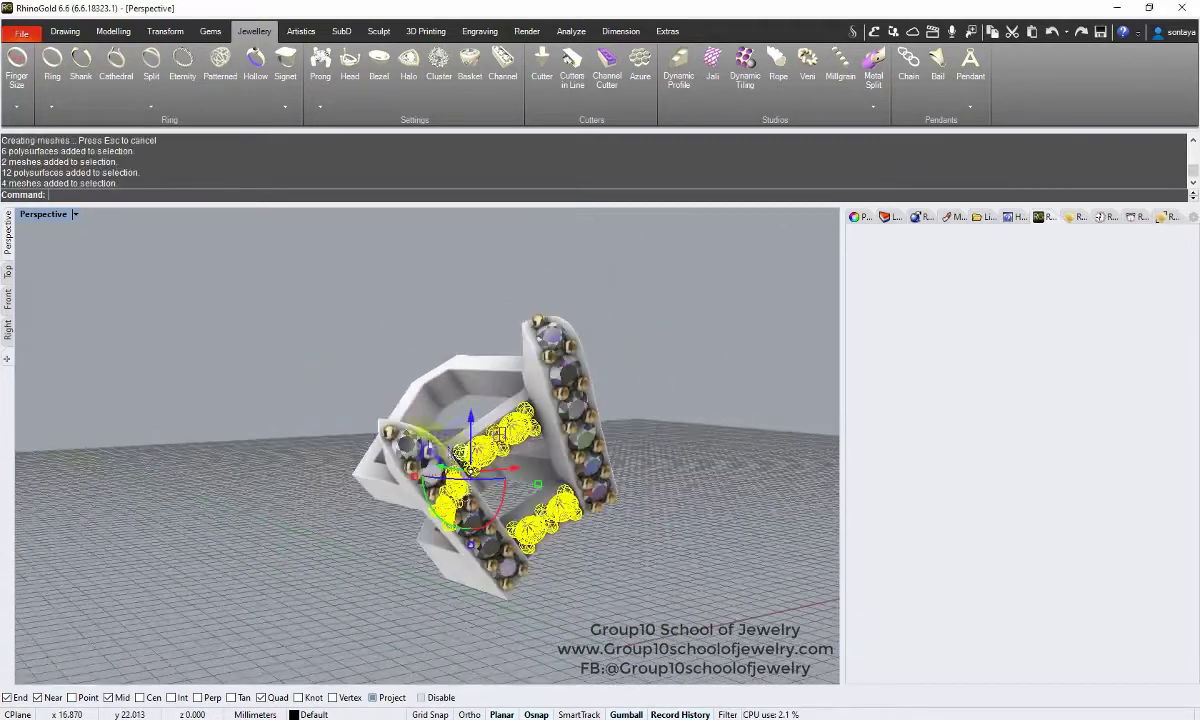
right_drag(603, 589, 457, 420)
key(Escape)
scroll(481, 447, up, 5)
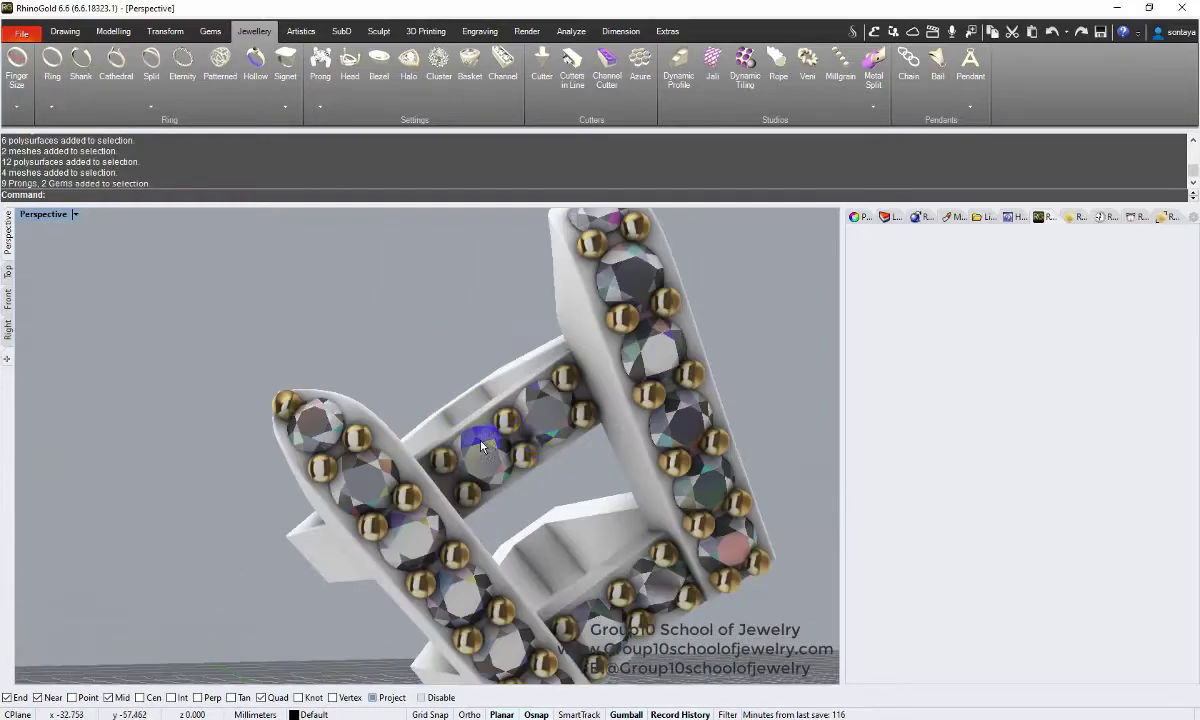
drag(621, 546, 621, 546)
scroll(600, 500, down, 5)
click(165, 31)
click(135, 65)
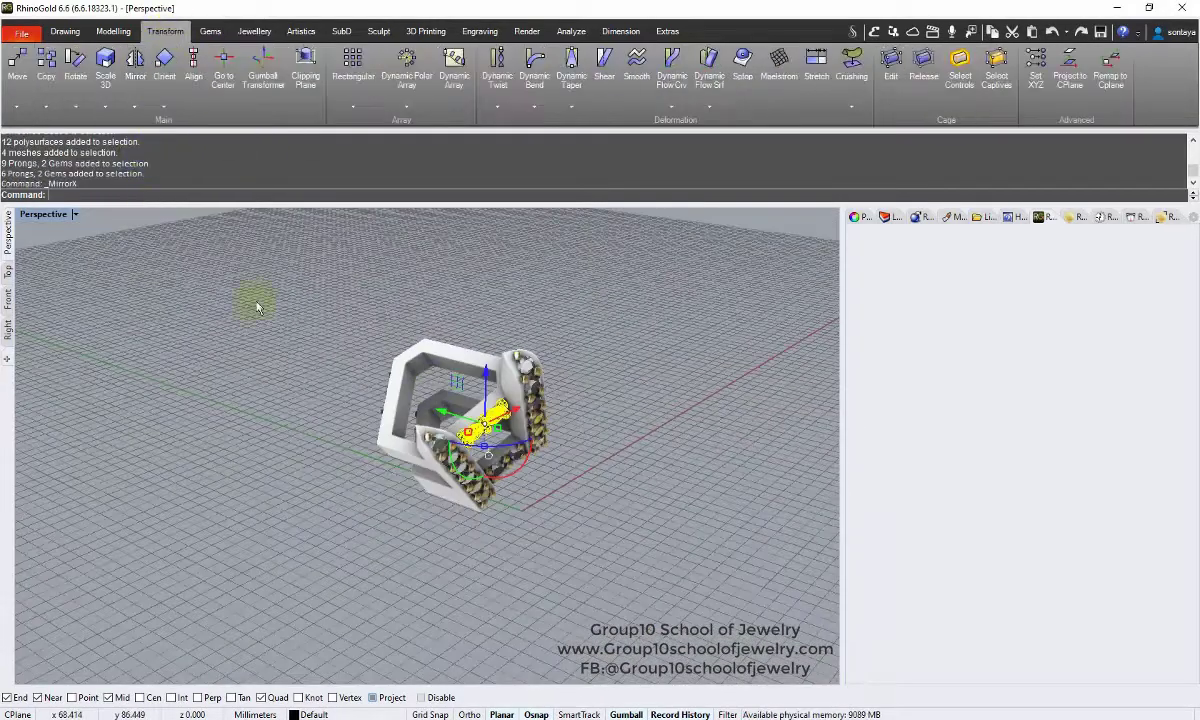
mouse_move(254, 300)
right_down()
mouse_move(470, 440)
mouse_move(394, 359)
mouse_move(537, 372)
right_up()
Orbit around the ring and select a blade's gems among the overlapping objects
click(537, 372)
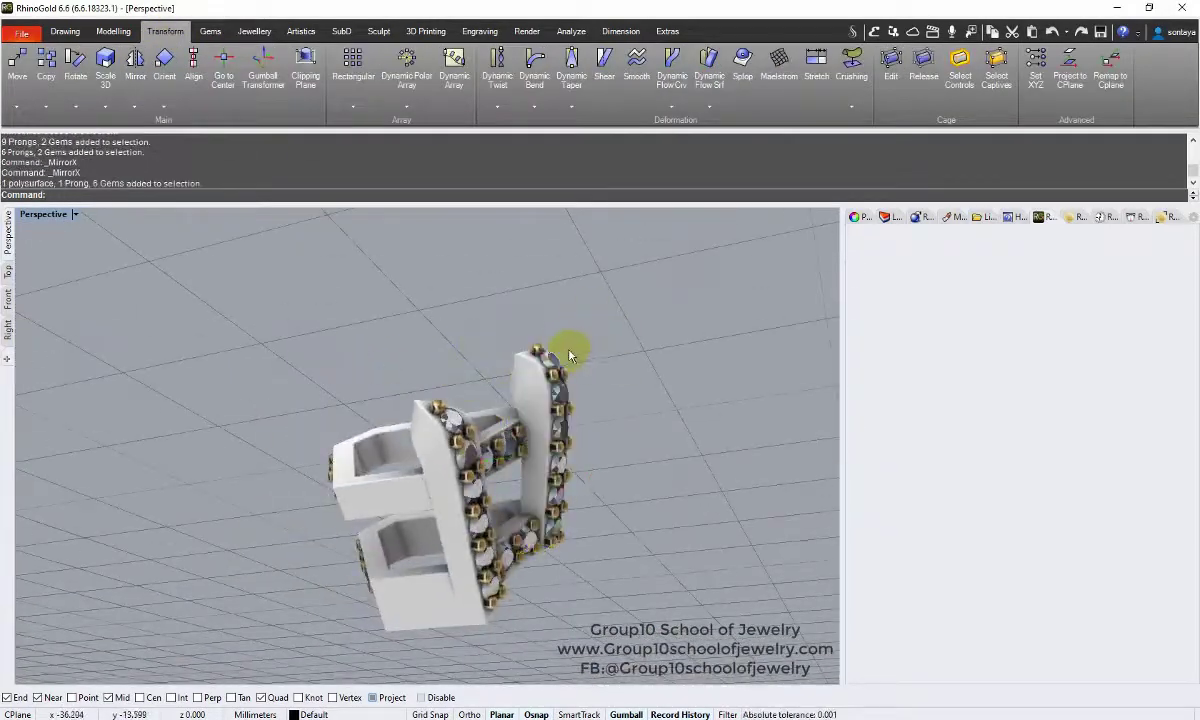
mouse_move(613, 333)
right_down()
mouse_move(466, 437)
mouse_move(521, 381)
right_up()
mouse_move(738, 613)
right_down()
mouse_move(592, 538)
mouse_move(525, 410)
mouse_move(415, 434)
right_up()
scroll(415, 434, up, 3)
click(451, 345)
click(522, 389)
scroll(657, 378, down, 5)
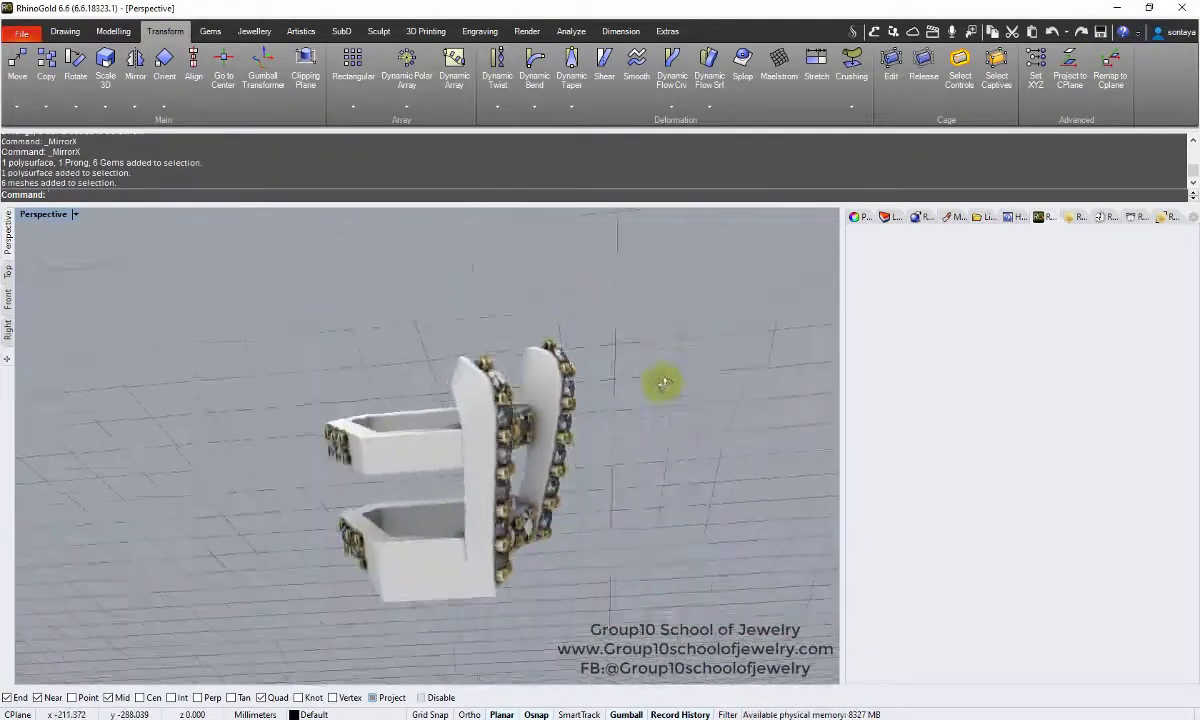
mouse_move(657, 378)
right_down()
mouse_move(689, 372)
mouse_move(478, 495)
mouse_move(536, 391)
mouse_move(485, 402)
right_up()
scroll(485, 402, up, 3)
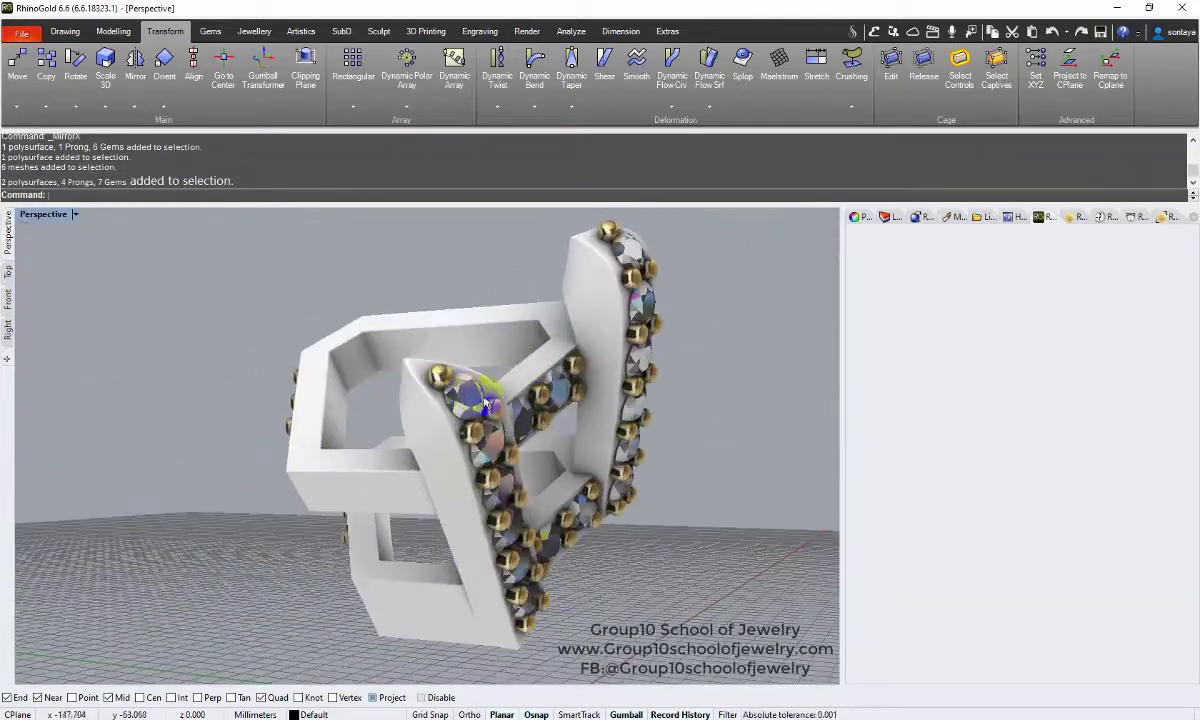
middle_click(475, 397)
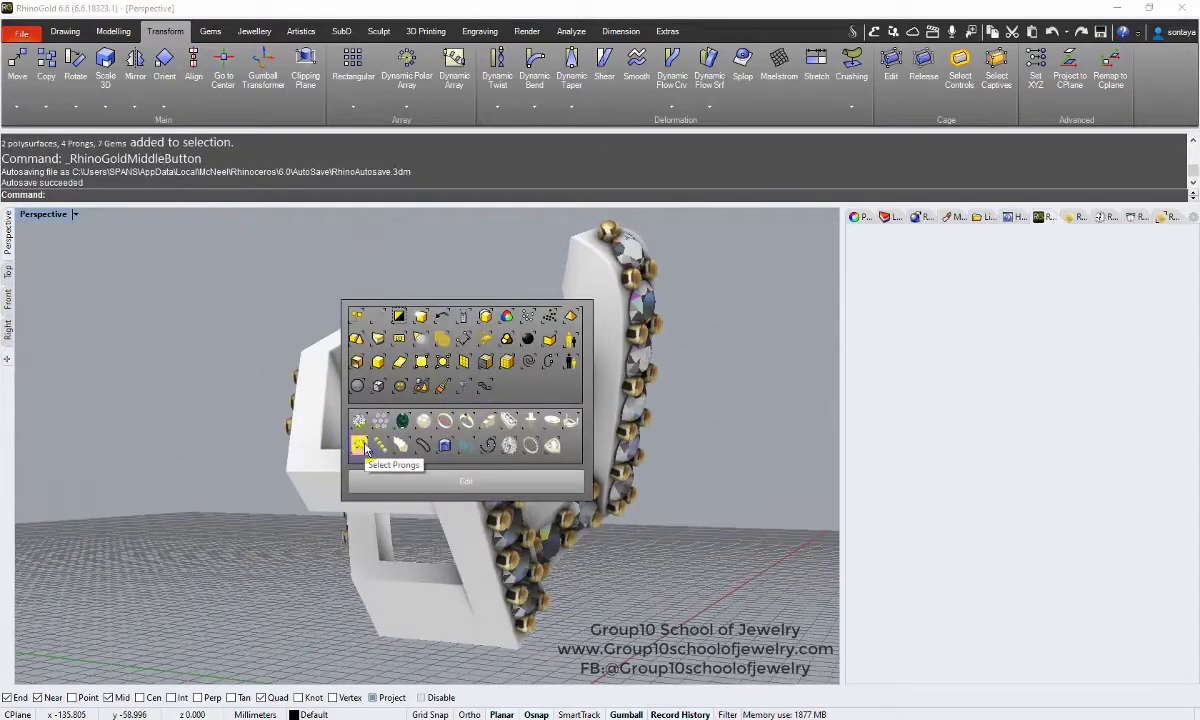
Select the crossbar pavé gem groups and hide them
click(397, 436)
right_drag(470, 350, 350, 362)
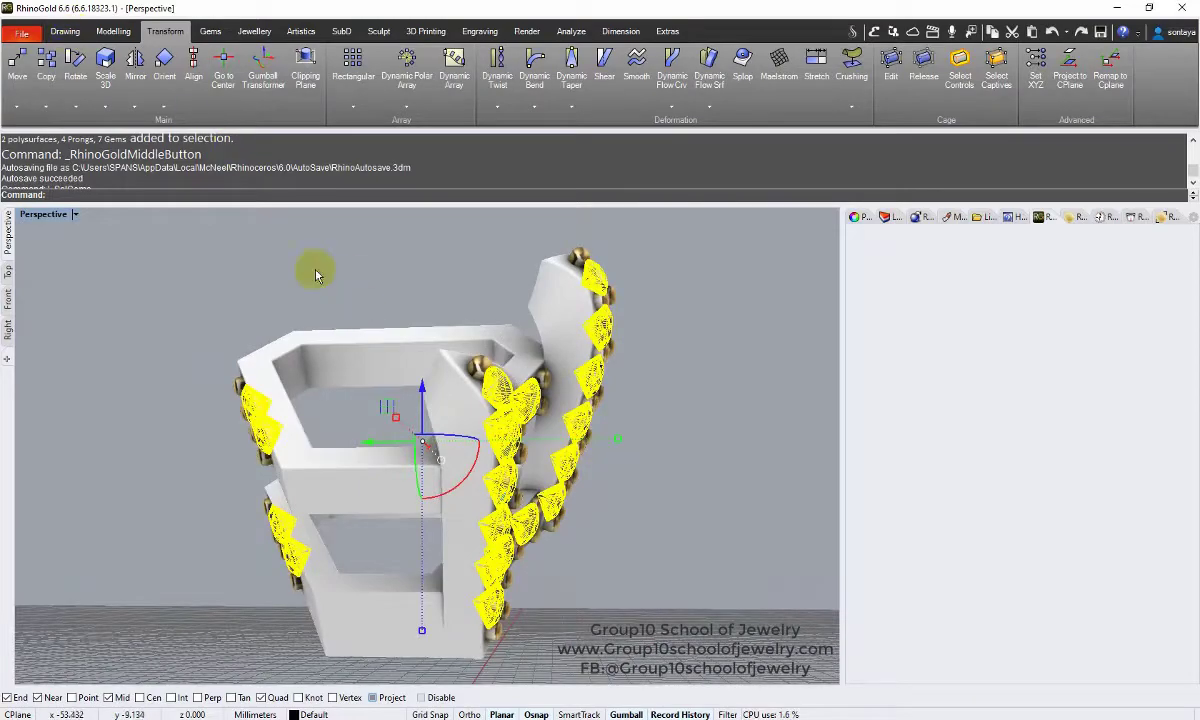
mouse_move(316, 275)
right_down()
mouse_move(469, 357)
mouse_move(402, 343)
mouse_move(322, 464)
mouse_move(357, 369)
right_up()
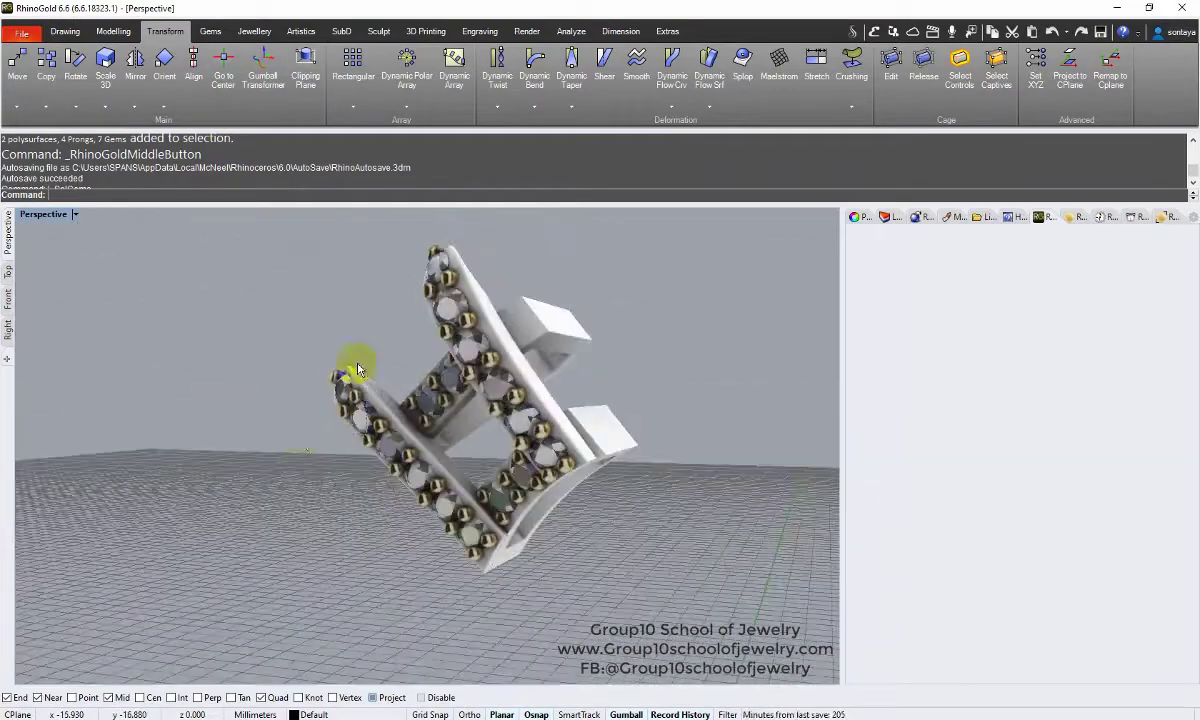
click(357, 369)
right_drag(295, 407, 470, 400)
click(489, 412)
click(510, 418)
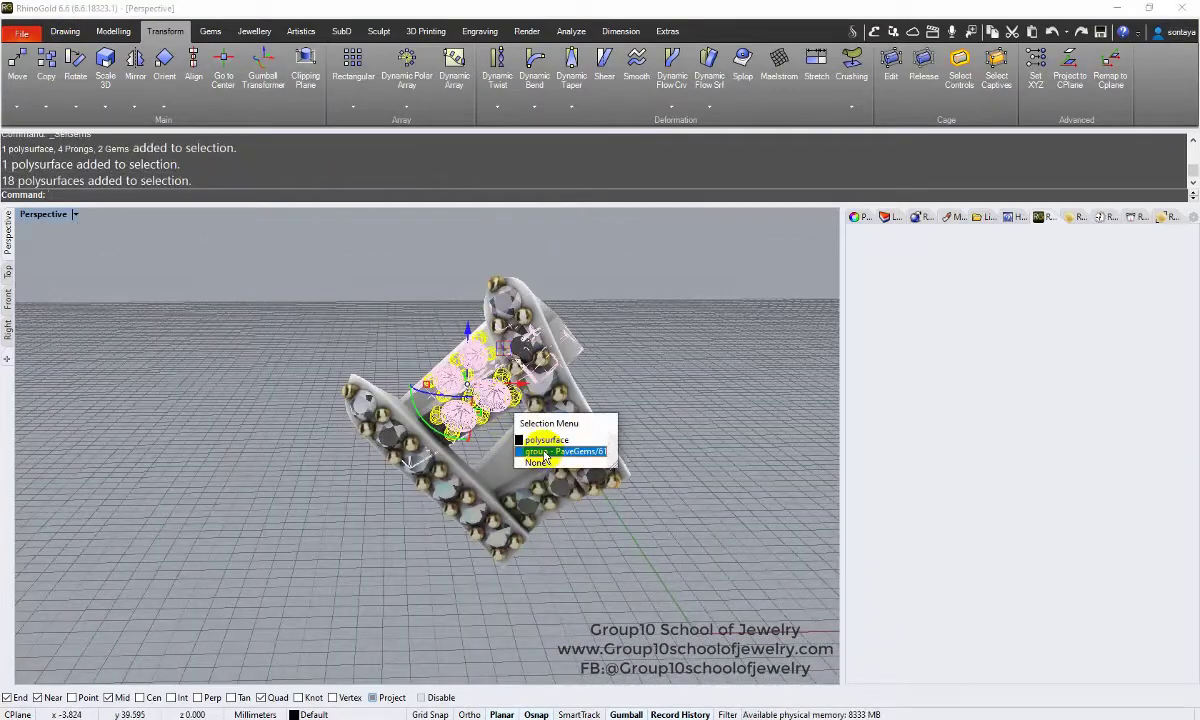
click(545, 457)
right_drag(545, 457, 544, 496)
click(571, 500)
click(600, 532)
right_drag(600, 532, 450, 450)
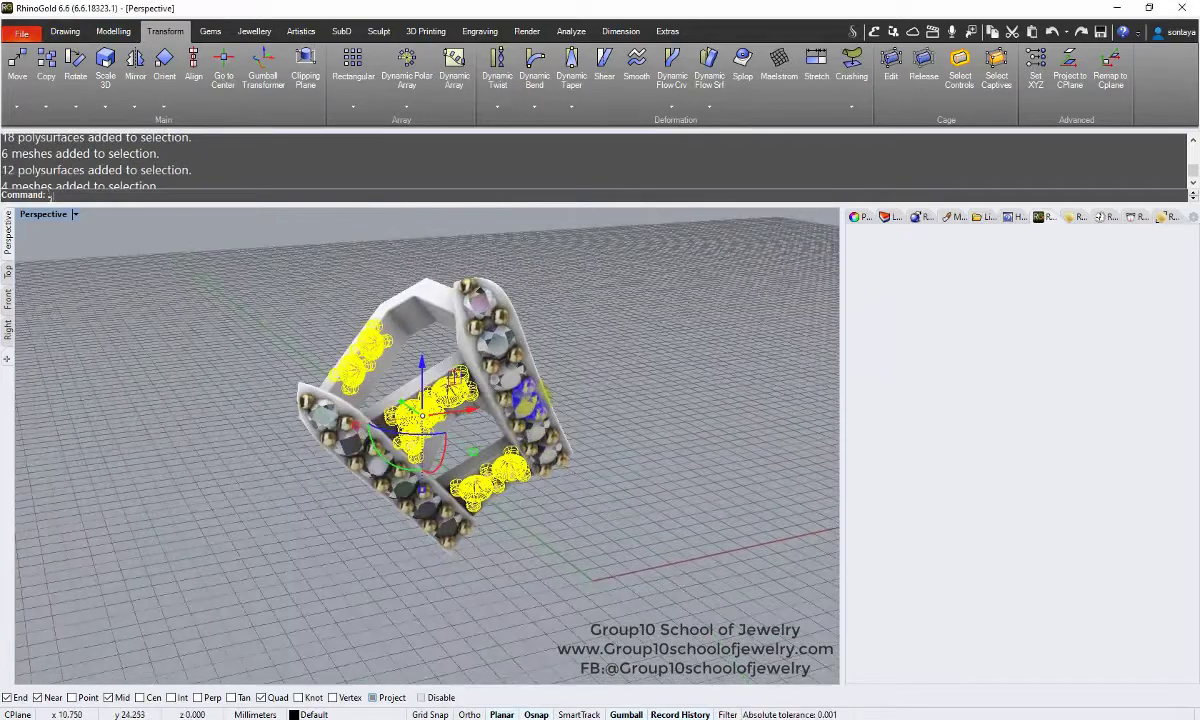
key(ctrl+h)
Mirror the blade's gems and prongs across X onto the ring's opposite side
right_drag(383, 394, 420, 330)
drag(350, 255, 536, 490)
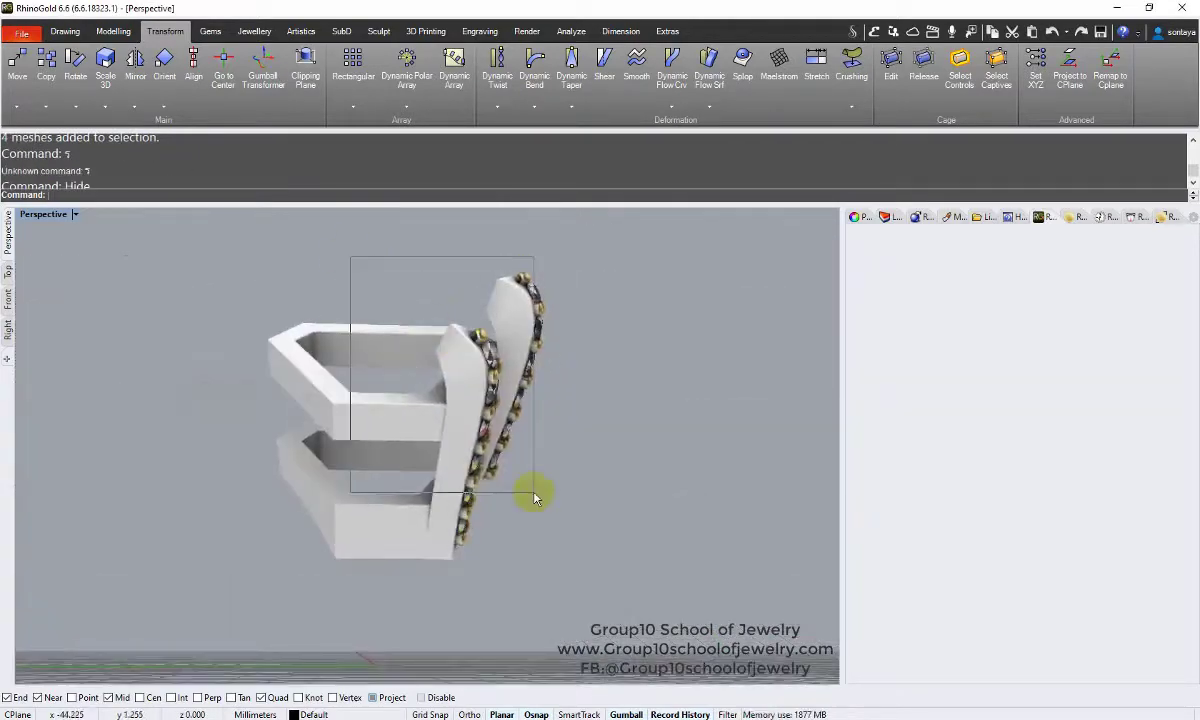
click(135, 105)
click(162, 179)
Inspect the mirrored blade, then undo the mirror
right_drag(260, 330, 321, 375)
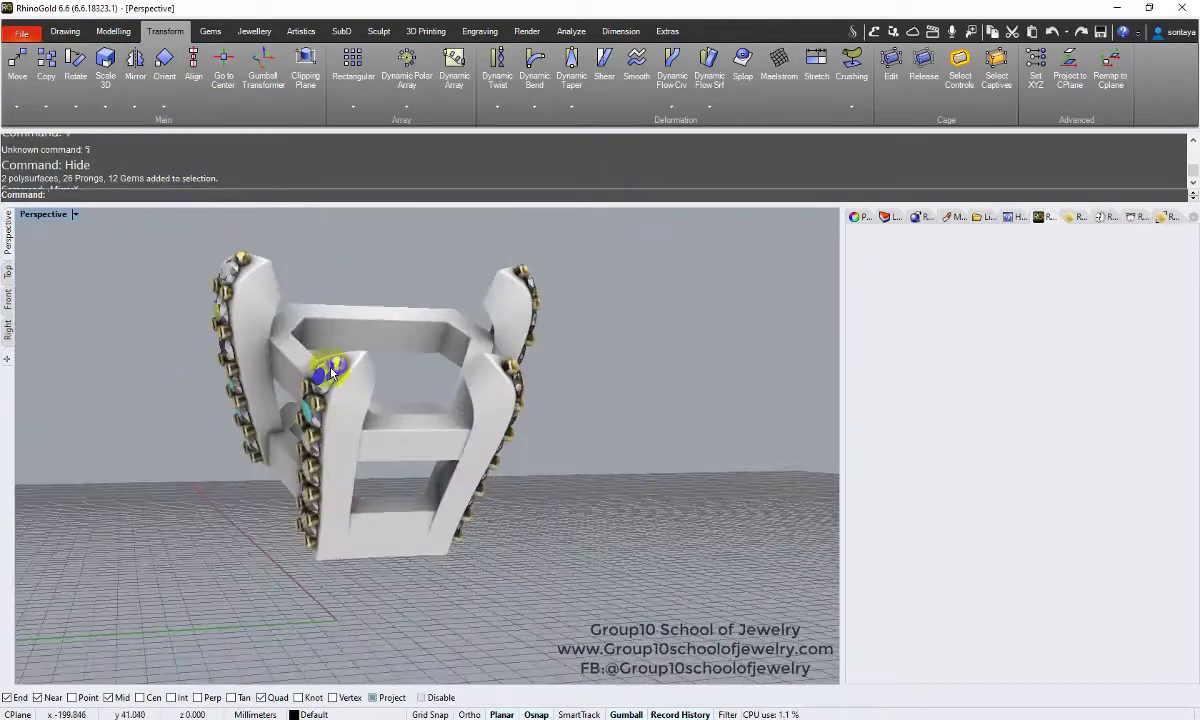
middle_click(238, 395)
mouse_move(238, 395)
right_down()
mouse_move(607, 288)
mouse_move(627, 350)
right_up()
key(ctrl+z)
Create Cutter Studio cutters (cutter 002) under the six gems on the first blade
click(510, 300)
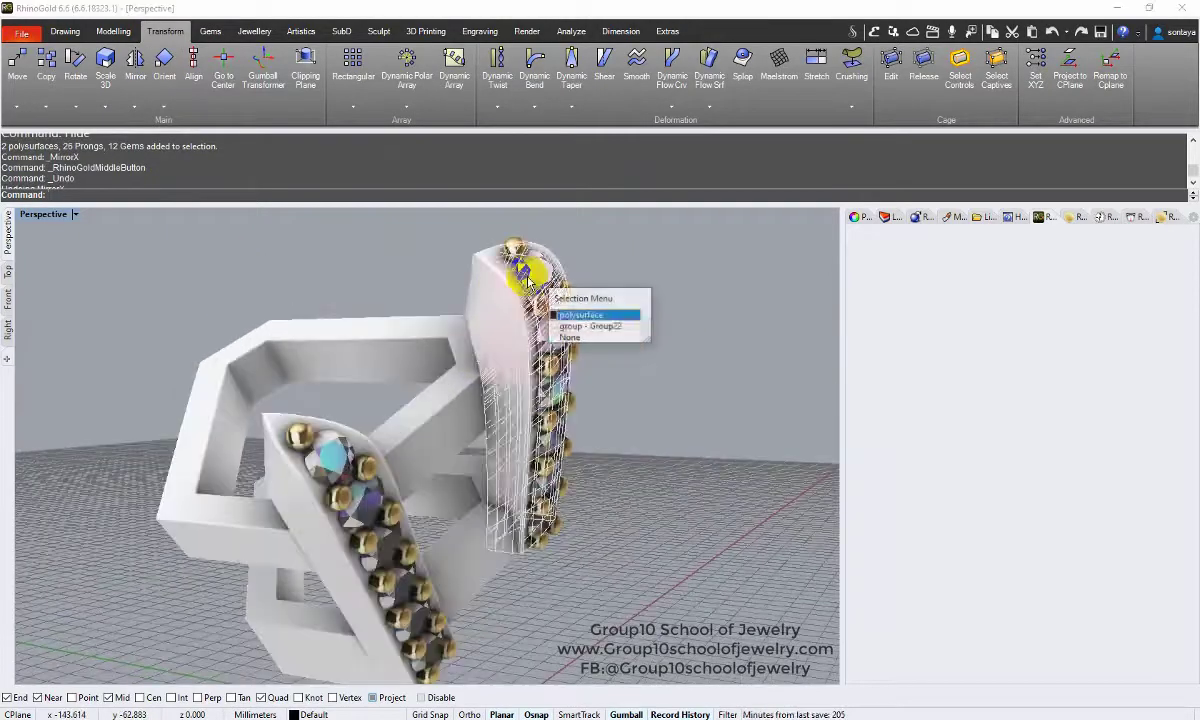
click(560, 318)
middle_click(620, 280)
click(254, 31)
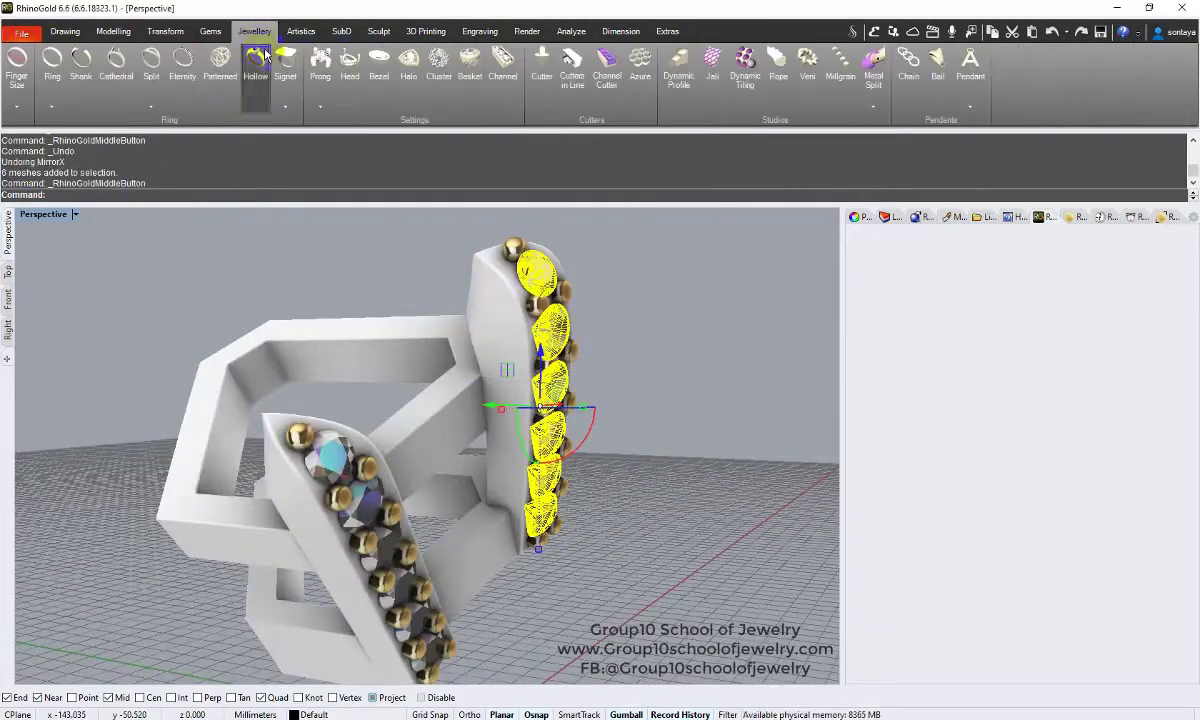
click(552, 63)
mouse_move(646, 406)
right_down()
mouse_move(565, 335)
mouse_move(345, 440)
mouse_move(450, 400)
right_up()
click(1040, 483)
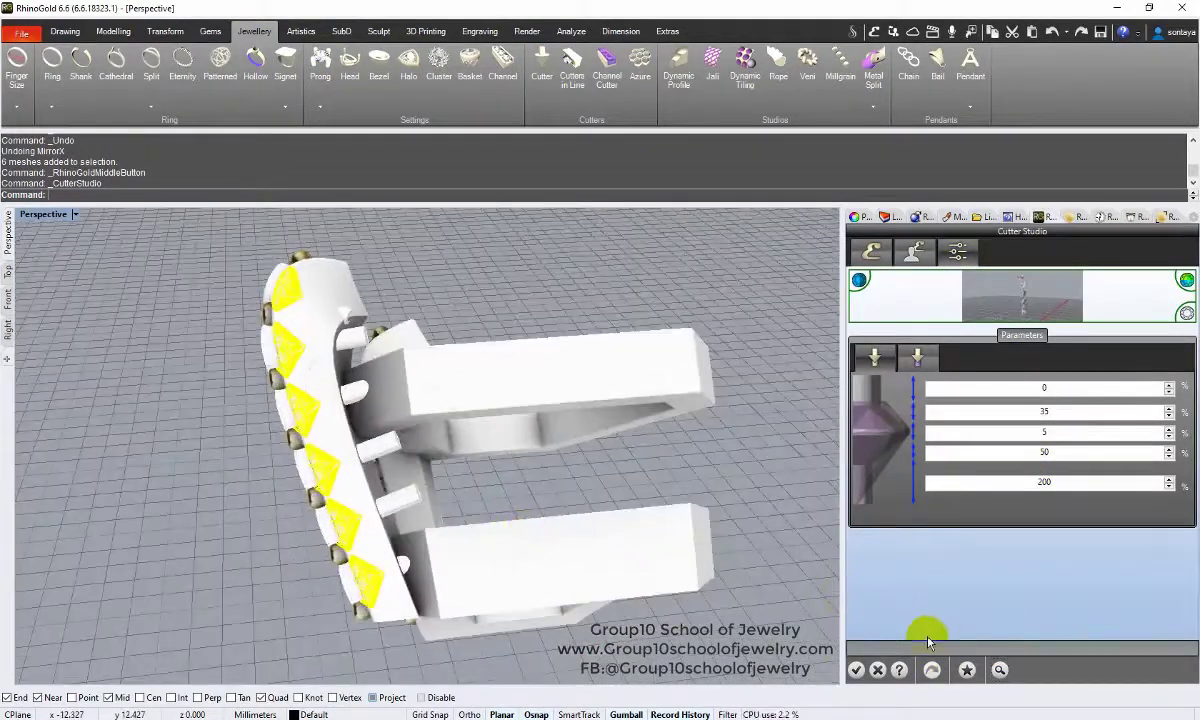
click(856, 670)
Ungroup the new cutters and adjust one of them
right_drag(450, 276, 348, 335)
key(ctrl+shift+g)
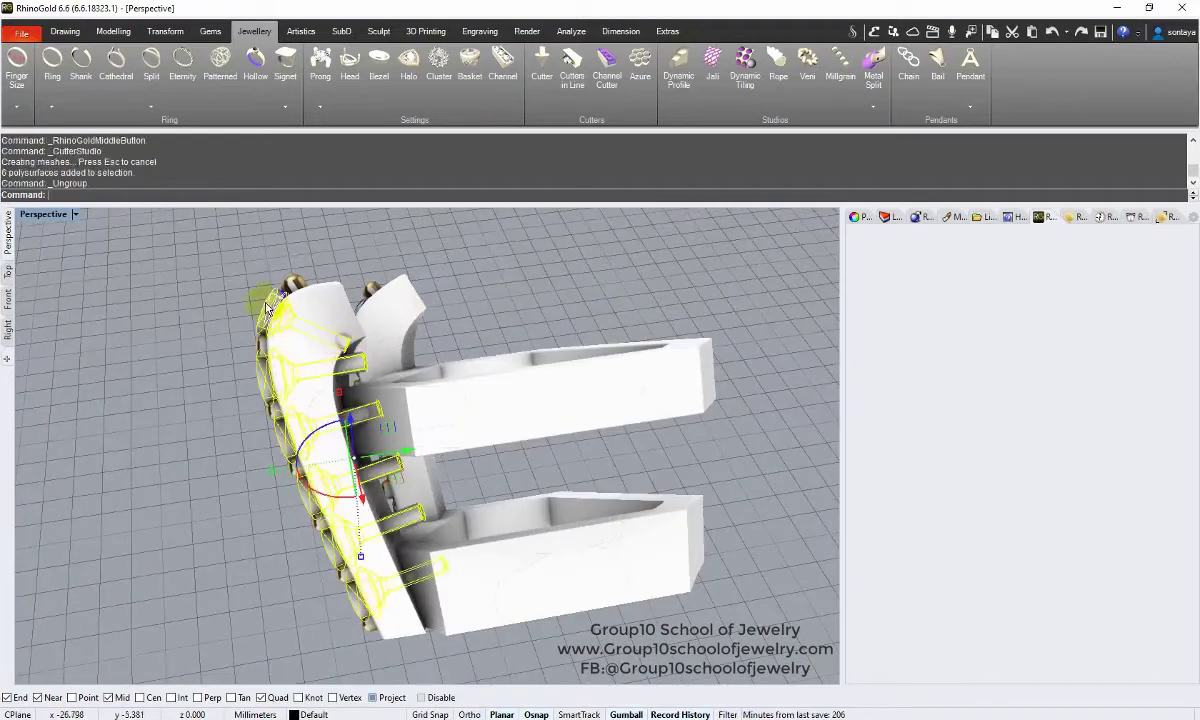
click(280, 305)
middle_click(477, 375)
click(360, 300)
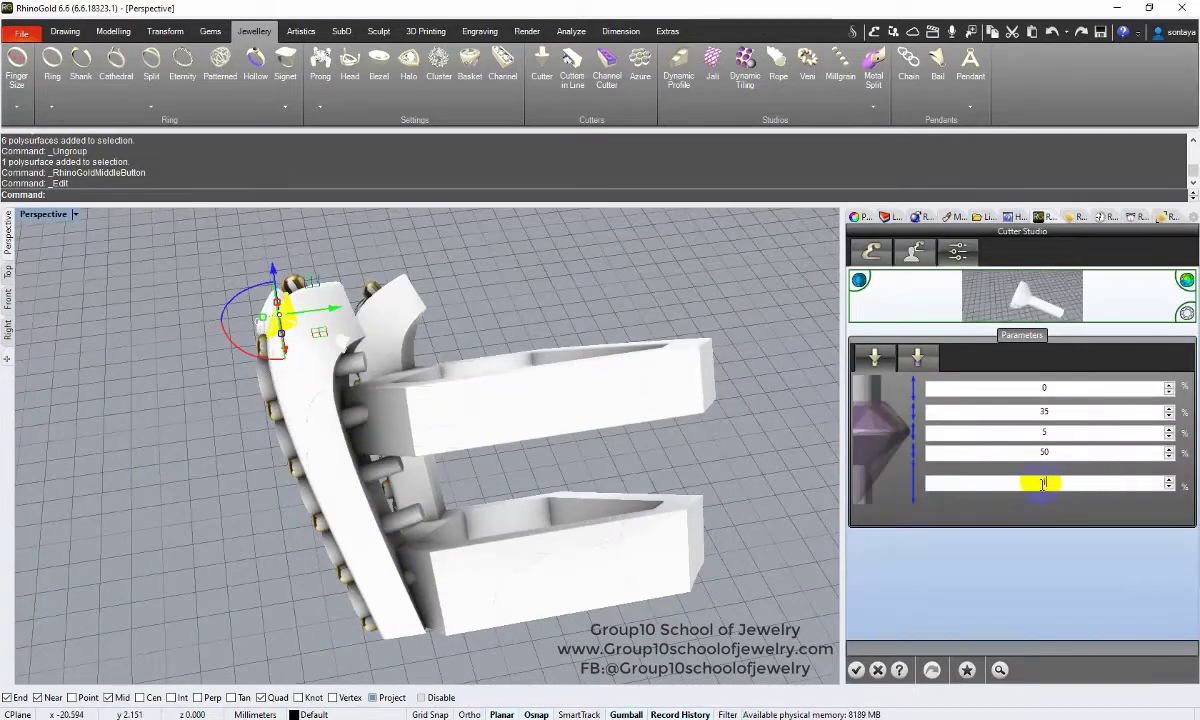
click(856, 670)
Select the gems on the other blade and create cutters under them
right_drag(236, 445, 200, 424)
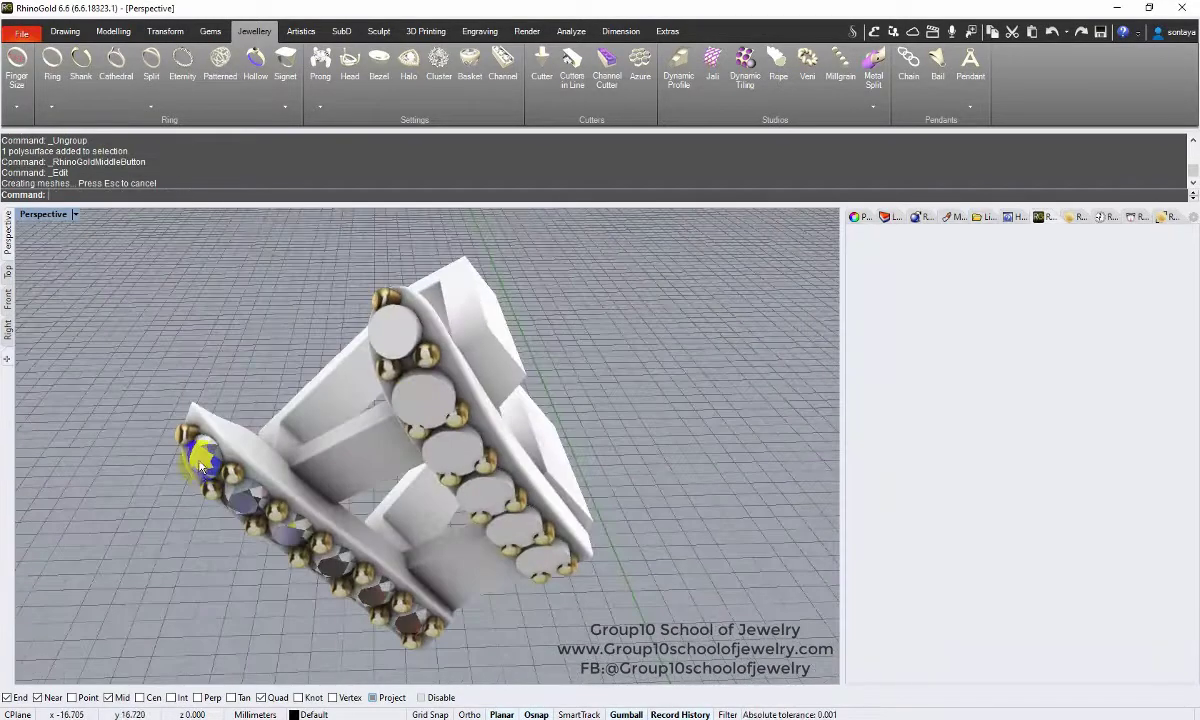
click(200, 470)
scroll(240, 490, up, 3)
click(268, 515)
click(285, 537)
click(340, 488)
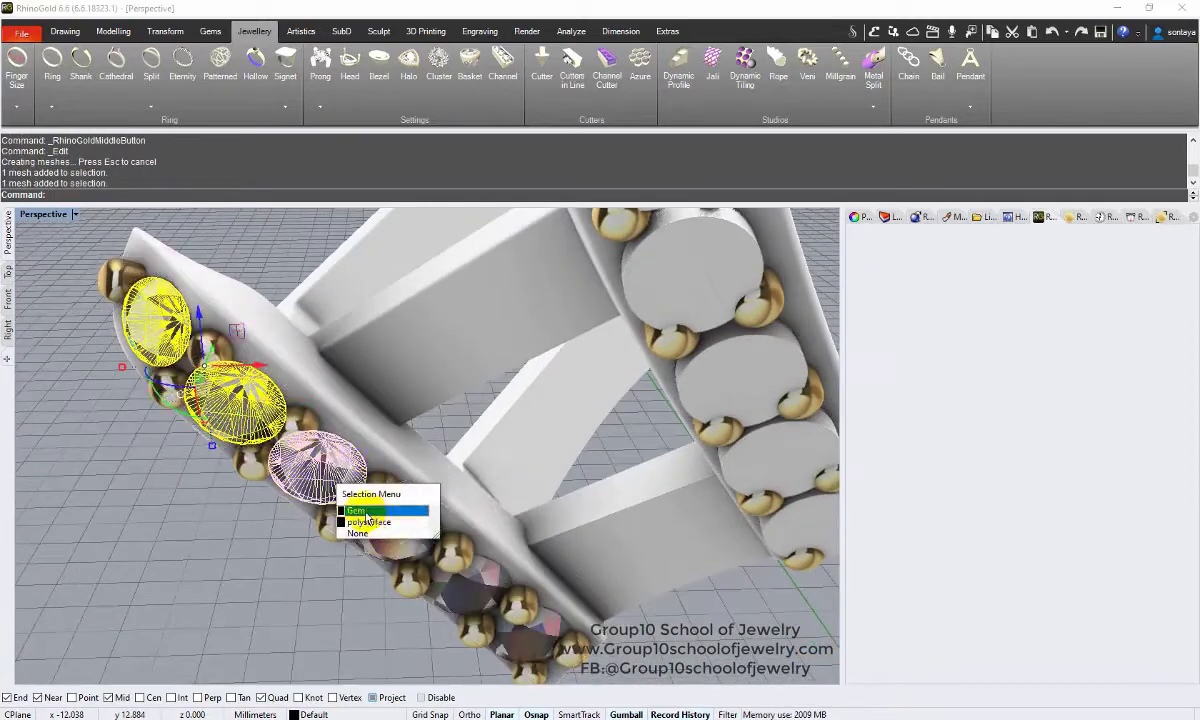
click(362, 509)
click(428, 555)
click(445, 575)
click(480, 612)
click(493, 635)
scroll(430, 430, down, 3)
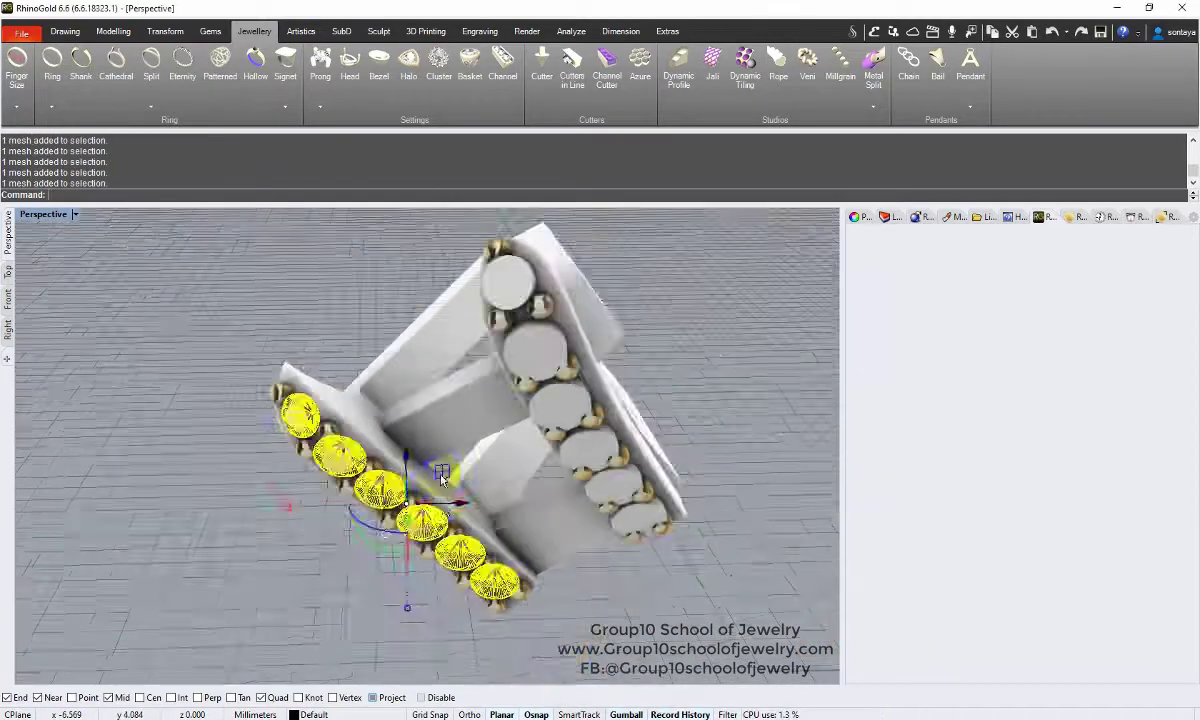
mouse_move(430, 430)
right_down()
mouse_move(375, 380)
mouse_move(477, 348)
mouse_move(555, 410)
mouse_move(515, 432)
right_up()
click(541, 65)
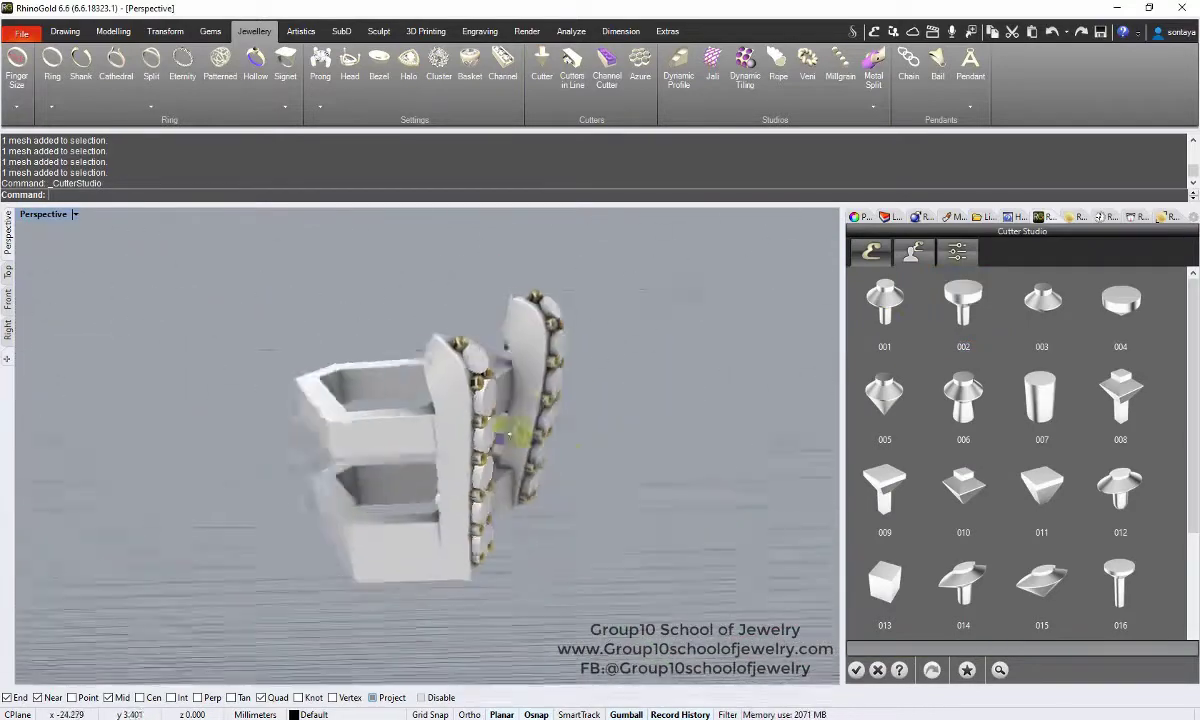
click(857, 669)
Run BooleanDifference (bb) to subtract the cutters from both blade bands
scroll(675, 485, up, 3)
middle_click(627, 335)
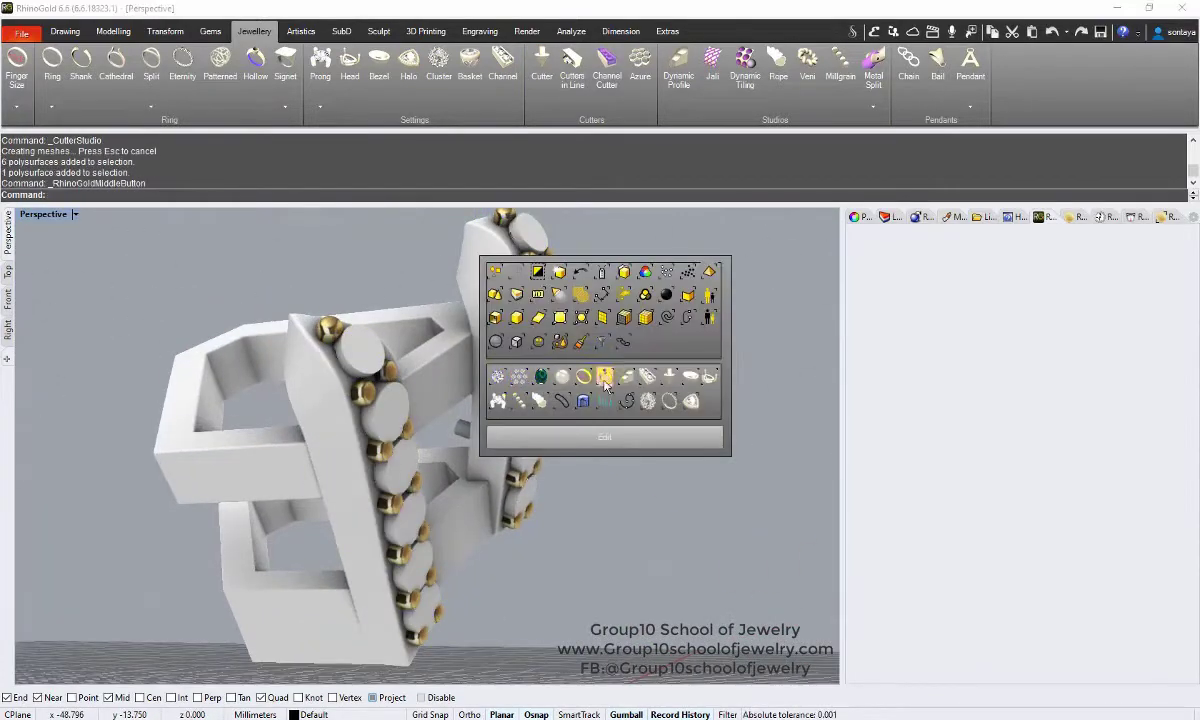
click(590, 378)
key(Escape)
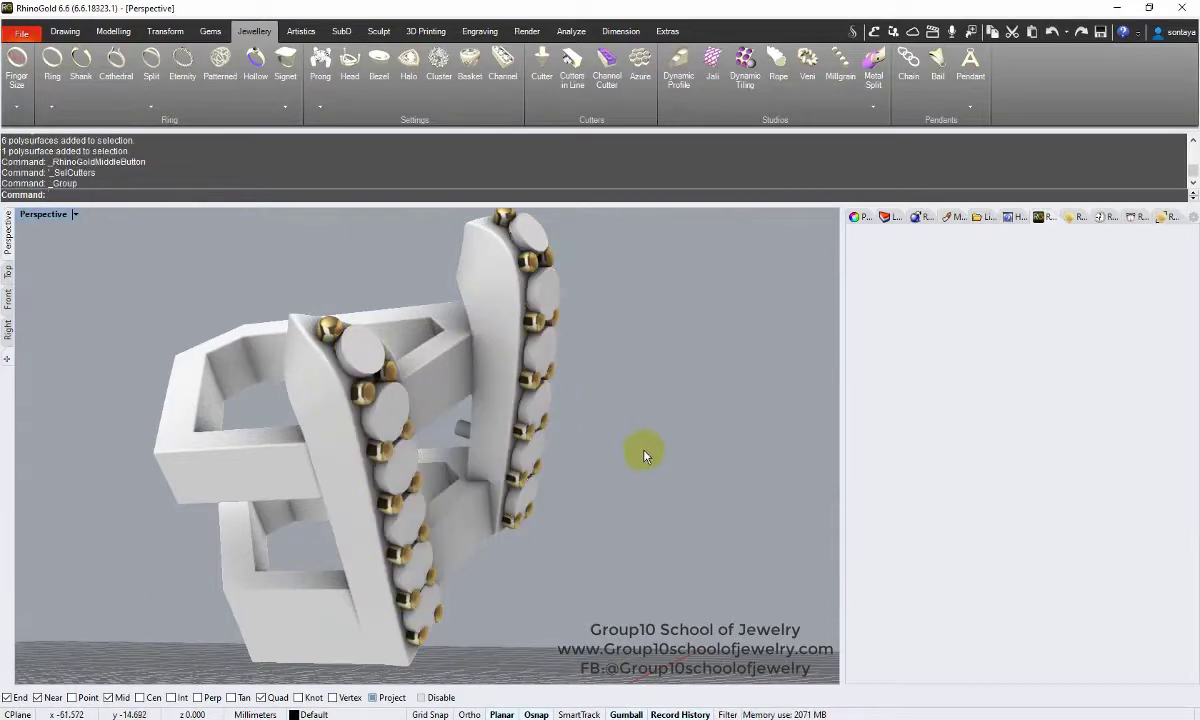
text(bb)
key(Return)
click(362, 270)
click(505, 255)
key(Return)
key(Return)
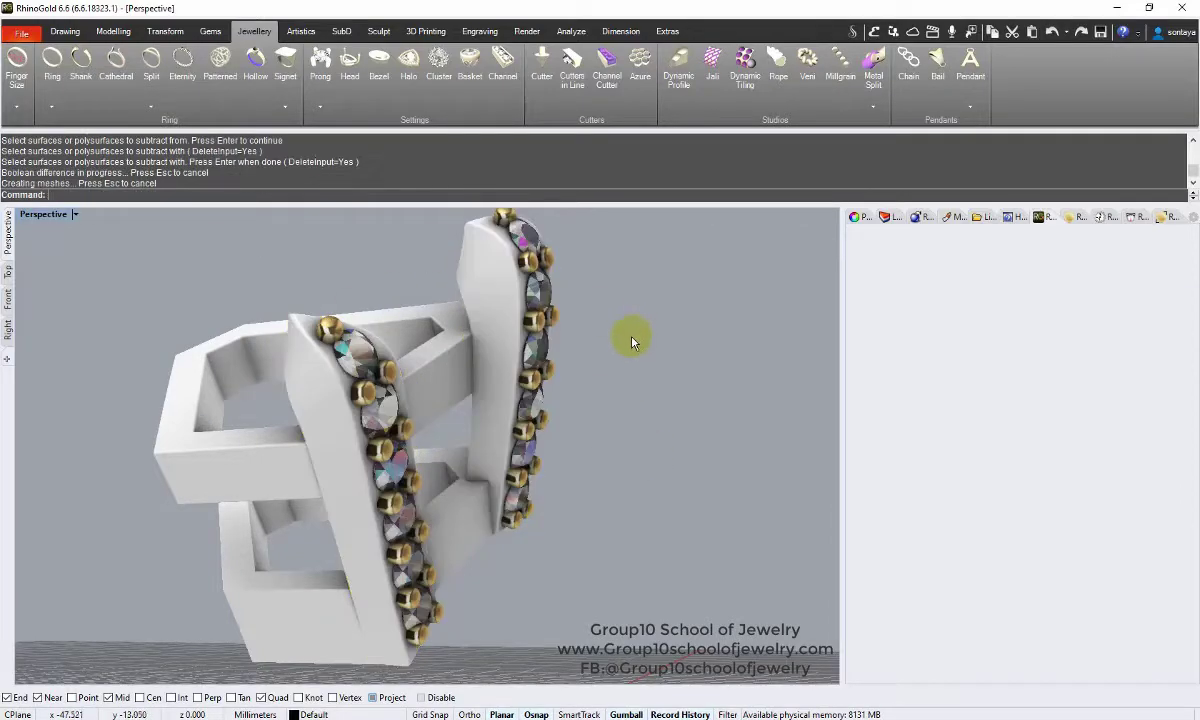
scroll(632, 338, down, 5)
Mirror the cut blades with their gems and prongs across X with Symmetry Vertical
click(166, 31)
click(135, 105)
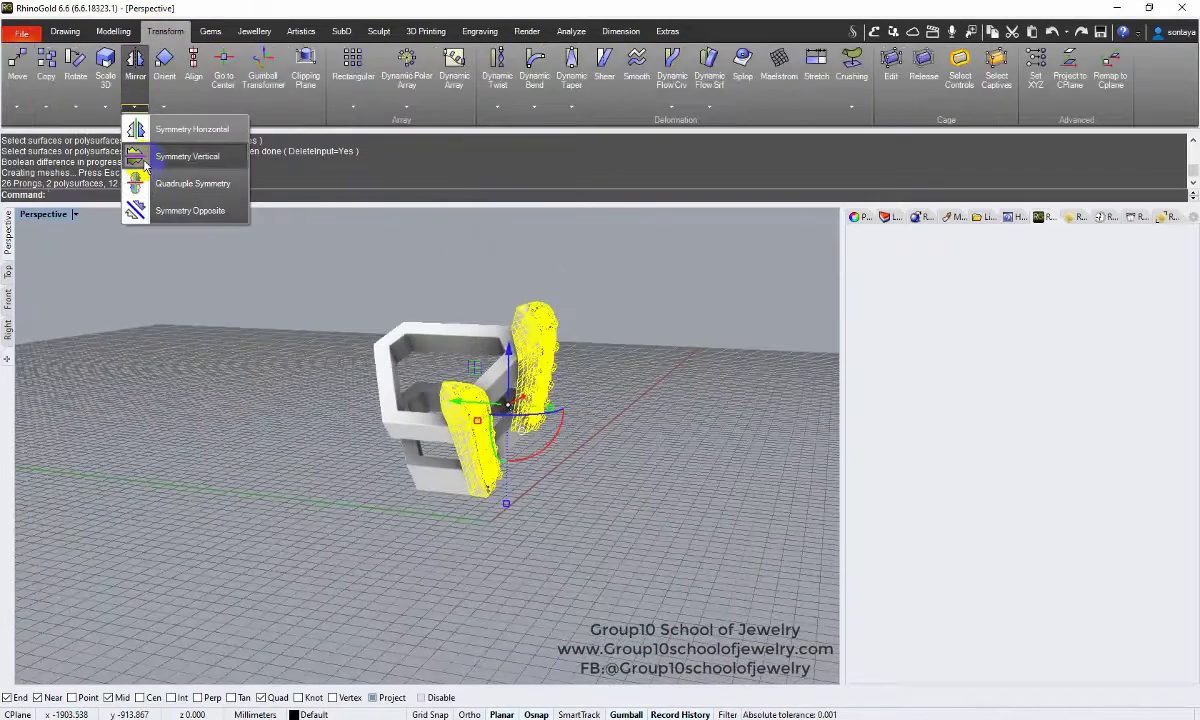
click(180, 127)
Swap hidden objects, select the crossbar prong structure and hide everything else
click(741, 278)
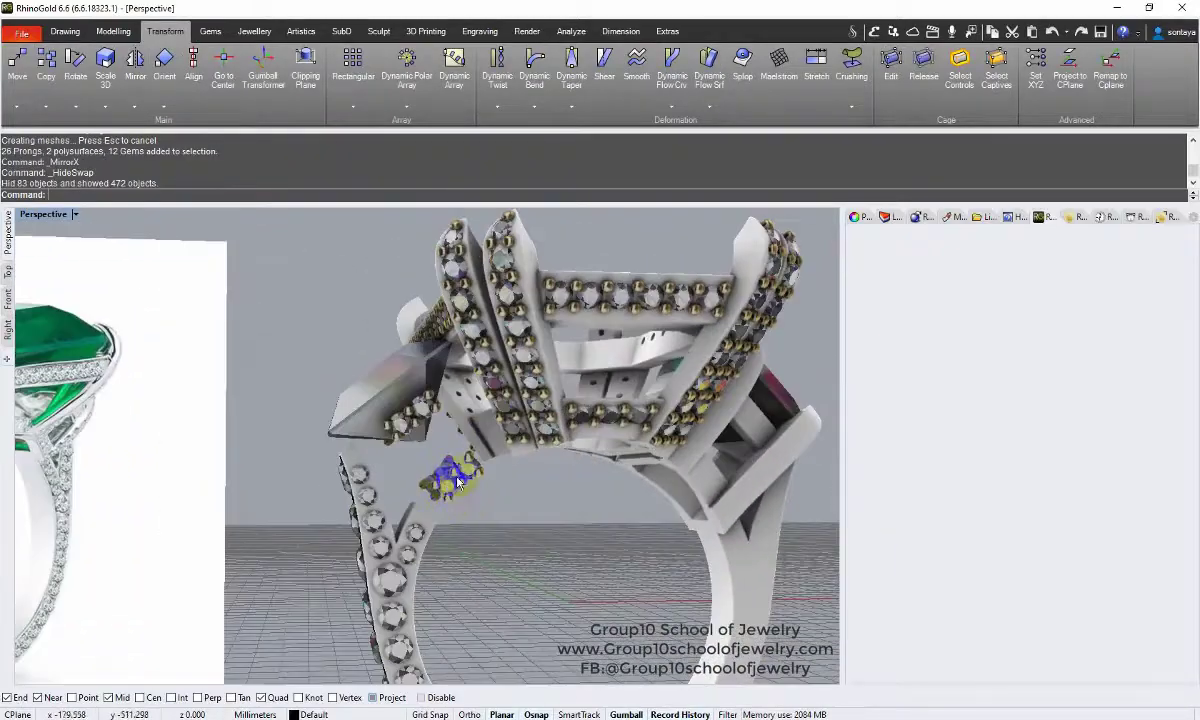
drag(443, 443, 443, 443)
right_drag(443, 443, 760, 230)
middle_click(777, 214)
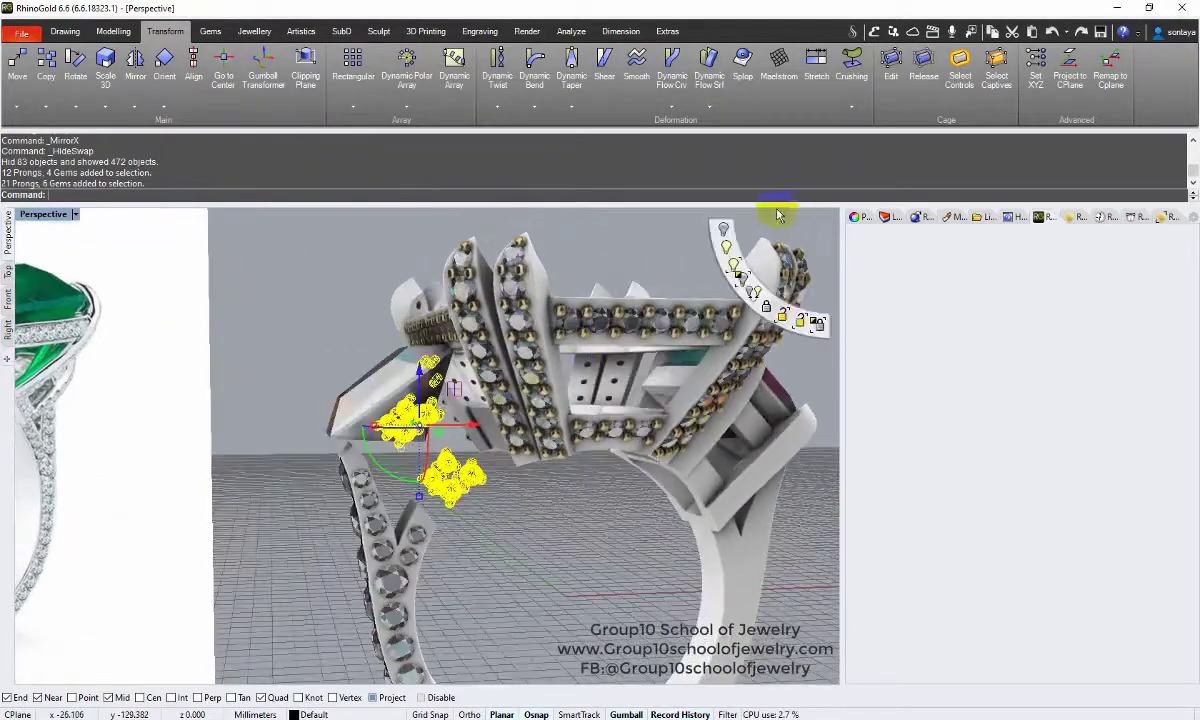
click(745, 250)
click(760, 290)
right_drag(420, 380, 298, 405)
middle_click(735, 270)
click(760, 290)
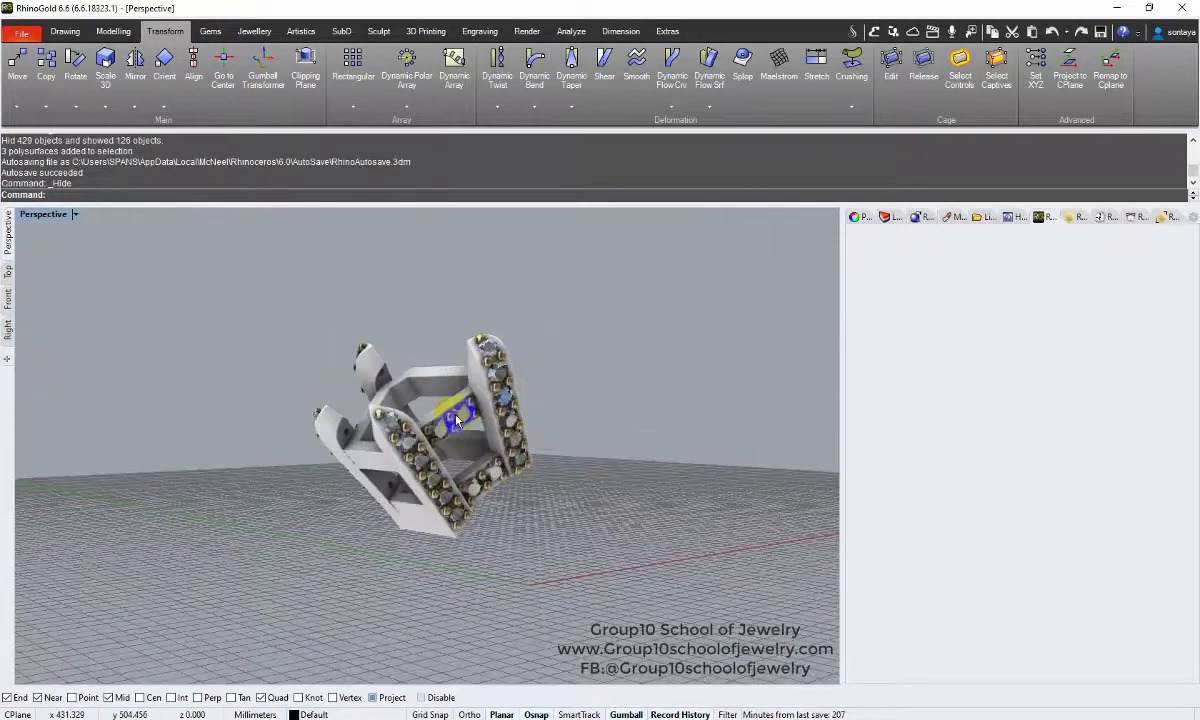
right_drag(500, 400, 470, 495)
Select the five crossbar gems and create cutters for them in Cutter Studio
click(470, 495)
shift+drag(470, 495, 560, 610)
scroll(560, 450, down, 2)
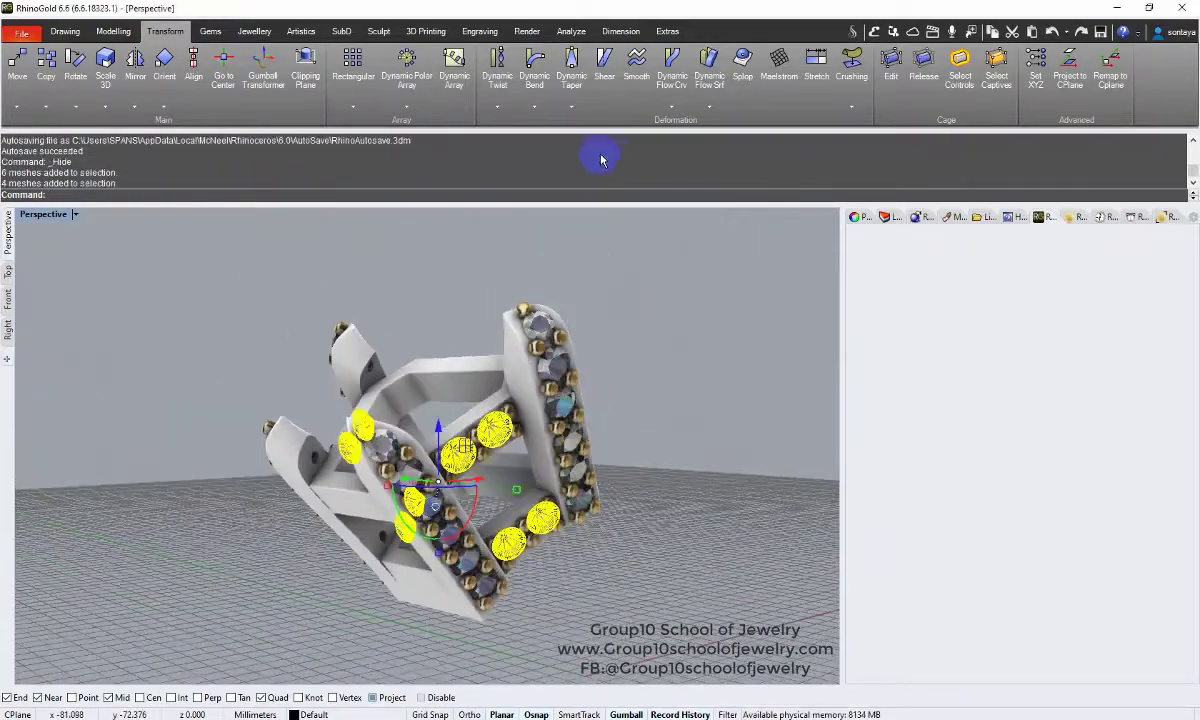
scroll(615, 100, up, 1)
scroll(627, 105, down, 3)
click(541, 65)
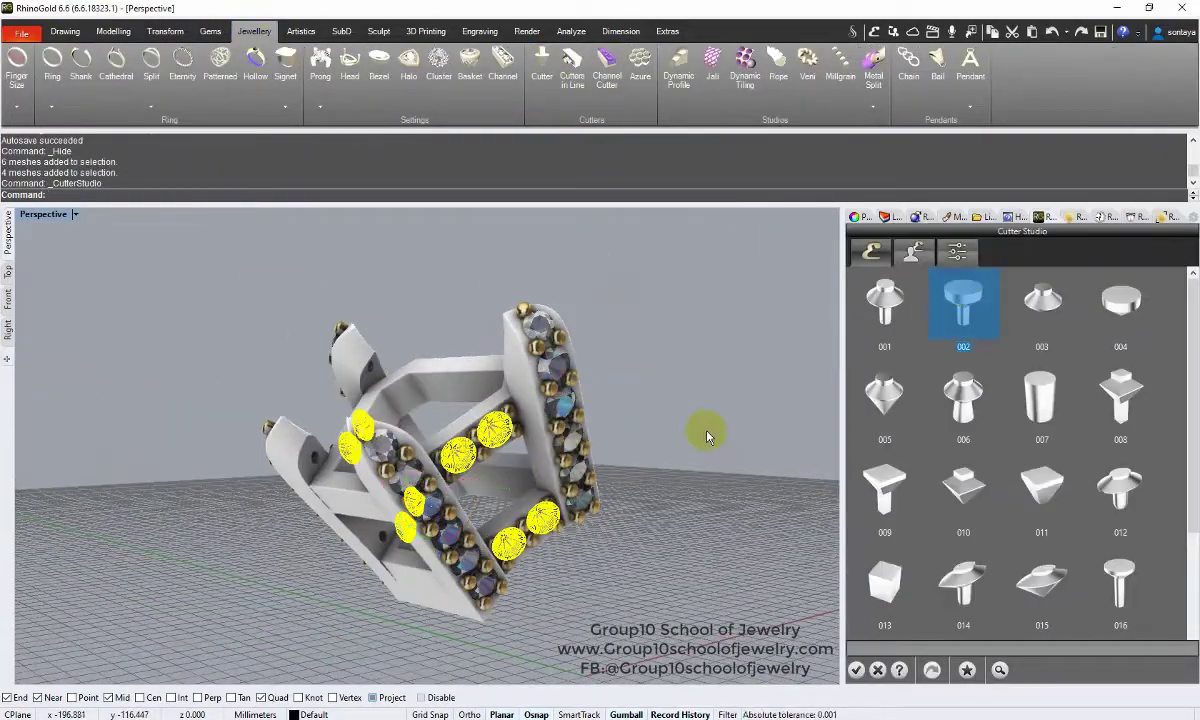
Boolean-subtract the cutters from the frame parts
mouse_move(625, 405)
right_down()
mouse_move(758, 458)
mouse_move(750, 530)
mouse_move(555, 528)
mouse_move(493, 481)
right_up()
click(452, 330)
key(Return)
click(510, 443)
key(Return)
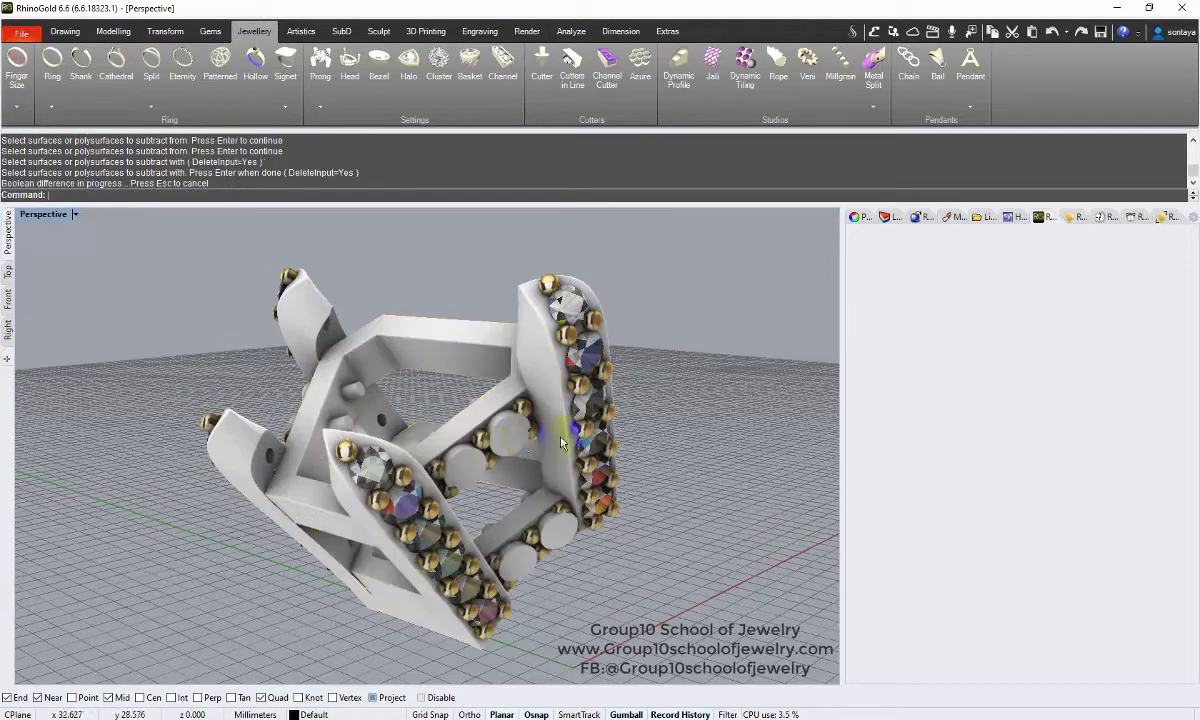
Repeat the Boolean difference on the hexagonal frame with the remaining cutter
click(514, 451)
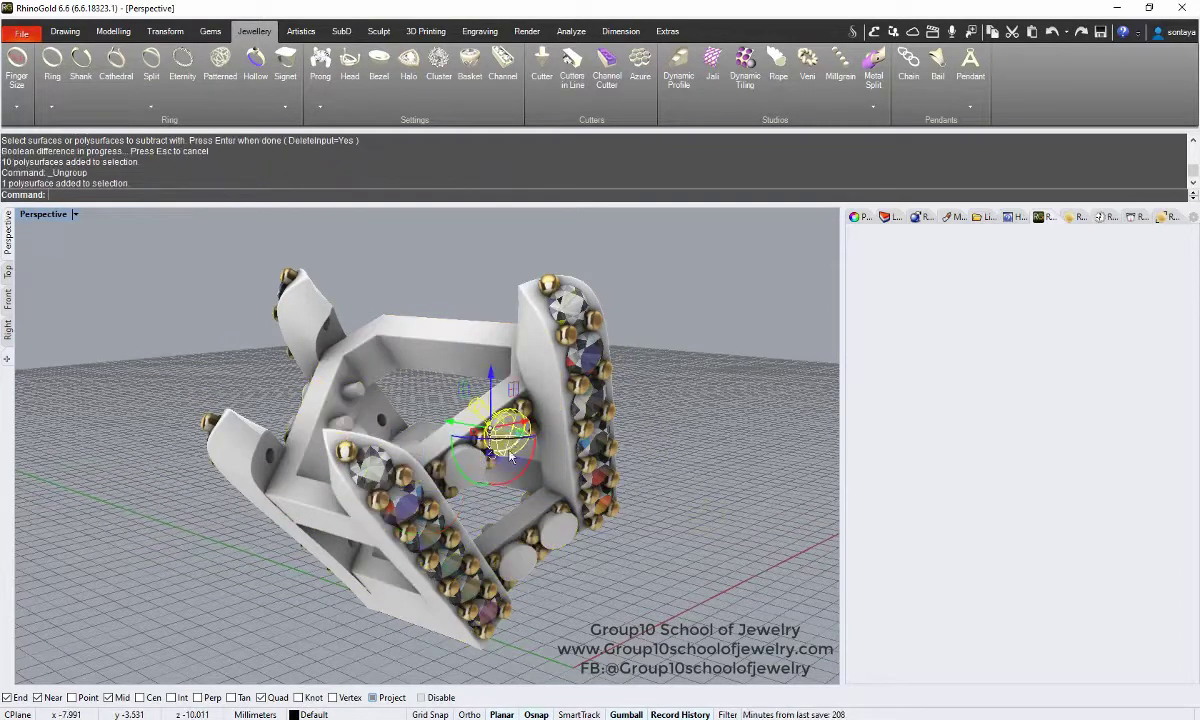
right_drag(632, 538, 522, 440)
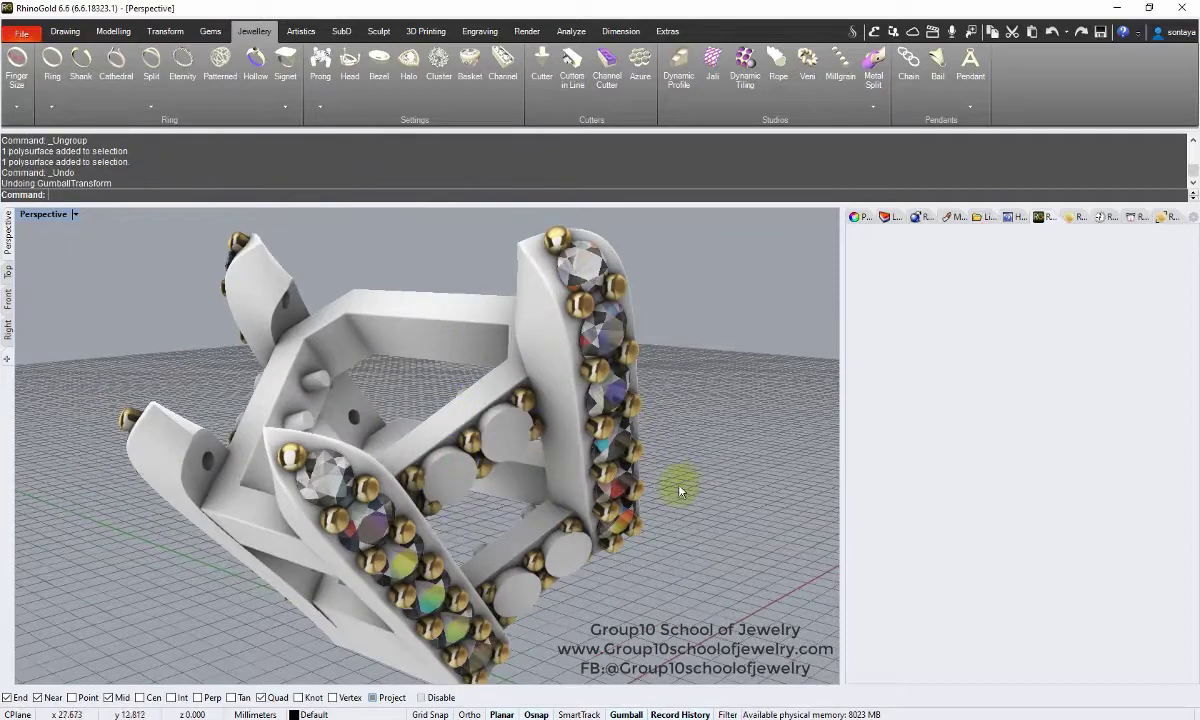
right_click(679, 490)
click(520, 400)
key(Return)
mouse_move(540, 597)
right_down()
mouse_move(429, 407)
mouse_move(345, 420)
right_up()
click(345, 420)
click(370, 443)
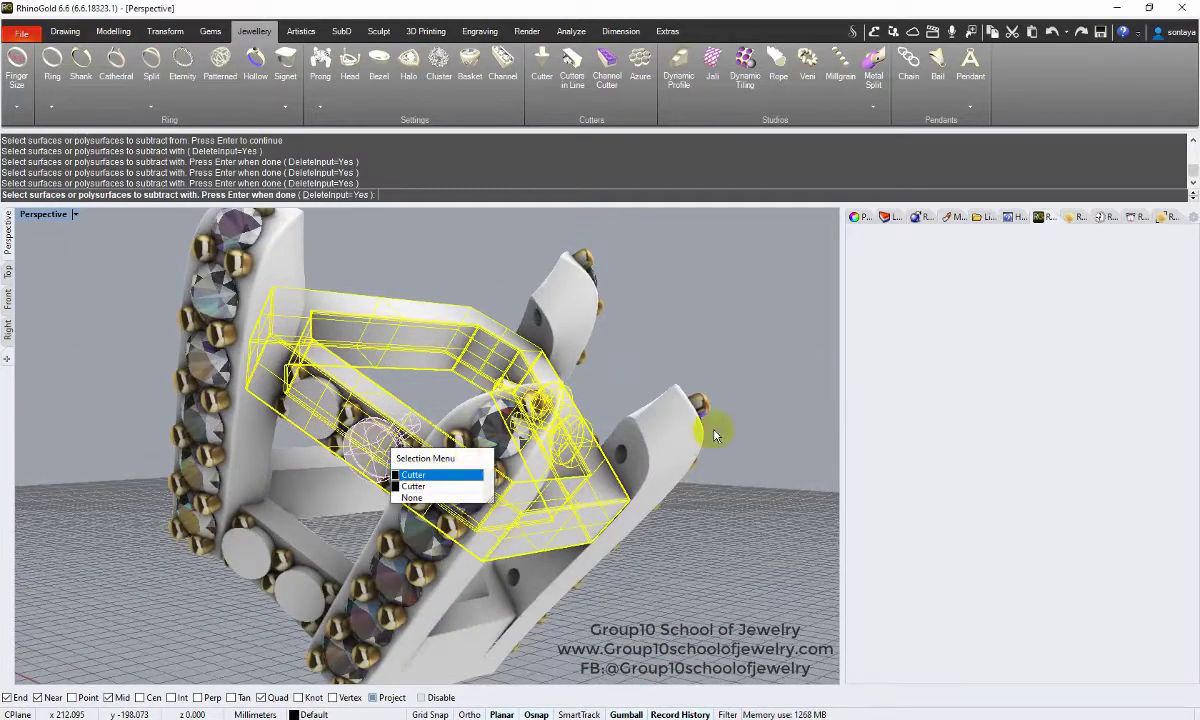
Delete the leftover small parts
click(362, 460)
key(Delete)
click(316, 402)
click(350, 425)
key(Delete)
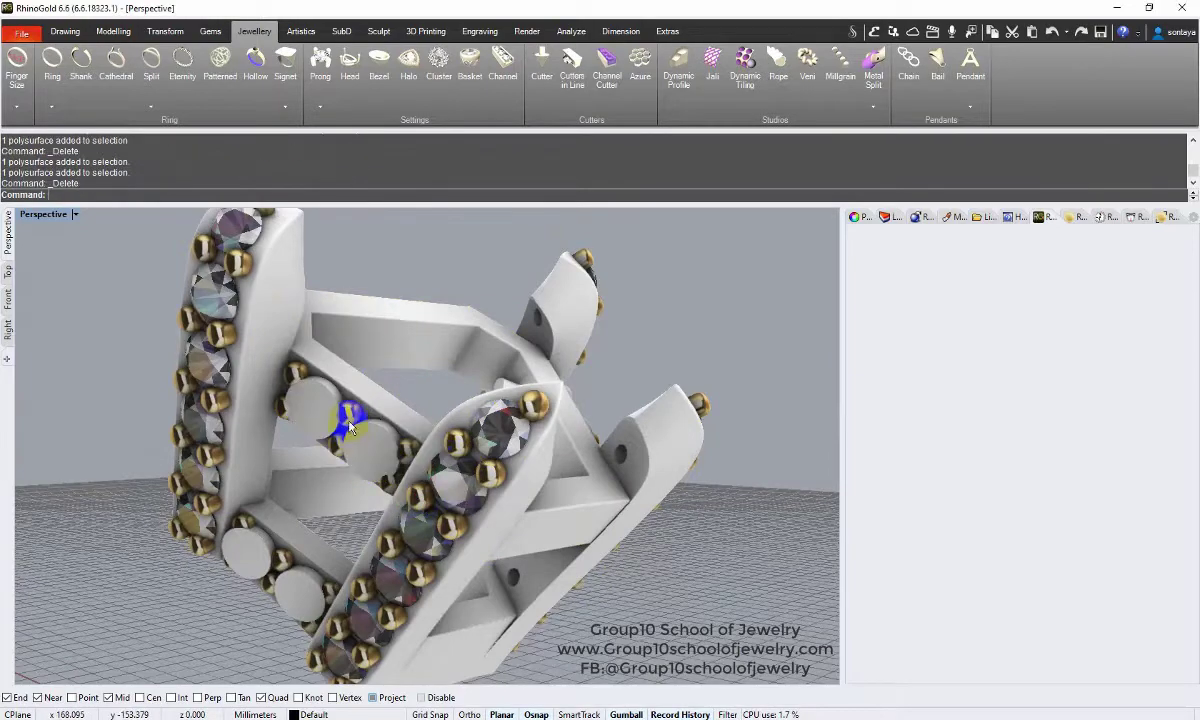
Select the remaining cutters and start another Boolean difference
drag(350, 425, 205, 635)
key(Escape)
click(270, 550)
click(337, 449)
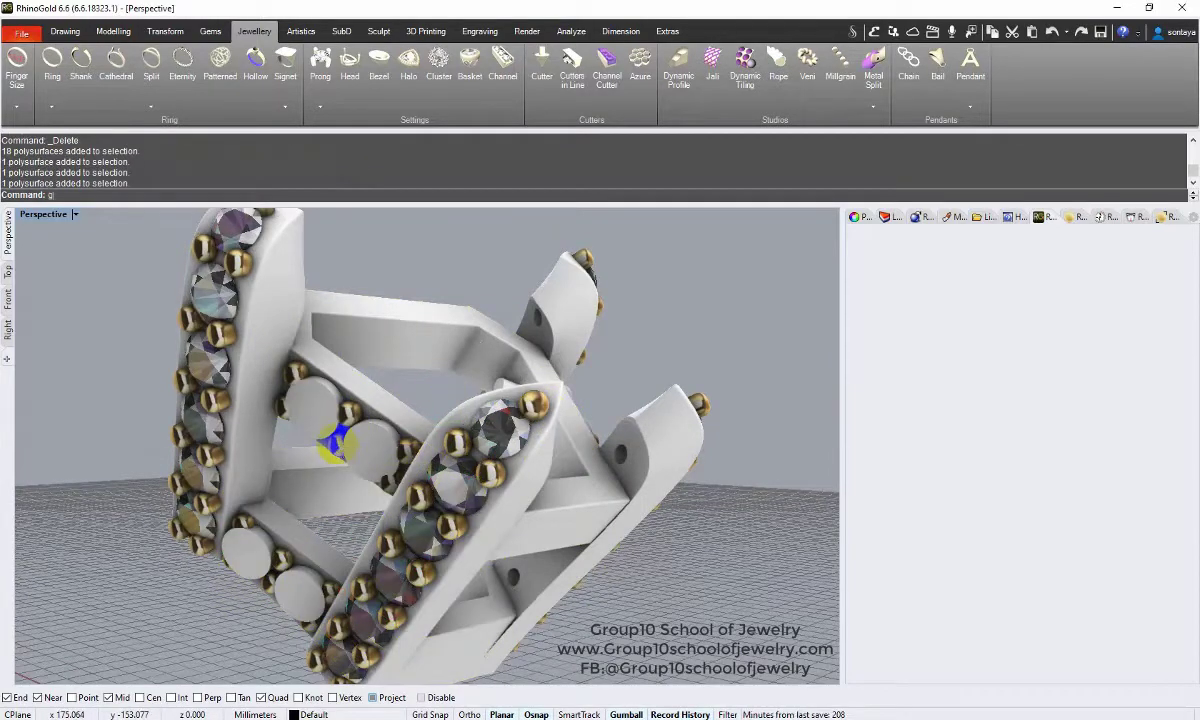
text(o)
key(Return)
Finish the Boolean difference on the frame and delete the leftover cutter
mouse_move(370, 455)
right_down()
mouse_move(495, 430)
mouse_move(487, 536)
right_up()
key(Return)
scroll(341, 427, down, 5)
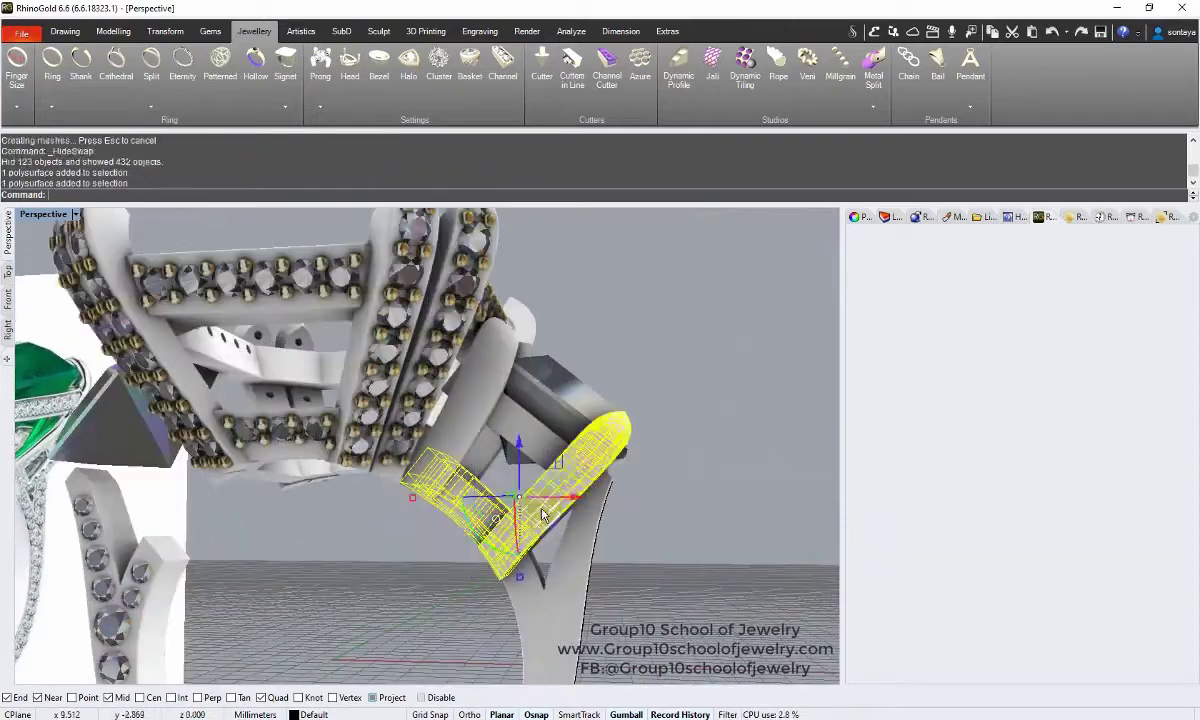
key(Delete)
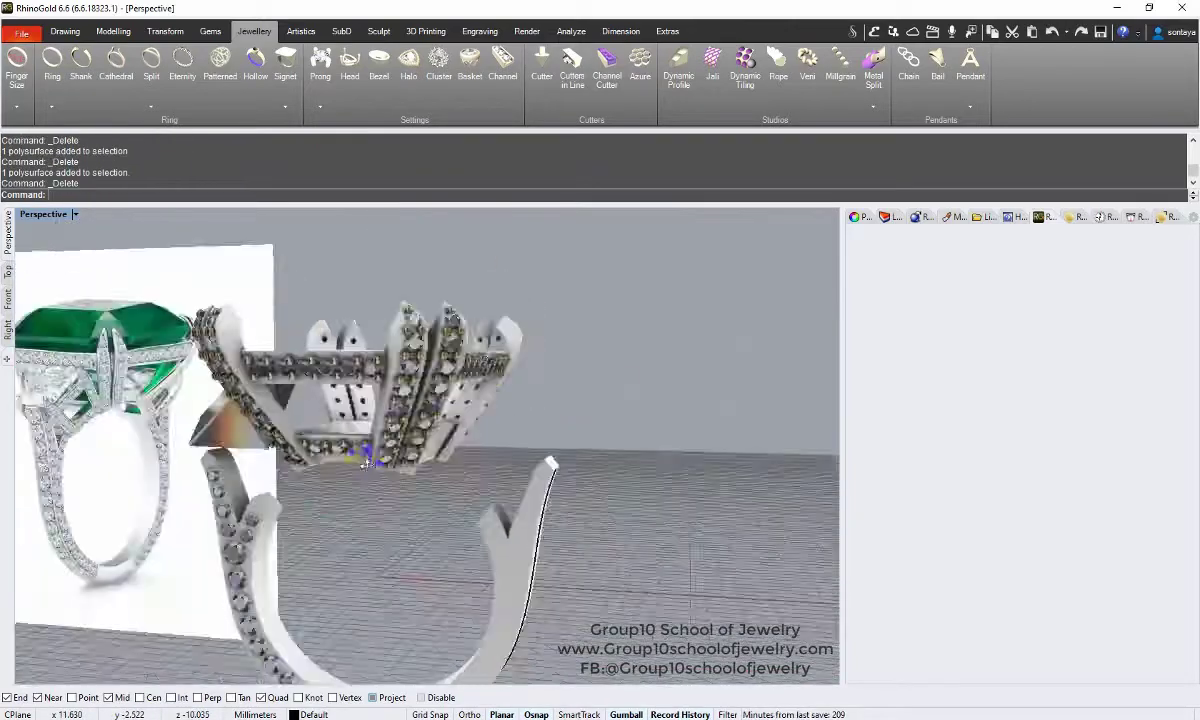
Hide the stray centre stone and view the ring from a lower side angle
right_drag(376, 455, 380, 362)
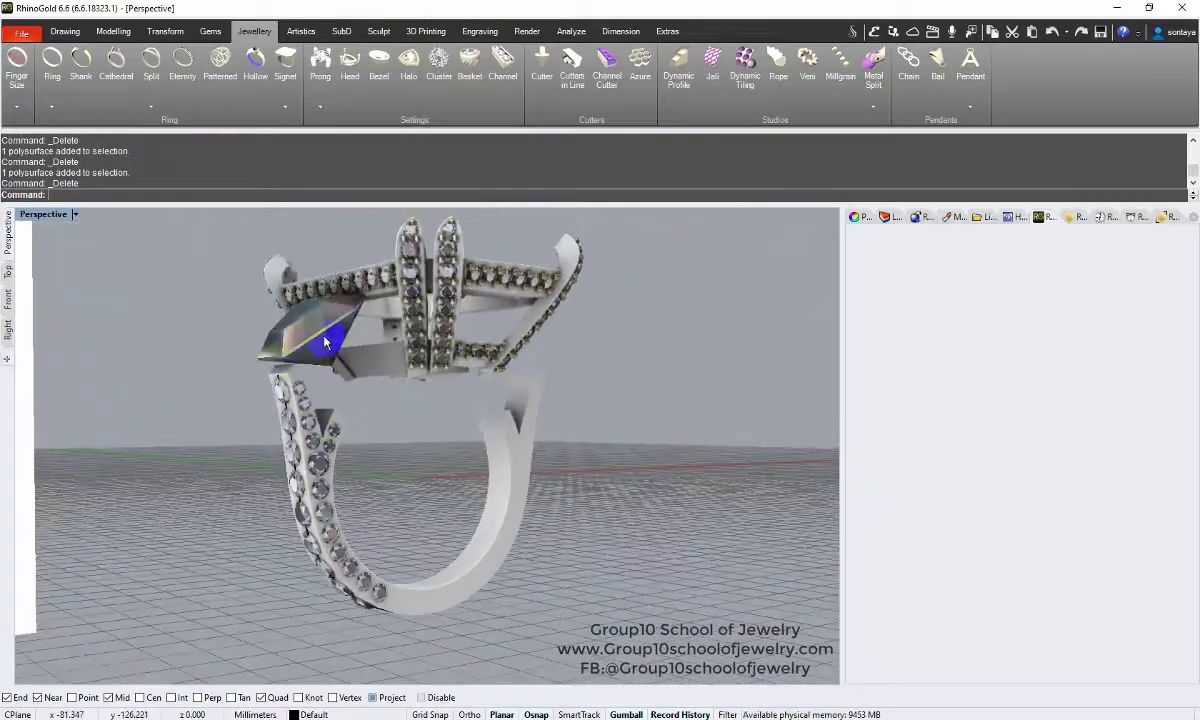
click(376, 358)
key(ctrl+h)
mouse_move(549, 361)
right_down()
mouse_move(367, 369)
mouse_move(354, 408)
mouse_move(317, 375)
right_up()
Select the 28 shank gems and create cutter 002 seats under them in Cutter Studio
click(375, 495)
click(400, 540)
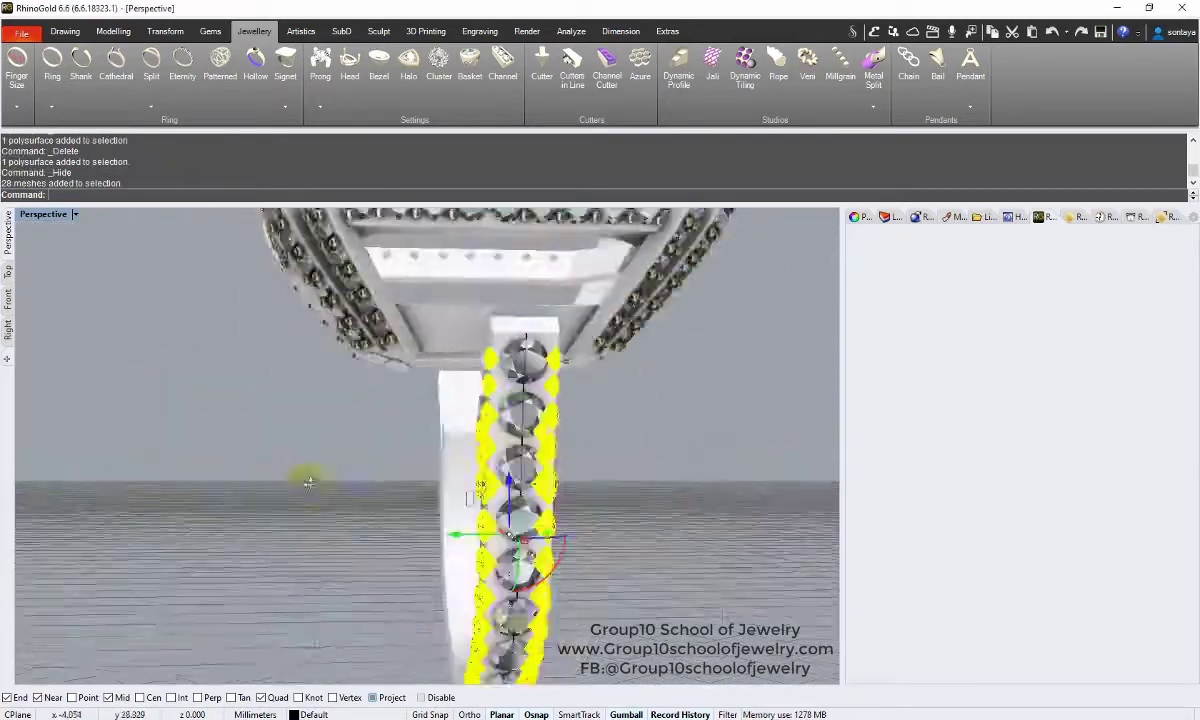
mouse_move(440, 420)
right_down()
mouse_move(615, 395)
mouse_move(630, 415)
mouse_move(290, 470)
right_up()
click(617, 428)
click(641, 449)
click(300, 402)
click(340, 430)
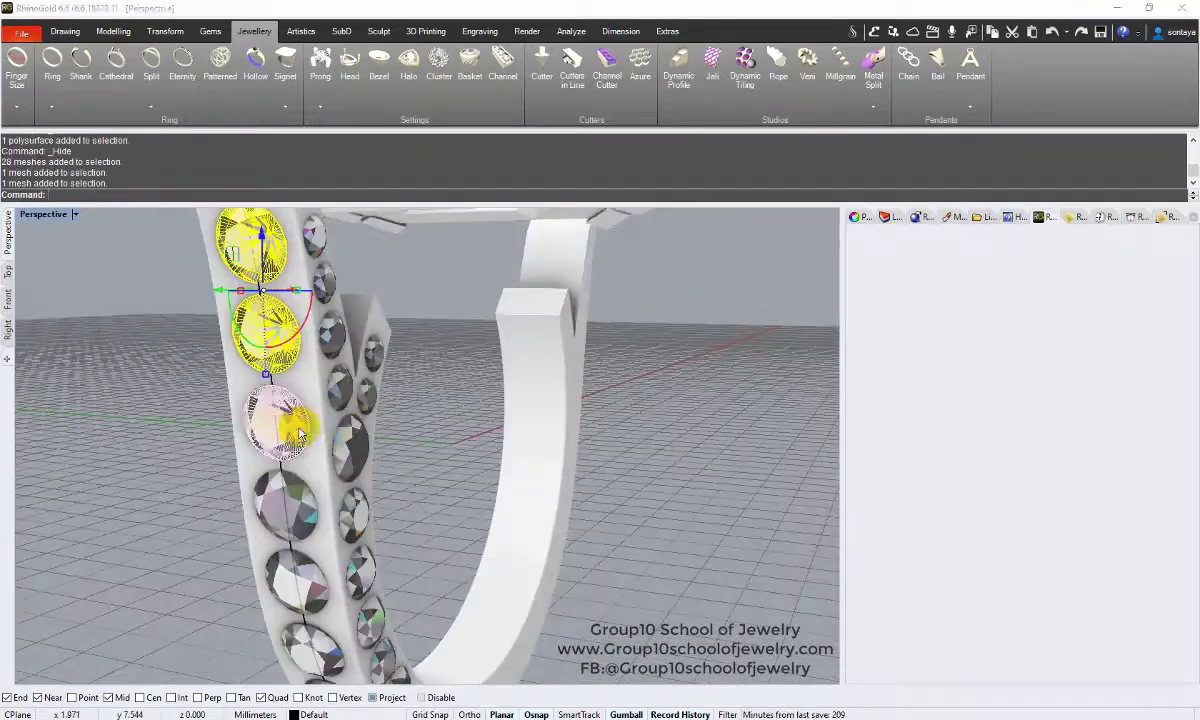
right_drag(340, 430, 262, 541)
drag(262, 541, 402, 530)
right_drag(402, 530, 495, 360)
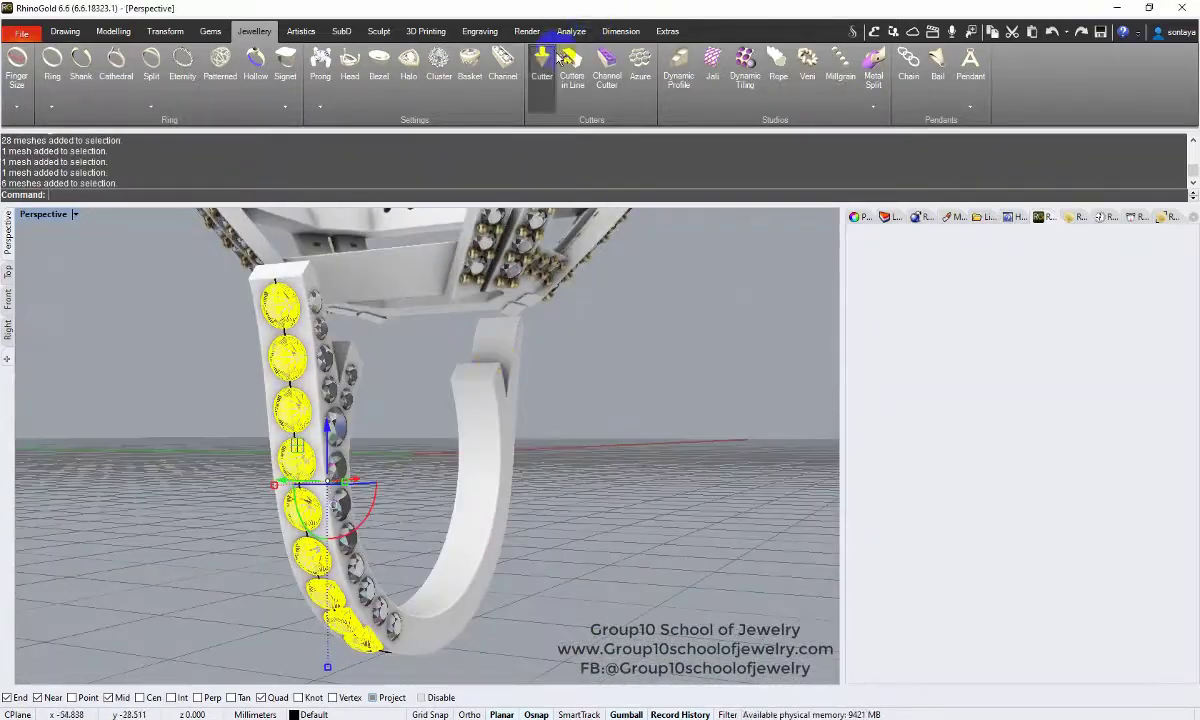
click(550, 60)
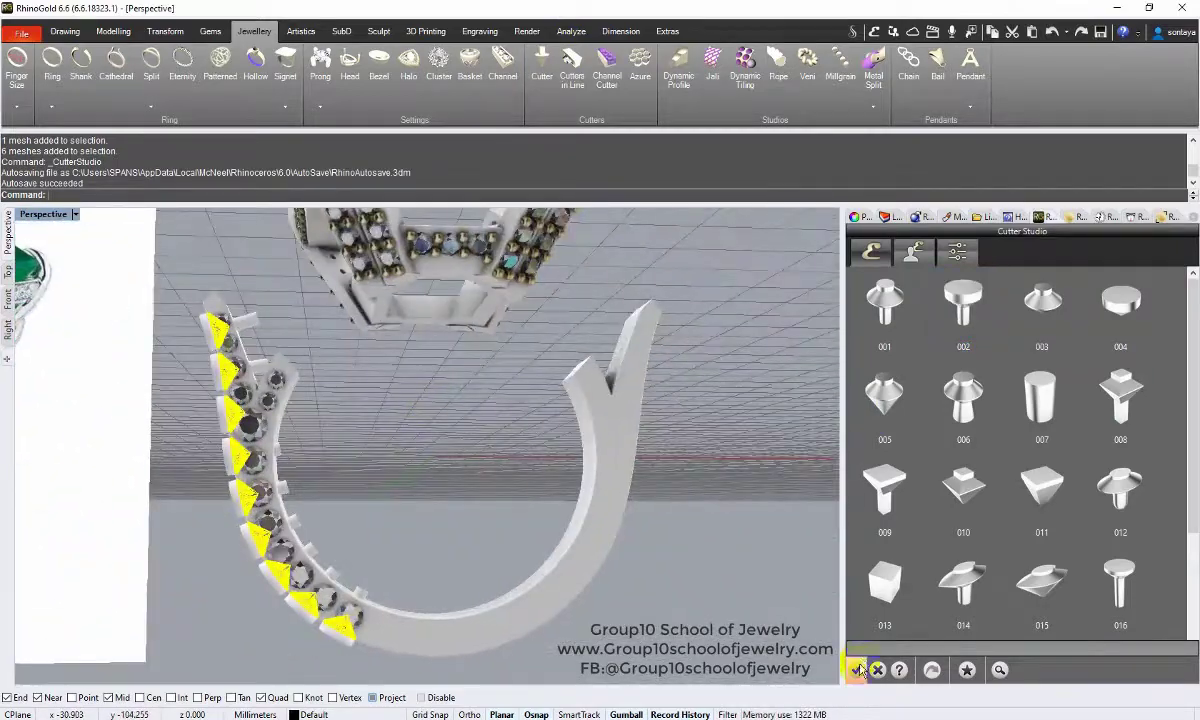
click(857, 669)
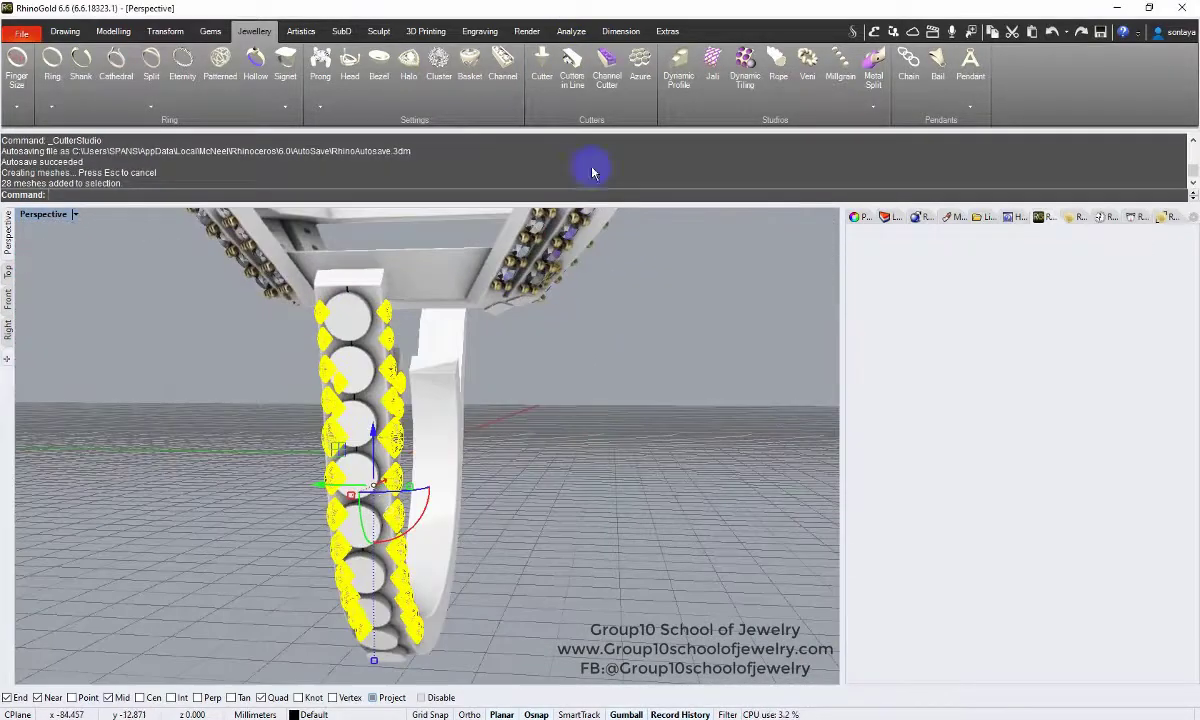
Subtract the stone cutters from the shank with a Boolean difference
right_click(592, 172)
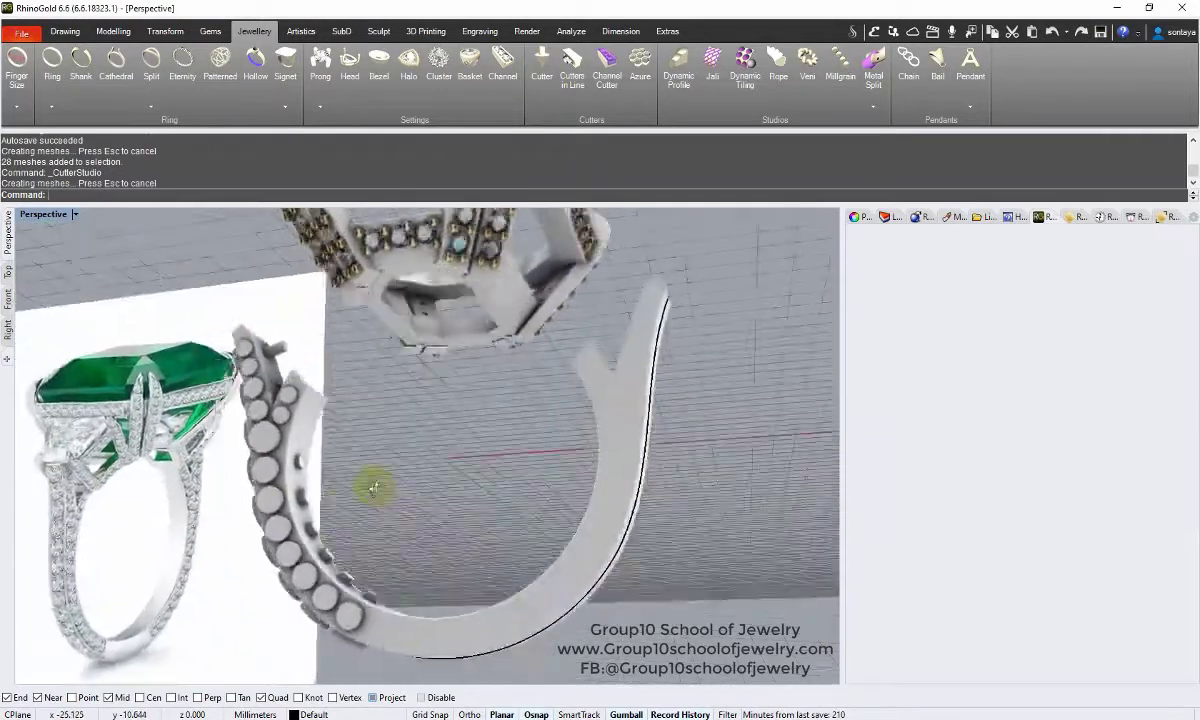
right_drag(372, 488, 447, 500)
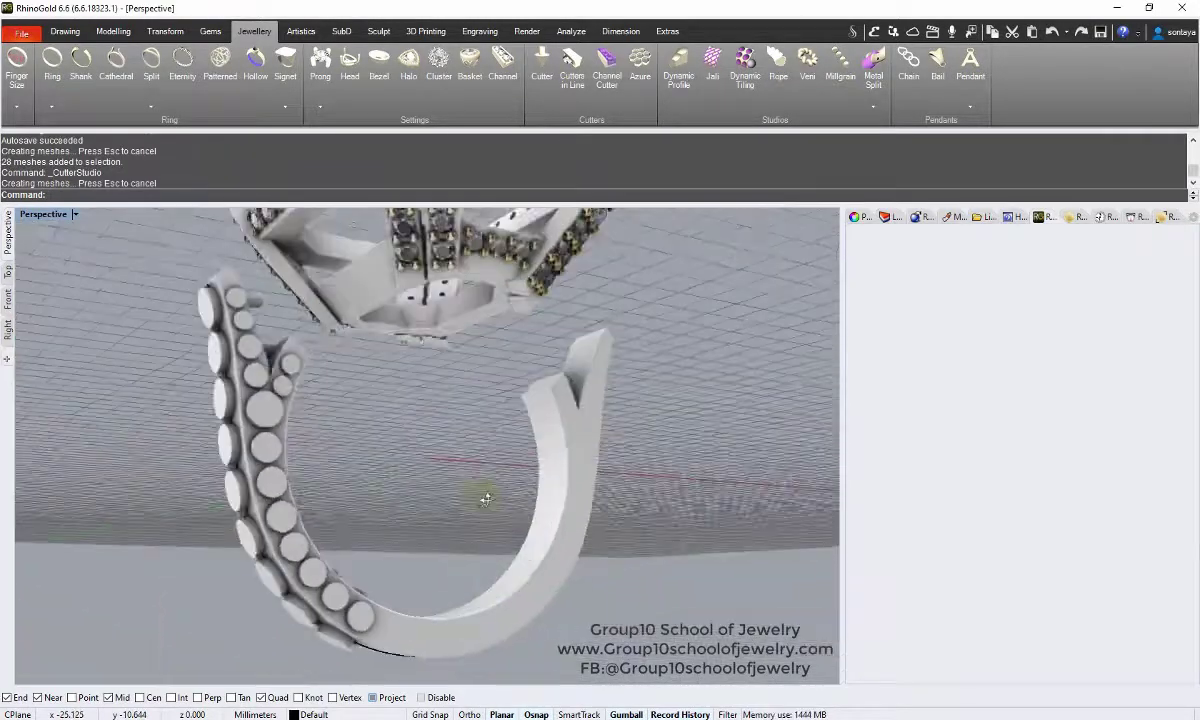
click(322, 362)
key(Return)
click(268, 303)
key(Return)
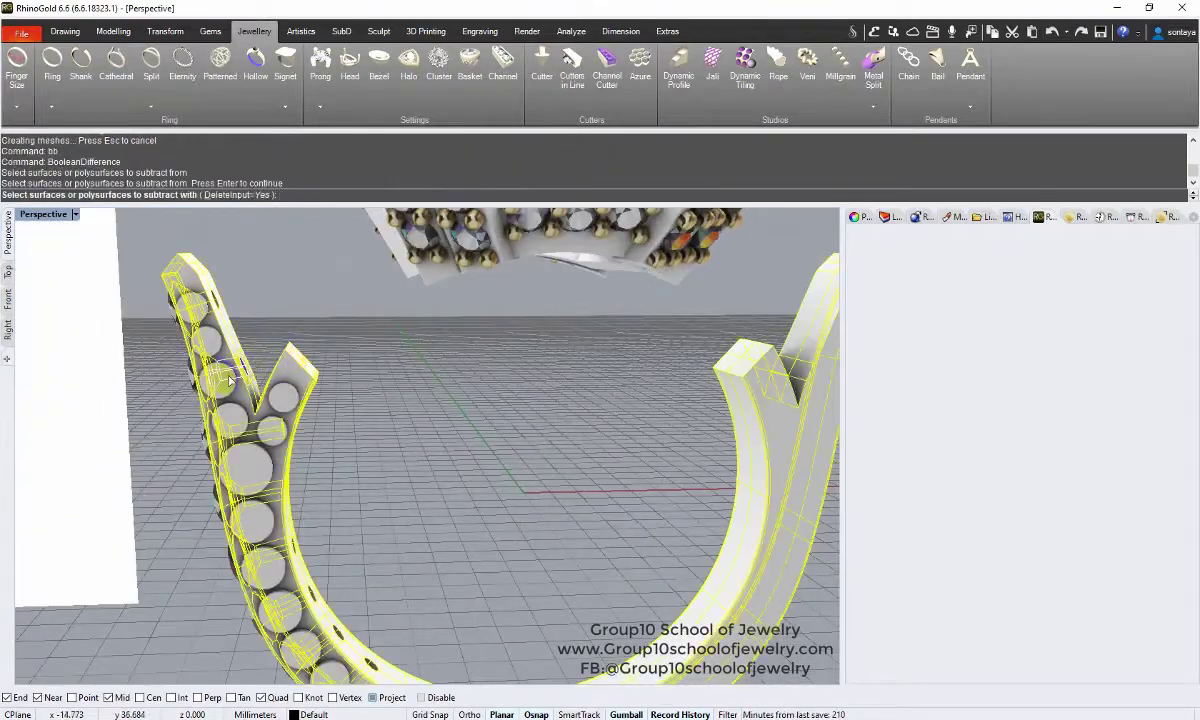
Select all the shank gems and group them
mouse_move(255, 343)
right_down()
mouse_move(353, 310)
mouse_move(320, 362)
mouse_move(316, 460)
right_up()
click(353, 310)
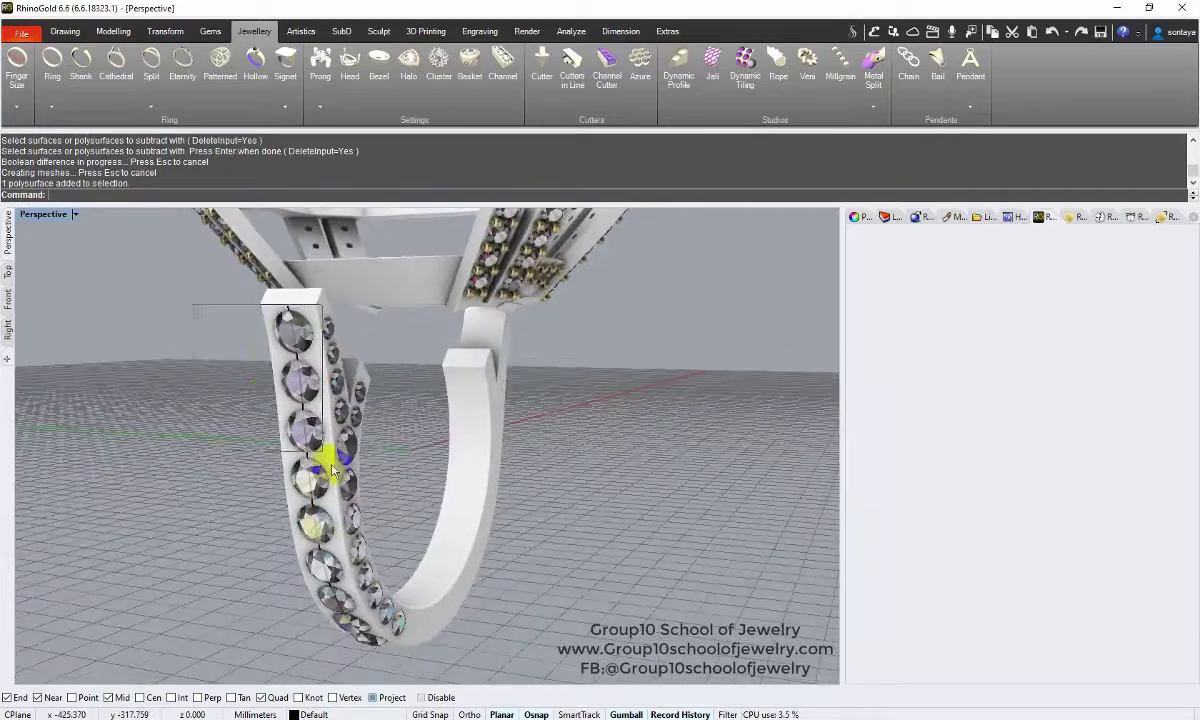
shift+drag(322, 462, 232, 334)
shift+drag(257, 517, 336, 366)
mouse_move(380, 565)
right_down()
mouse_move(427, 617)
mouse_move(294, 230)
right_up()
shift+click(427, 617)
key(ctrl+g)
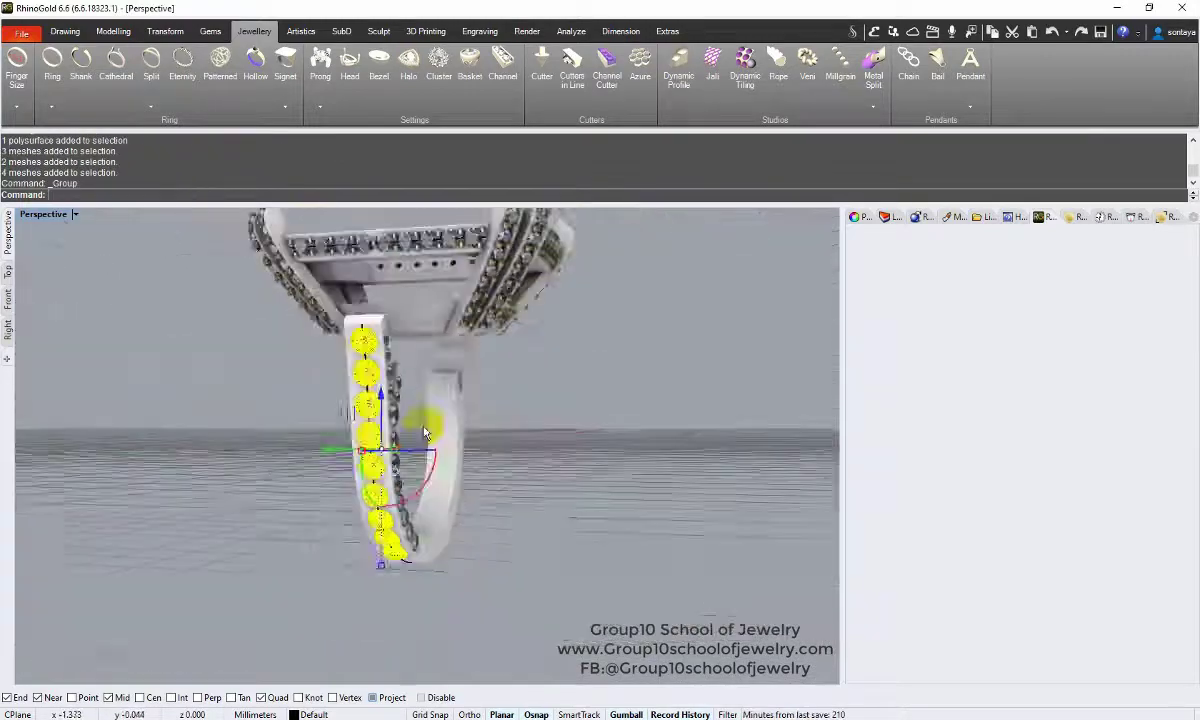
Create 14K in-line prongs along the shank gems with the first prong value at 0.35
click(355, 108)
click(345, 160)
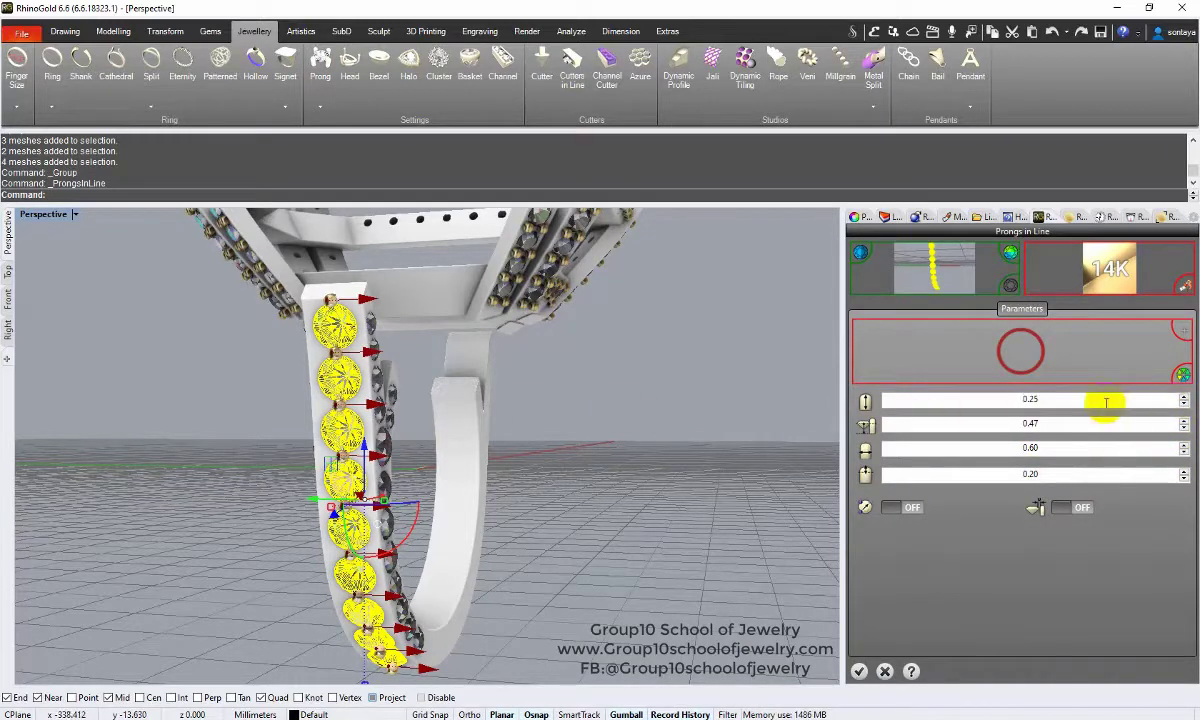
scroll(330, 420, up, 3)
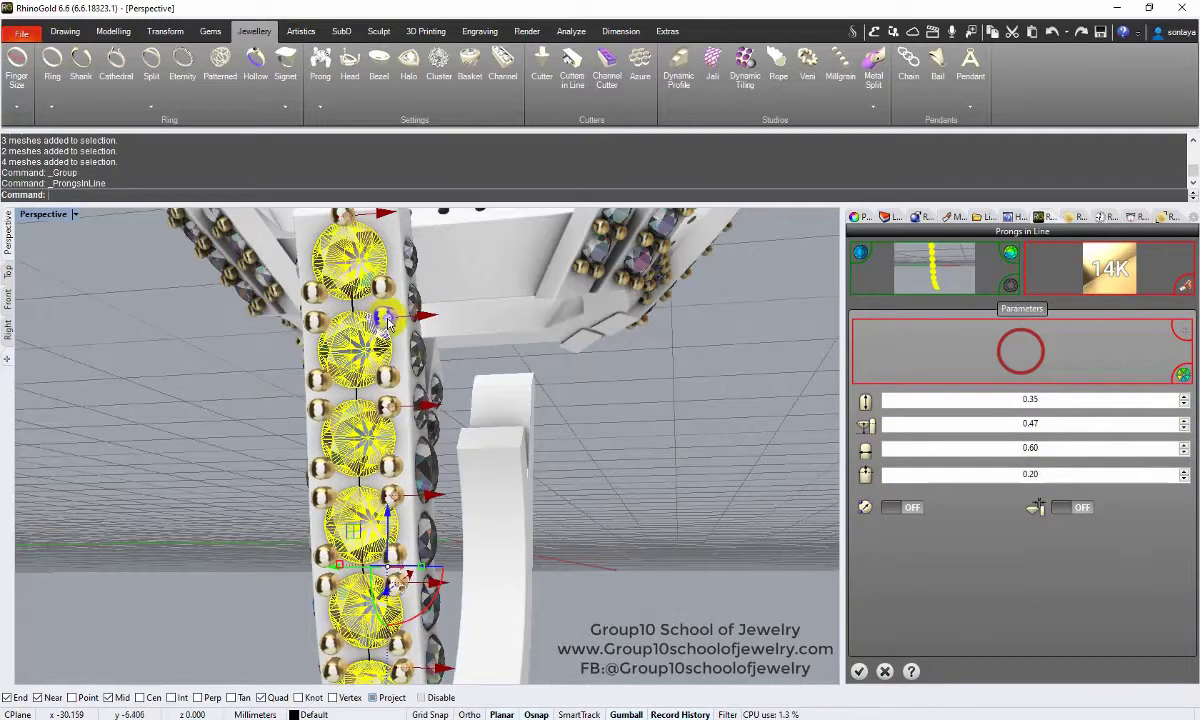
right_drag(233, 354, 412, 283)
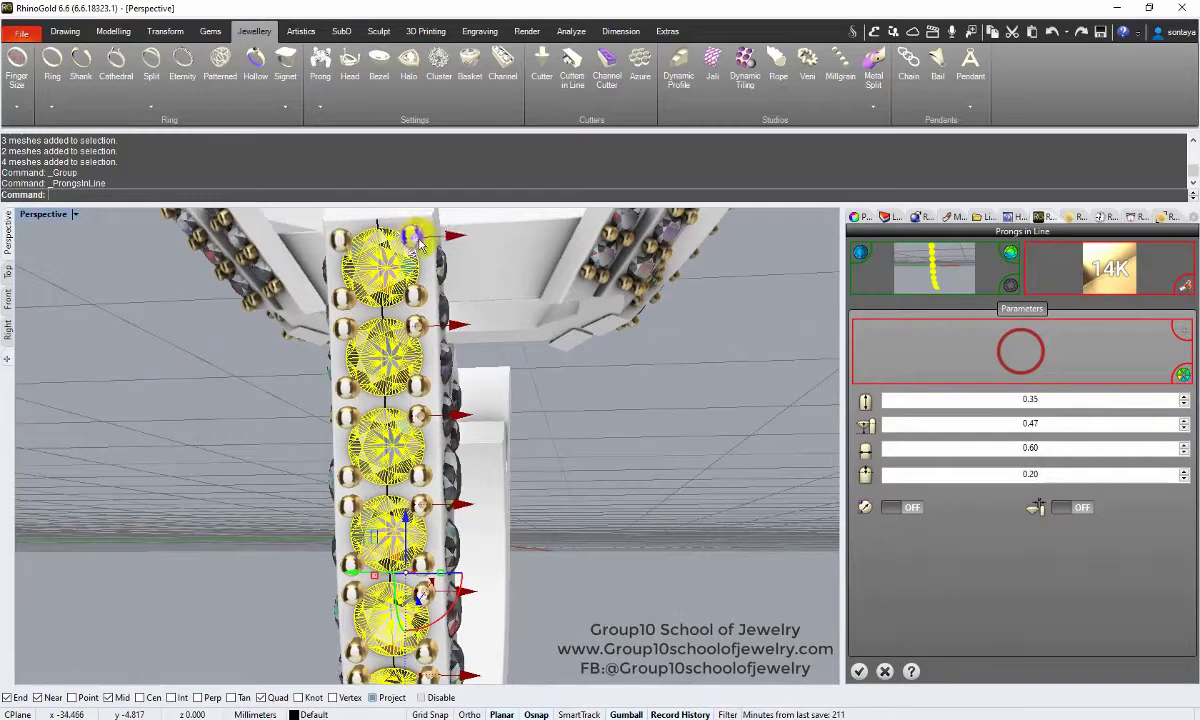
right_drag(415, 237, 450, 420)
scroll(461, 432, up, 3)
scroll(461, 432, up, 3)
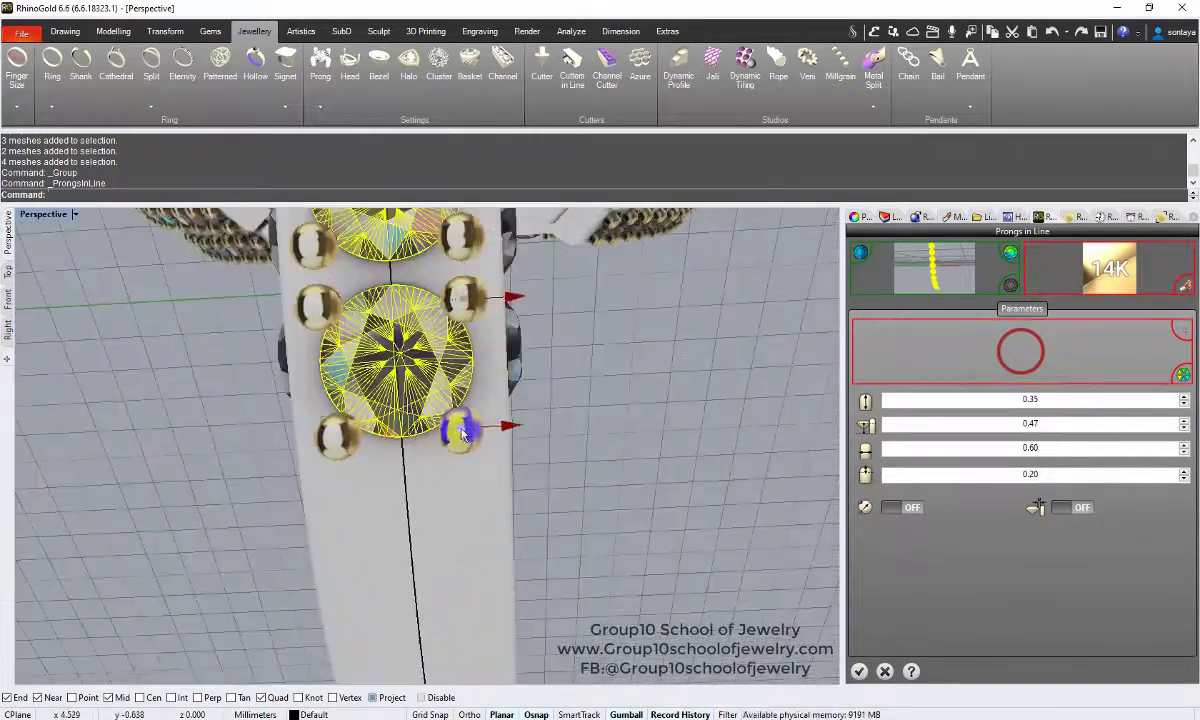
scroll(478, 437, down, 5)
key(Return)
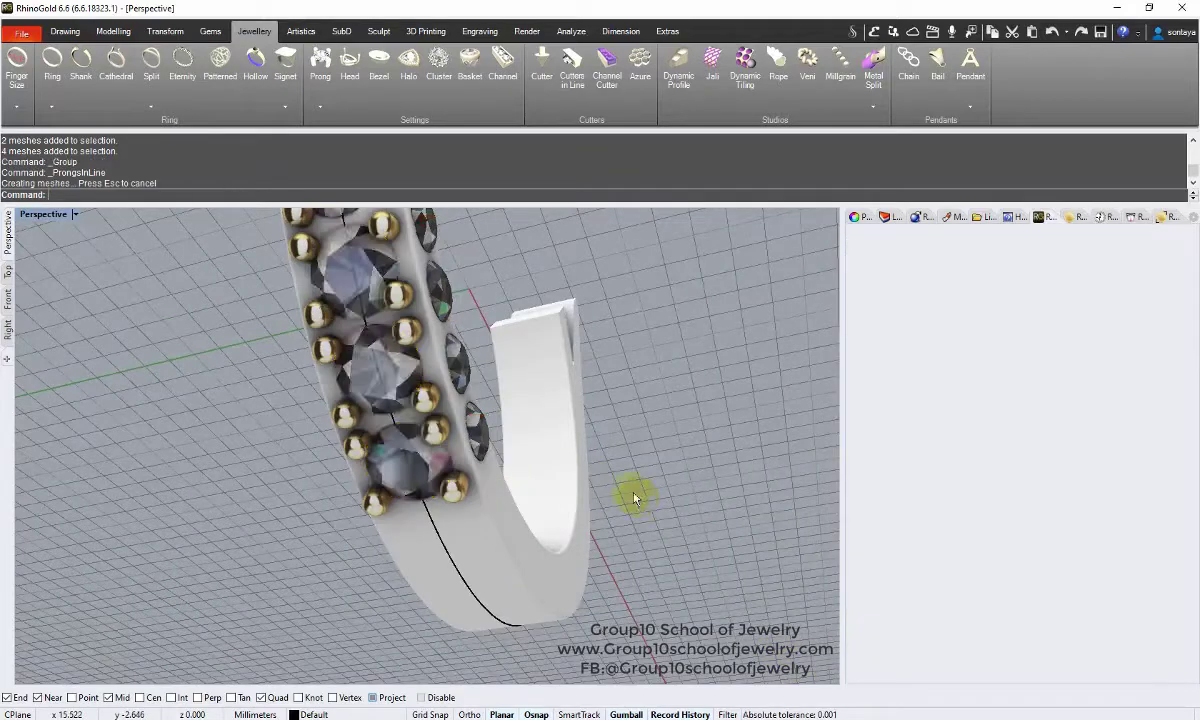
right_drag(632, 490, 395, 387)
scroll(395, 387, up, 3)
Start On Surface dynamic prongs on the ring, with the last parameter at 0.16
click(300, 400)
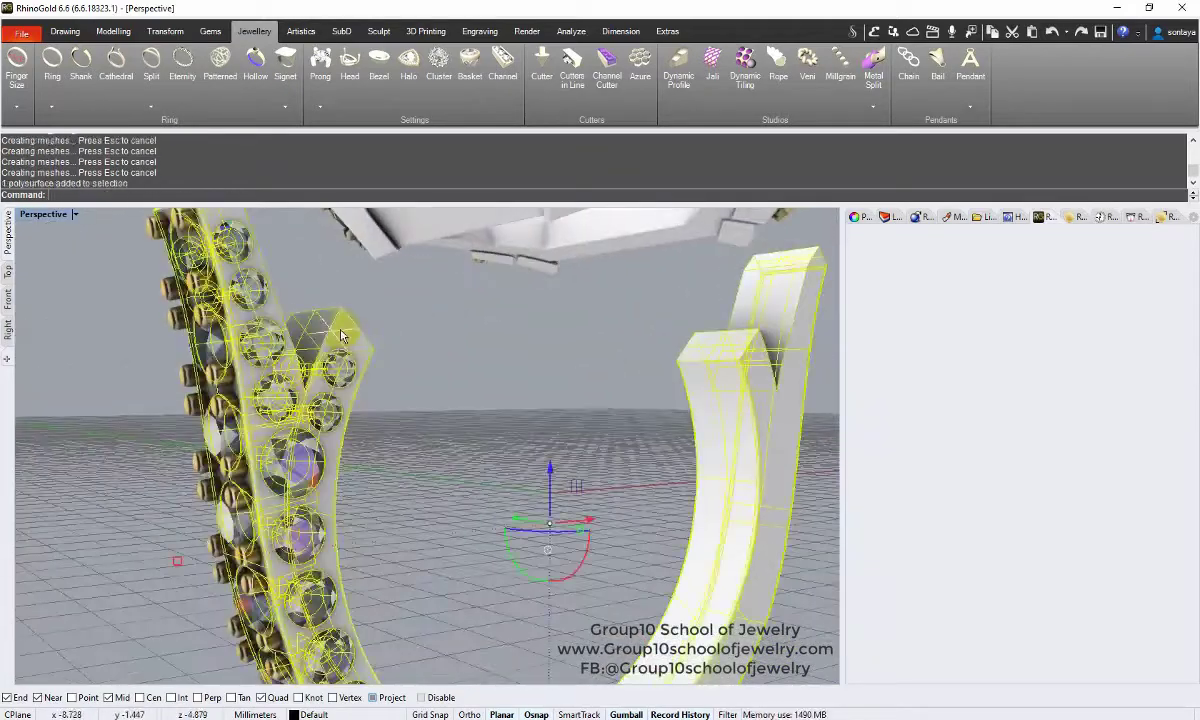
click(320, 106)
click(333, 160)
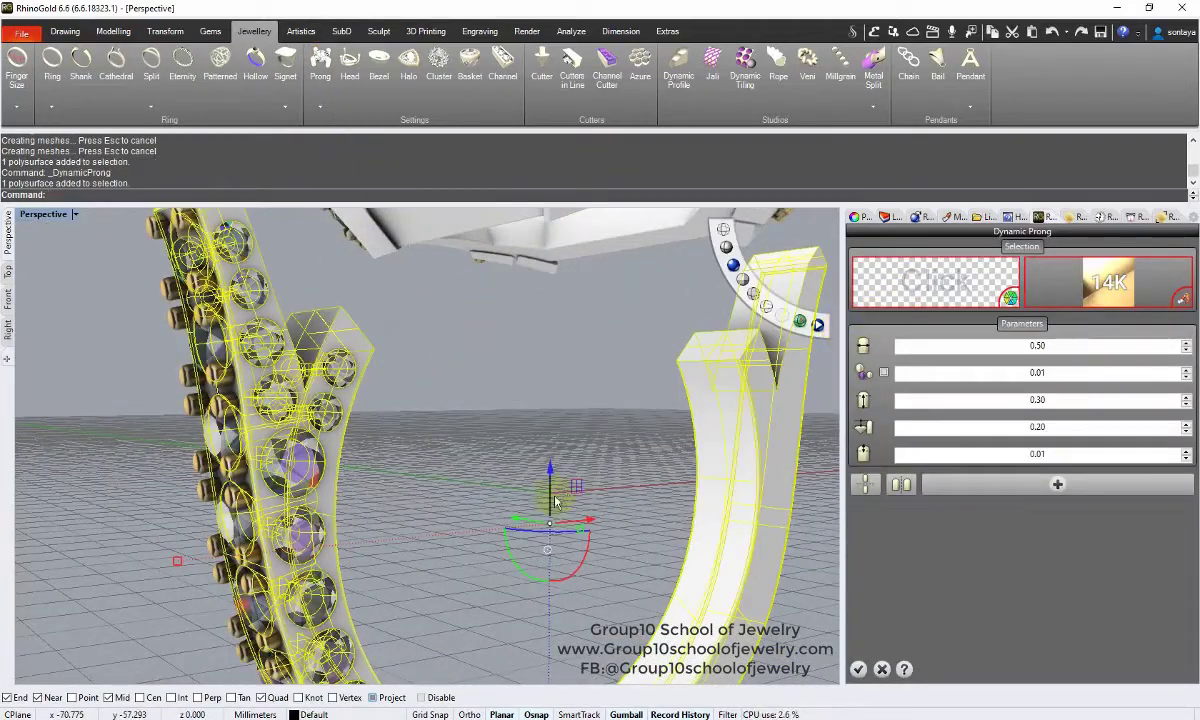
click(440, 488)
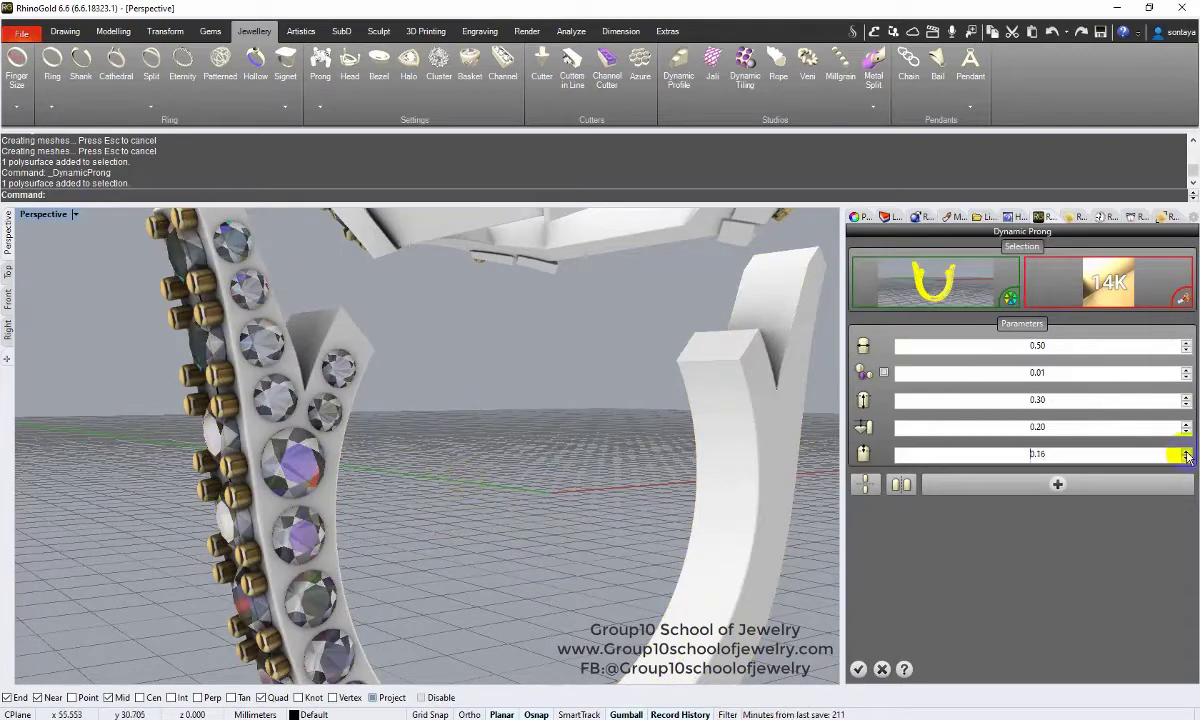
click(1066, 489)
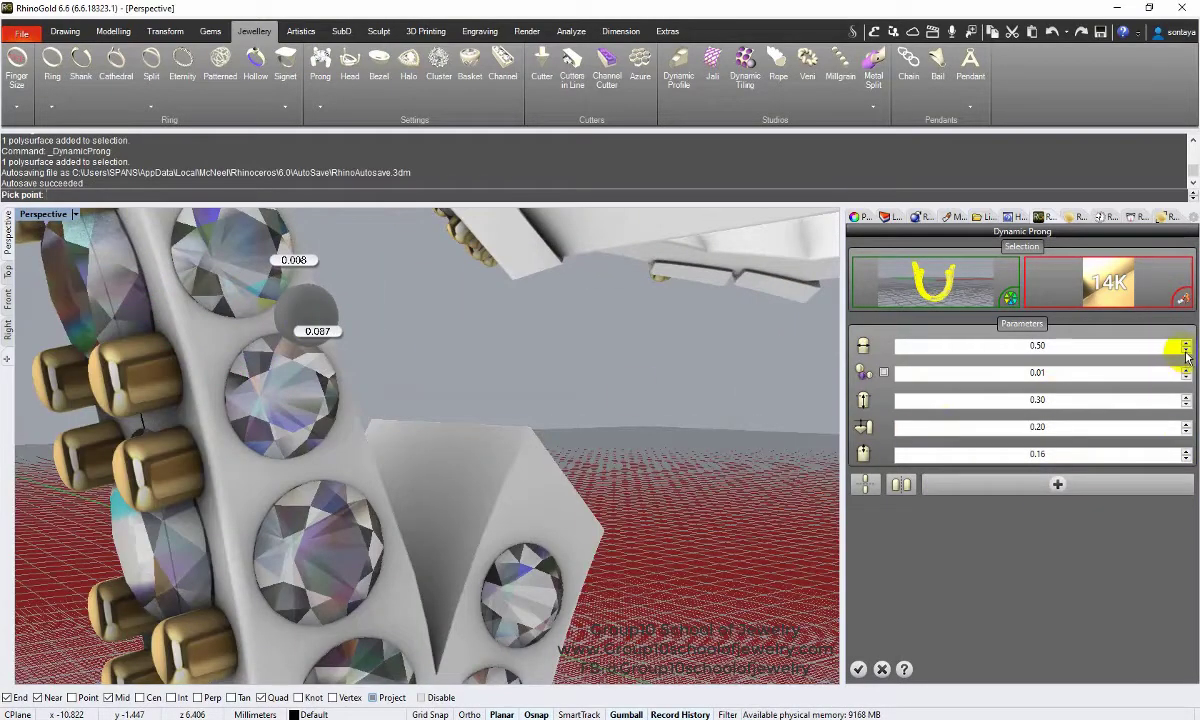
Place three dynamic prongs beside the blade stones
right_drag(512, 405, 387, 312)
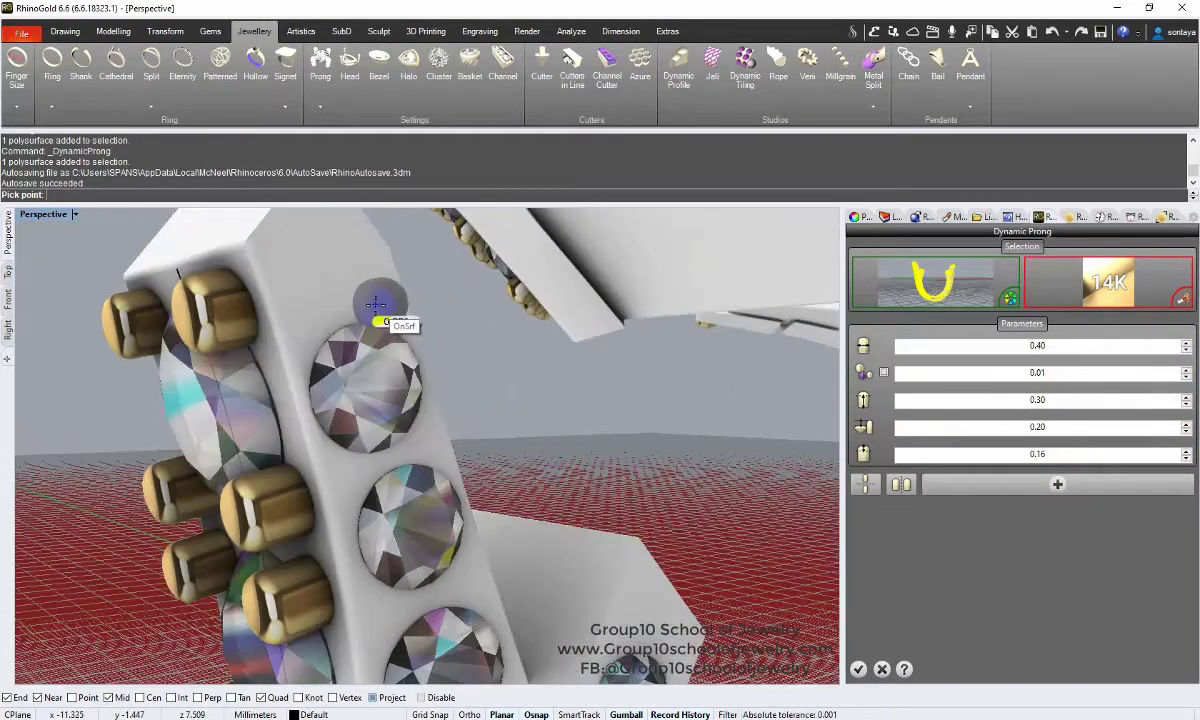
click(375, 320)
click(400, 445)
right_drag(405, 450, 505, 650)
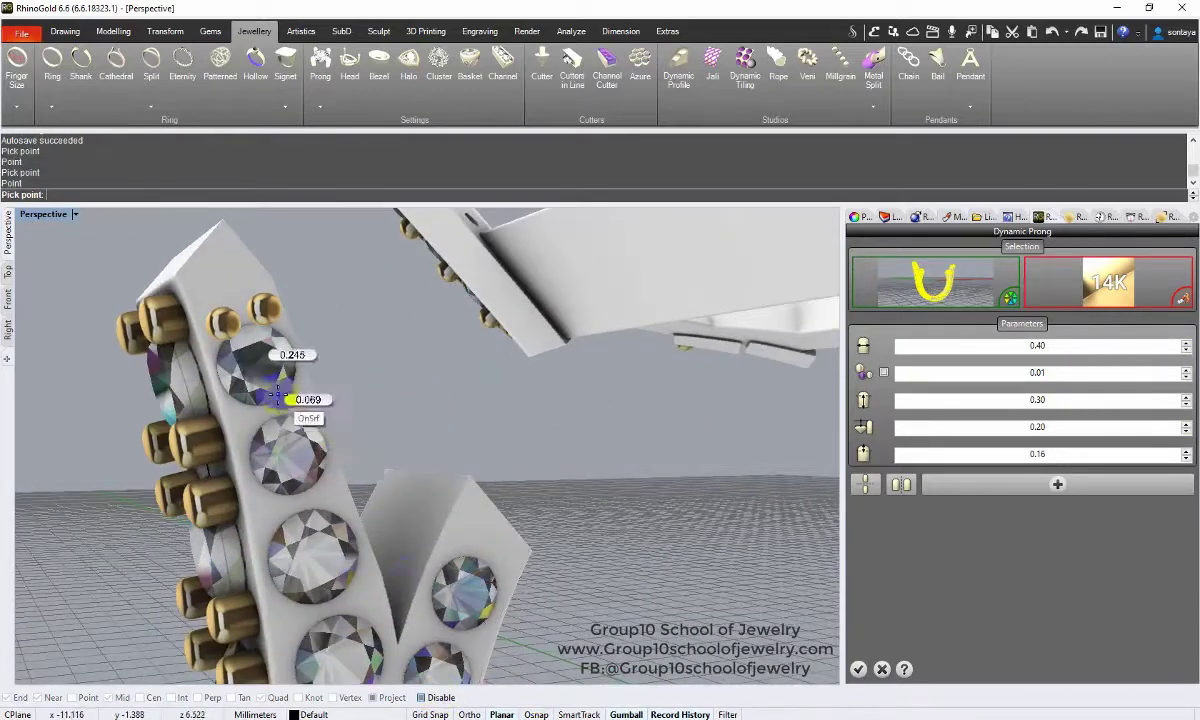
scroll(279, 397, up, 3)
click(214, 402)
scroll(224, 415, up, 3)
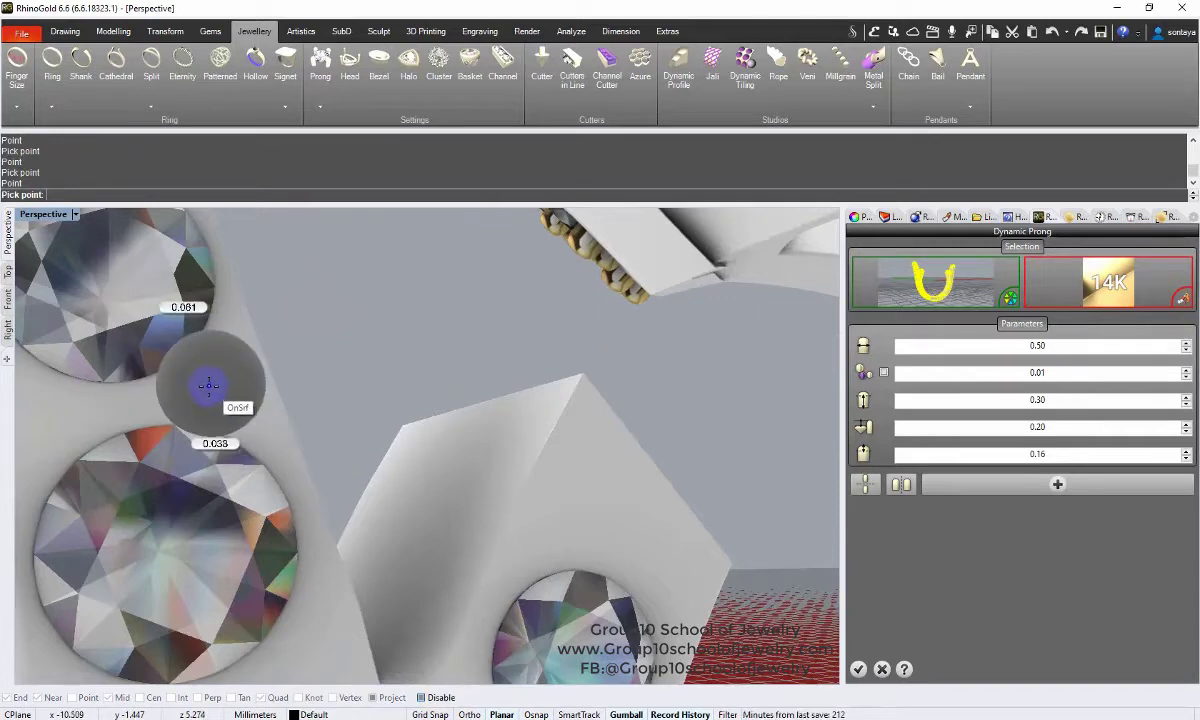
scroll(200, 372, down, 3)
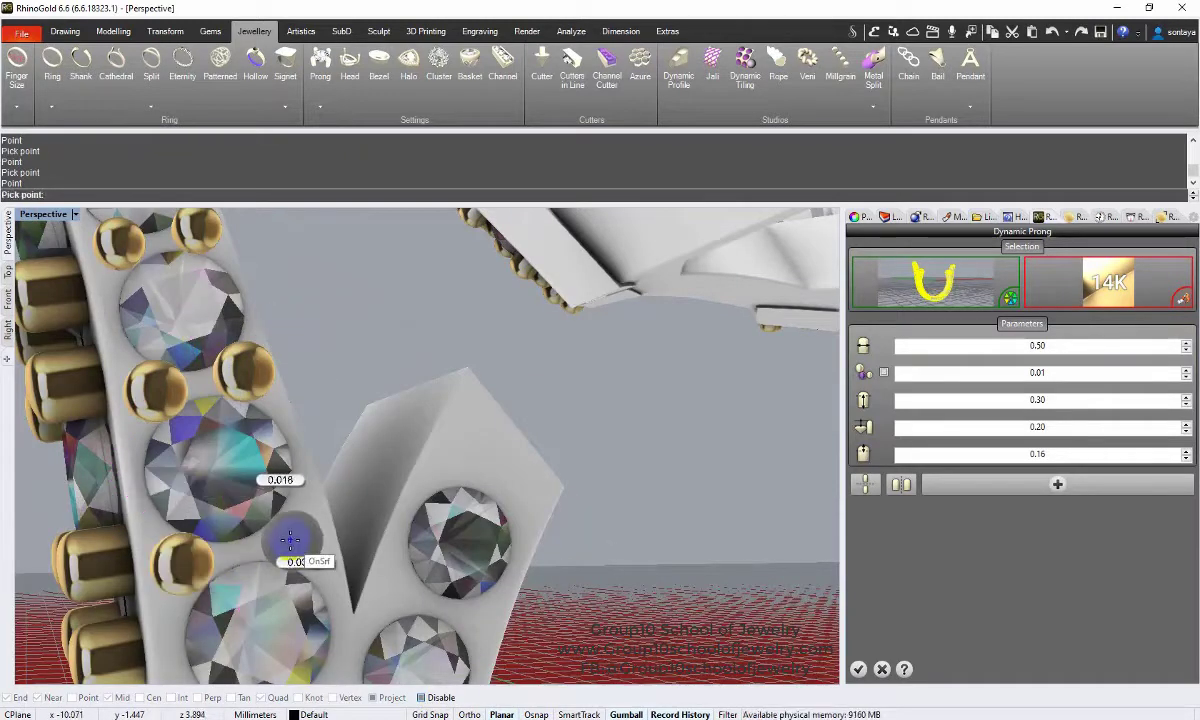
scroll(611, 538, down, 3)
scroll(375, 480, up, 3)
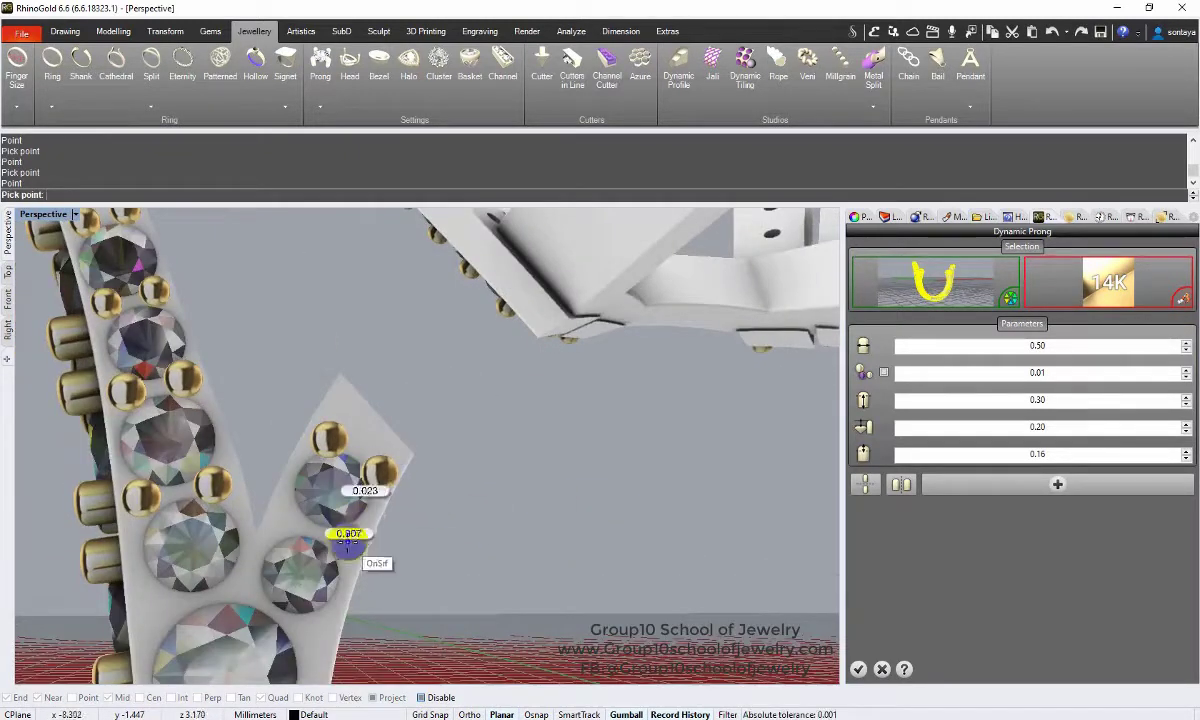
Place three more prongs beside and between the V-piece stones
click(258, 553)
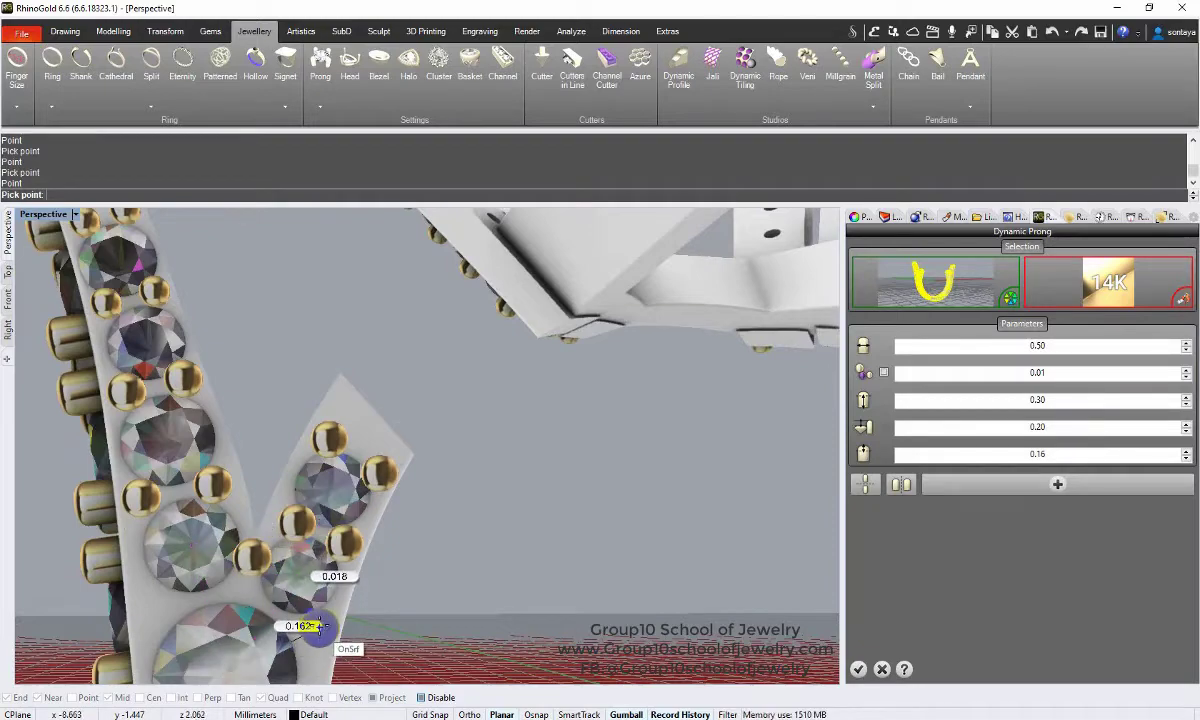
click(316, 624)
scroll(222, 595, up, 2)
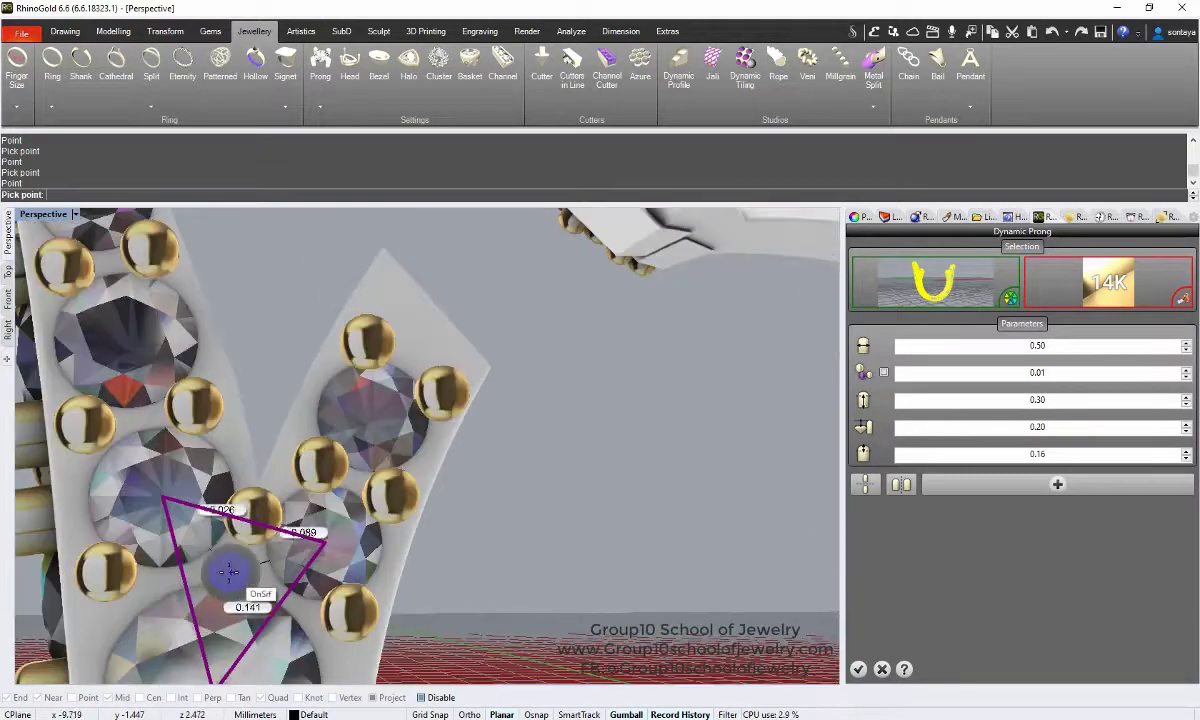
scroll(214, 566, down, 3)
scroll(167, 578, up, 3)
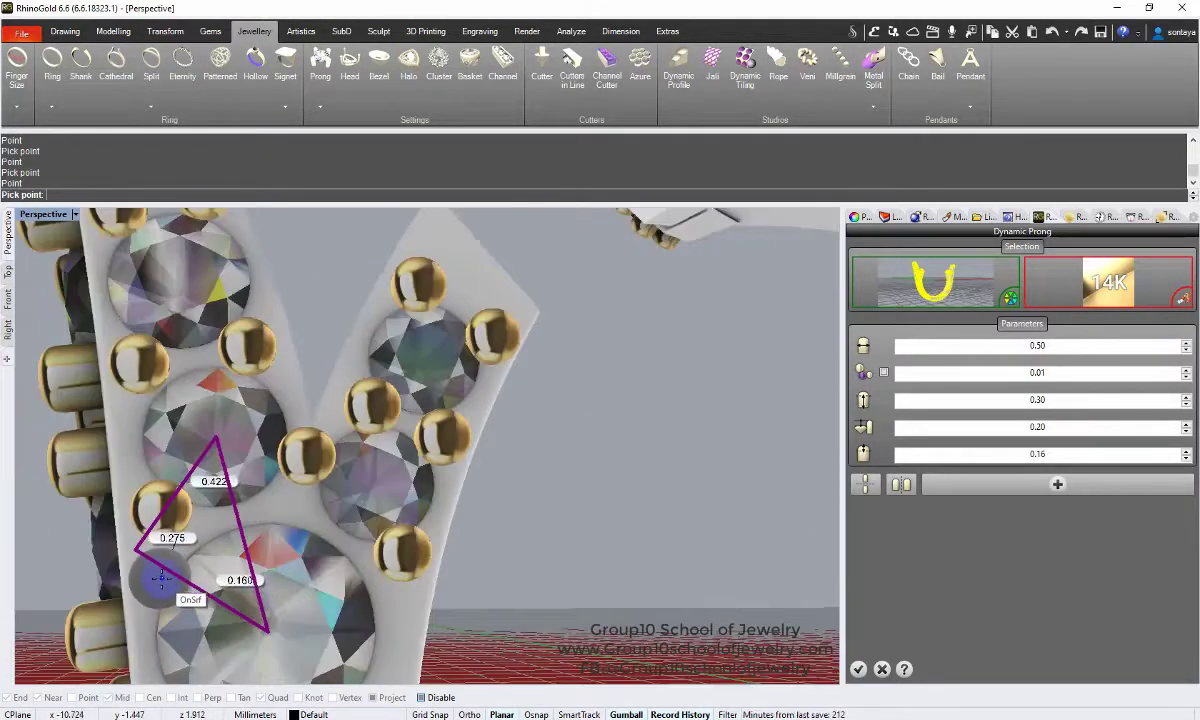
click(390, 612)
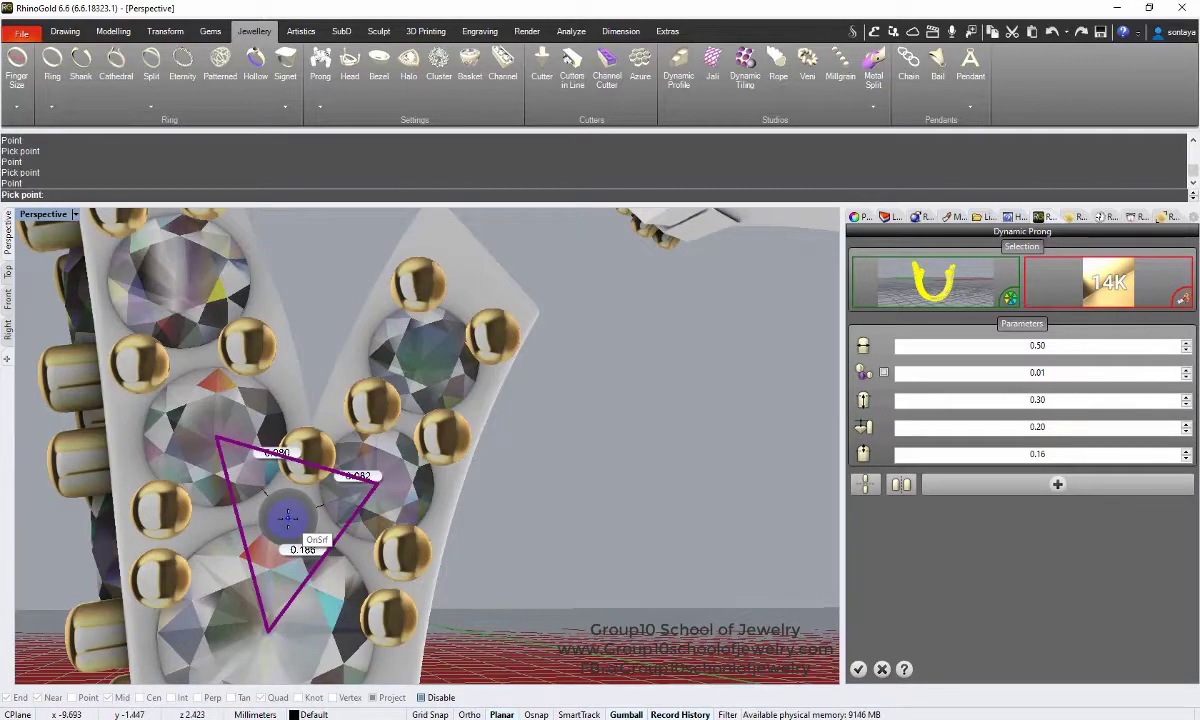
scroll(288, 517, down, 3)
scroll(310, 533, up, 2)
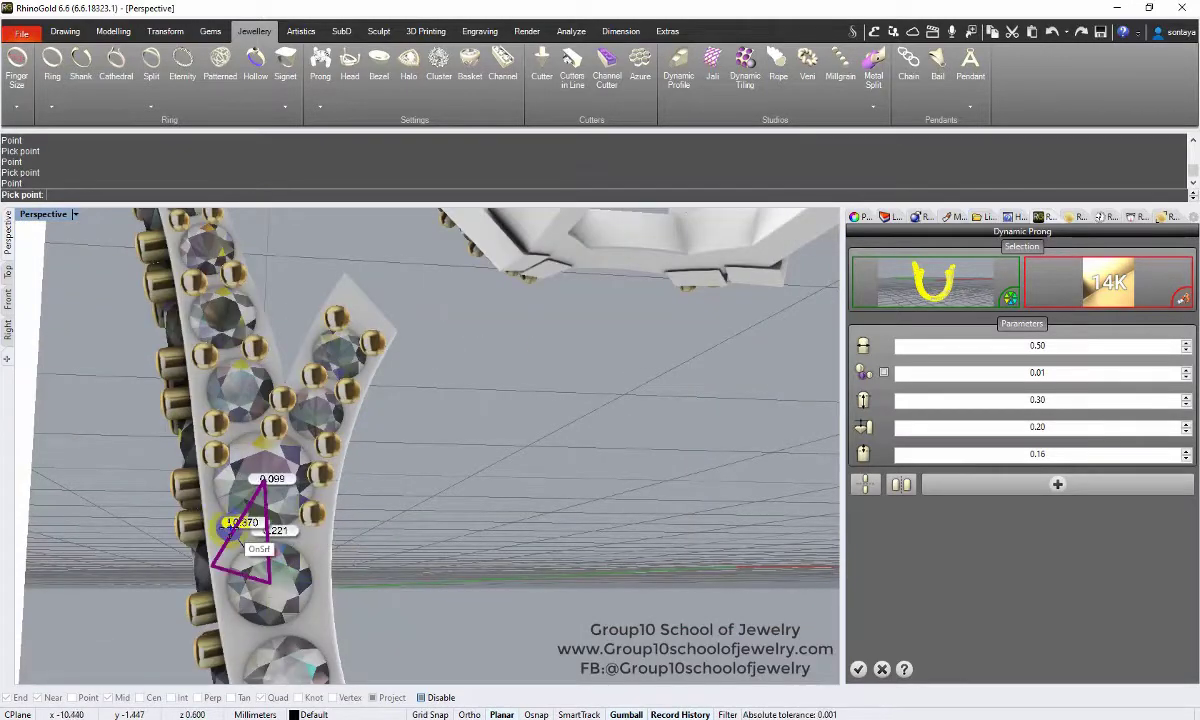
scroll(366, 559, up, 1)
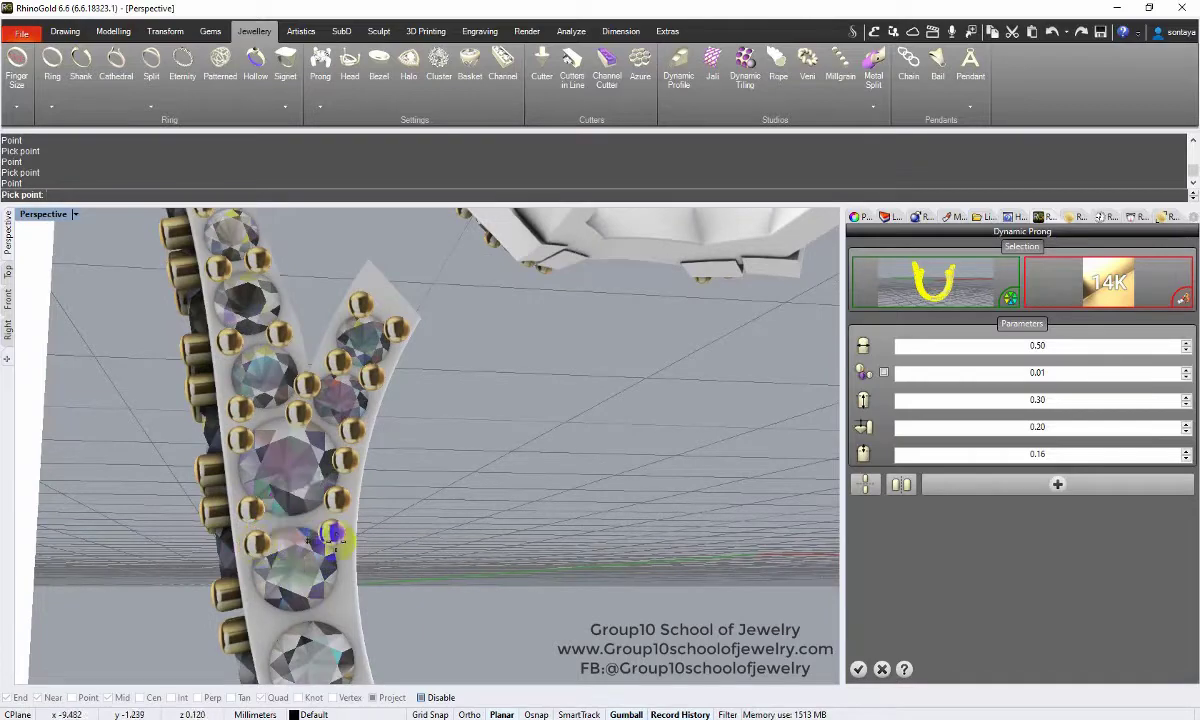
Place two more 0.45 dynamic prongs between stones on the curved band, orbiting along it
scroll(335, 541, down, 2)
right_drag(400, 500, 461, 370)
scroll(360, 377, up, 3)
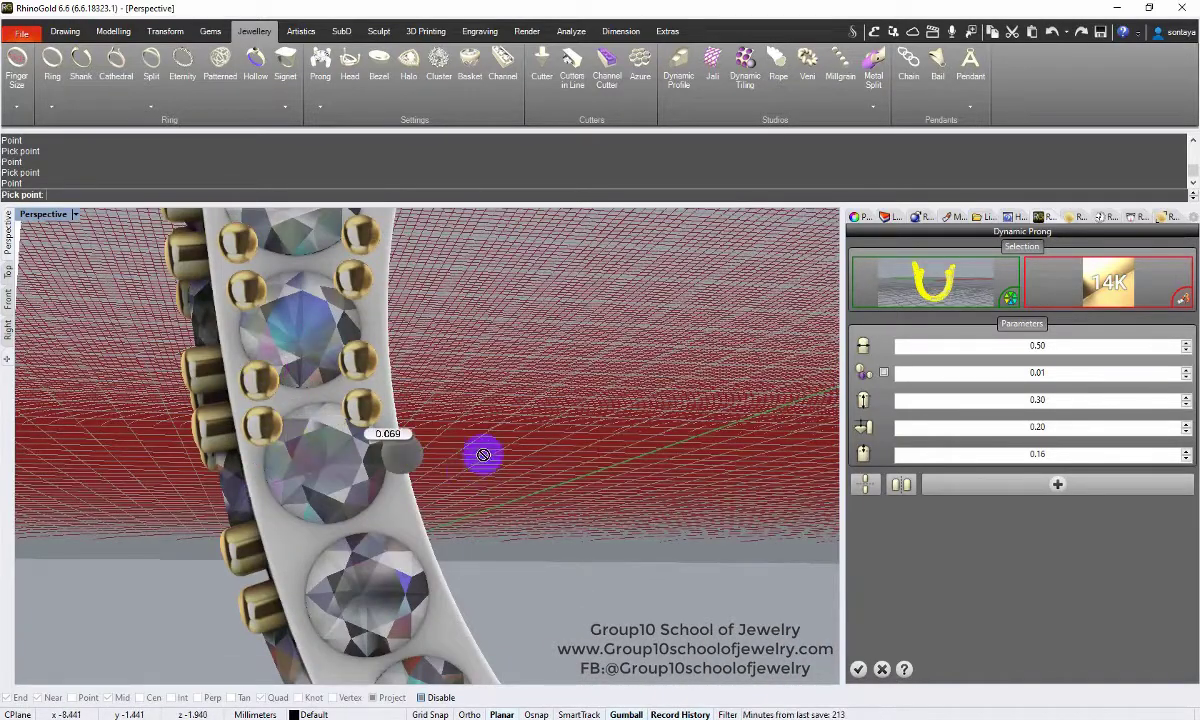
right_drag(482, 455, 370, 381)
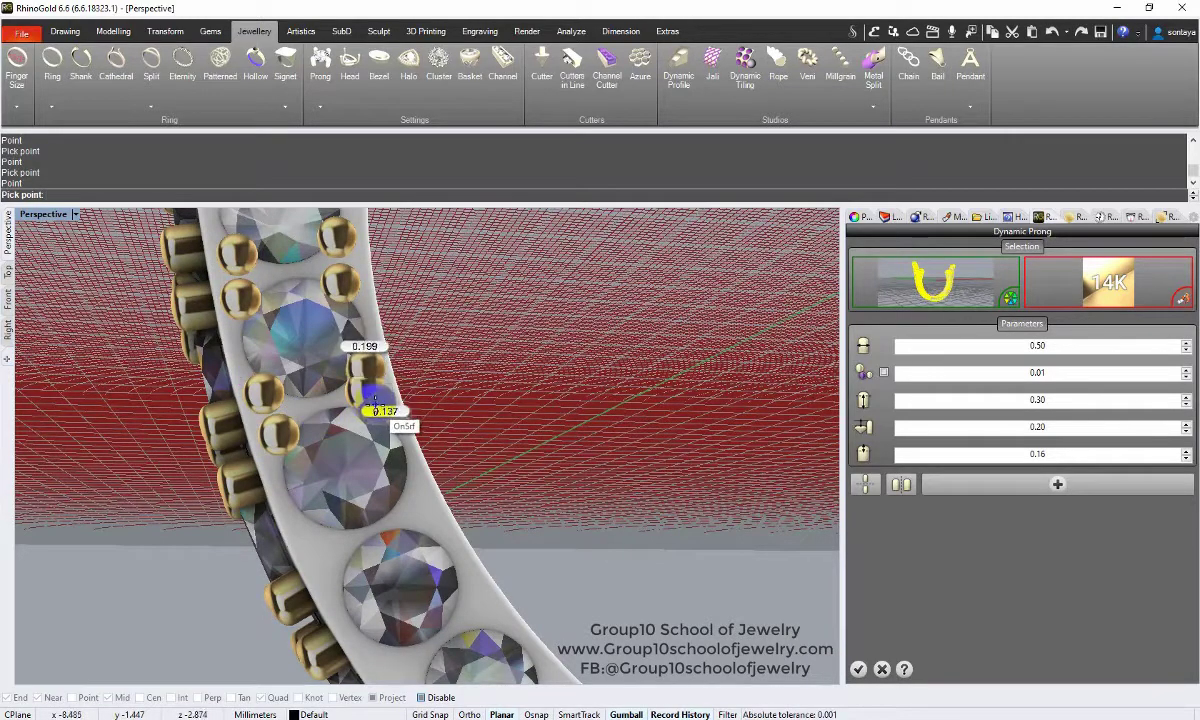
right_drag(474, 455, 384, 399)
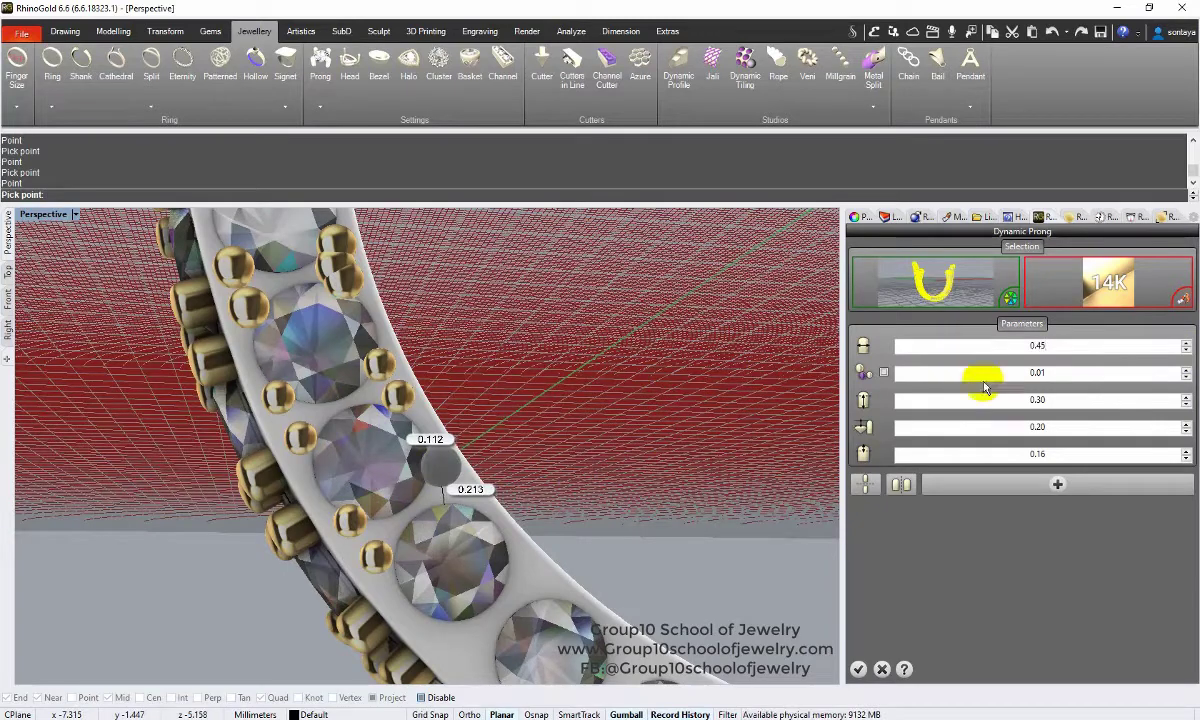
click(444, 469)
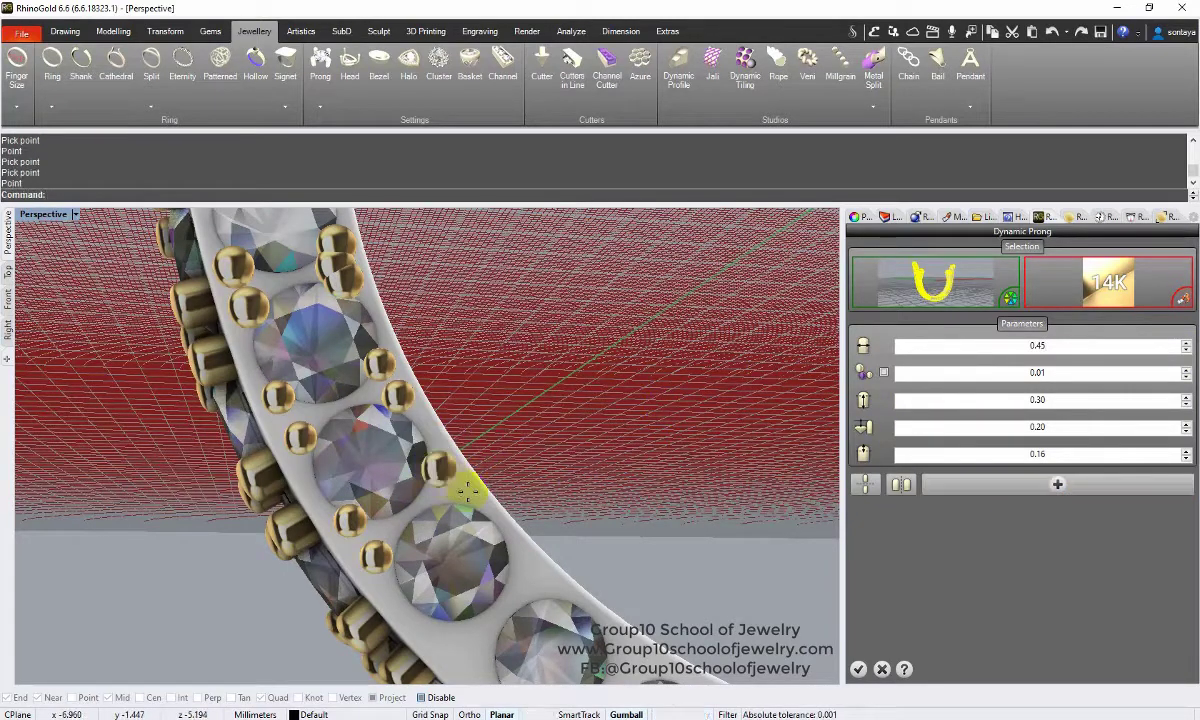
click(464, 506)
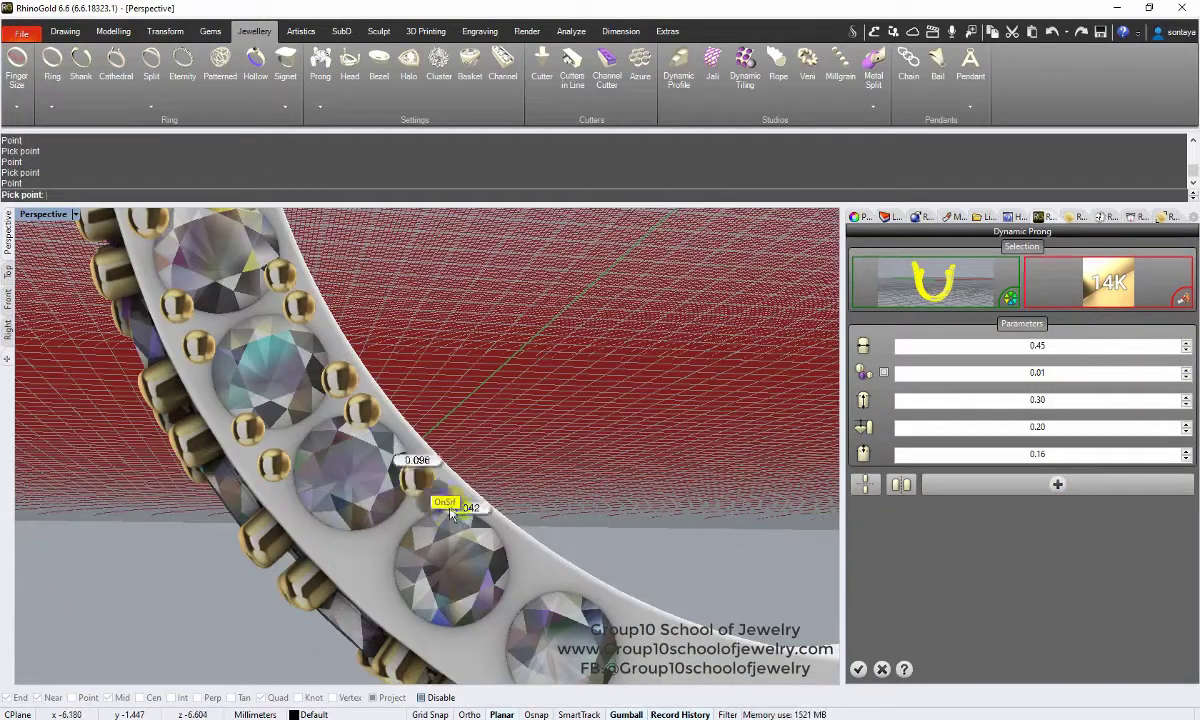
right_drag(513, 525, 441, 506)
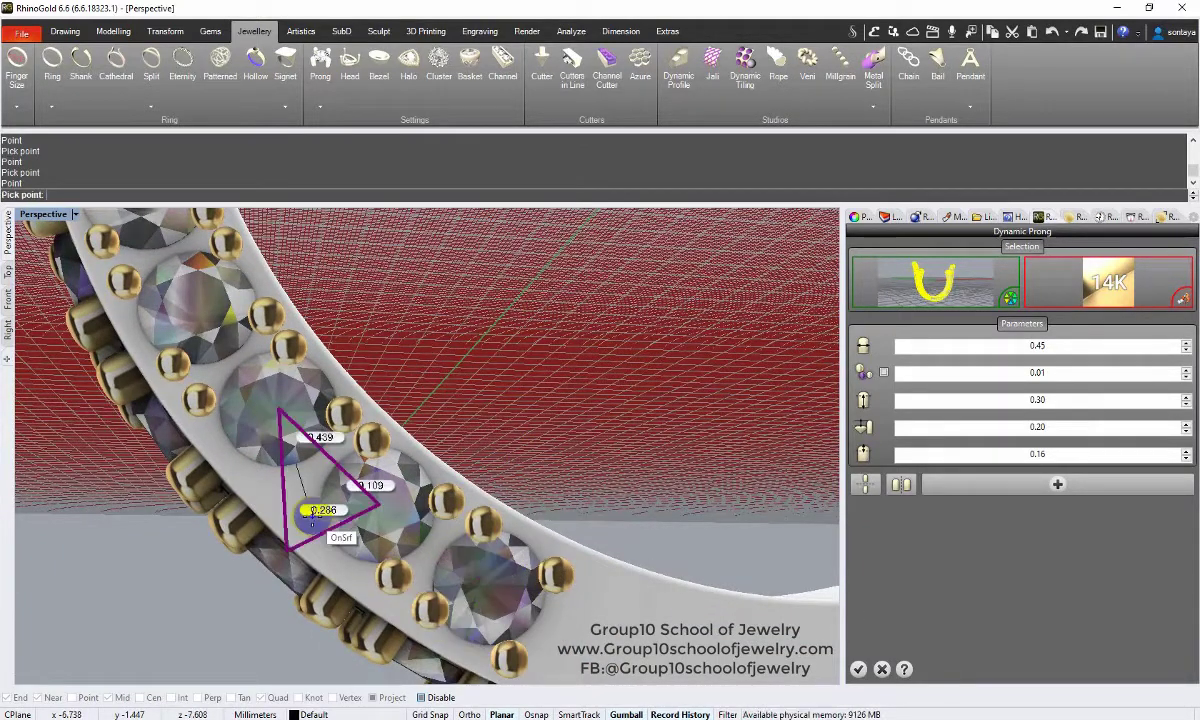
right_drag(210, 412, 290, 420)
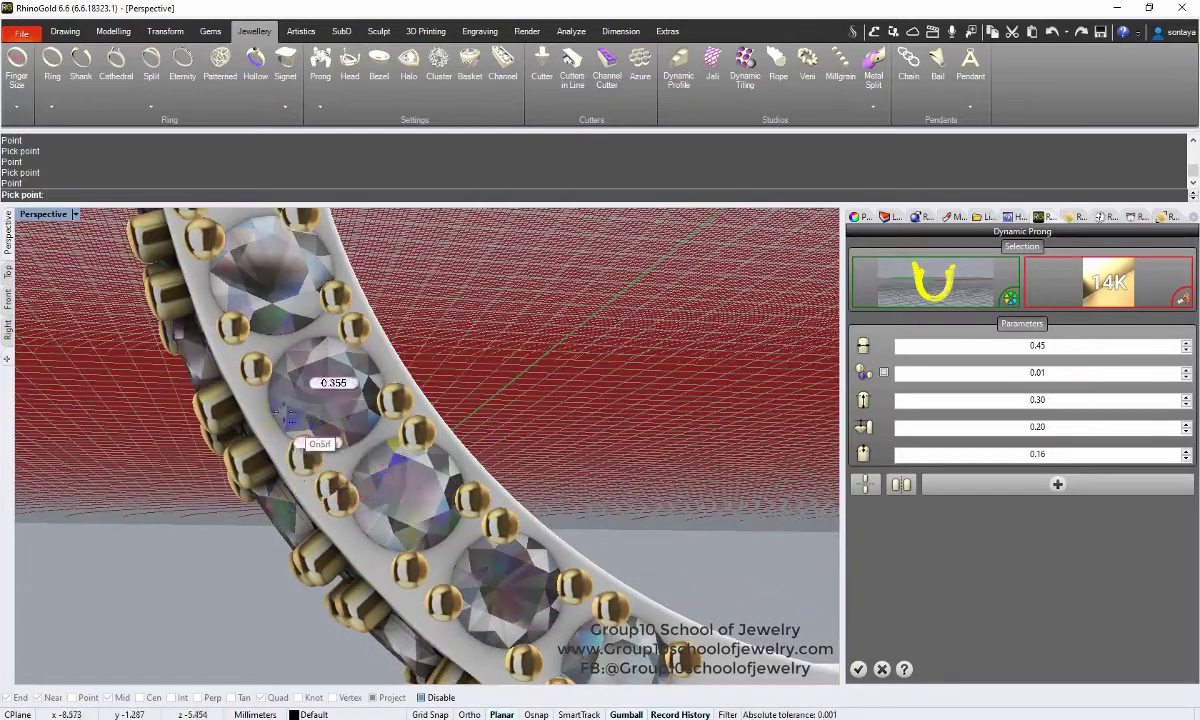
right_drag(242, 342, 528, 445)
Generate the dynamic prongs and hide everything except the new prongs
key(Return)
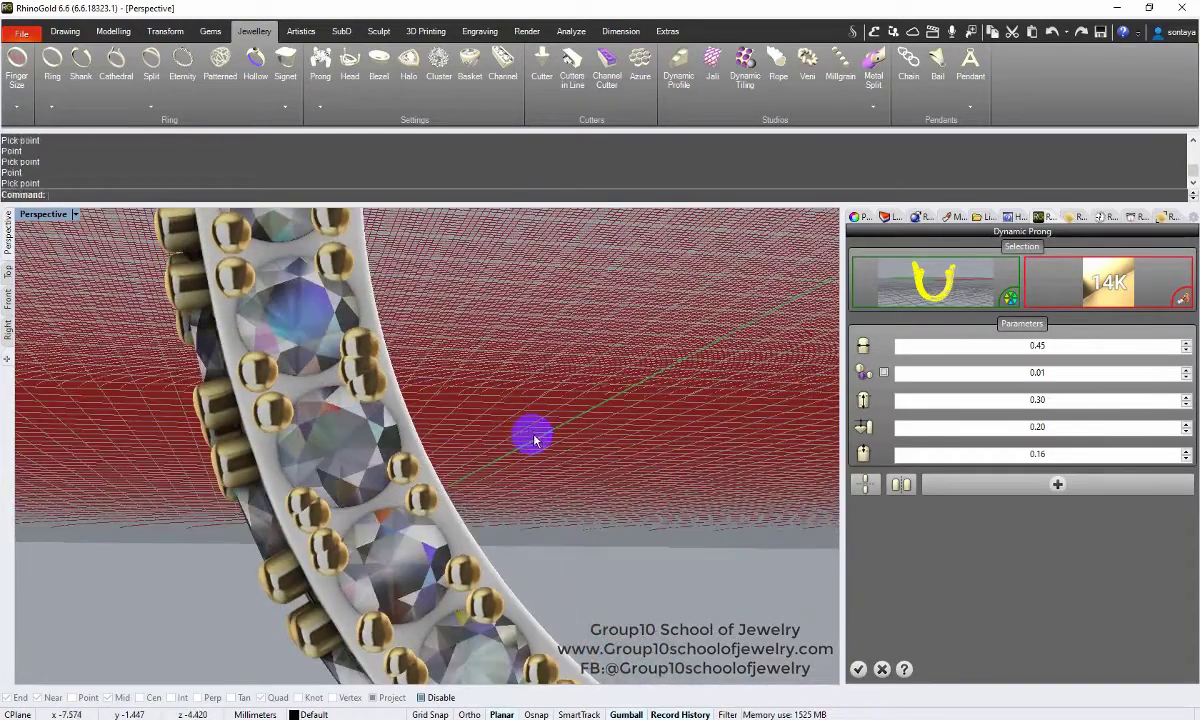
right_drag(458, 477, 393, 438)
scroll(393, 438, down, 5)
key(ctrl+i)
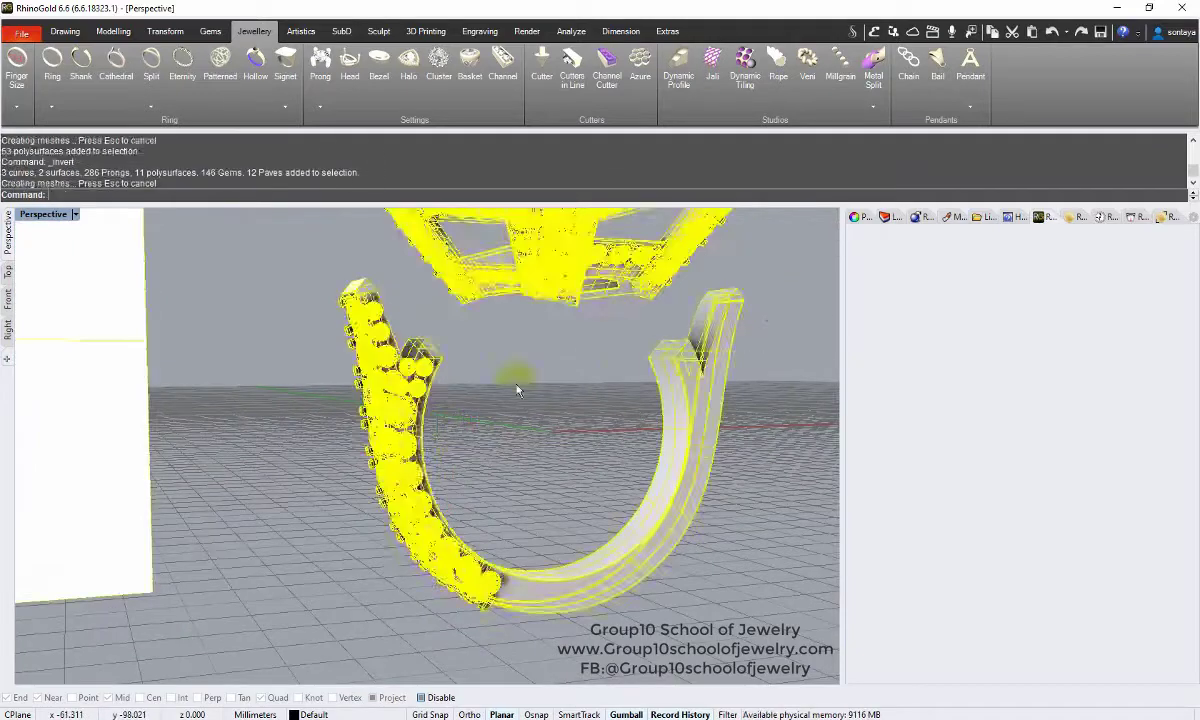
key(ctrl+h)
Delete the stray prongs on the shank
scroll(391, 481, up, 3)
click(400, 505)
key(Delete)
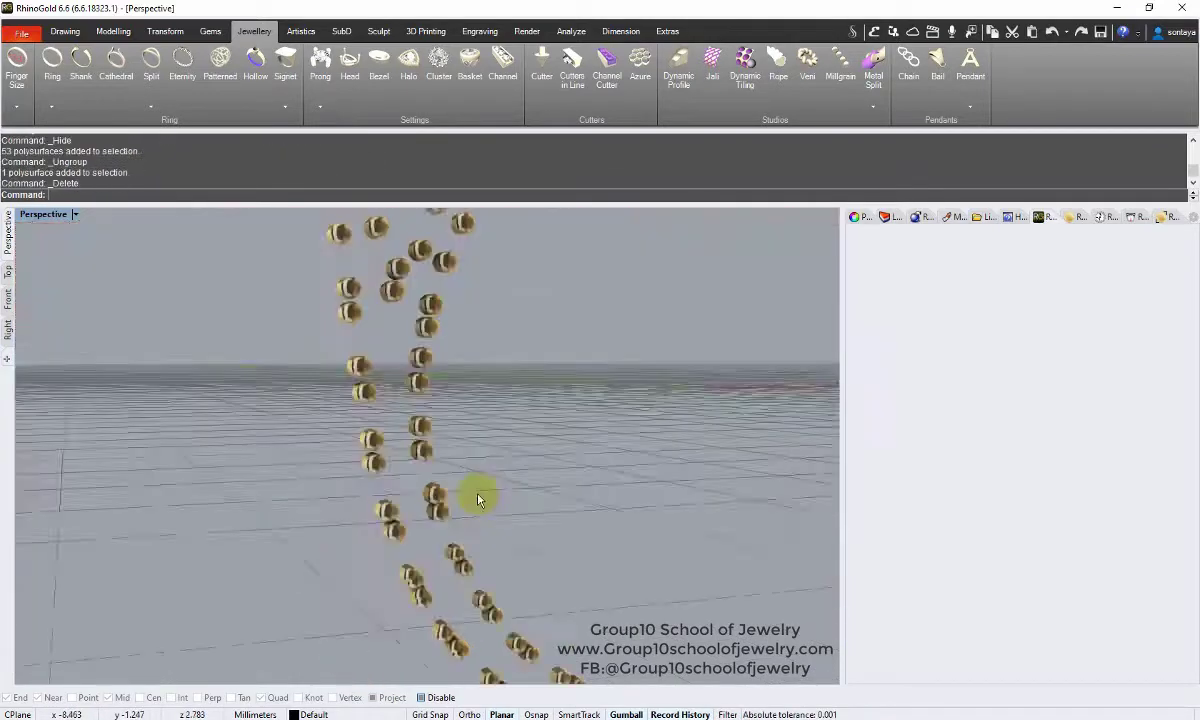
scroll(447, 462, up, 3)
click(420, 568)
click(285, 479)
click(385, 590)
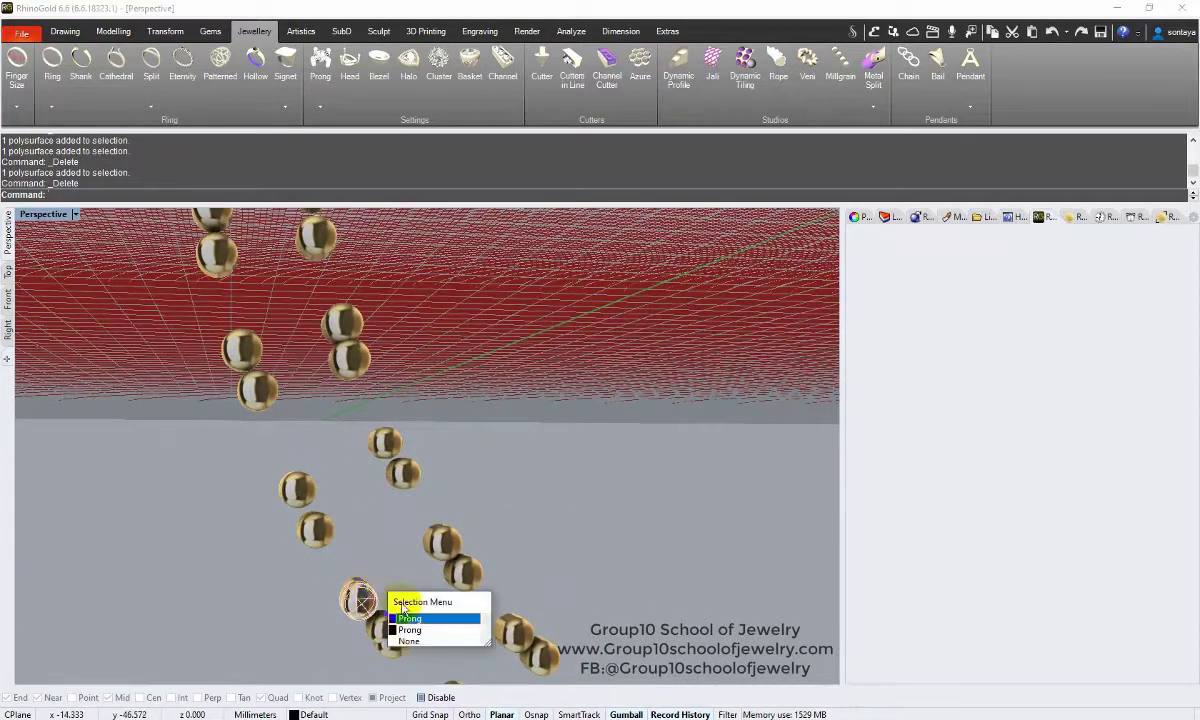
click(420, 617)
key(Delete)
right_drag(390, 600, 435, 577)
scroll(435, 577, down, 5)
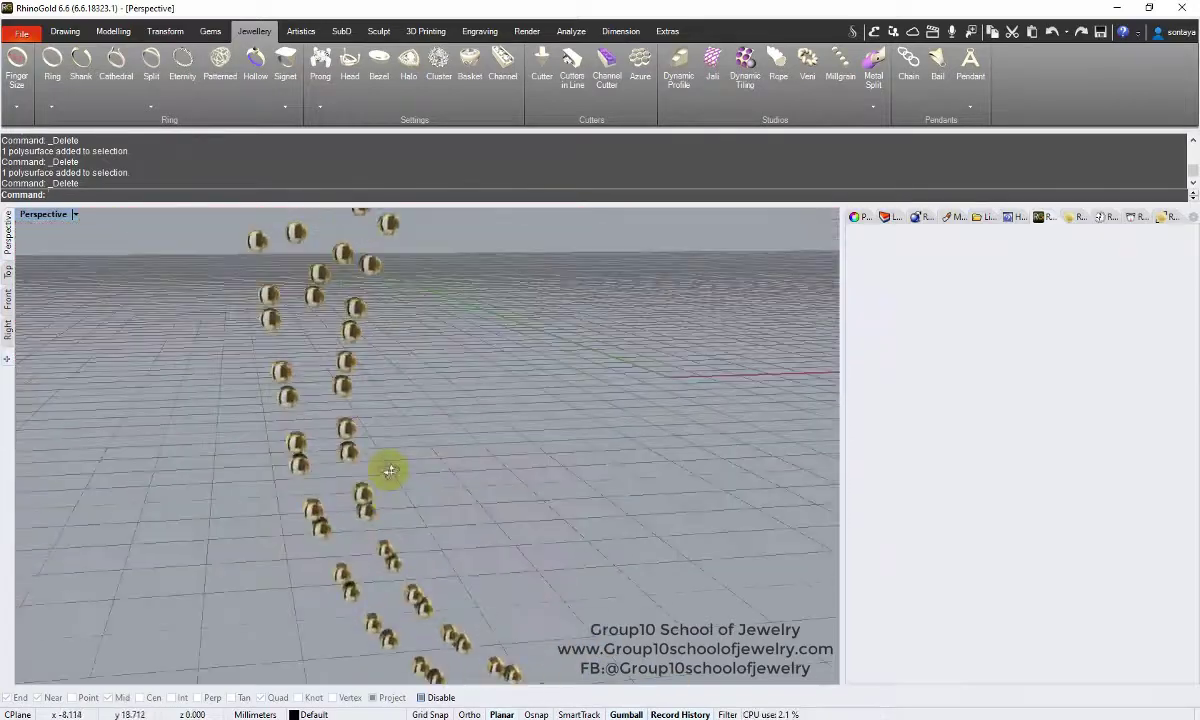
scroll(442, 455, down, 3)
scroll(442, 455, up, 3)
Select the 48 remaining prongs and group them
click(440, 557)
drag(590, 675, 590, 672)
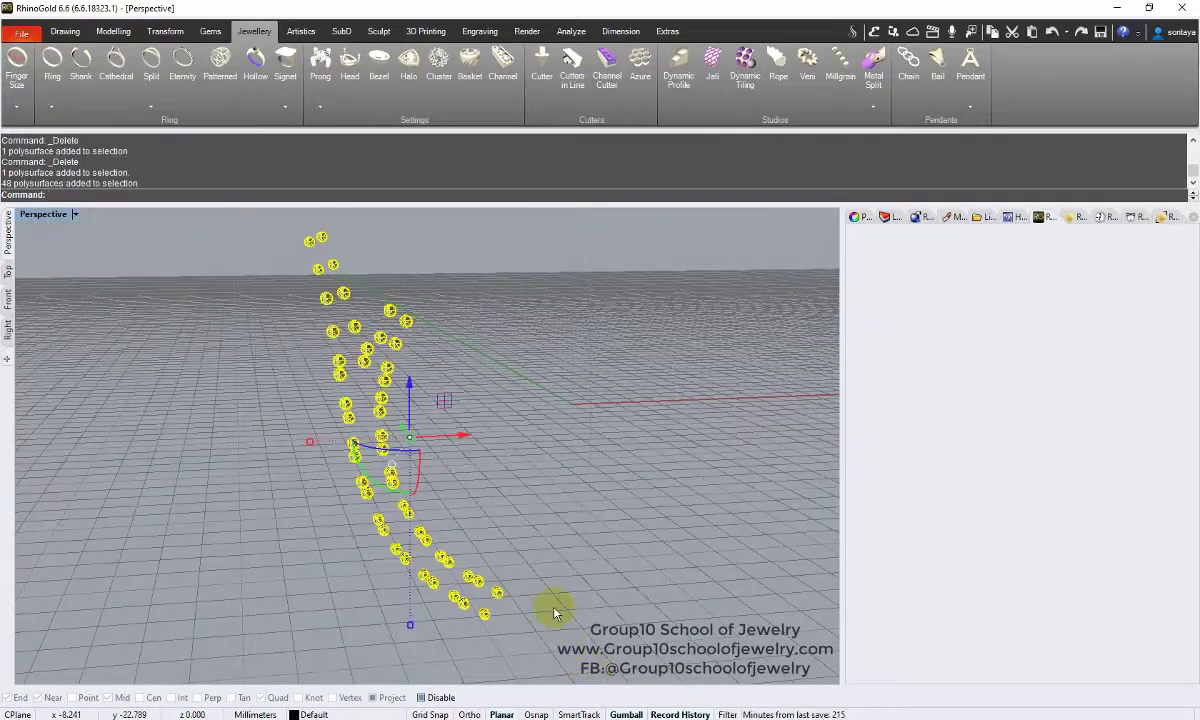
key(ctrl+g)
scroll(607, 465, down, 3)
middle_click(690, 260)
Show all ring parts again and mirror the shank pavé across X
click(725, 165)
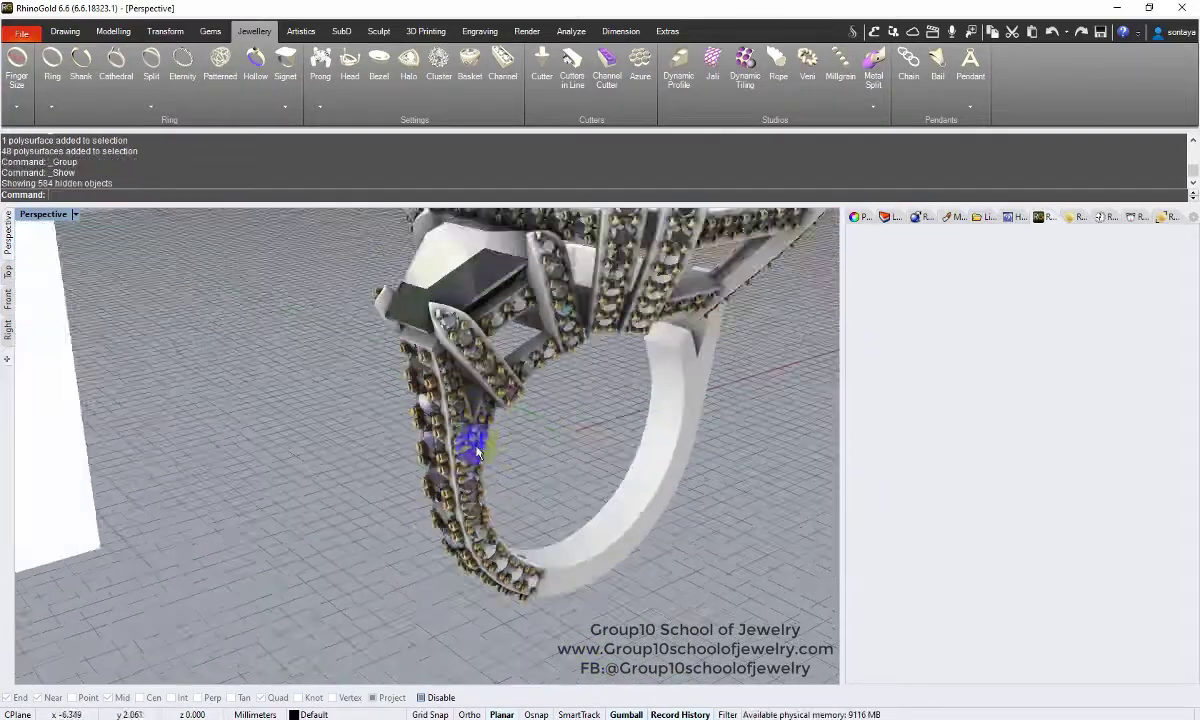
scroll(520, 500, up, 5)
scroll(510, 418, up, 3)
click(510, 418)
click(165, 31)
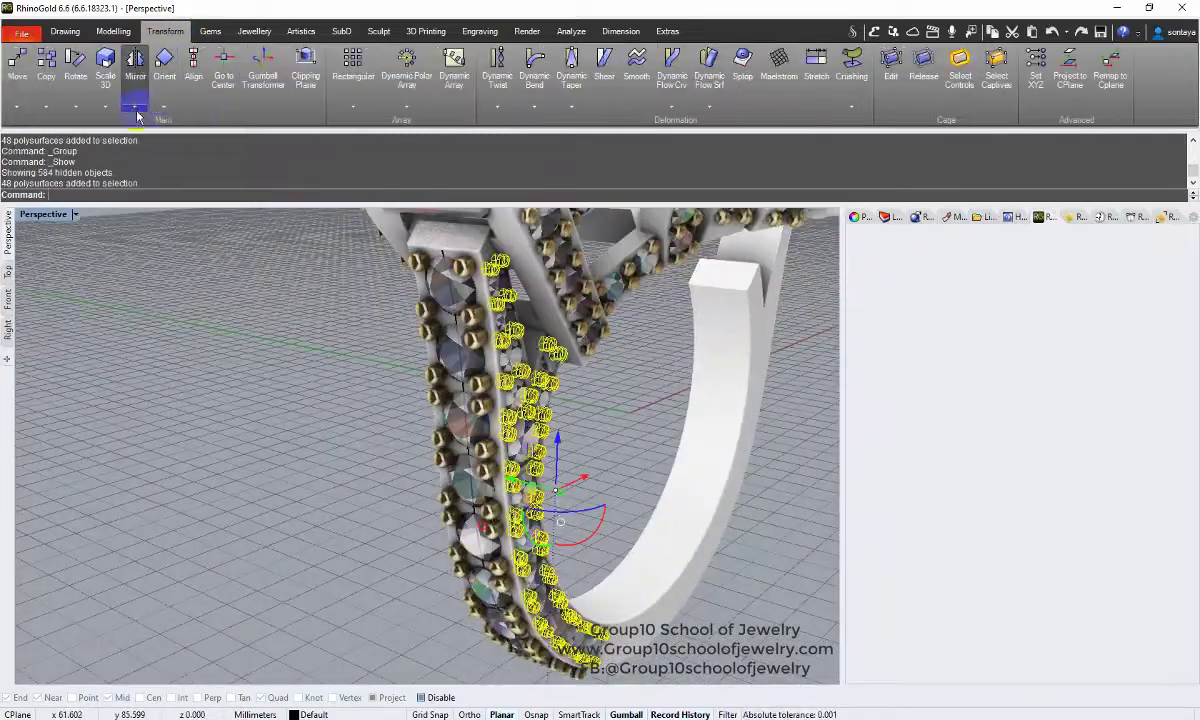
click(135, 66)
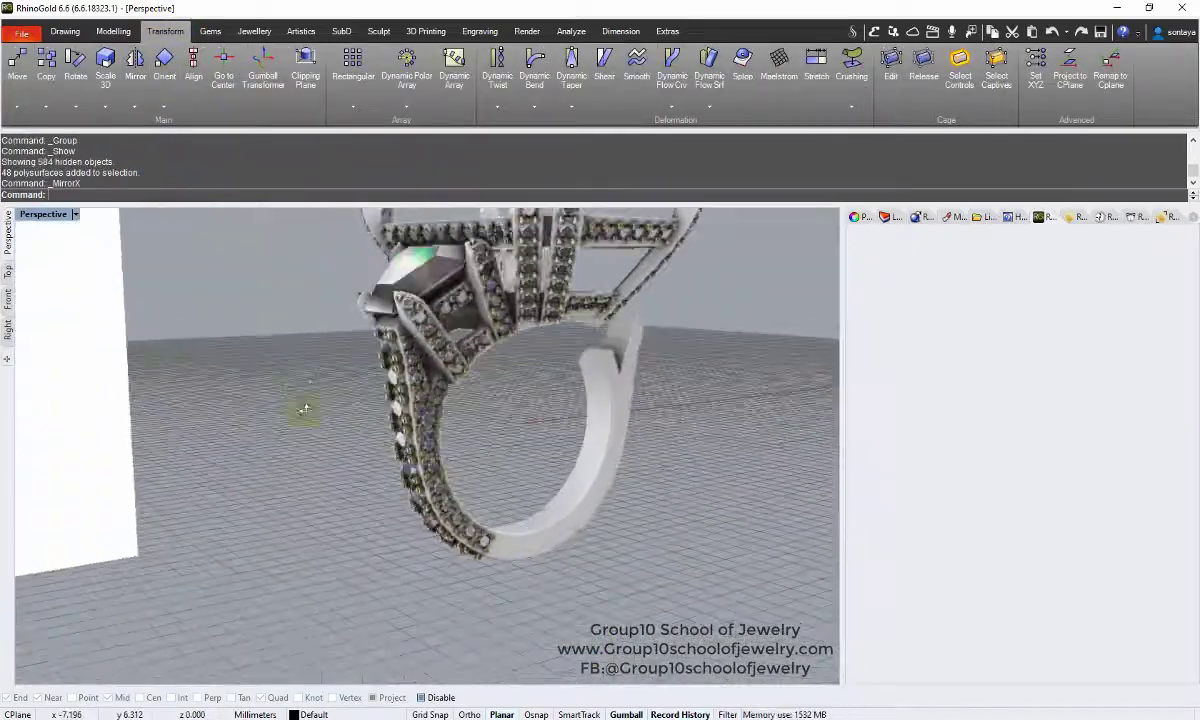
Isolate the shank and draw a cutting plane across its centre in the Right view
click(391, 488)
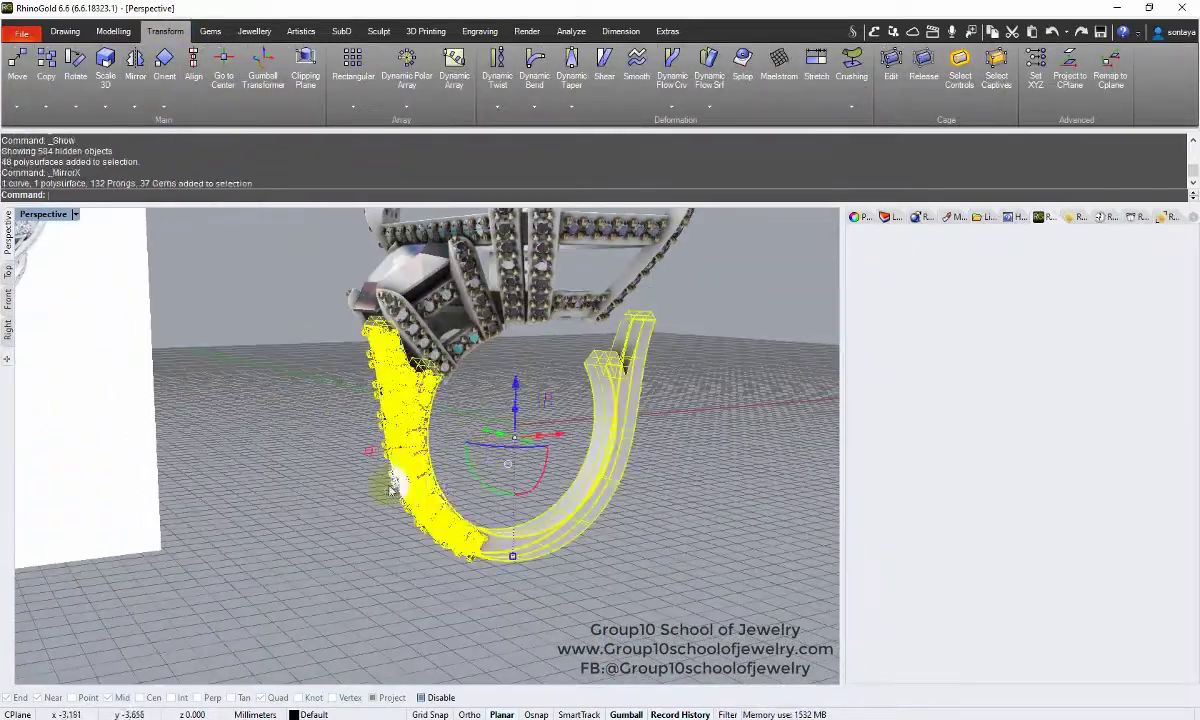
click(736, 268)
click(7, 328)
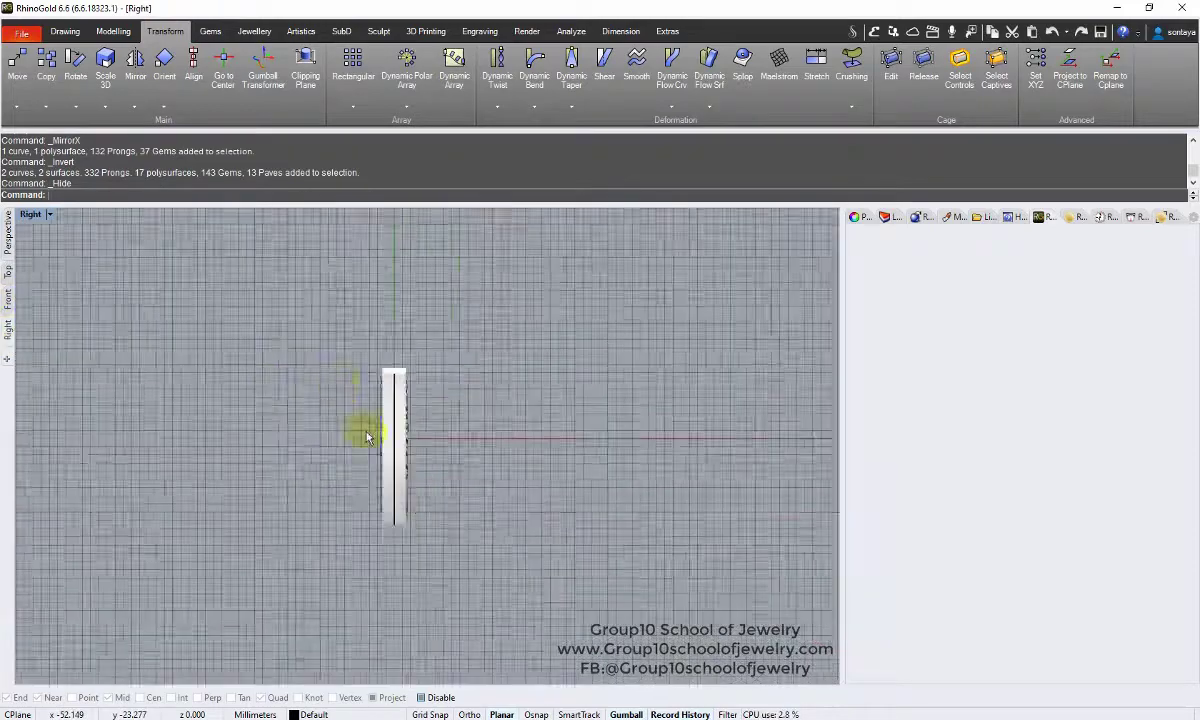
click(63, 34)
click(113, 31)
click(20, 60)
click(246, 396)
click(500, 585)
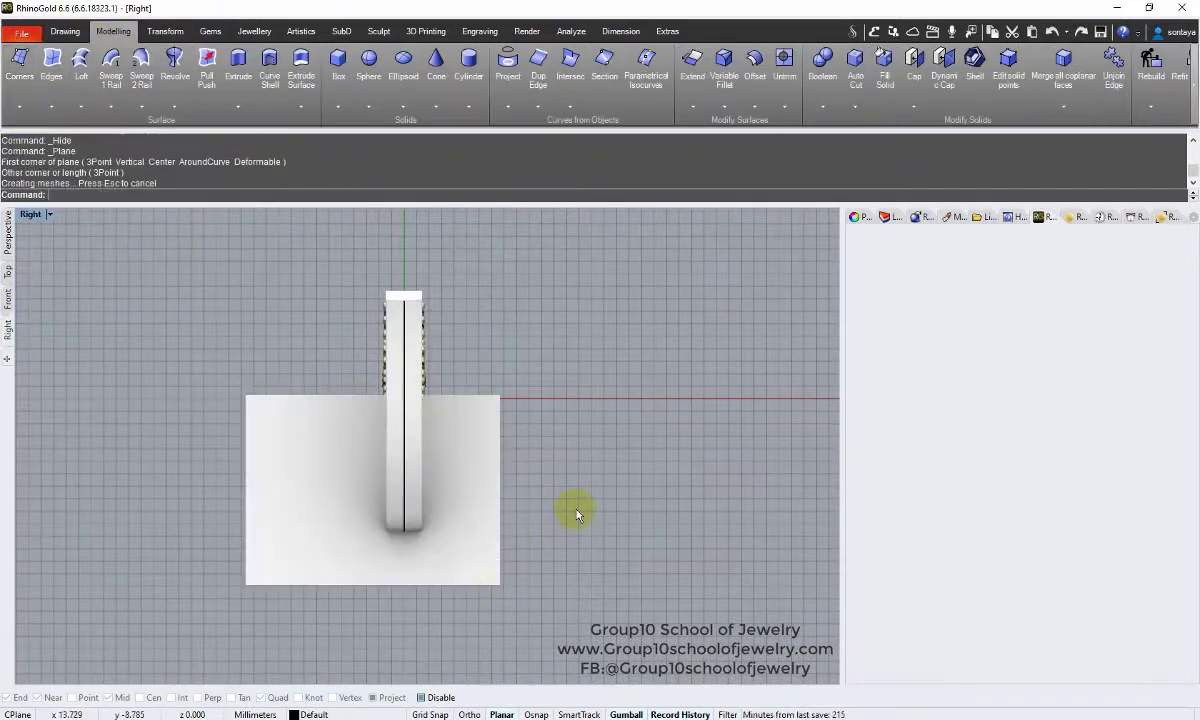
Delete the unwanted half and mirror the rest with Symmetry Horizontal into a U shank
click(9, 250)
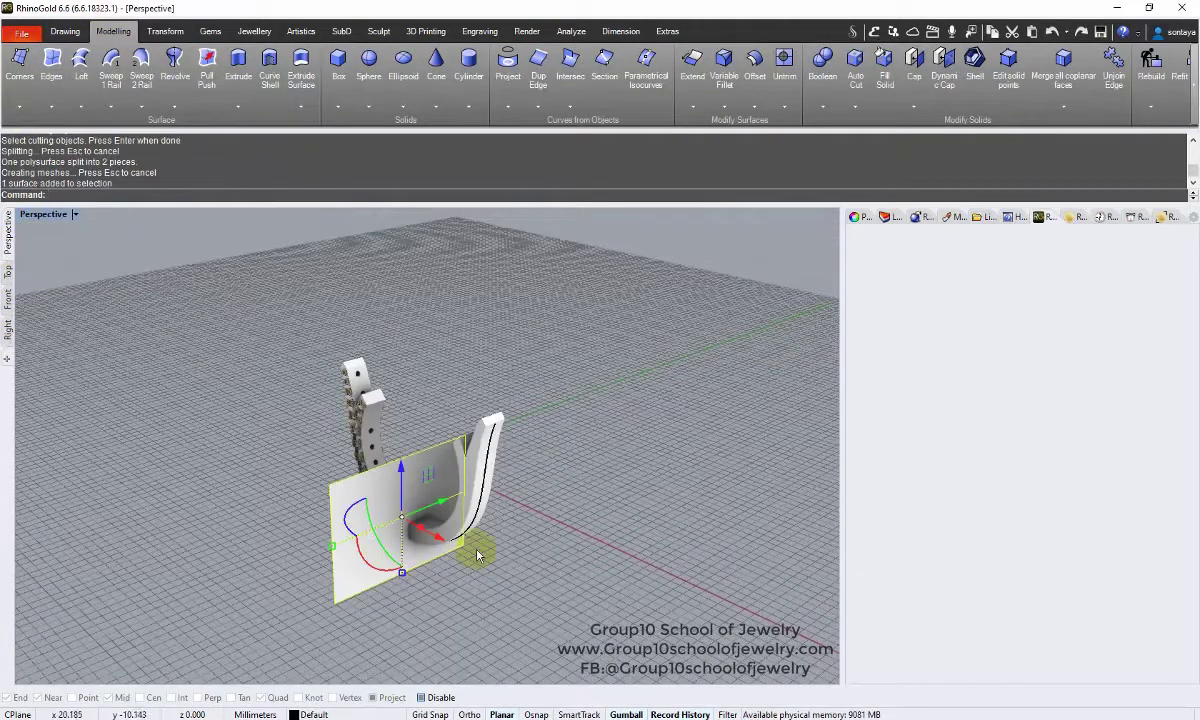
key(Delete)
drag(478, 556, 408, 432)
key(Delete)
click(165, 31)
click(135, 105)
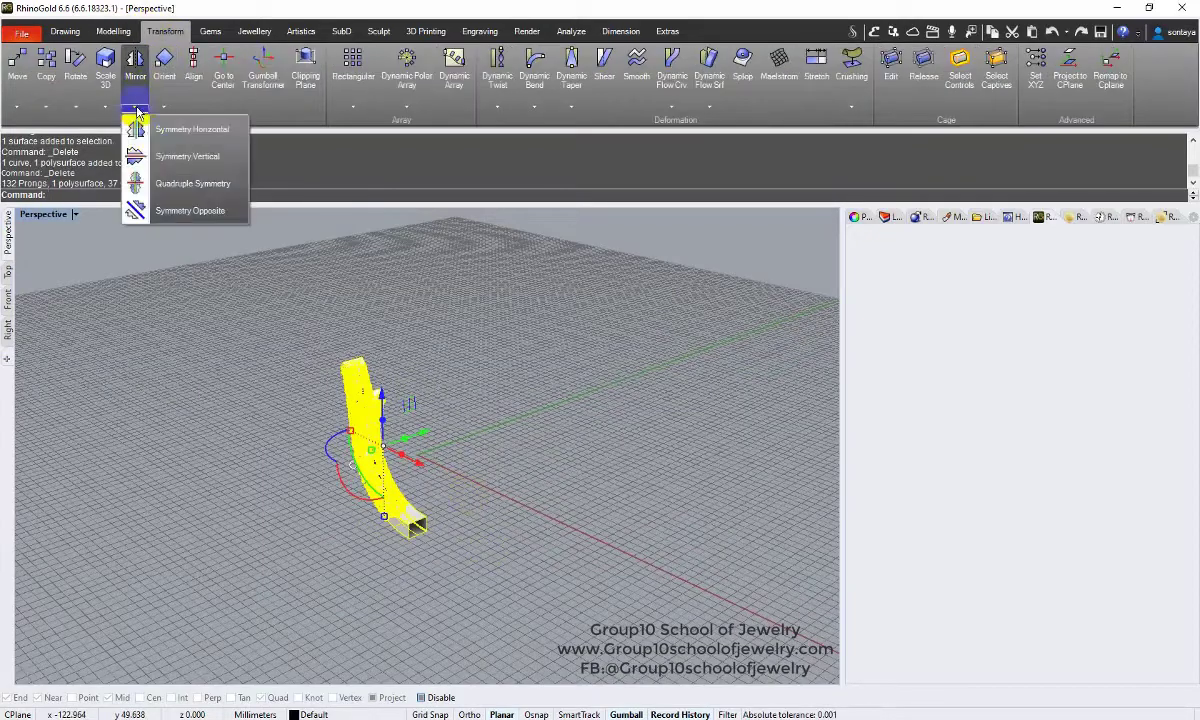
click(180, 150)
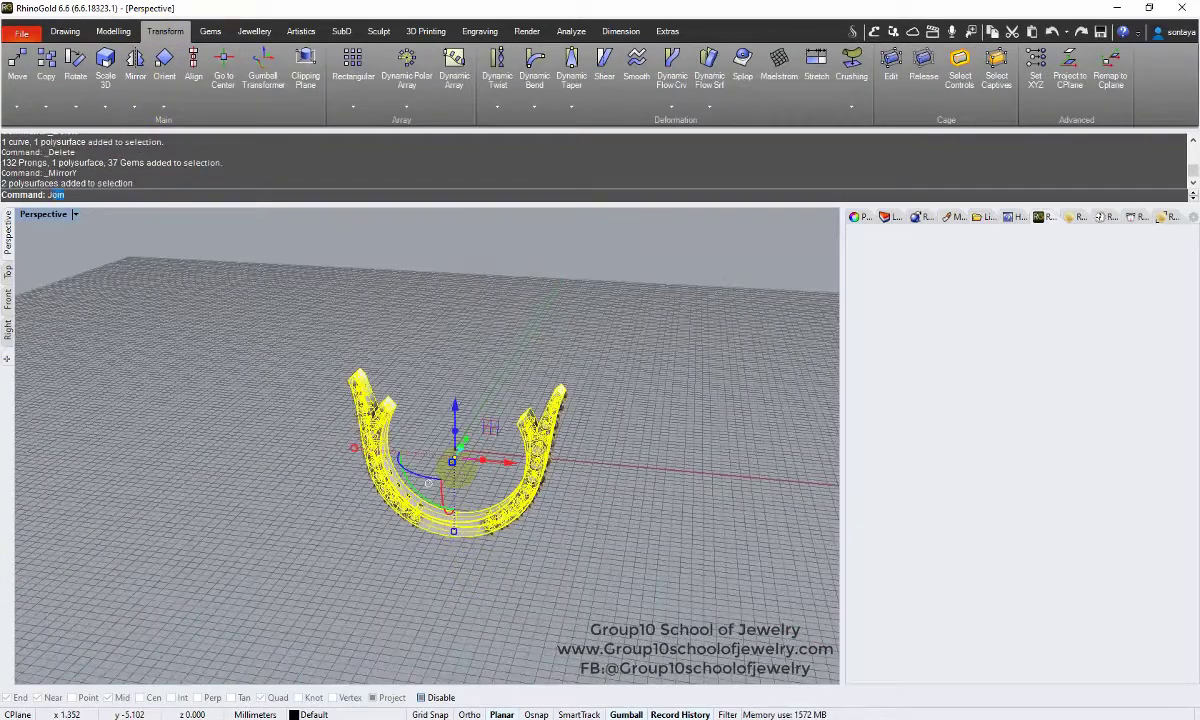
Select the left shank band and its stones, undoing a trial hidden/visible swap
middle_click(577, 480)
click(509, 455)
mouse_move(509, 455)
right_down()
mouse_move(525, 380)
mouse_move(490, 345)
right_up()
click(472, 345)
right_drag(606, 322, 455, 355)
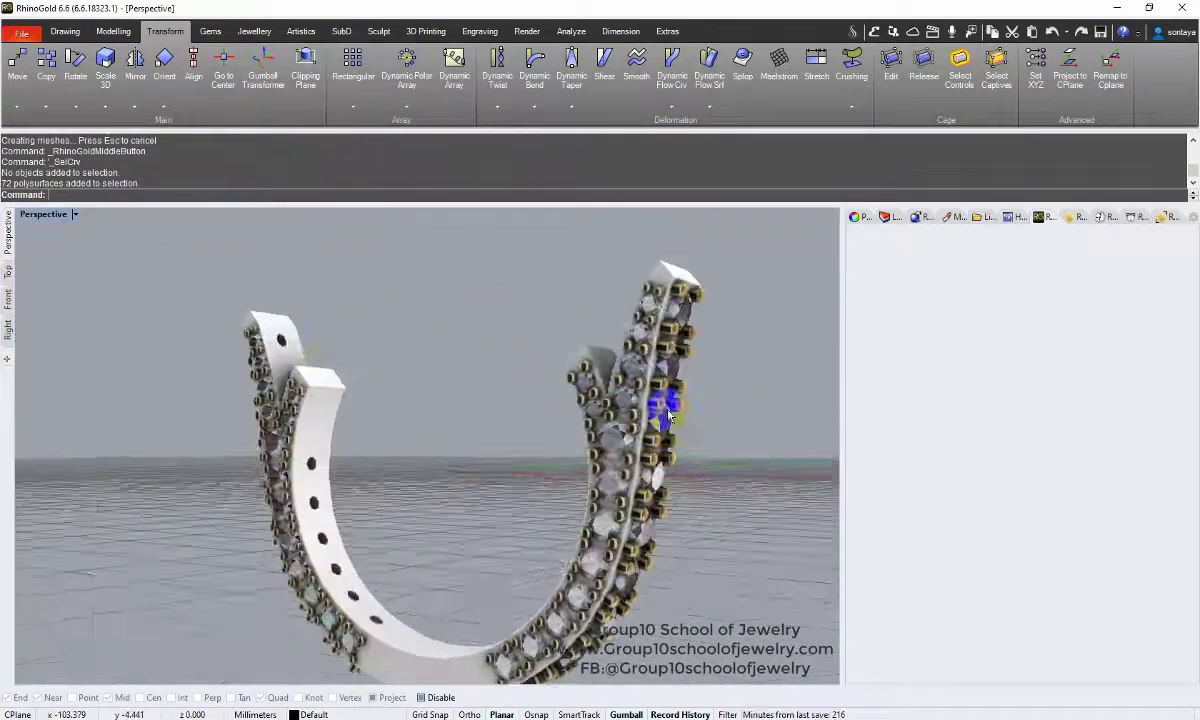
click(335, 480)
middle_click(723, 268)
click(723, 282)
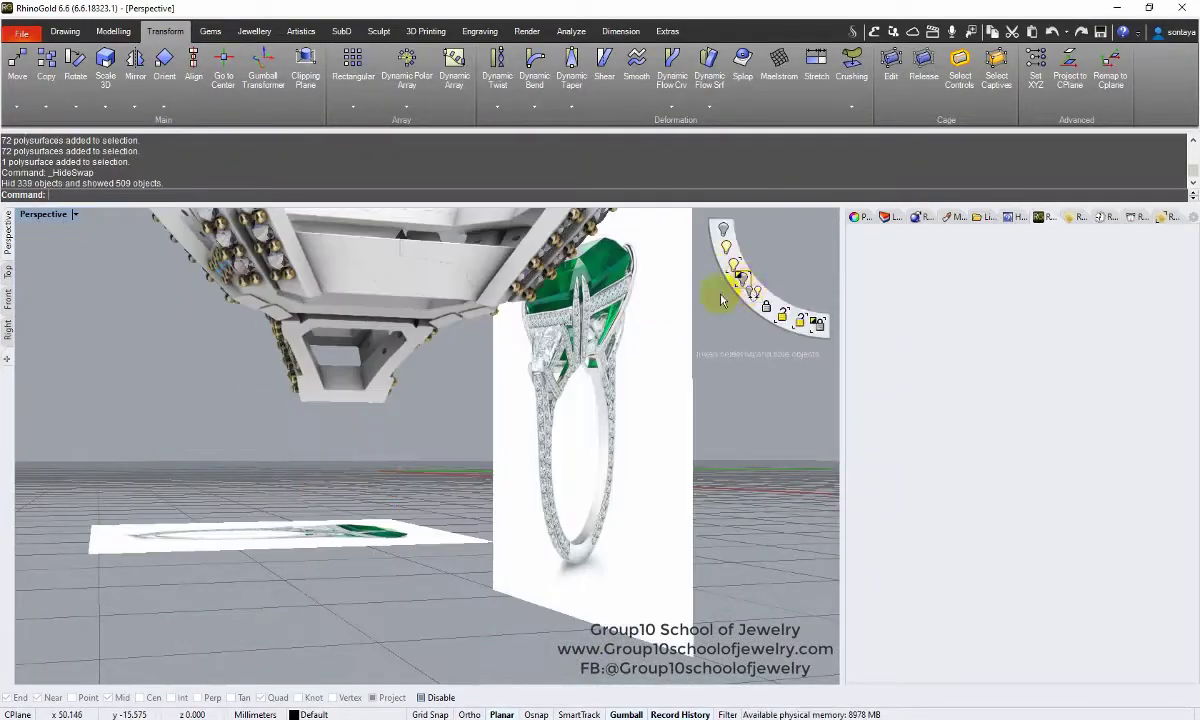
key(ctrl+z)
Invert the selection to hide the unwanted prongs and gems, isolating the shank
scroll(536, 381, up, 3)
click(470, 345)
click(520, 355)
middle_click(785, 257)
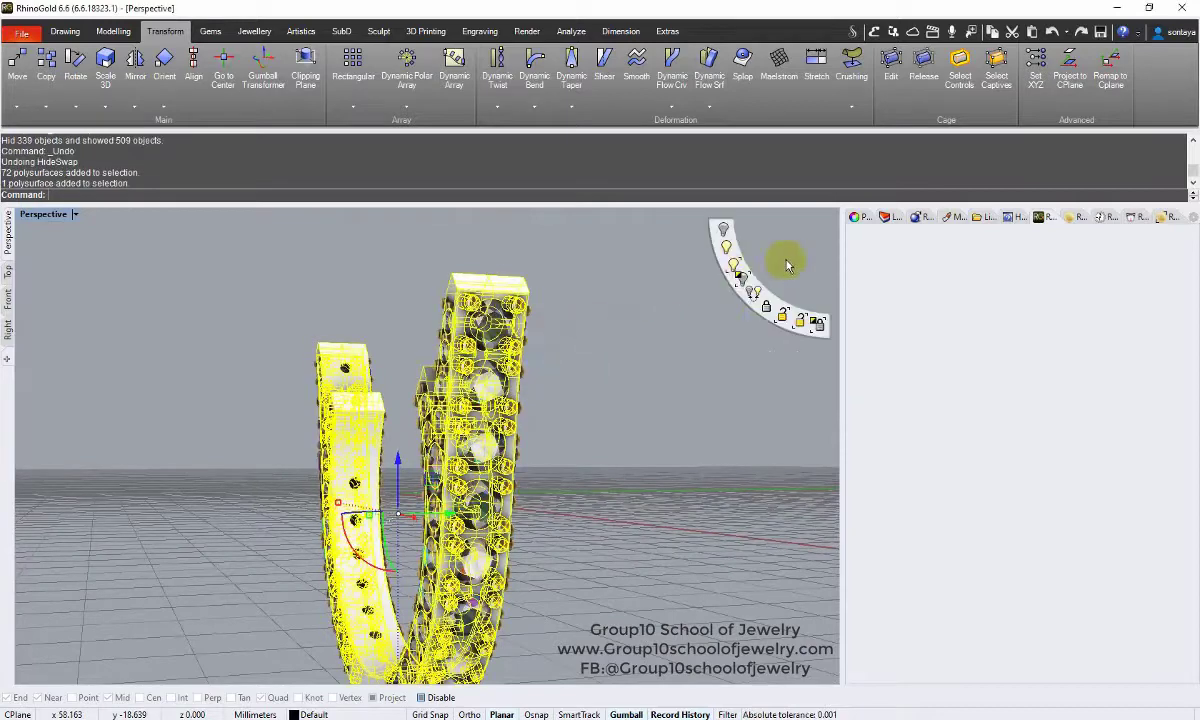
click(750, 240)
In the side view, ungroup the shank pieces and select the 36 prongs on one side
key(ctrl+a)
click(8, 328)
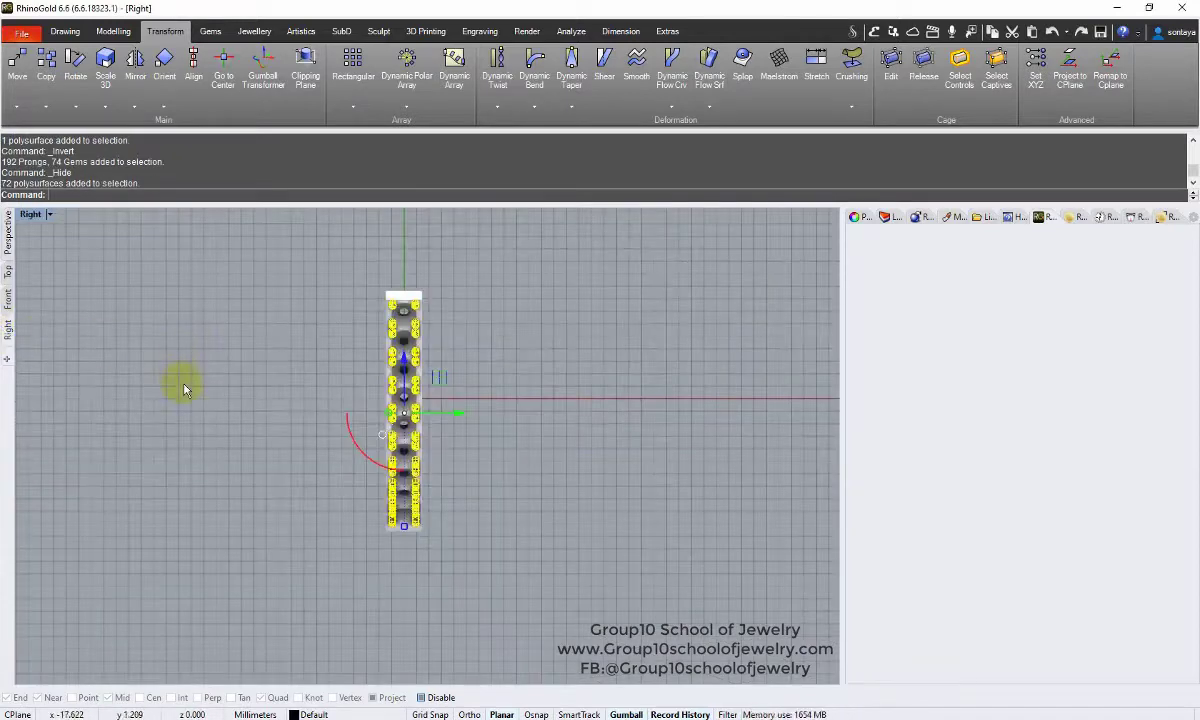
key(ctrl+a)
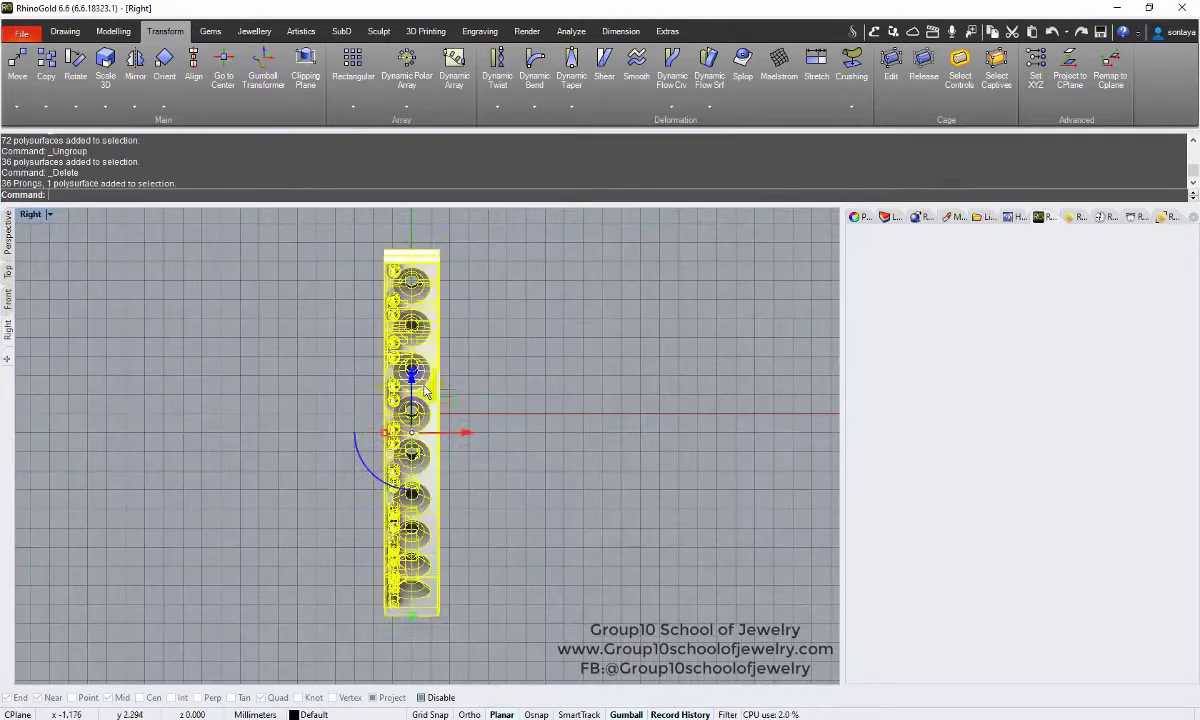
key(Escape)
drag(396, 637, 370, 240)
scroll(408, 444, up, 3)
drag(408, 444, 396, 442)
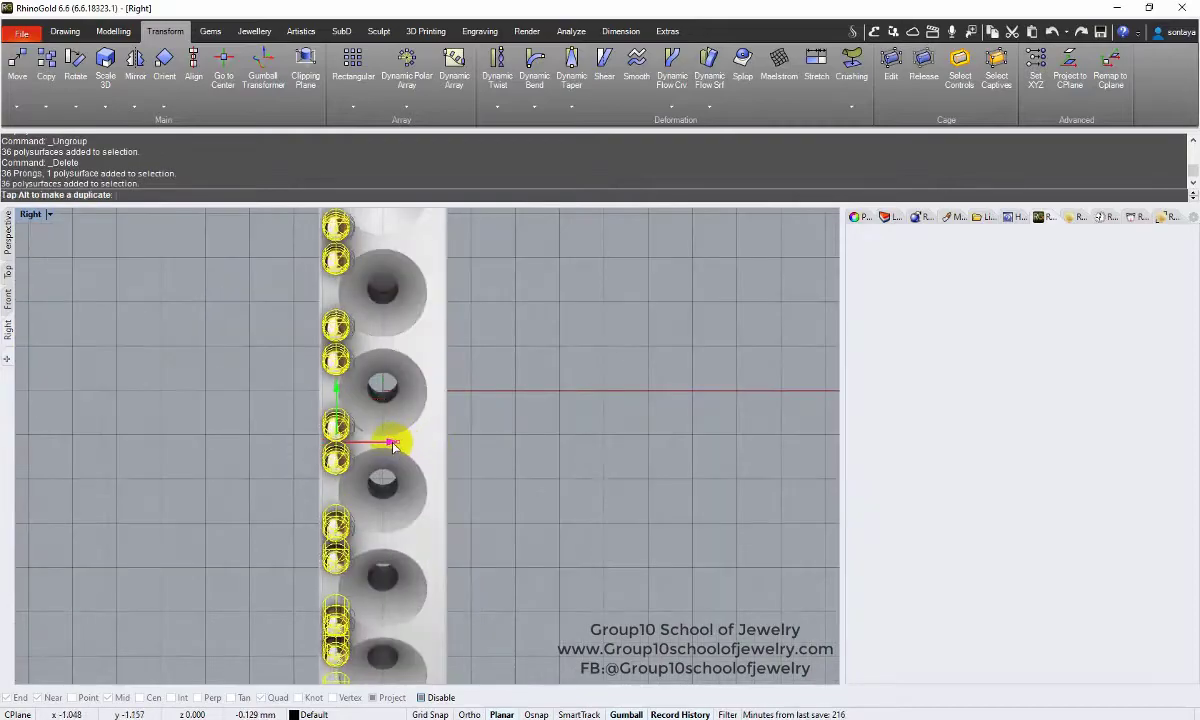
scroll(445, 442, down, 5)
Mirror the 36 prongs to the opposite side with Symmetry Horizontal and check the result
click(135, 106)
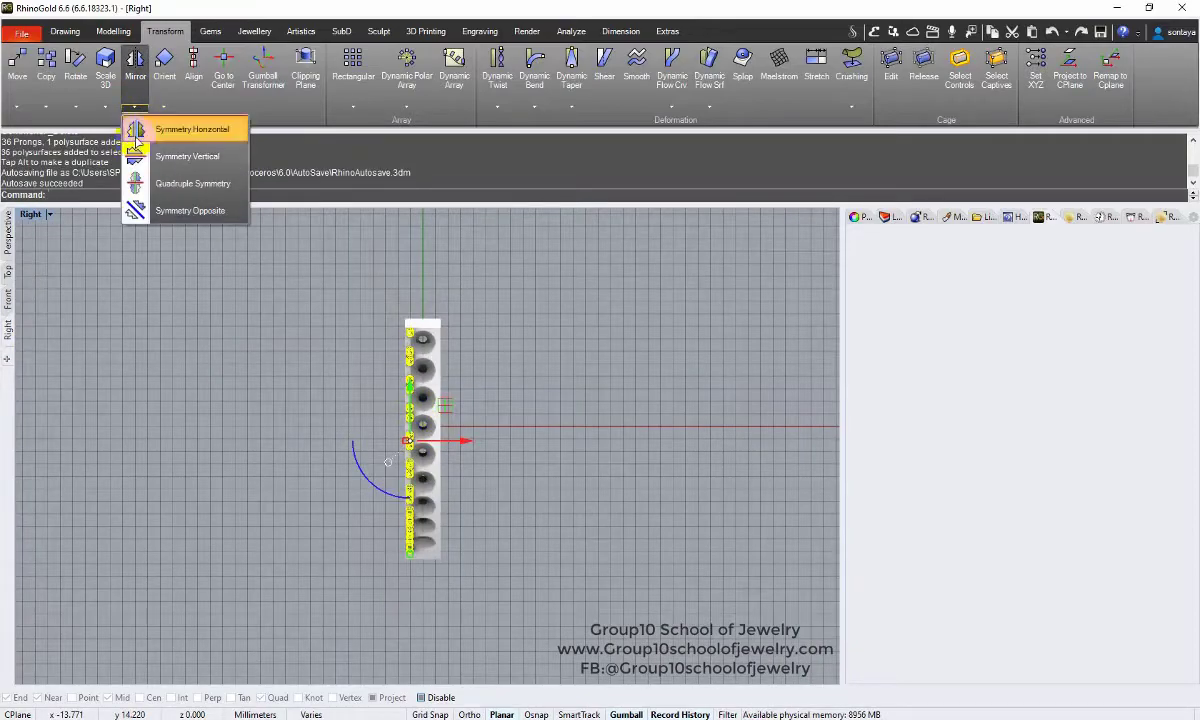
click(135, 130)
click(8, 240)
right_drag(429, 356, 470, 360)
key(ctrl+alt+h)
mouse_move(560, 380)
right_down()
mouse_move(628, 390)
mouse_move(455, 367)
mouse_move(450, 335)
mouse_move(321, 388)
mouse_move(545, 397)
right_up()
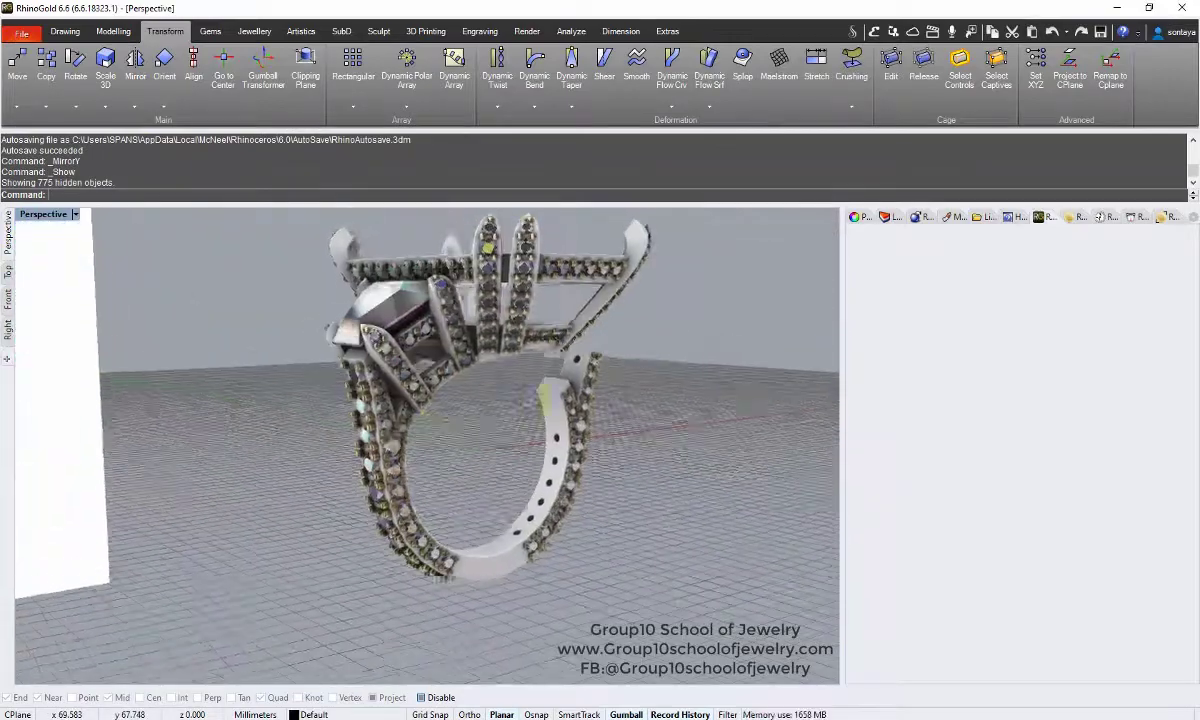
key(ctrl+z)
Hide the gem rails and select all 18 shank gems
middle_click(700, 265)
click(742, 287)
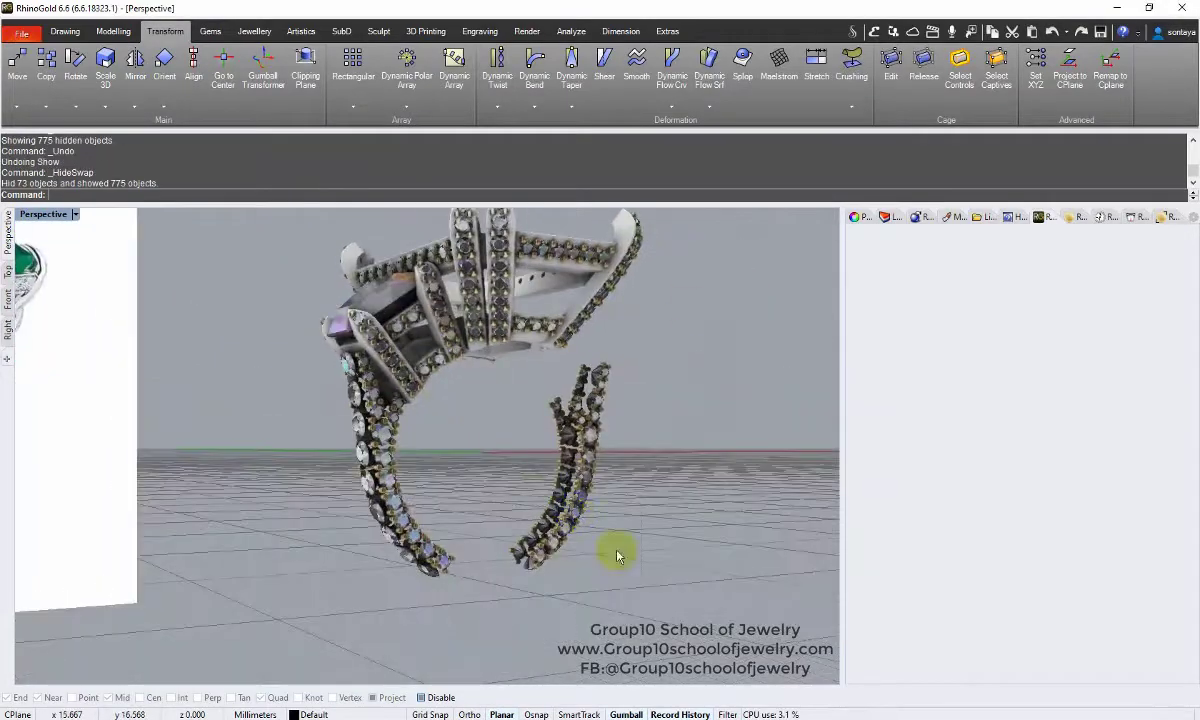
middle_click(737, 240)
key(ctrl+h)
click(742, 287)
mouse_move(469, 407)
right_down()
mouse_move(522, 343)
mouse_move(375, 415)
right_up()
click(398, 456)
click(425, 490)
right_drag(425, 490, 480, 430)
Raise the 18 shank gems with Gems > Move Up and inspect them in rendered display
click(255, 31)
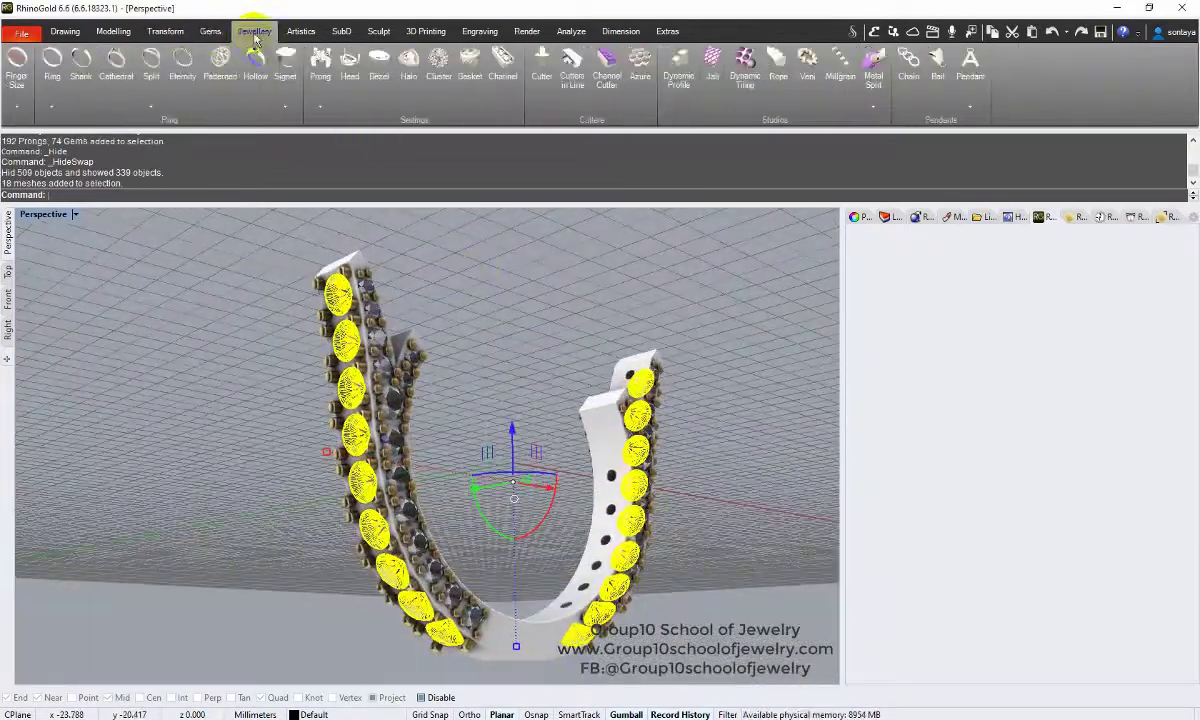
scroll(255, 38, up, 1)
key(Return)
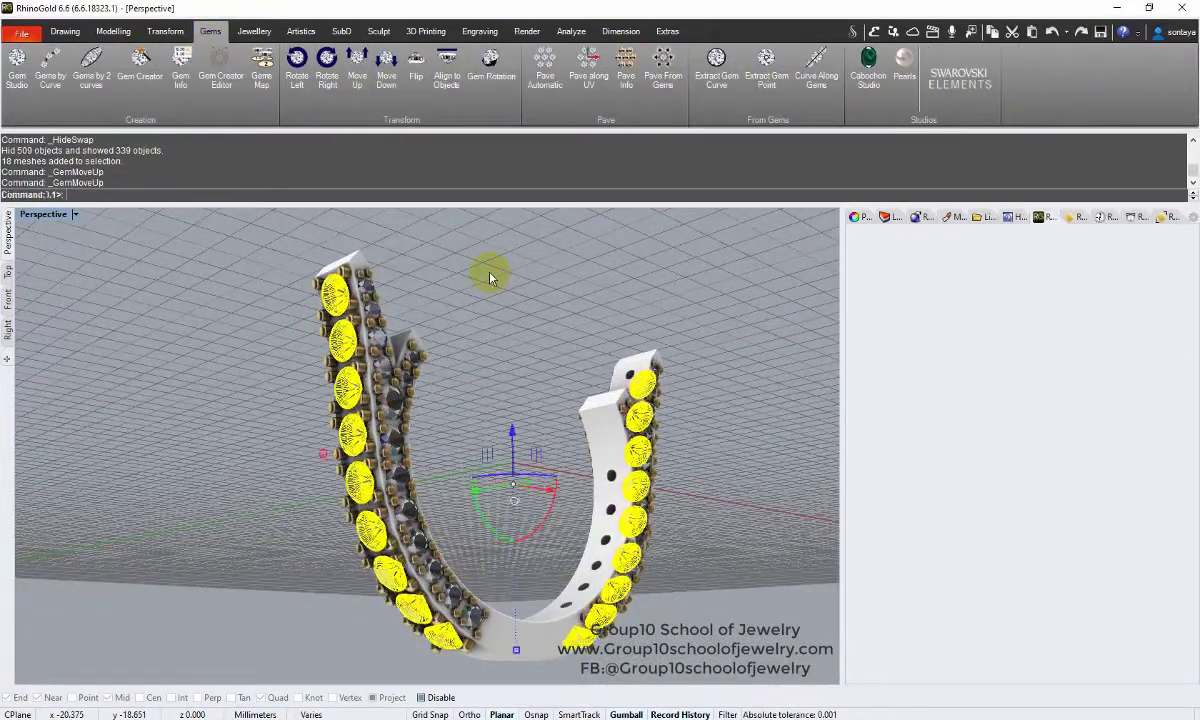
mouse_move(492, 274)
right_down()
mouse_move(593, 344)
mouse_move(628, 388)
right_up()
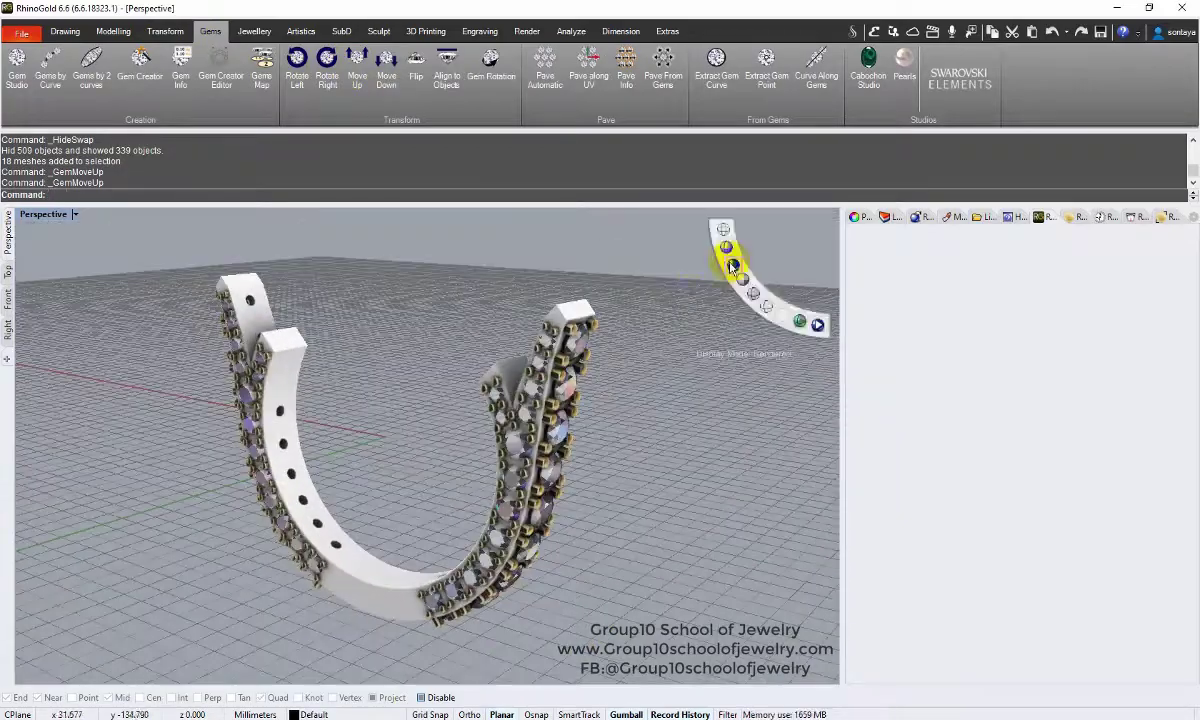
key(ctrl+alt+r)
key(ctrl+alt+s)
mouse_move(718, 268)
right_down()
mouse_move(460, 377)
mouse_move(482, 335)
right_up()
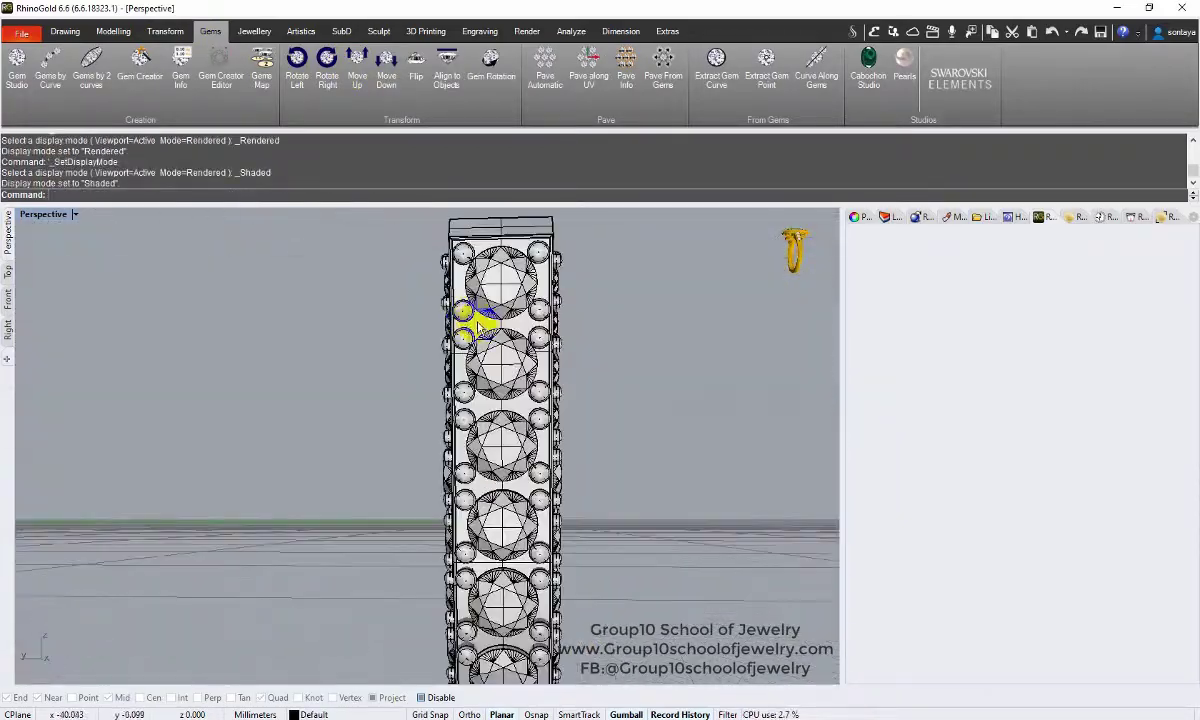
Hide all the existing shank prongs and switch to the side view
middle_click(510, 322)
click(536, 348)
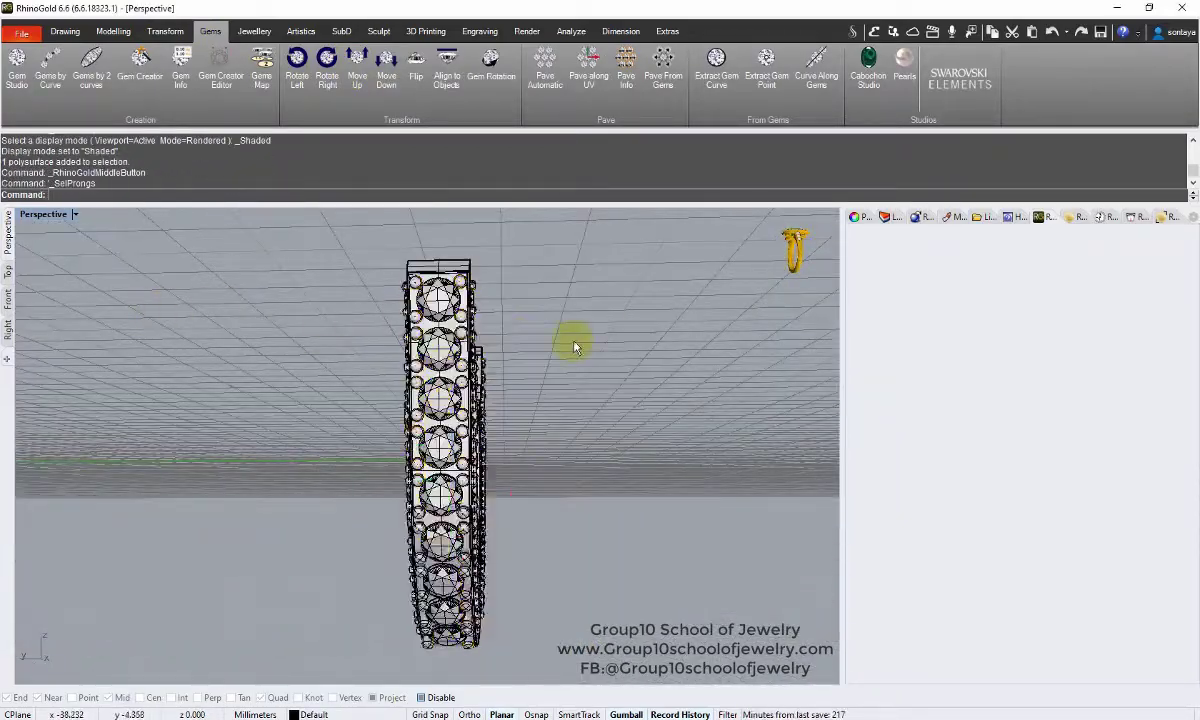
right_drag(550, 330, 420, 297)
key(ctrl+h)
click(8, 327)
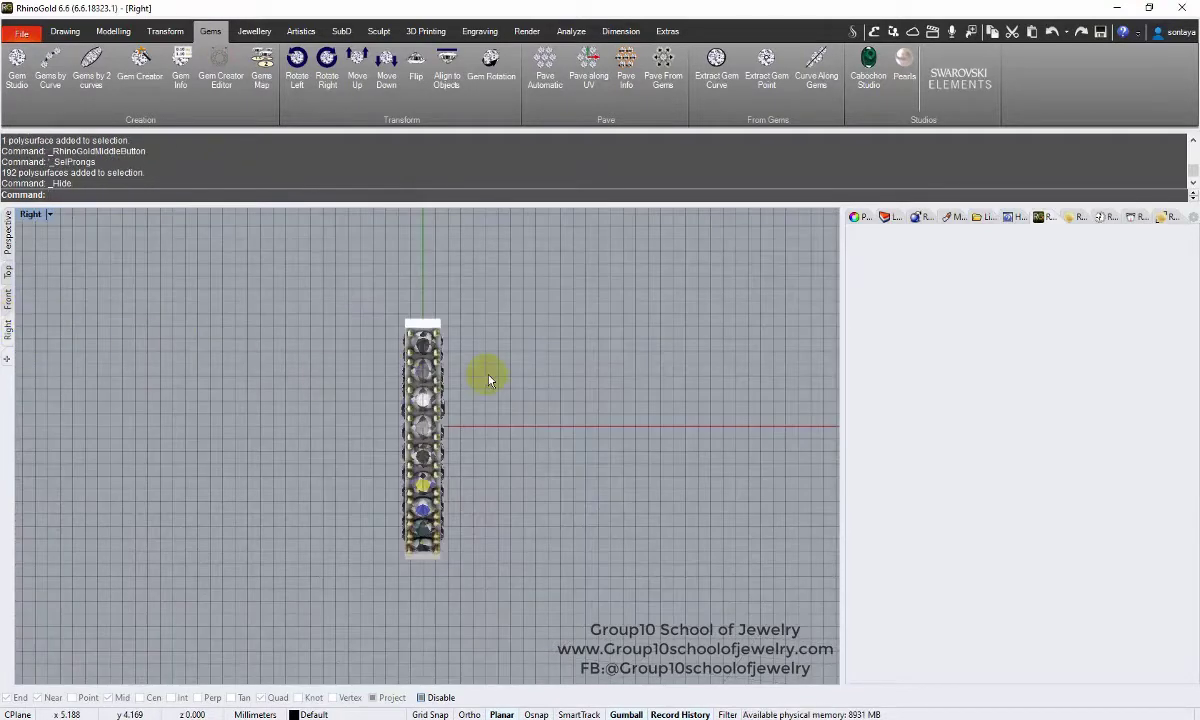
middle_click(229, 327)
click(437, 437)
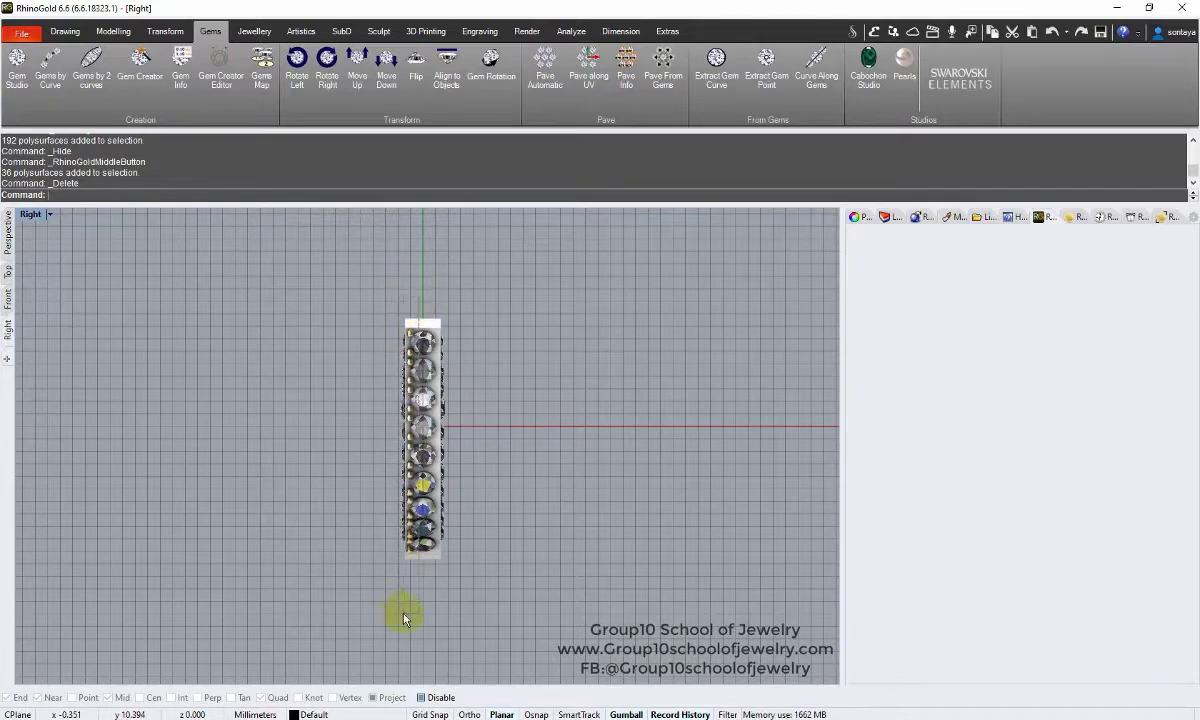
Mirror one side's prongs onto the other side of the gem row with Transform mirroring
click(404, 301)
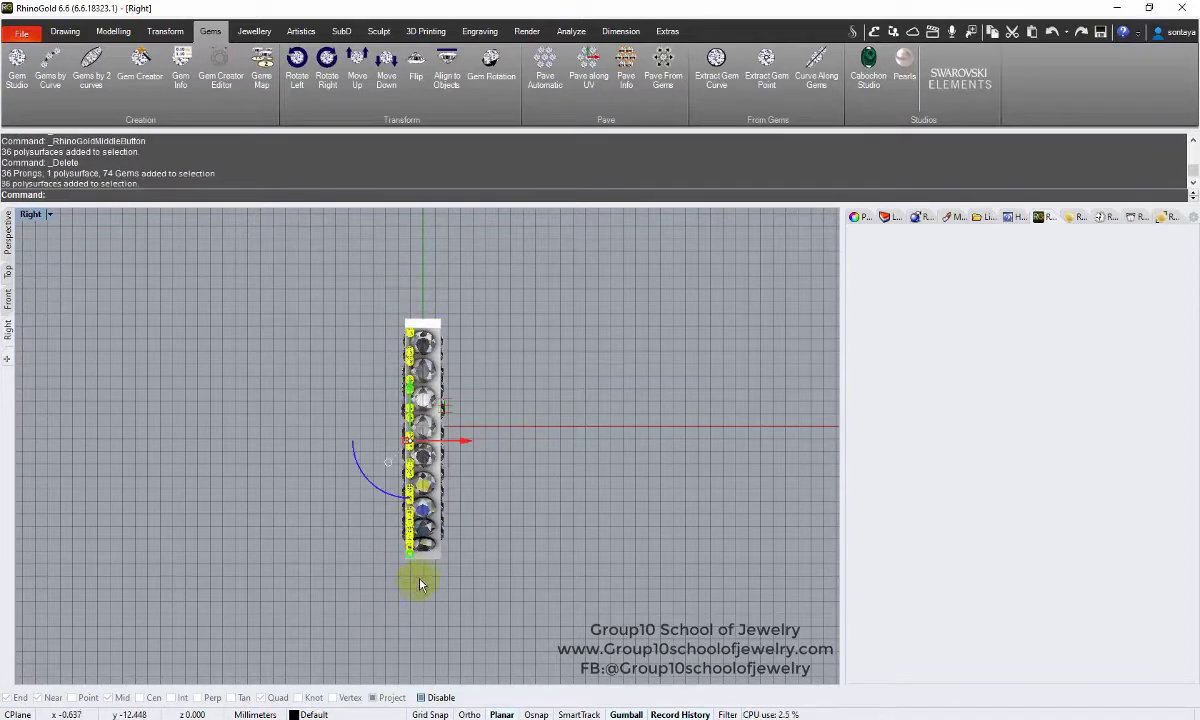
scroll(437, 446, up, 3)
scroll(437, 446, up, 3)
drag(418, 430, 422, 432)
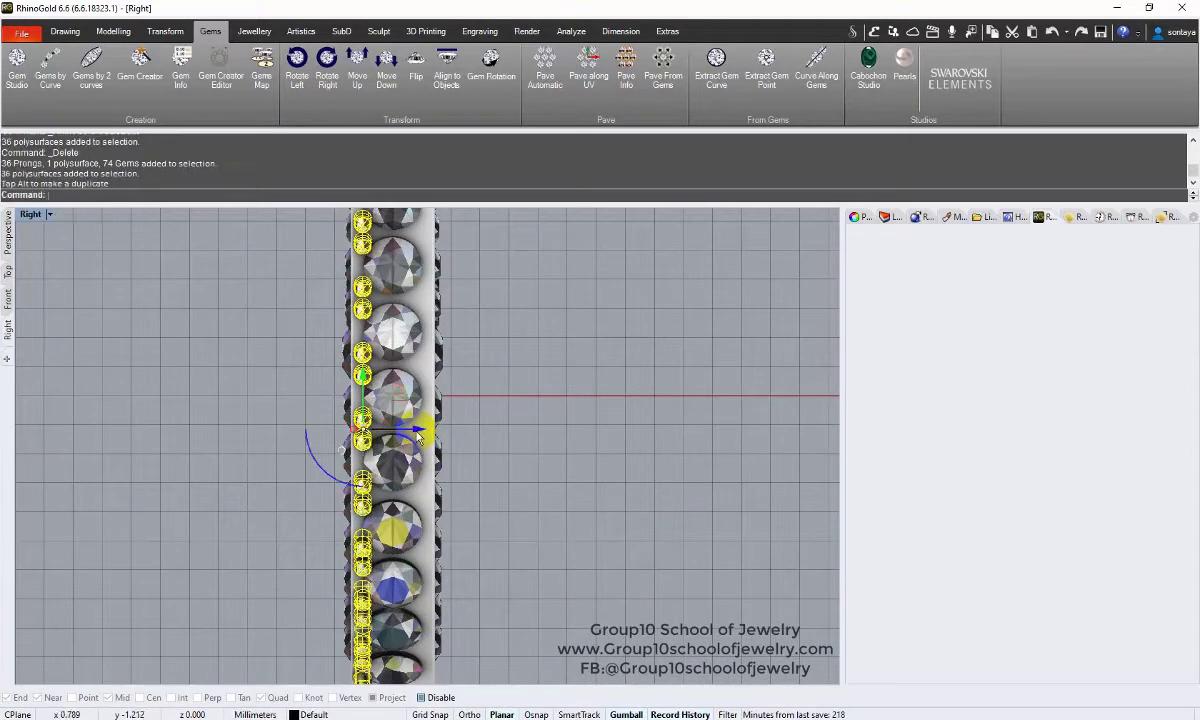
scroll(418, 432, down, 5)
click(165, 31)
click(135, 75)
click(165, 126)
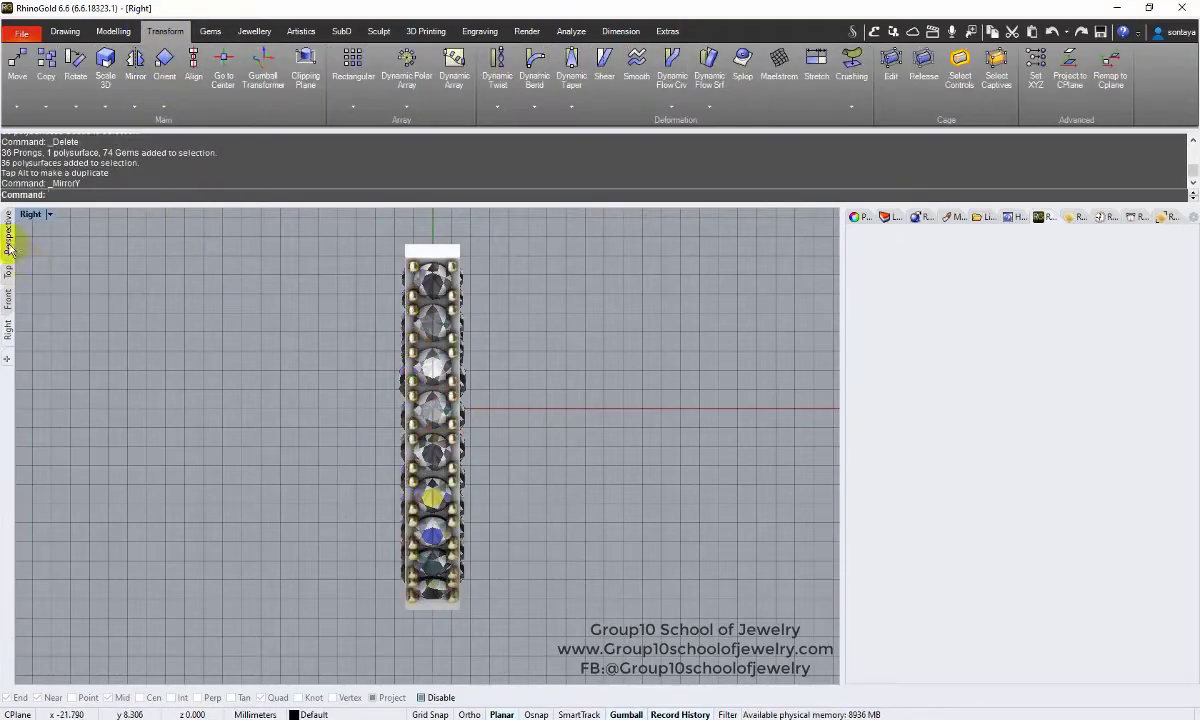
click(8, 248)
right_drag(366, 362, 322, 453)
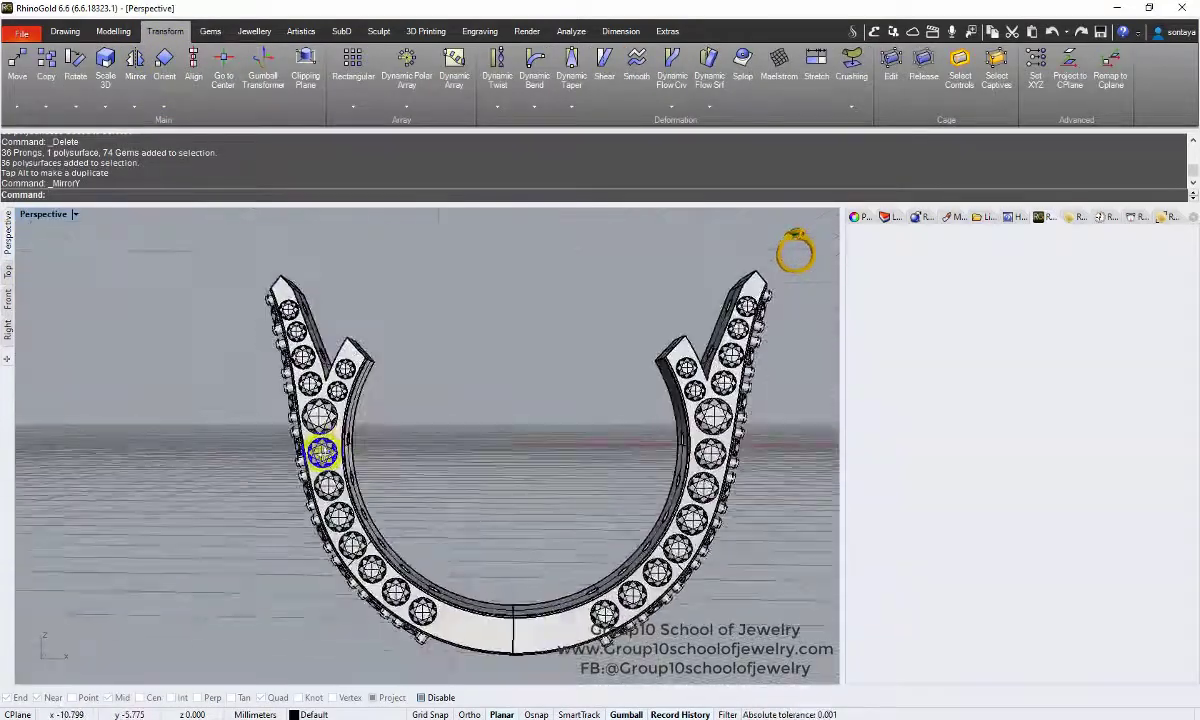
Select all shank prongs with SelProngs and edit them in the Prong Editor, height 0.62
middle_click(322, 453)
click(368, 480)
right_drag(429, 420, 491, 326)
middle_click(491, 326)
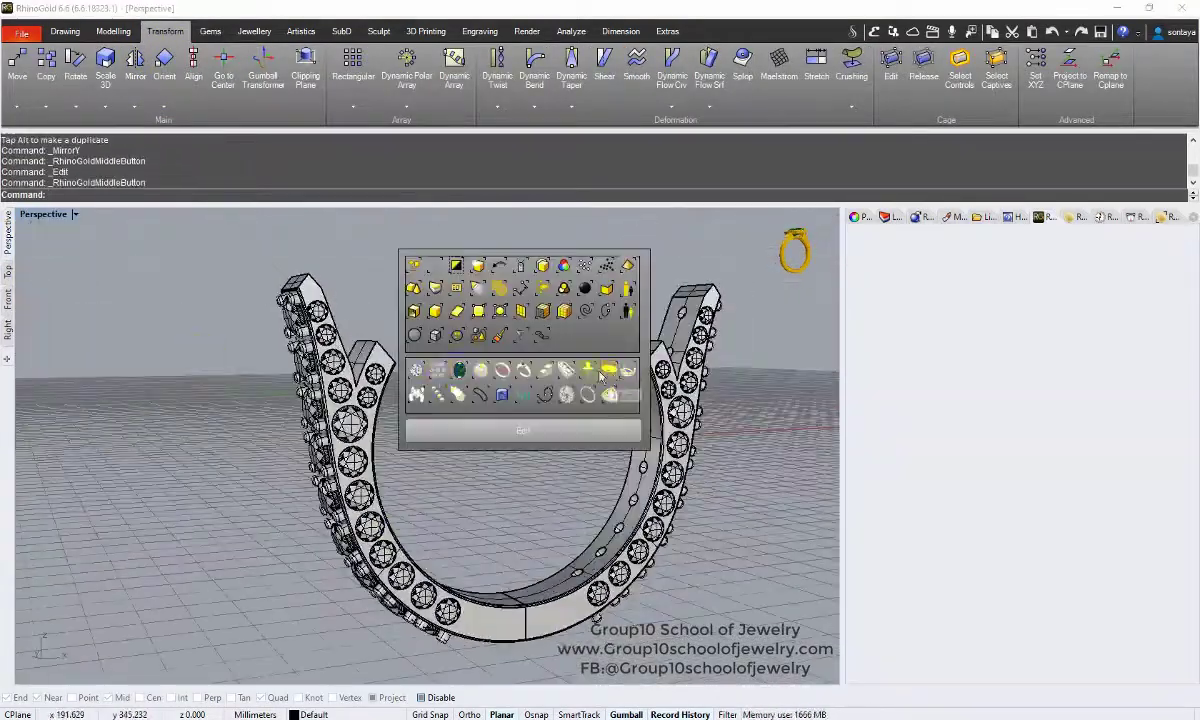
click(607, 370)
middle_click(455, 360)
click(490, 462)
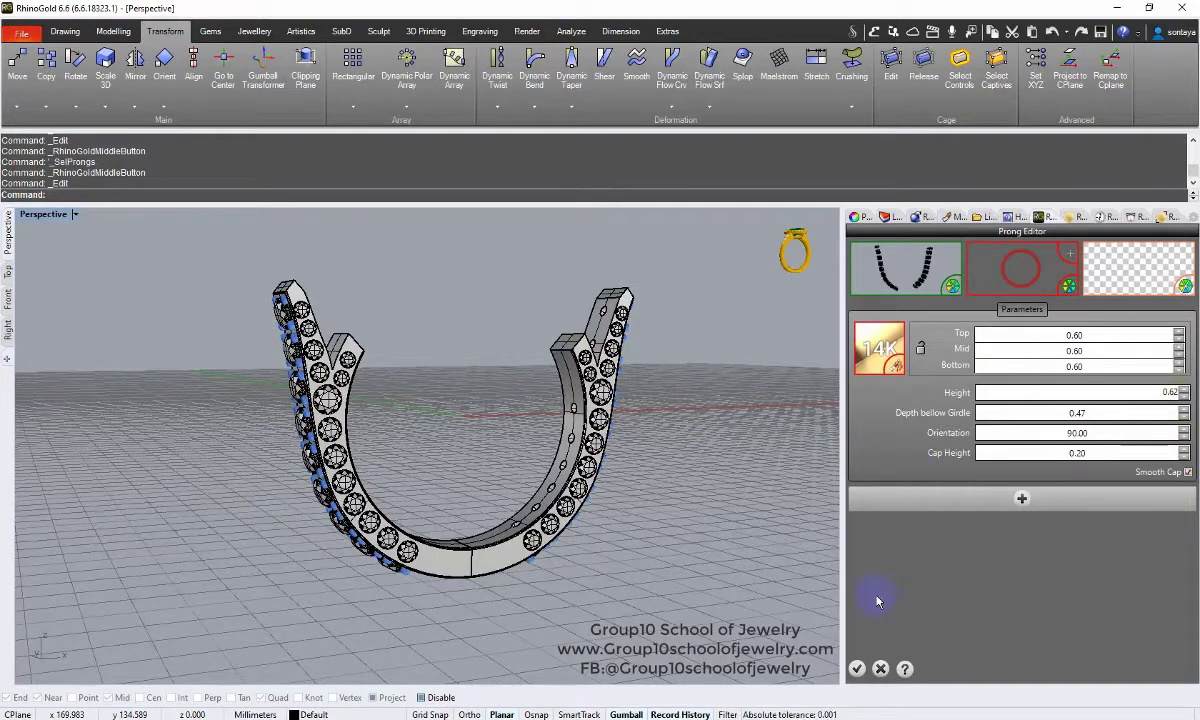
Show the whole ring in rendered display with all hidden parts visible
key(ctrl+alt+r)
mouse_move(257, 428)
right_down()
mouse_move(303, 383)
mouse_move(750, 268)
mouse_move(603, 356)
mouse_move(735, 265)
right_up()
key(ctrl+alt+h)
mouse_move(509, 428)
right_down()
mouse_move(437, 479)
mouse_move(625, 468)
right_up()
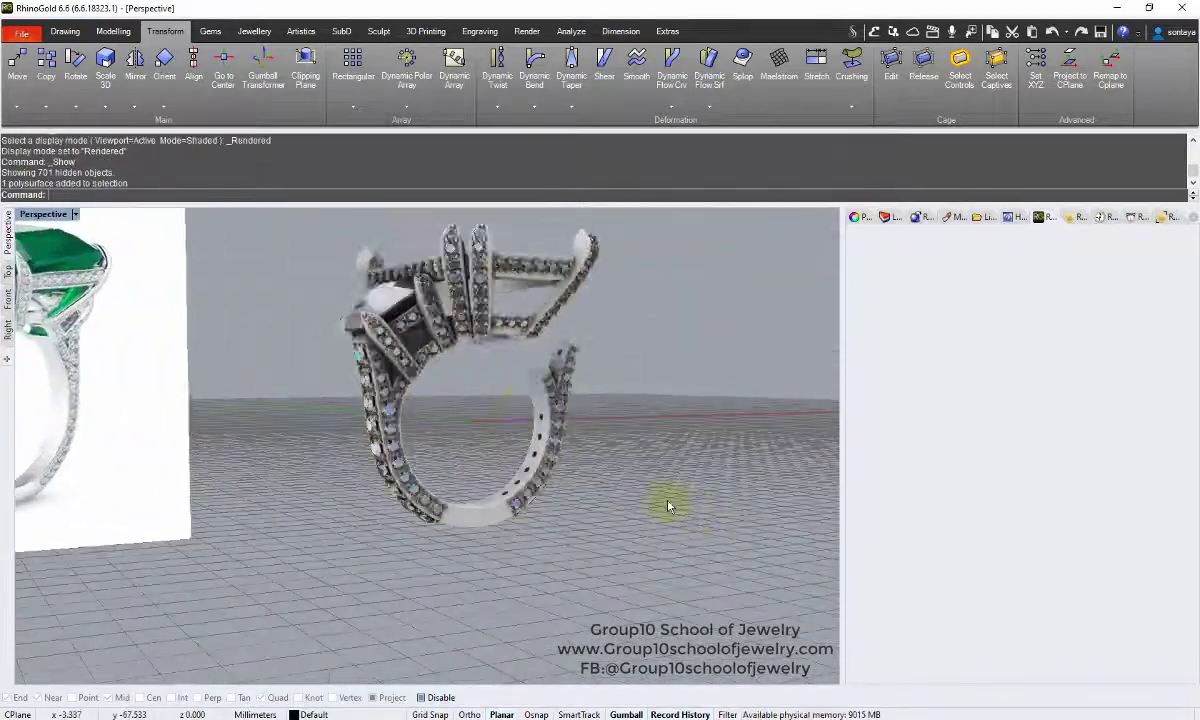
Isolate the ring head with HideSwap and hide the unneeded parts around it
key(ctrl+z)
click(766, 300)
drag(643, 509, 300, 250)
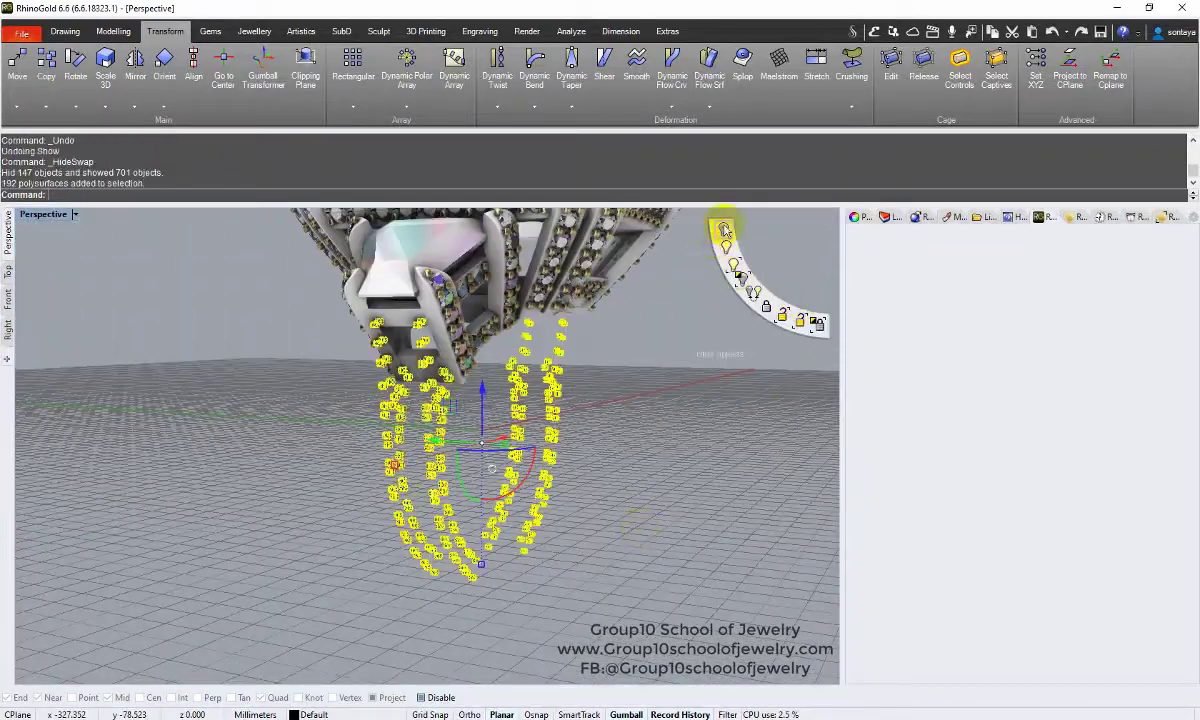
click(735, 265)
right_drag(517, 472, 470, 430)
click(460, 420)
click(402, 549)
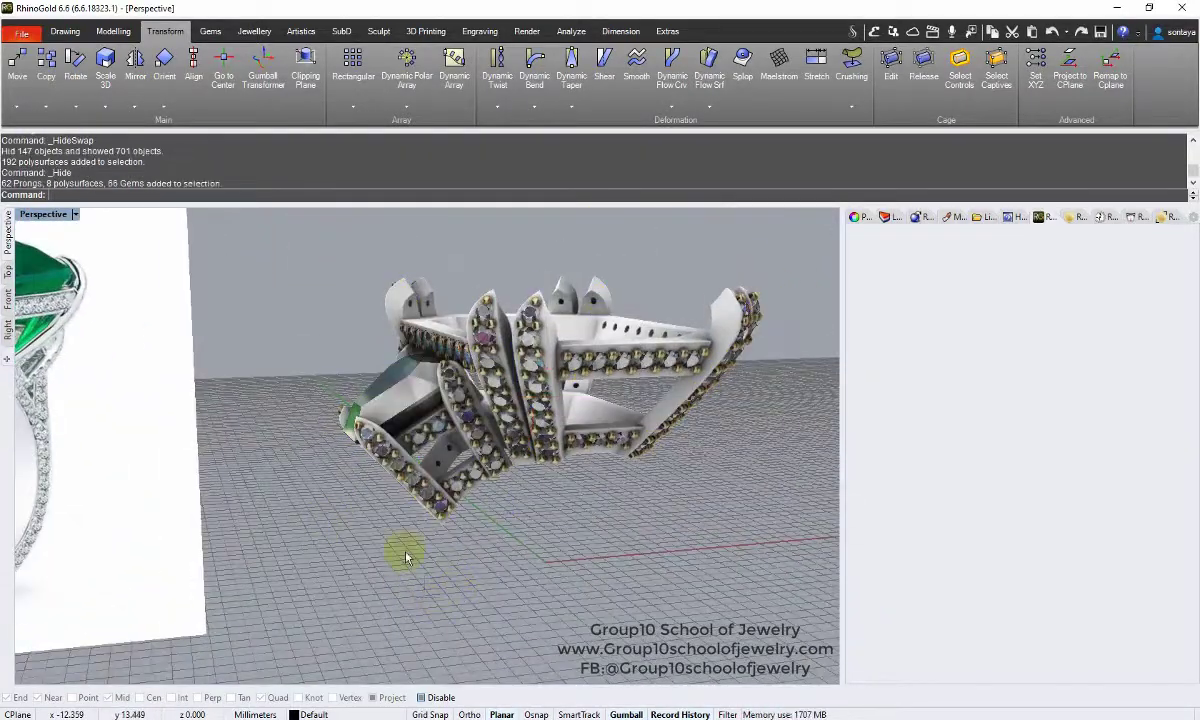
click(450, 428)
drag(432, 400, 562, 522)
key(ctrl+z)
mouse_move(562, 522)
right_down()
mouse_move(581, 490)
mouse_move(515, 413)
right_up()
In a maximized Front view, hide two groups of parts and the loose top prongs
key(ctrl+F2)
drag(447, 403, 740, 240)
middle_click(770, 255)
click(735, 255)
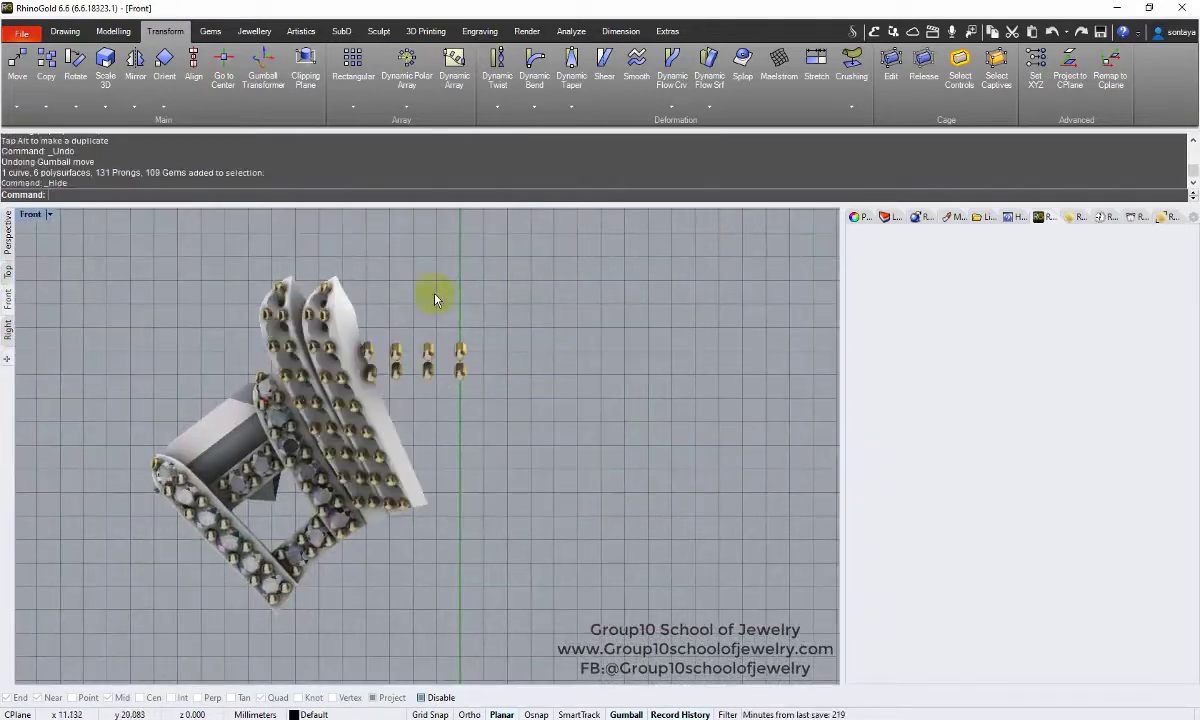
drag(429, 295, 772, 255)
middle_click(772, 255)
click(735, 255)
drag(443, 372, 441, 374)
middle_click(765, 255)
click(735, 255)
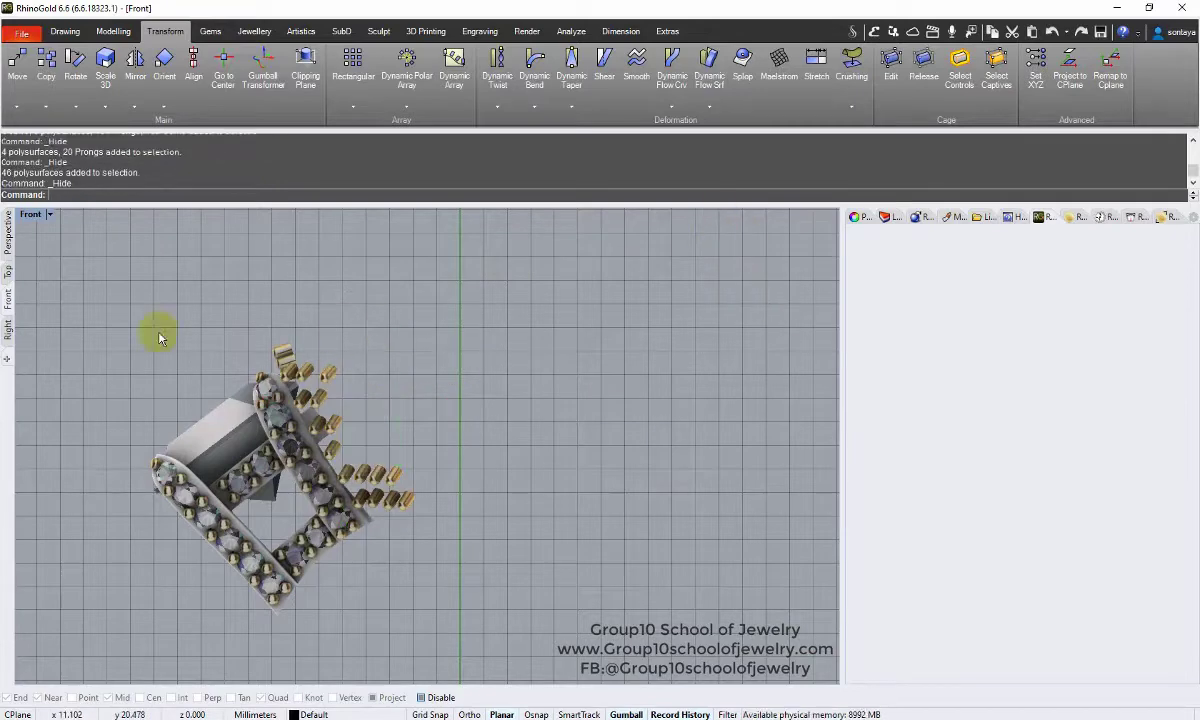
Hide the six upper prongs and the remaining stray prongs
scroll(148, 310, up, 3)
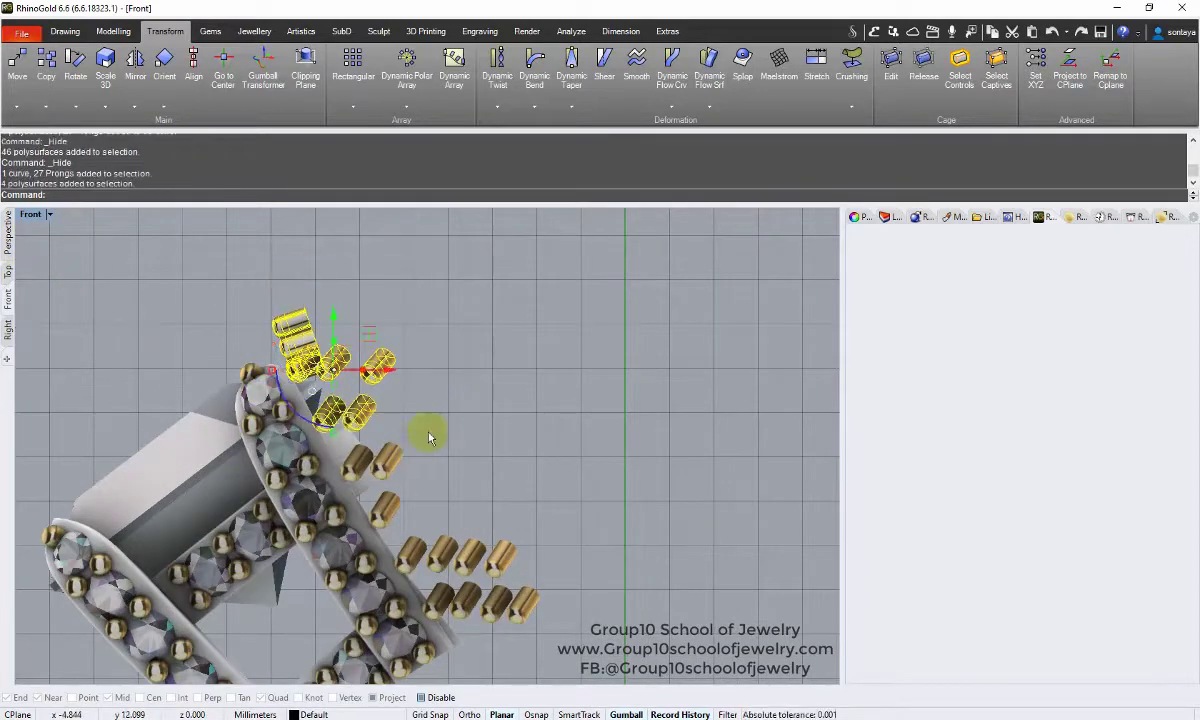
key(ctrl+h)
drag(460, 557, 815, 228)
middle_click(815, 228)
click(724, 232)
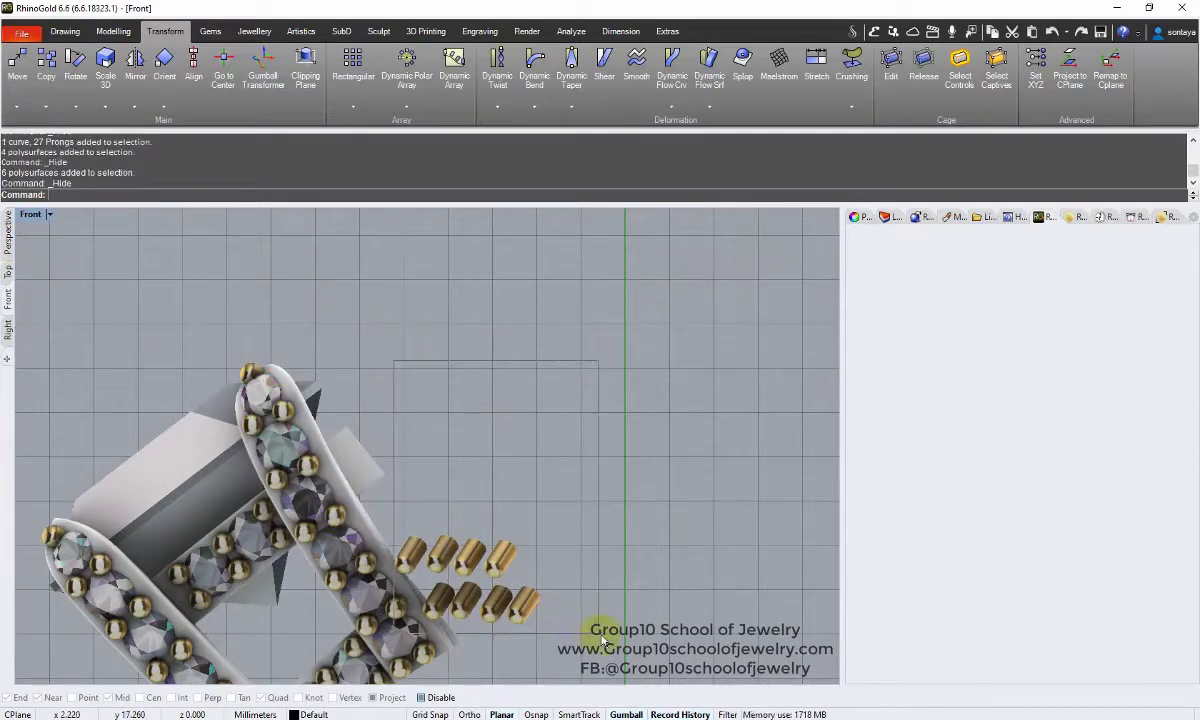
drag(603, 641, 370, 500)
middle_click(723, 228)
click(723, 228)
scroll(509, 624, down, 5)
Mirror the visible crossbar frame across the Y axis with MirrorY
key(ctrl+a)
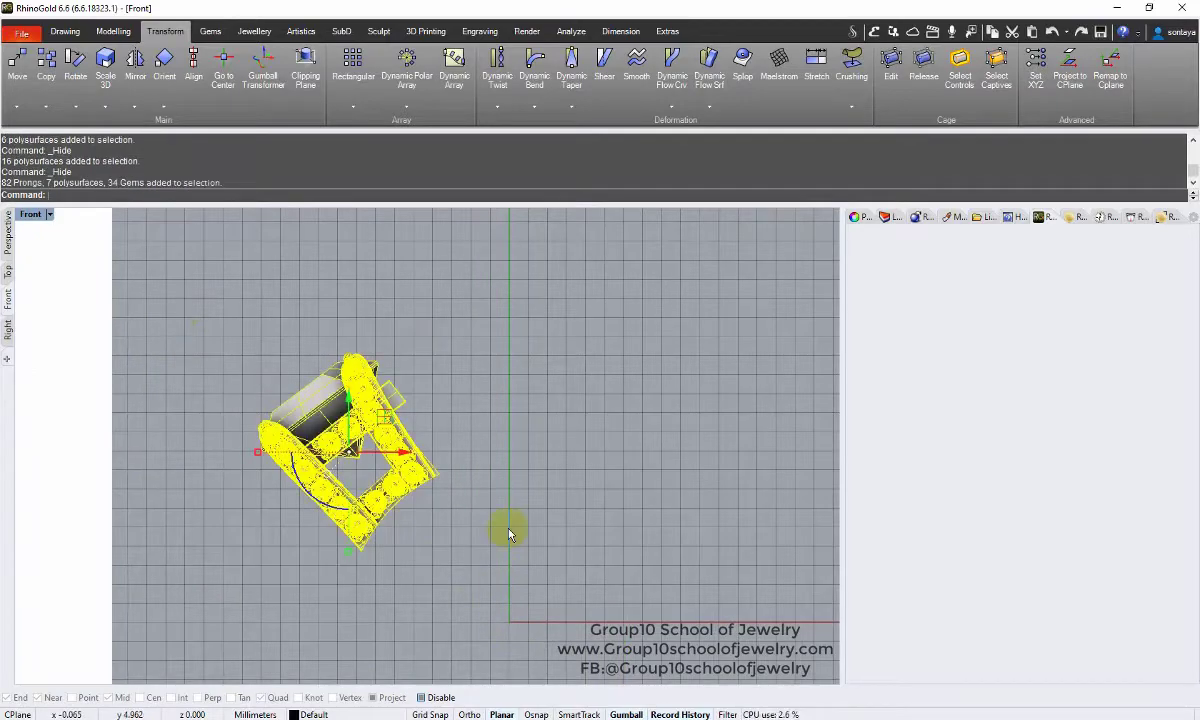
click(135, 106)
click(185, 126)
click(8, 235)
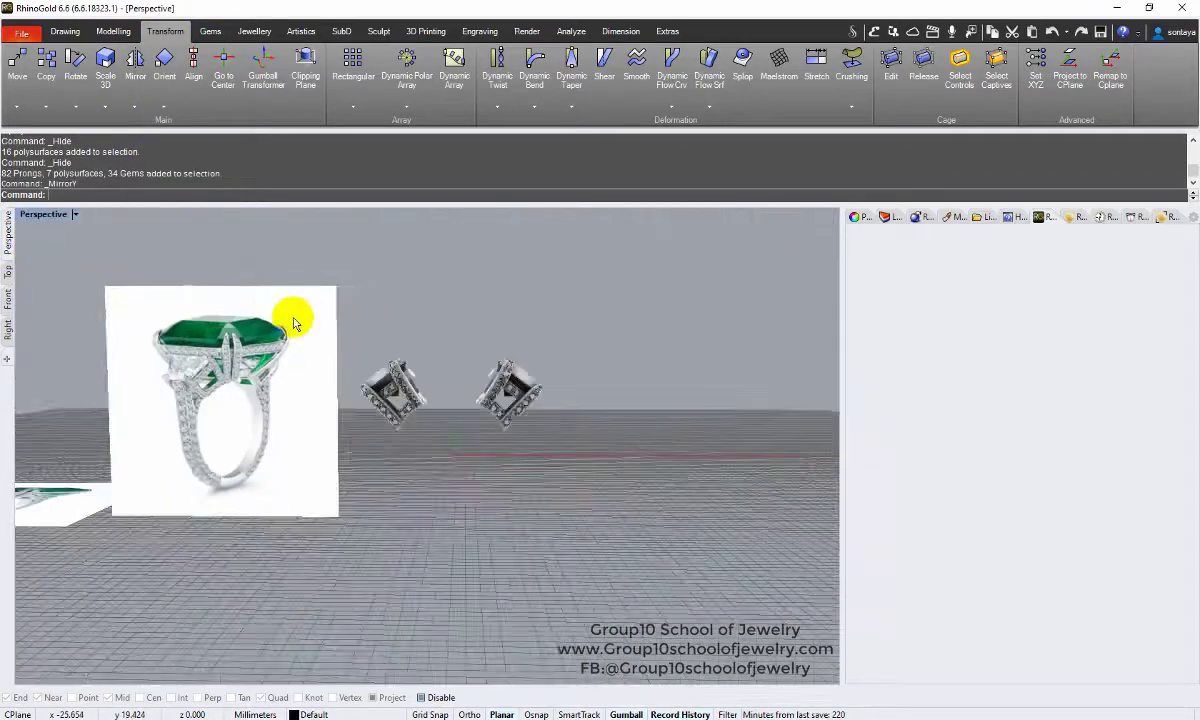
scroll(410, 335, up, 3)
right_drag(410, 336, 466, 351)
Select the prongs of both frames with SelProngs and group them
middle_click(466, 351)
click(541, 348)
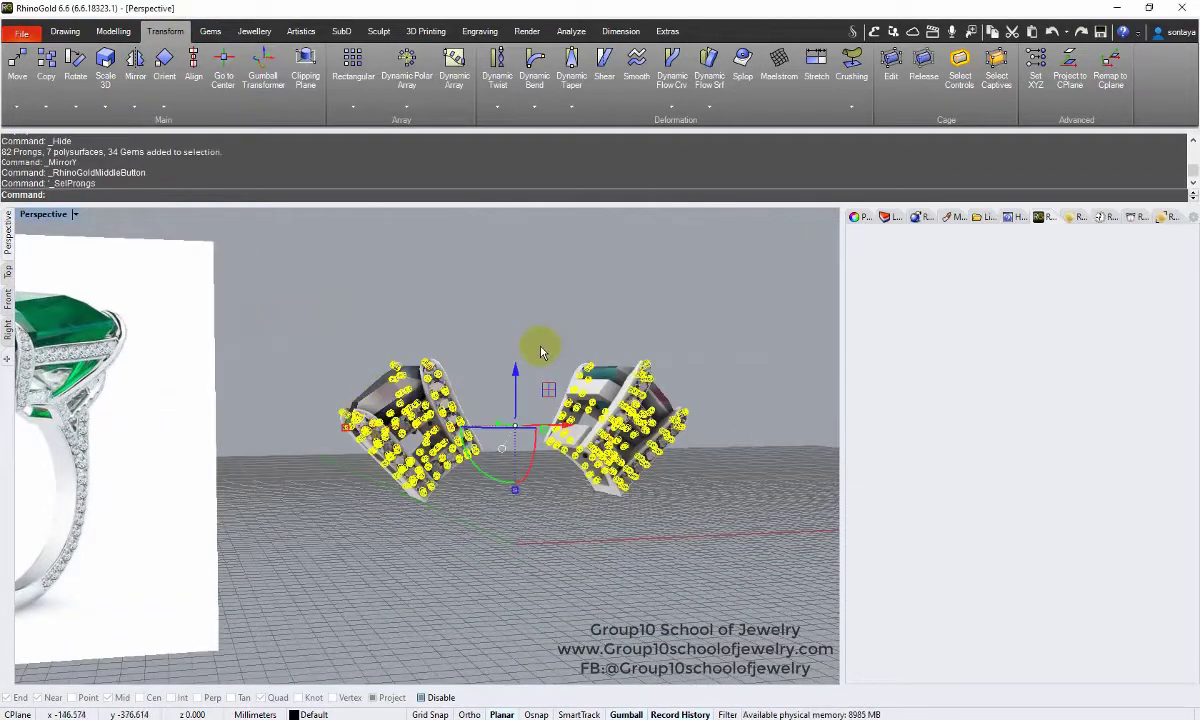
key(ctrl+g)
mouse_move(541, 348)
right_down()
mouse_move(449, 361)
mouse_move(472, 350)
mouse_move(465, 363)
right_up()
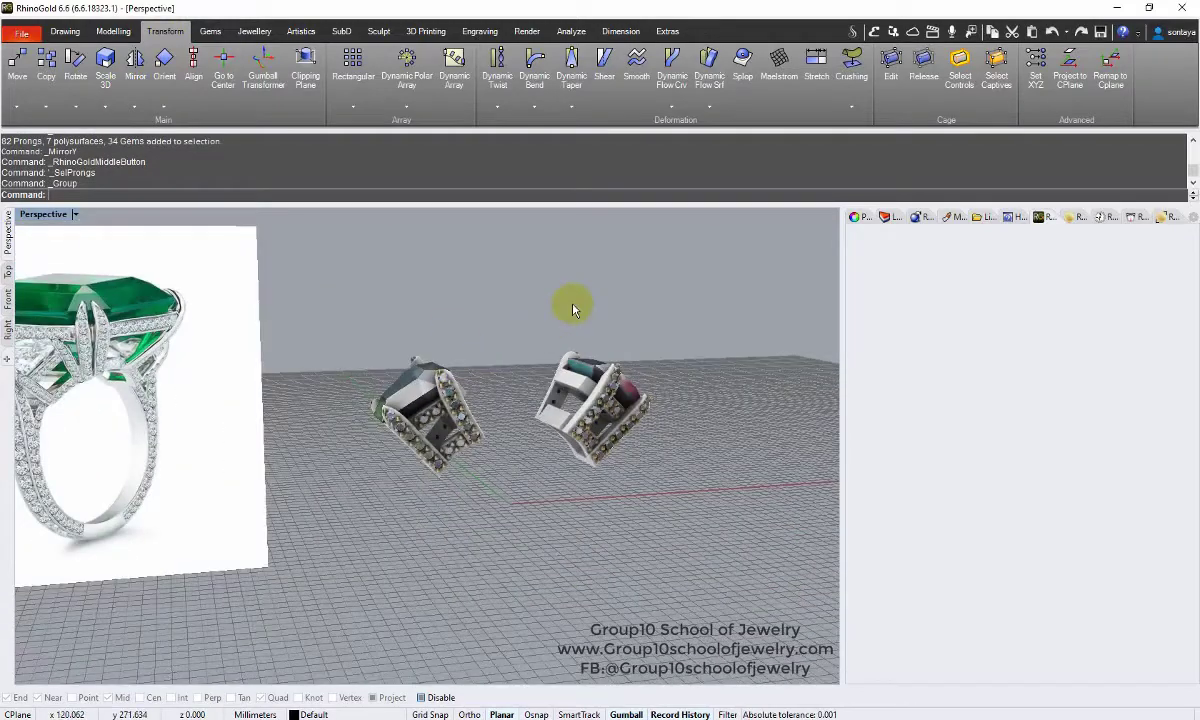
middle_click(680, 262)
Show all hidden parts again and select the two side stones
click(740, 250)
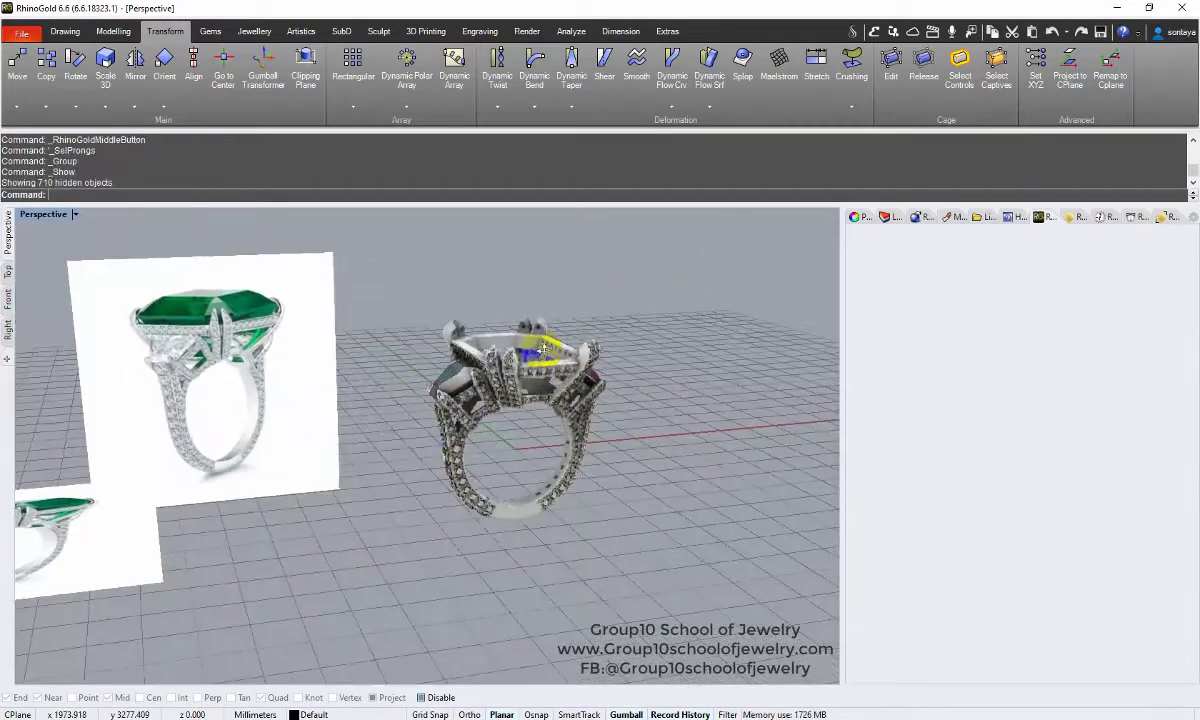
scroll(560, 335, up, 2)
middle_click(560, 335)
click(635, 332)
key(Escape)
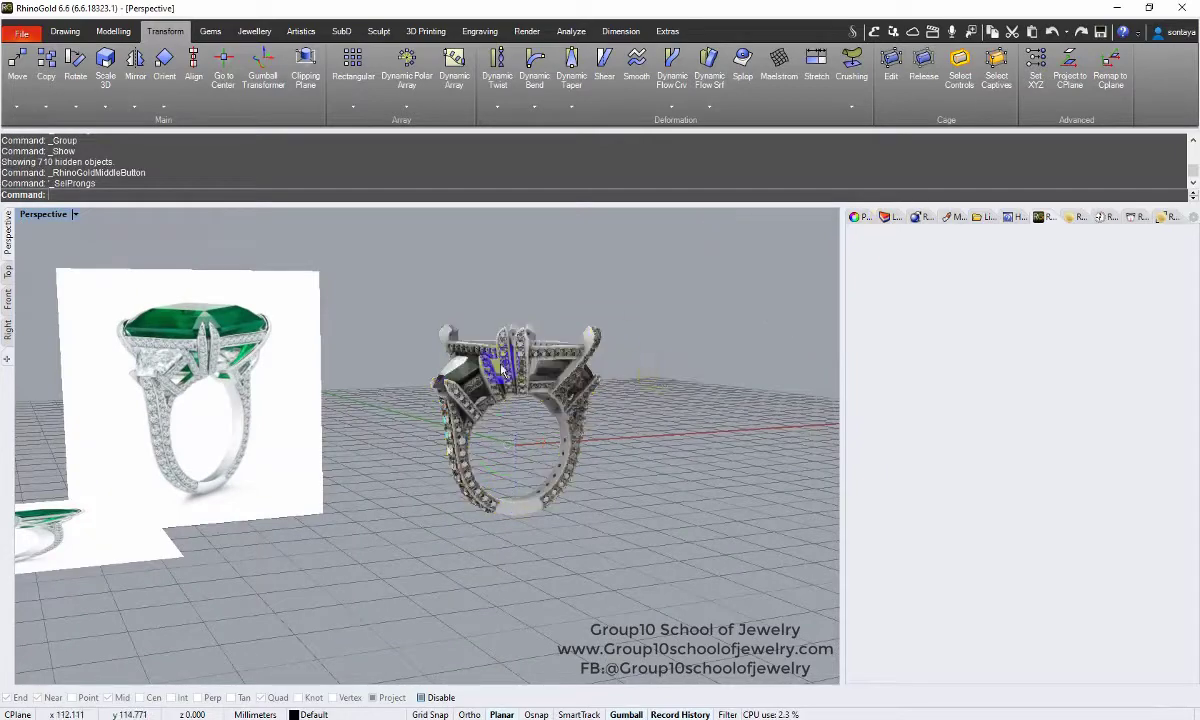
scroll(480, 375, up, 2)
click(455, 368)
click(519, 392)
scroll(460, 370, up, 2)
shift+click(615, 355)
Move the side stones to Layer 02 and all gems to Layer 03
click(884, 216)
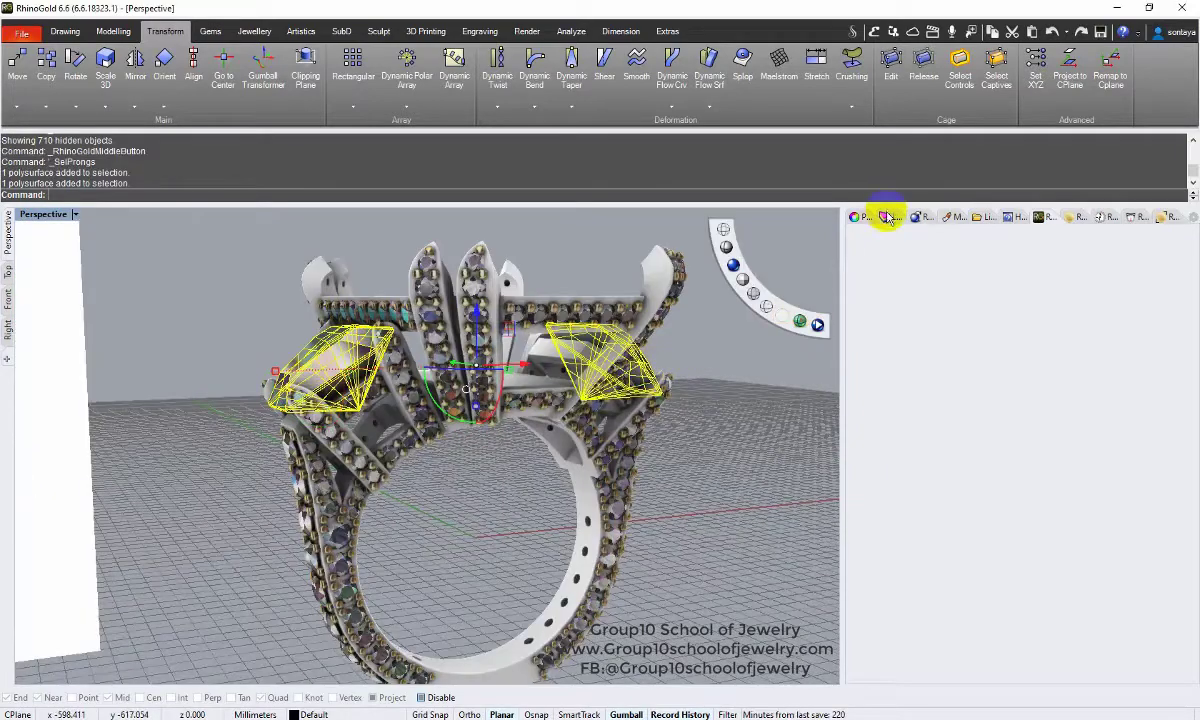
right_click(866, 291)
click(957, 543)
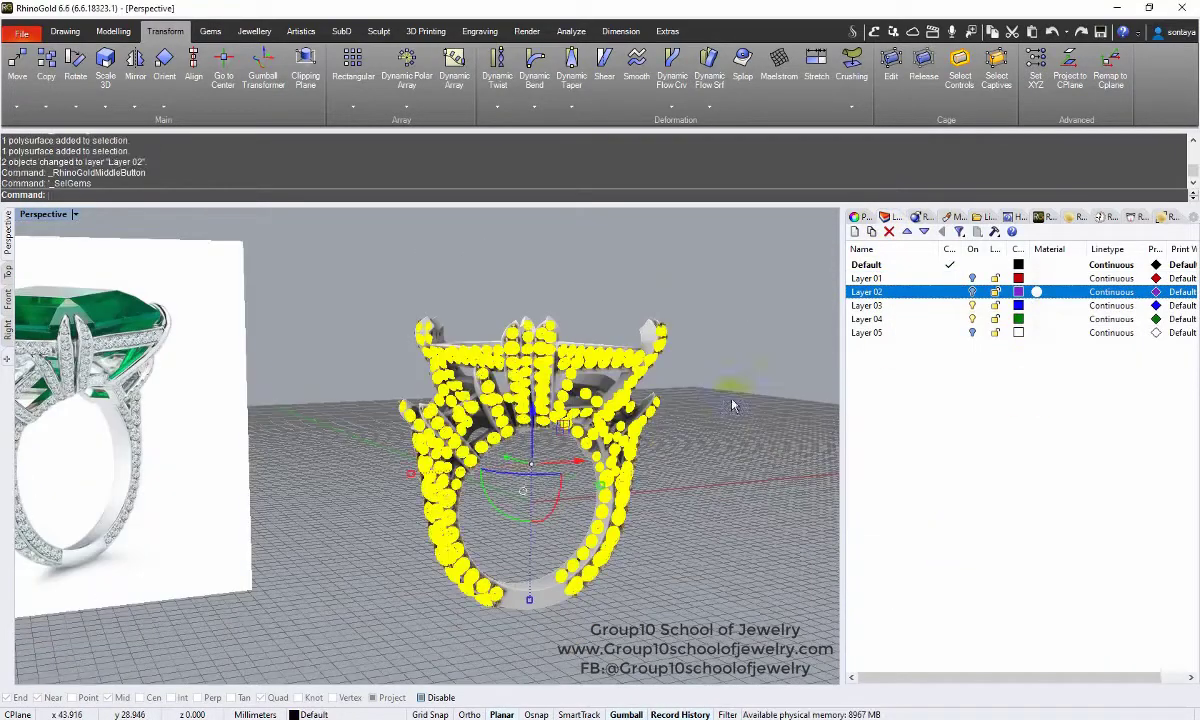
right_click(866, 305)
click(978, 557)
Move the remaining metal parts to Layer 04 and group them
click(375, 290)
key(ctrl+a)
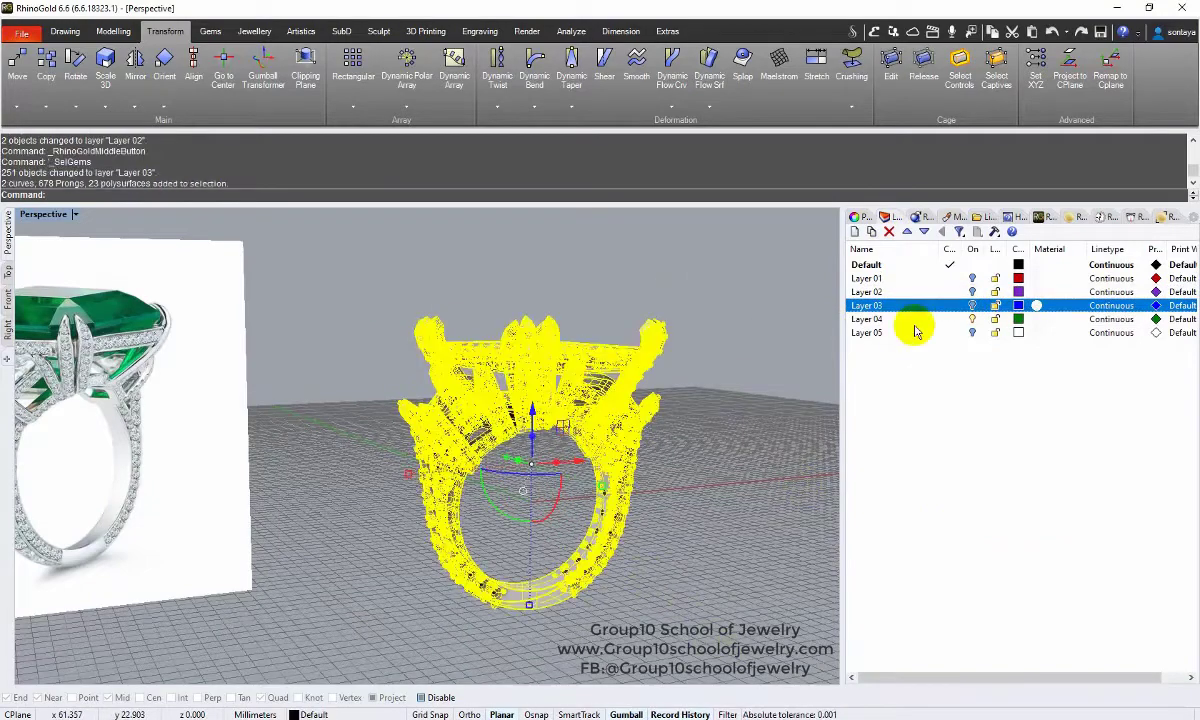
right_click(866, 318)
click(978, 565)
key(ctrl+a)
key(ctrl+g)
Select the ring's metal group and show the Metal materials in the library
middle_click(779, 324)
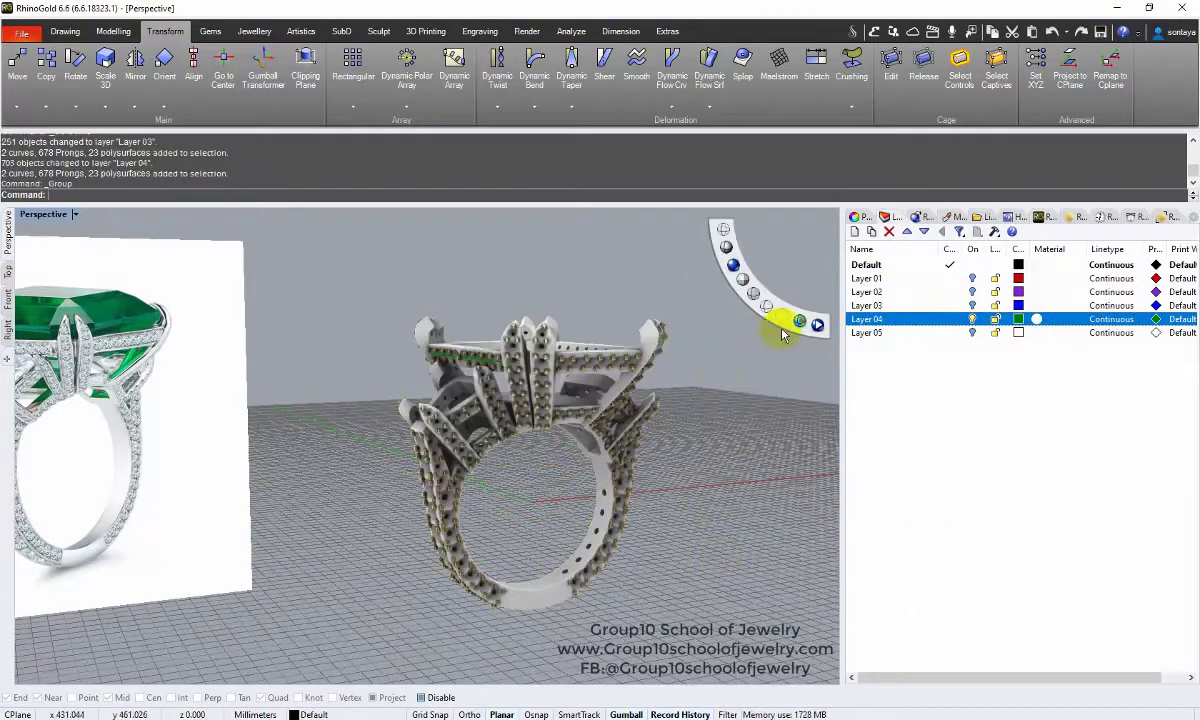
click(975, 305)
click(549, 508)
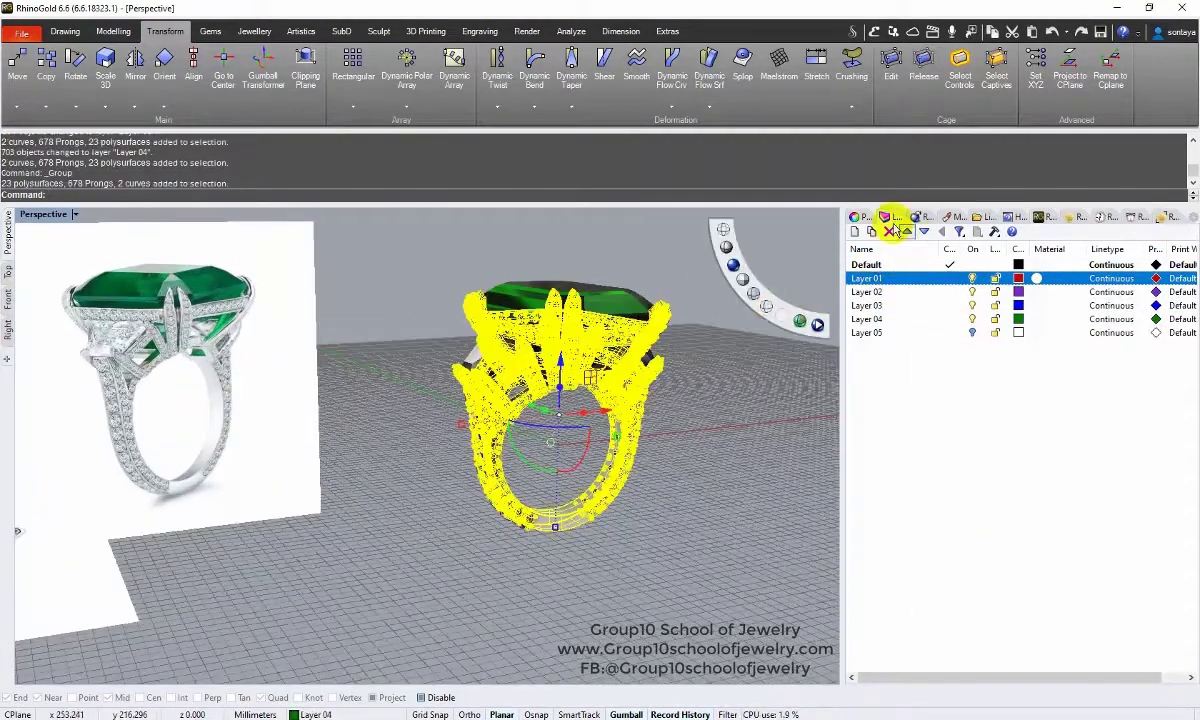
click(958, 216)
click(853, 301)
Apply a white metal material to the ring
click(948, 362)
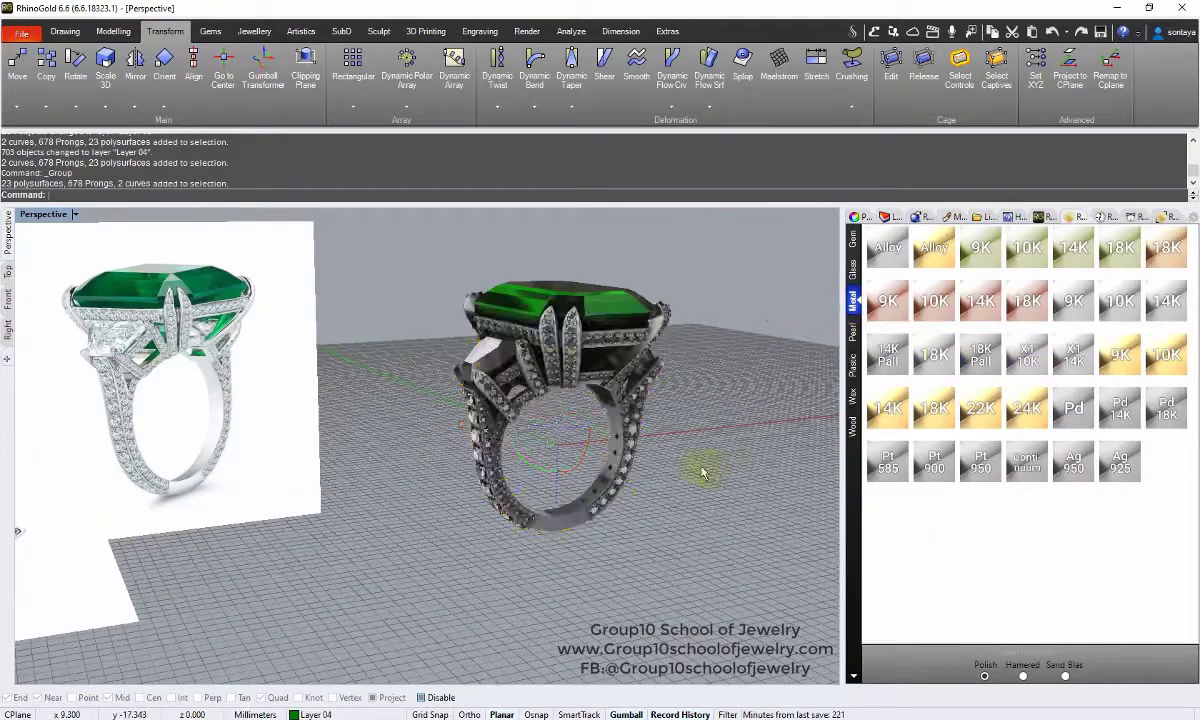
right_drag(697, 469, 652, 462)
click(549, 484)
mouse_move(745, 478)
right_down()
mouse_move(703, 492)
mouse_move(576, 428)
right_up()
Shift the large reference picture right and delete the small picture at bottom-left
drag(265, 405, 362, 415)
click(188, 565)
key(Delete)
scroll(313, 407, up, 3)
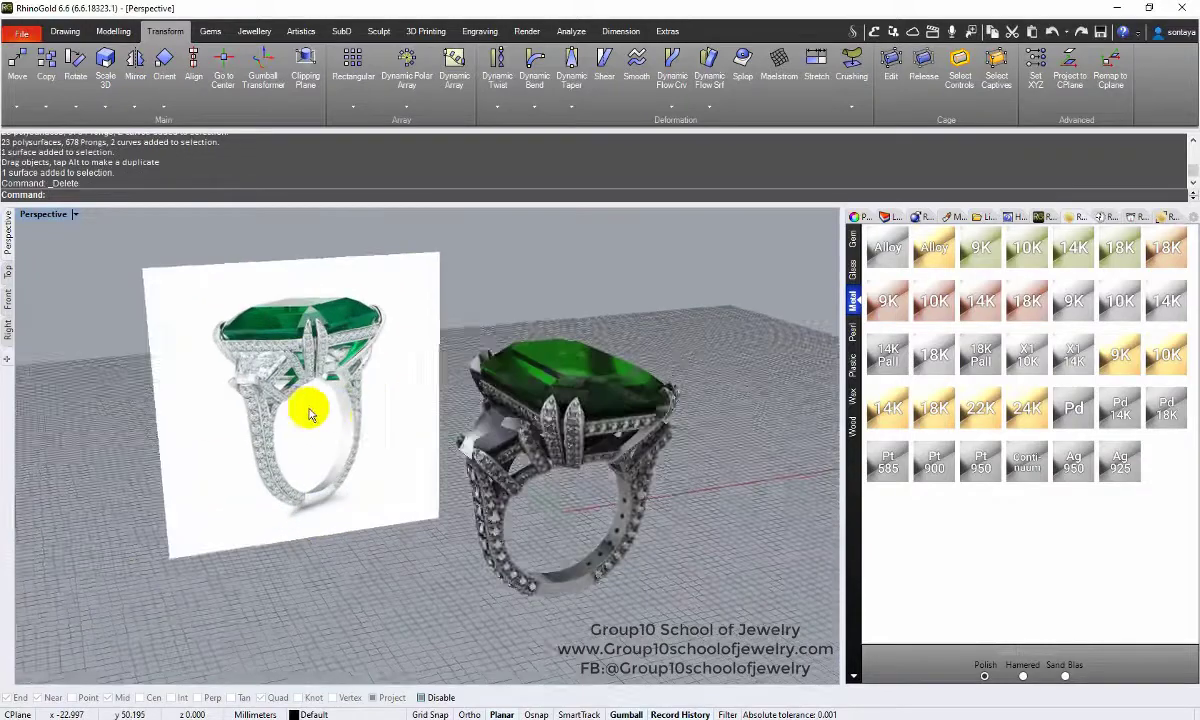
scroll(332, 415, up, 3)
right_drag(415, 418, 716, 355)
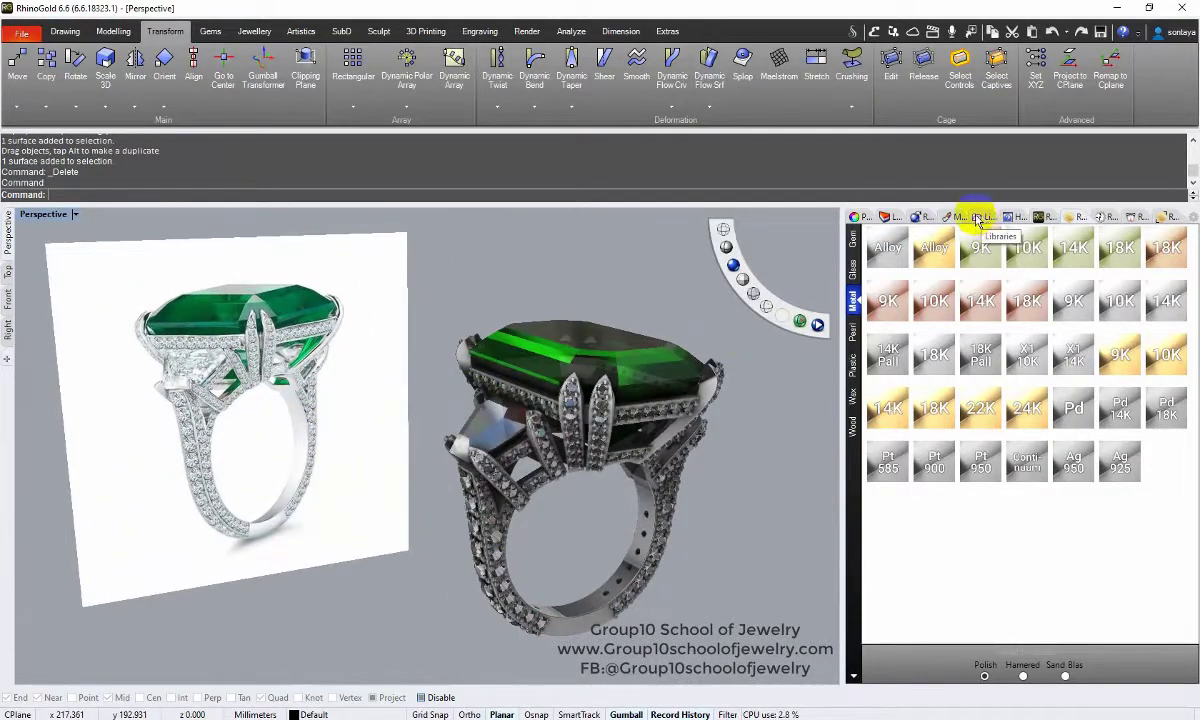
Set the current renderer to Rhino Render and place the reference photo beside the ring
click(920, 217)
click(940, 258)
click(940, 271)
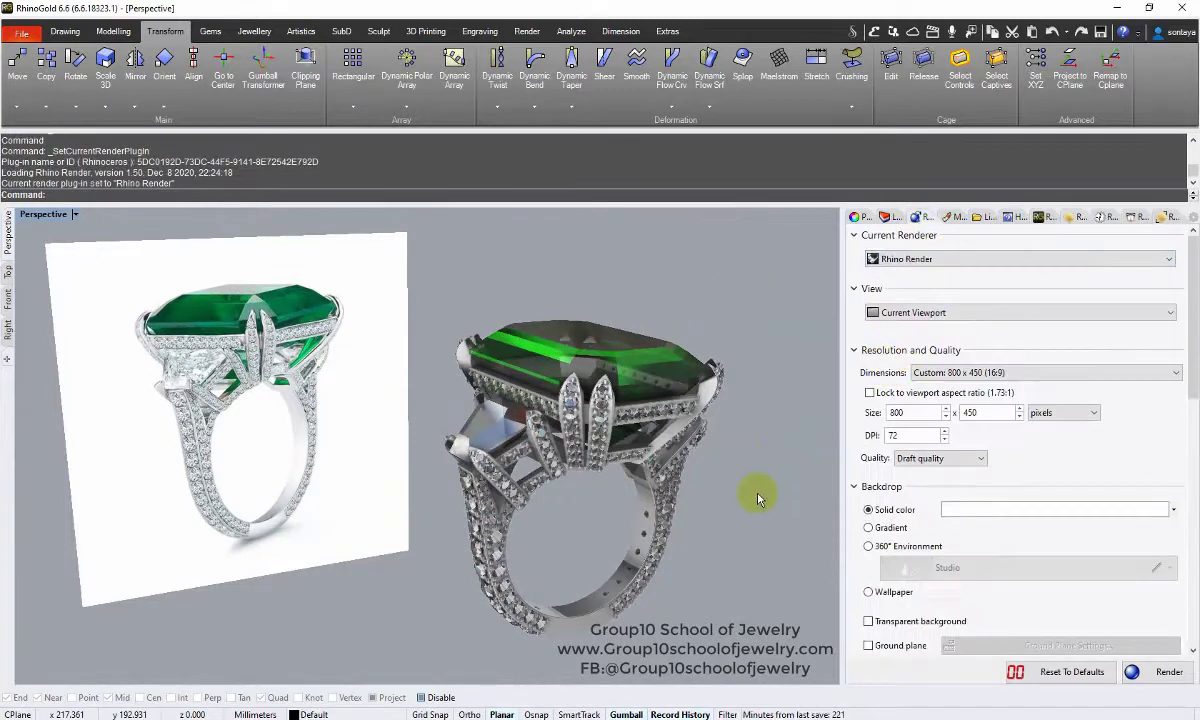
mouse_move(300, 460)
mouse_down()
mouse_move(367, 490)
mouse_move(350, 530)
mouse_move(611, 485)
mouse_move(362, 496)
mouse_move(442, 496)
mouse_up()
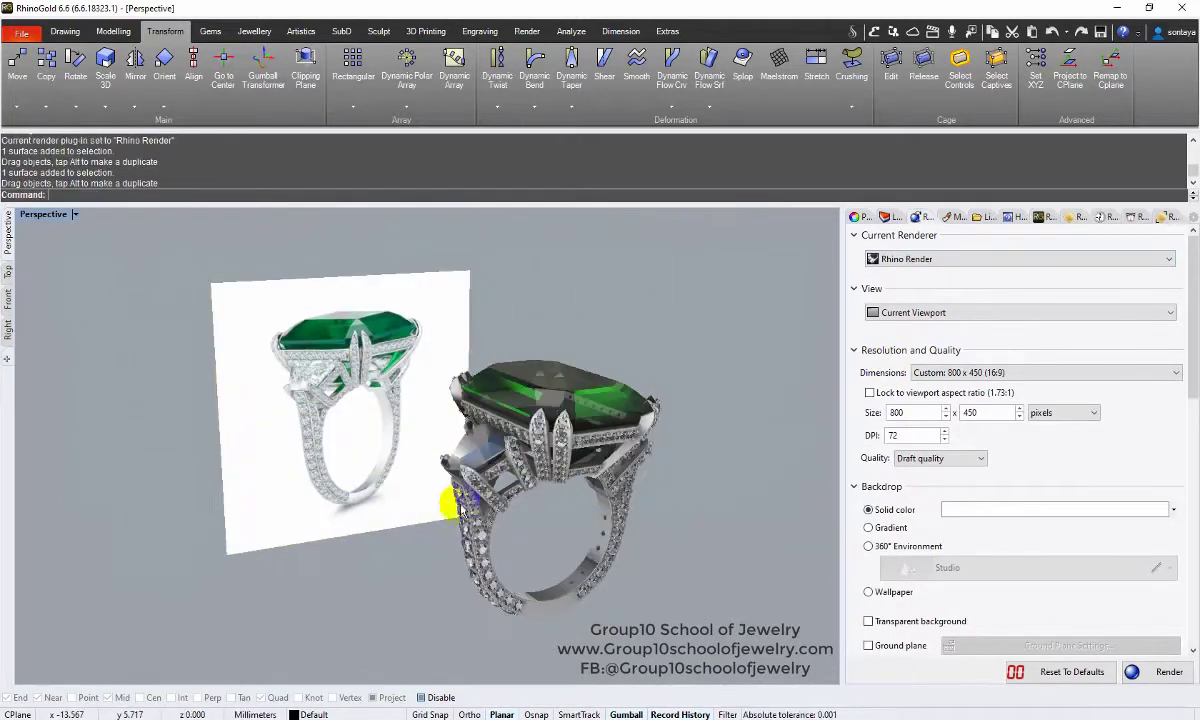
mouse_move(442, 496)
right_down()
mouse_move(577, 428)
mouse_move(566, 480)
right_up()
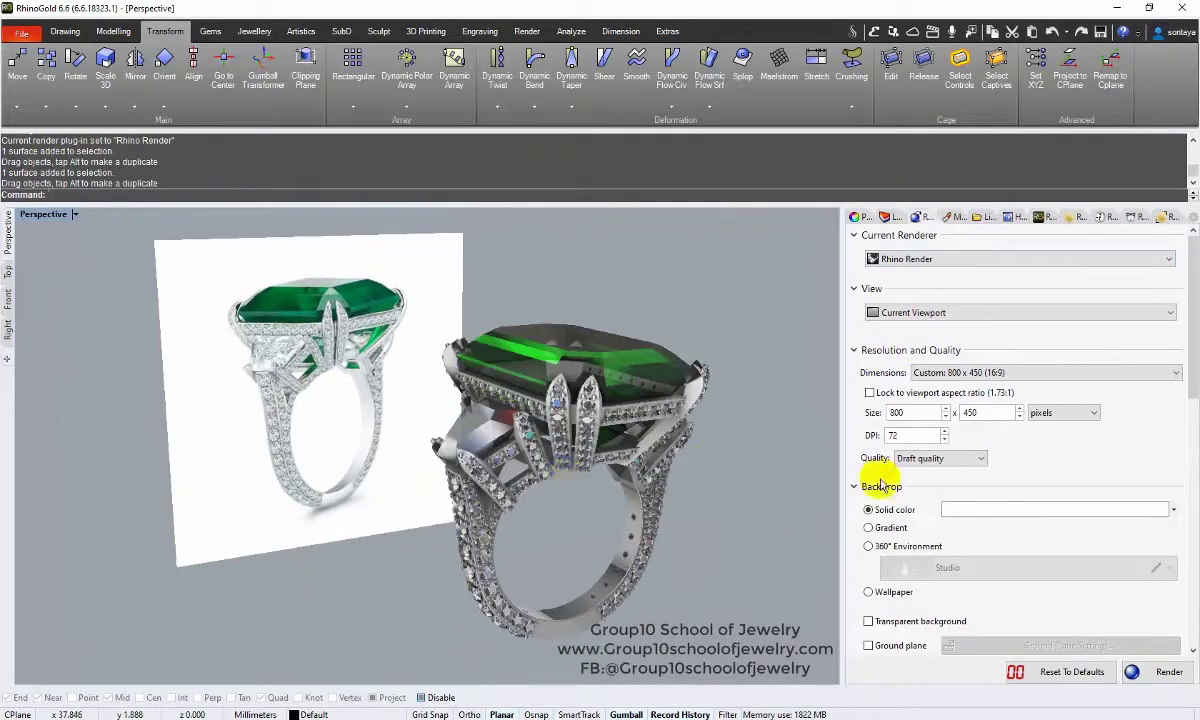